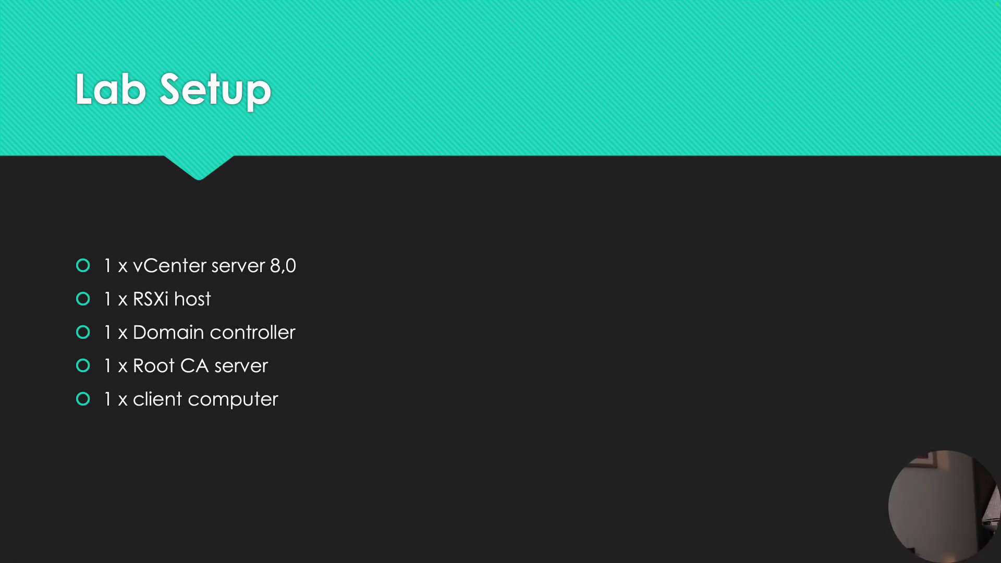
- Switch from the slides to the mosnotes.com Managing VMware SSL Certificates article and scroll down
key("super+Tab")
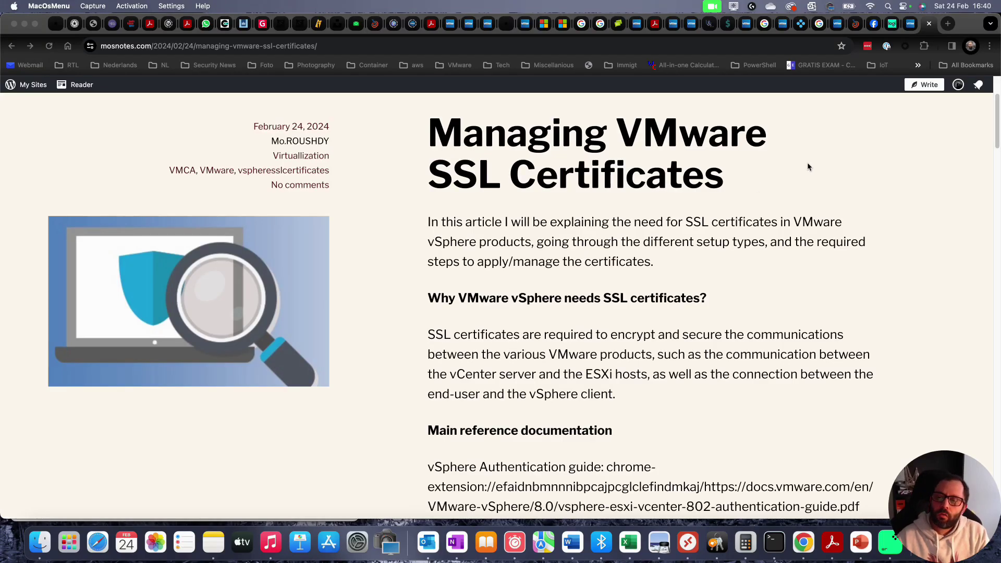
scroll(790, 141, "down", 1)
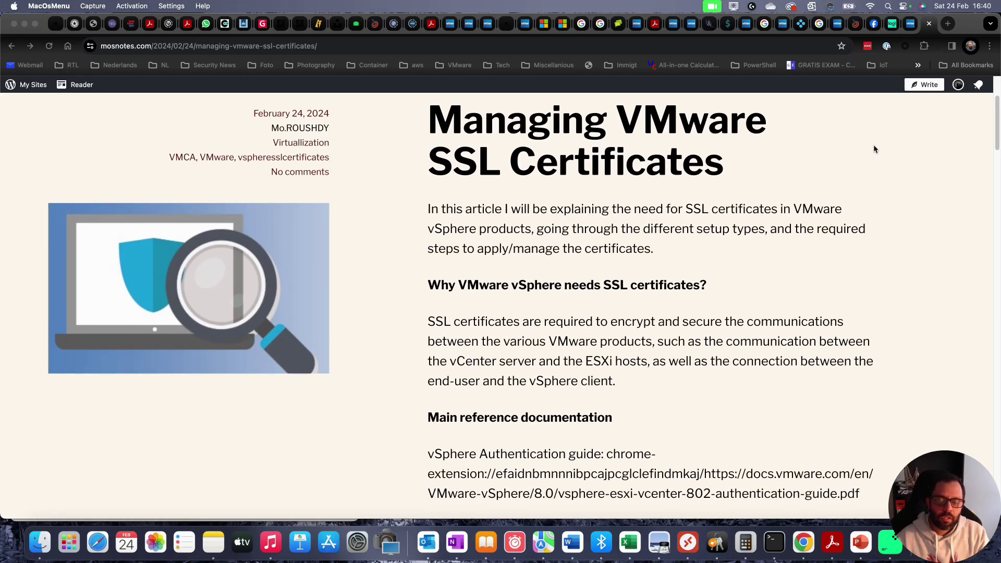
scroll(874, 149, "down", 1)
scroll(870, 200, "down", 2)
scroll(869, 200, "down", 5)
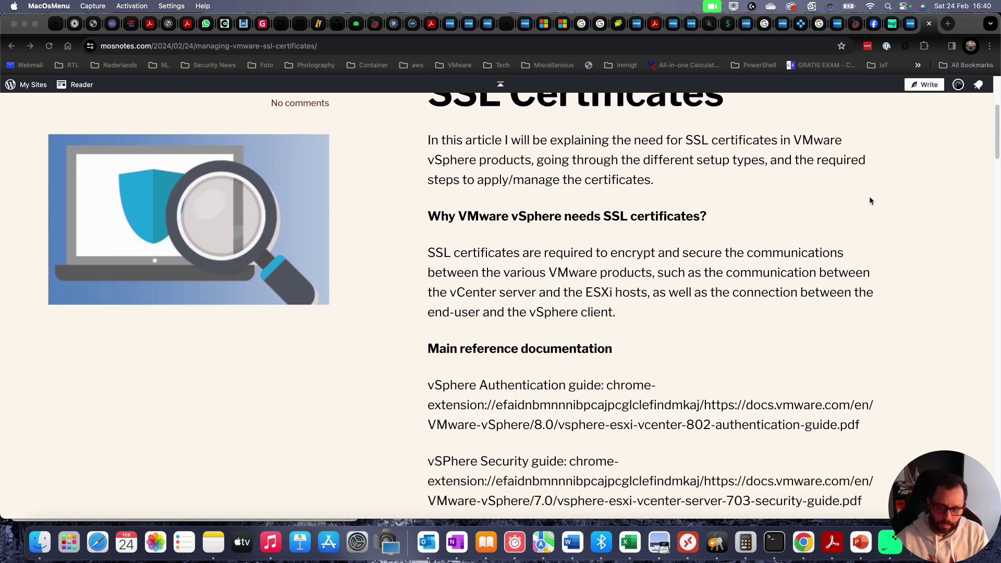
scroll(873, 193, "down", 10)
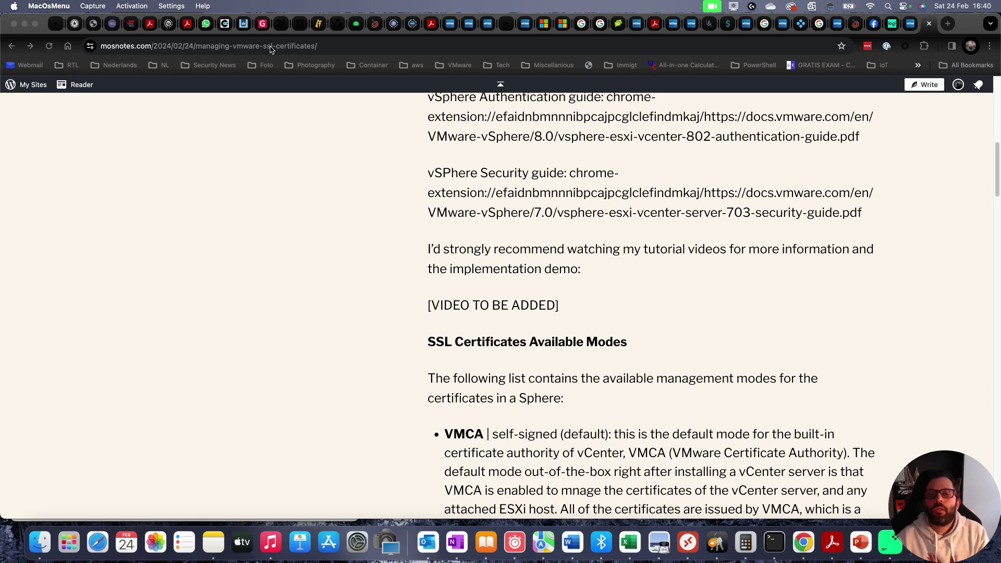
scroll(654, 233, "down", 10)
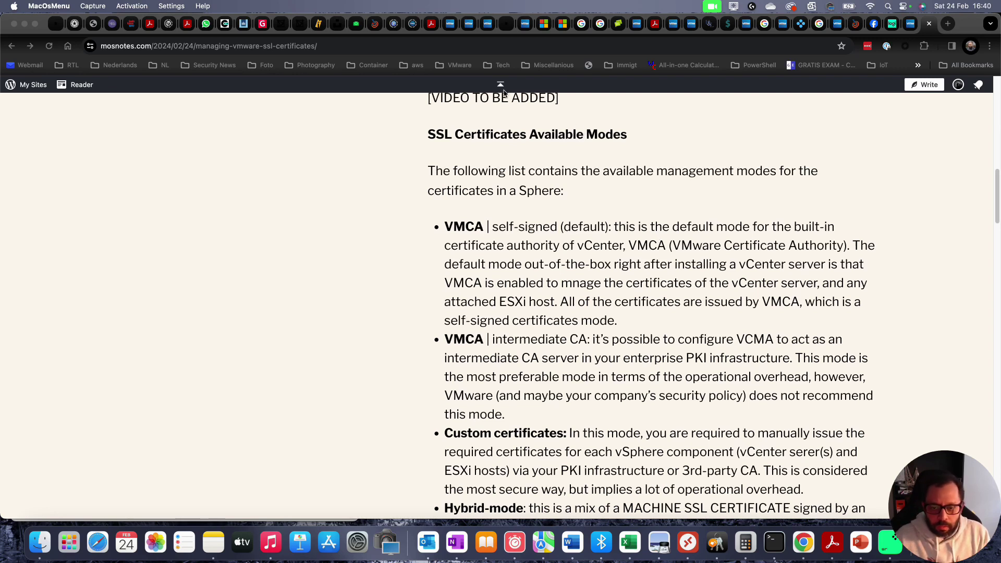
scroll(392, 220, "down", 4)
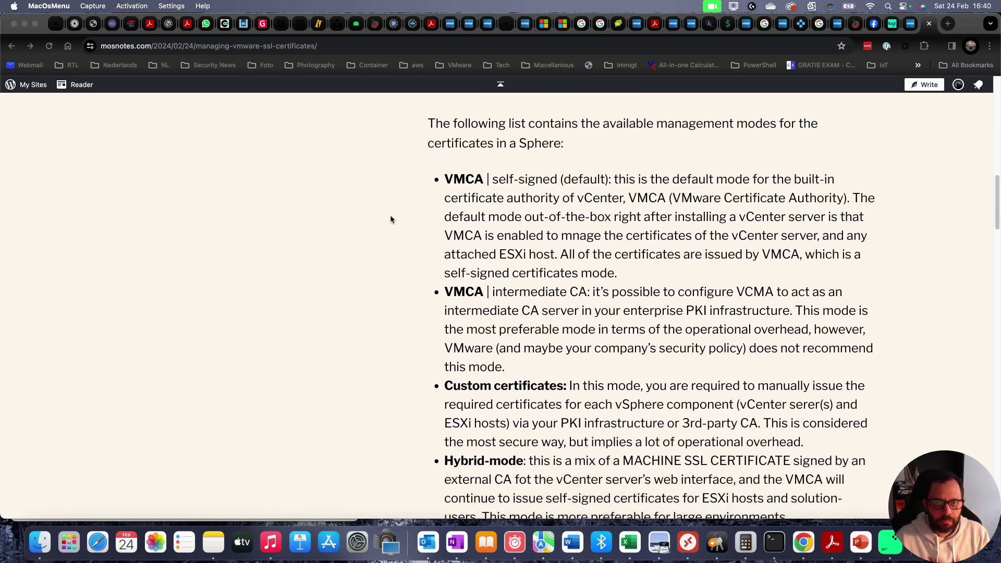
scroll(391, 220, "down", 6)
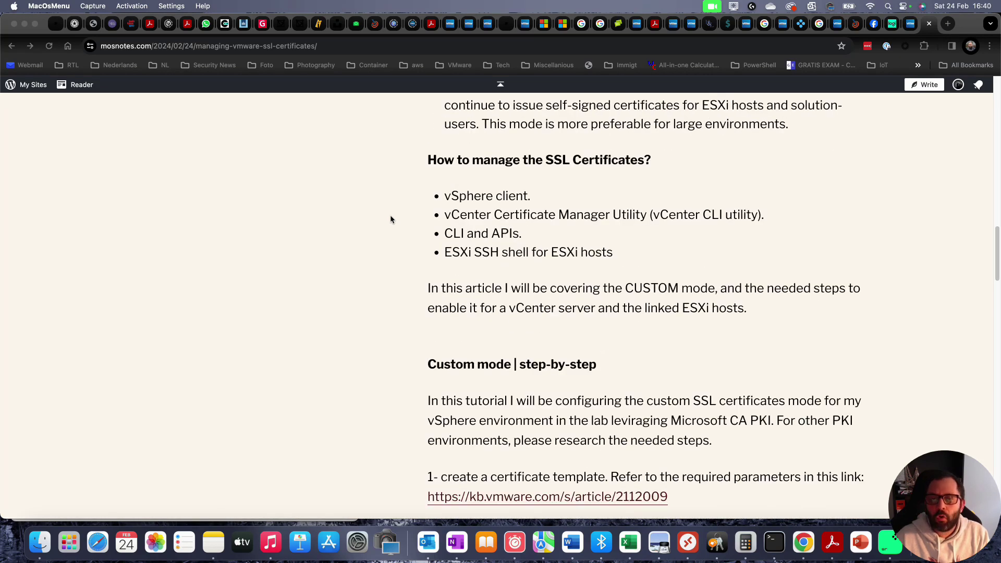
scroll(392, 220, "down", 1)
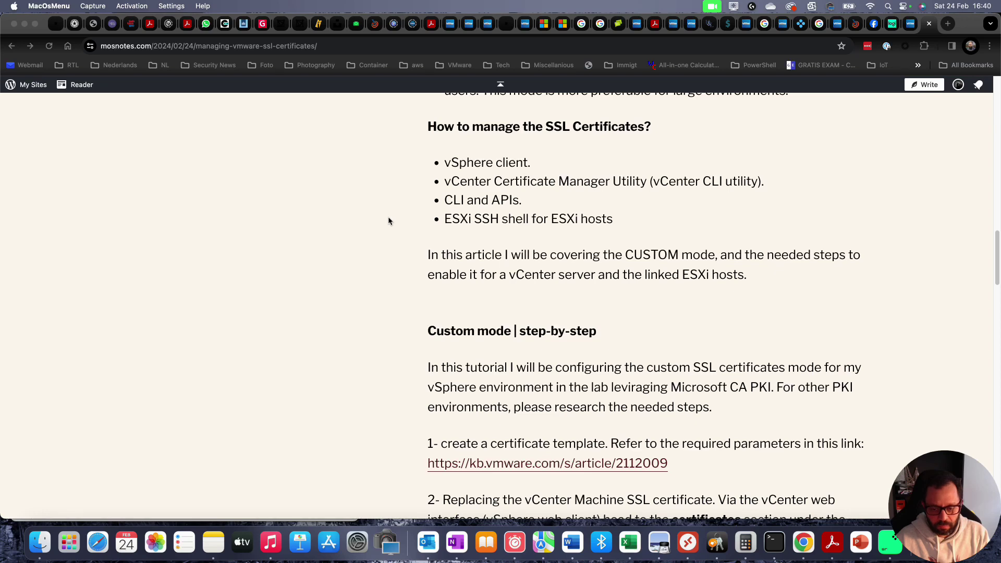
scroll(389, 218, "down", 1)
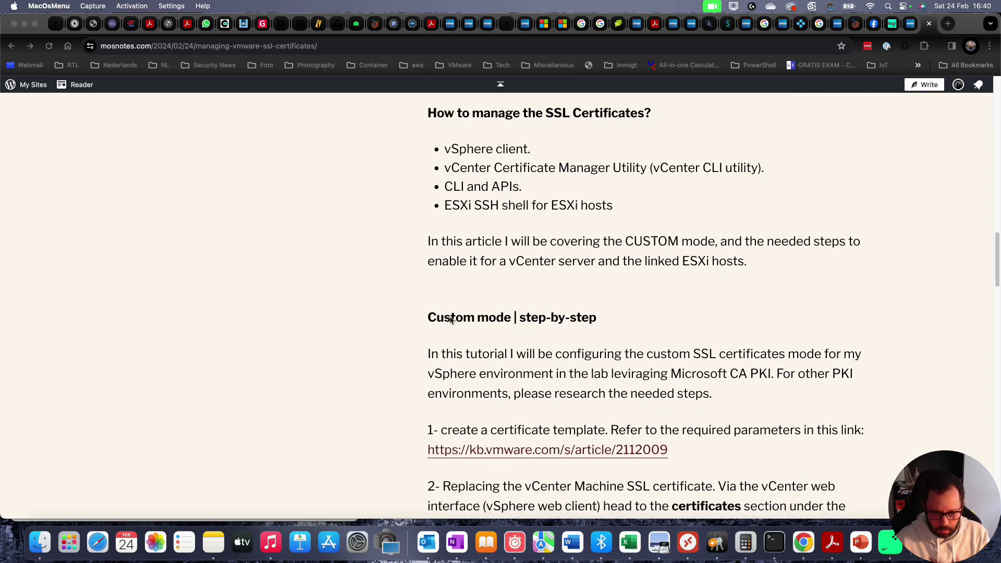
- Read through the 'Custom mode | step-by-step' instructions, then start a new browser tab
left_click(516, 319)
scroll(391, 270, "down", 2)
scroll(391, 270, "down", 5)
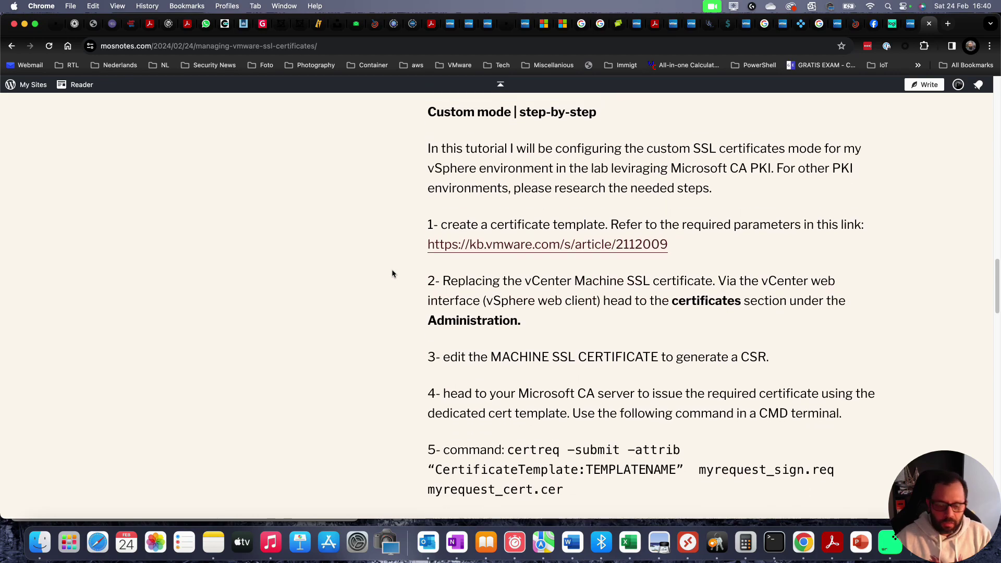
scroll(335, 262, "up", 5)
scroll(339, 267, "down", 4)
scroll(342, 265, "up", 15)
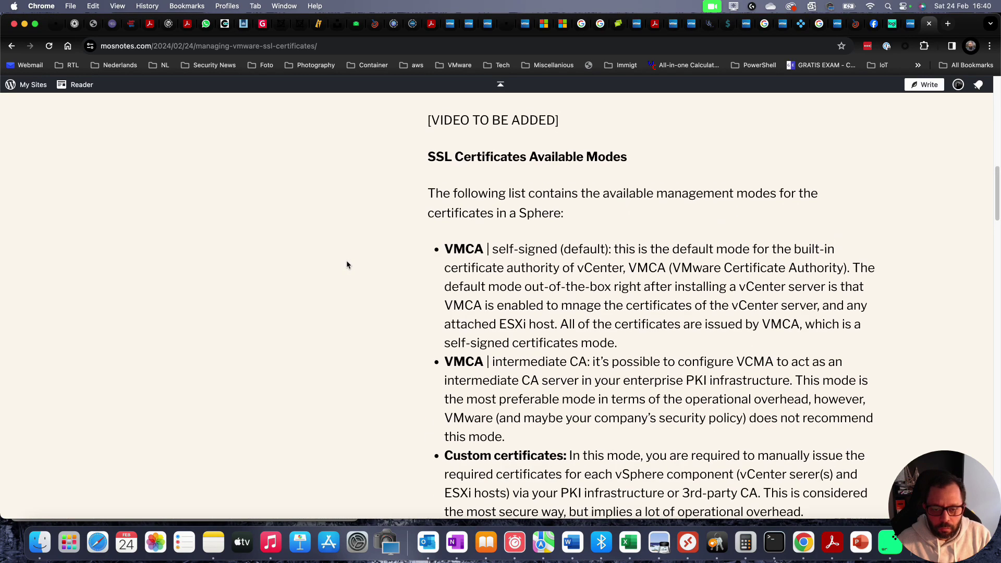
scroll(417, 215, "down", 5)
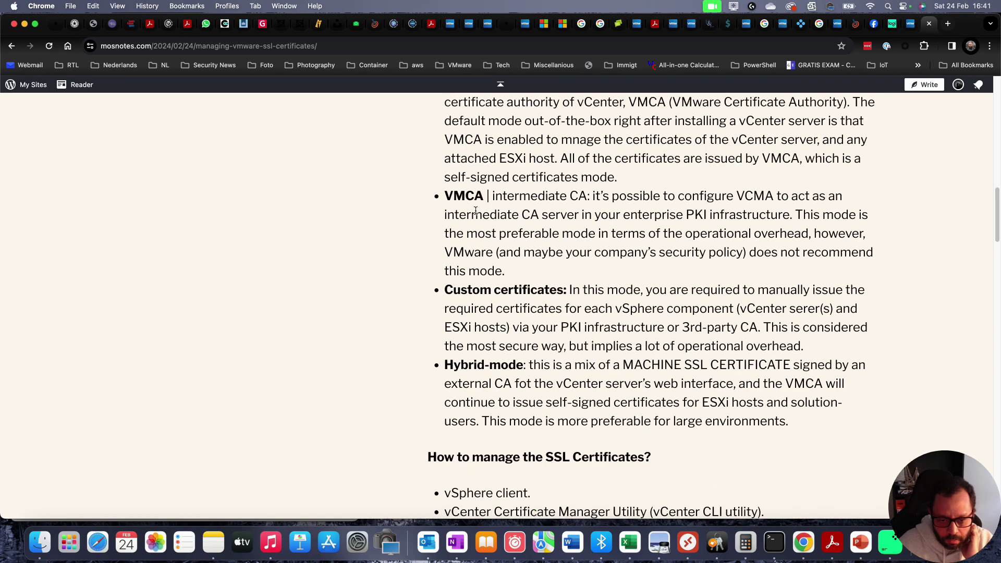
scroll(548, 213, "down", 5)
scroll(556, 212, "down", 4)
scroll(641, 222, "up", 2)
scroll(683, 210, "down", 4)
scroll(685, 211, "down", 2)
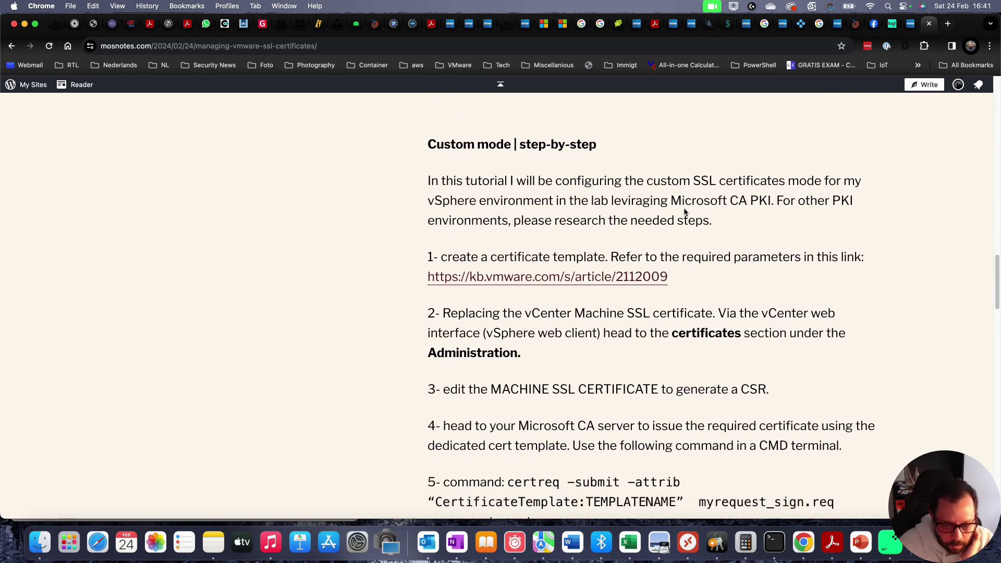
scroll(684, 211, "down", 1)
scroll(684, 208, "down", 2)
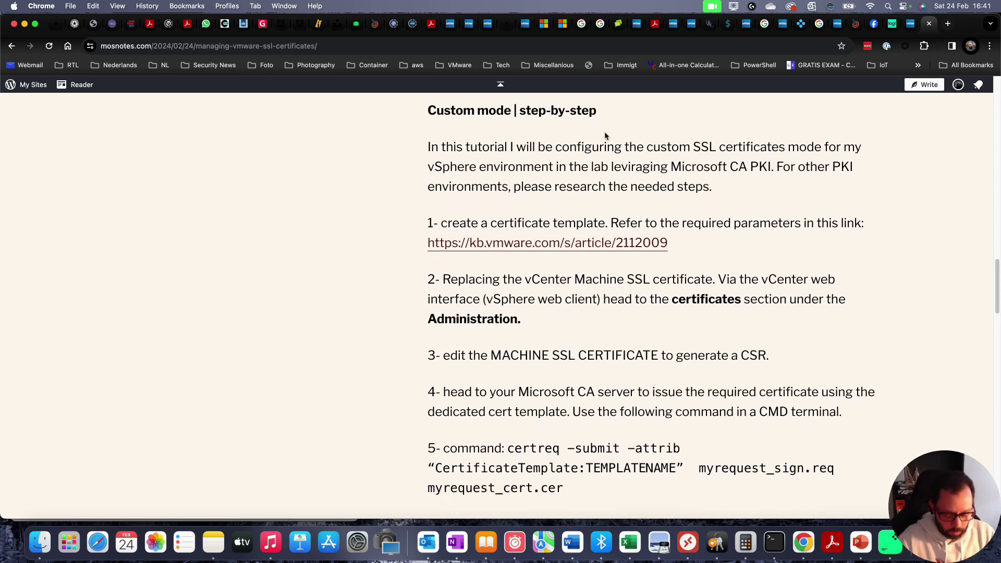
key("super+t")
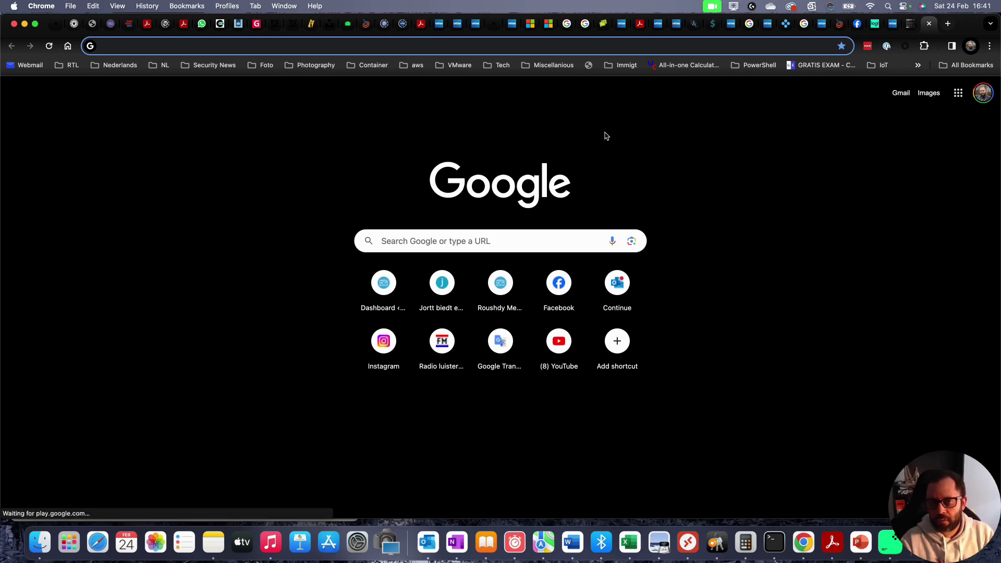
- Load vmw-vc03.aitn.local and launch the vSphere Client from its welcome page
type("vmc")
key("BackSpace")
key("BackSpace")
type("w-vc")
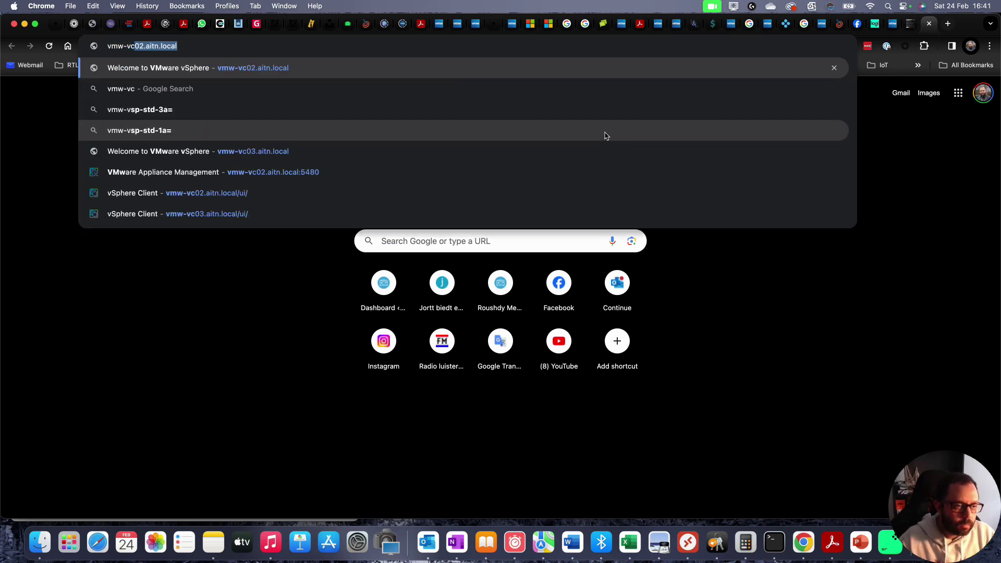
type("03")
key("Return")
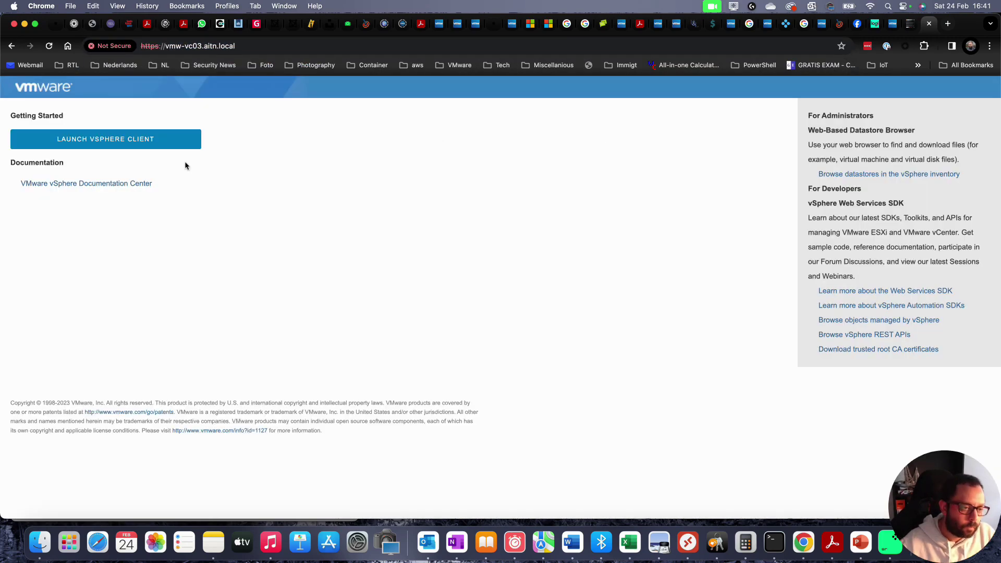
left_click(157, 142)
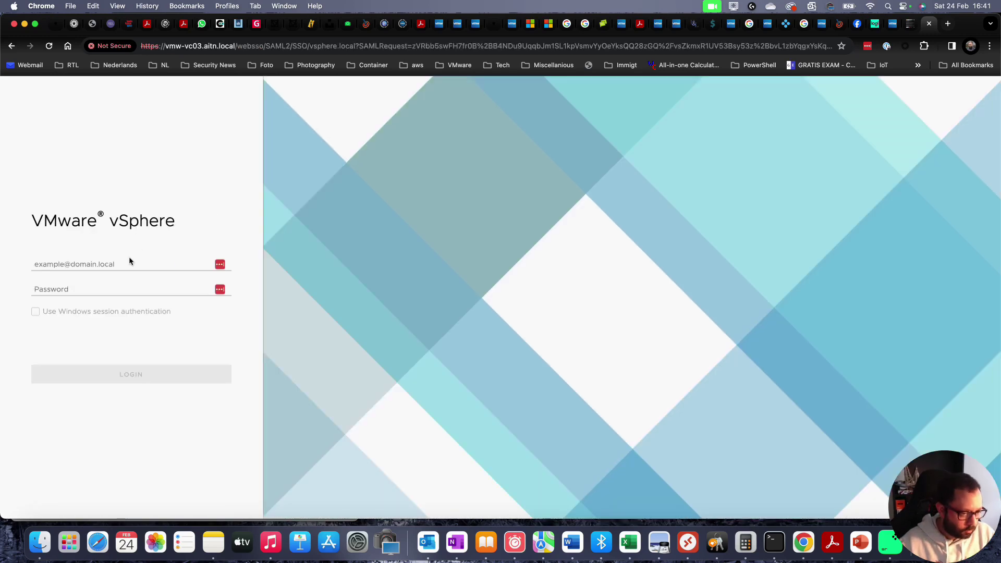
left_click(130, 261)
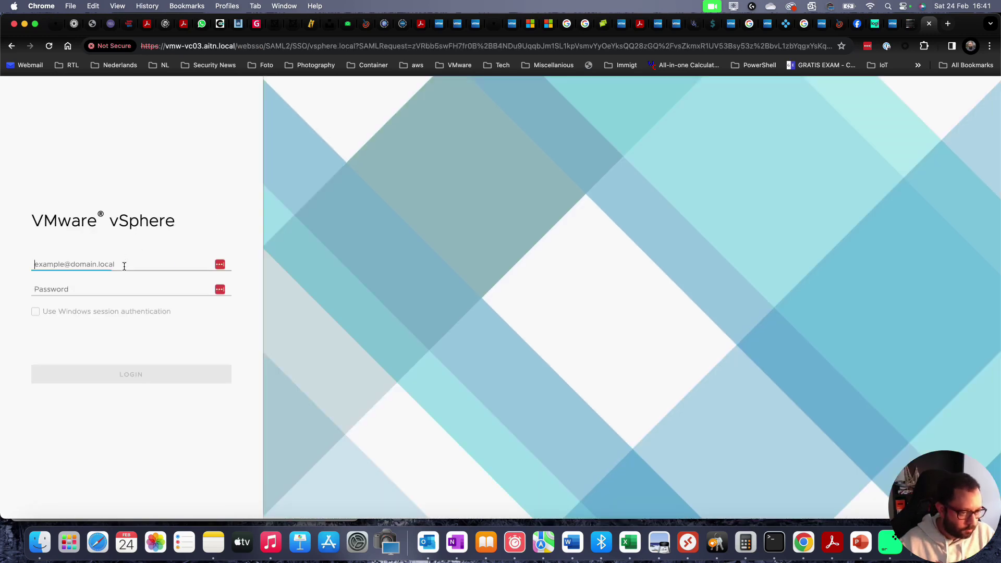
type("adm")
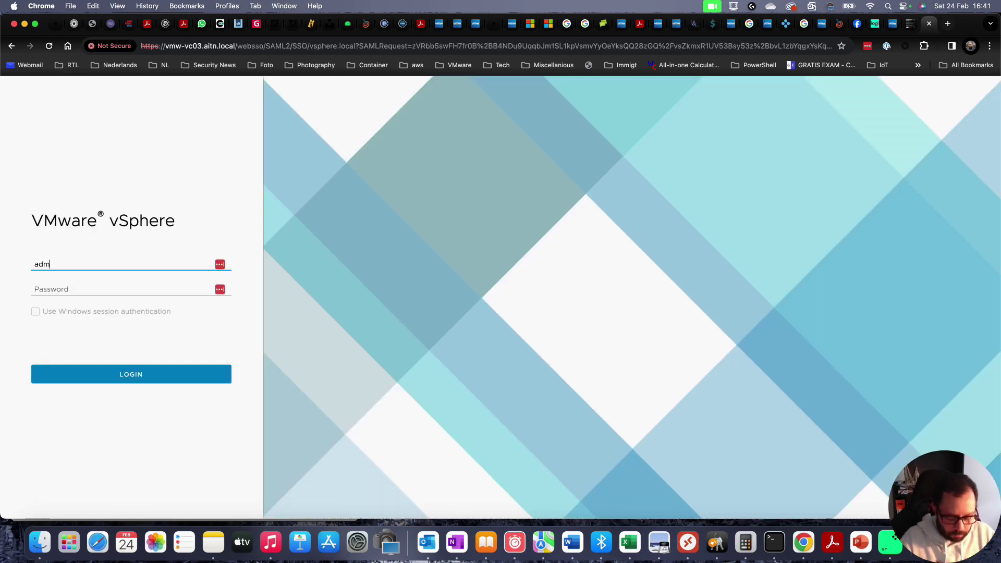
type("inistrator@vsphere.local")
key("Tab")
type("•••••••••")
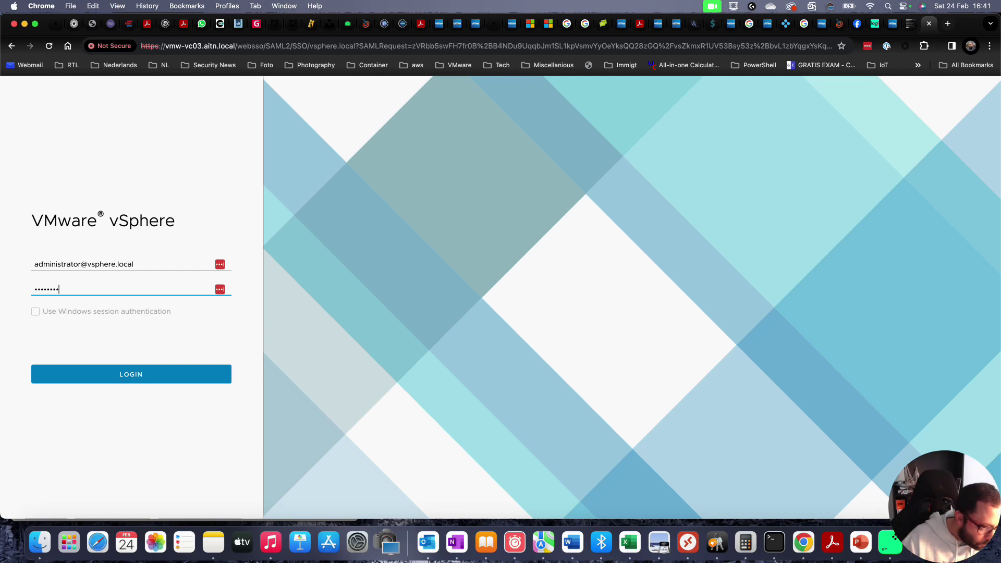
key("Return")
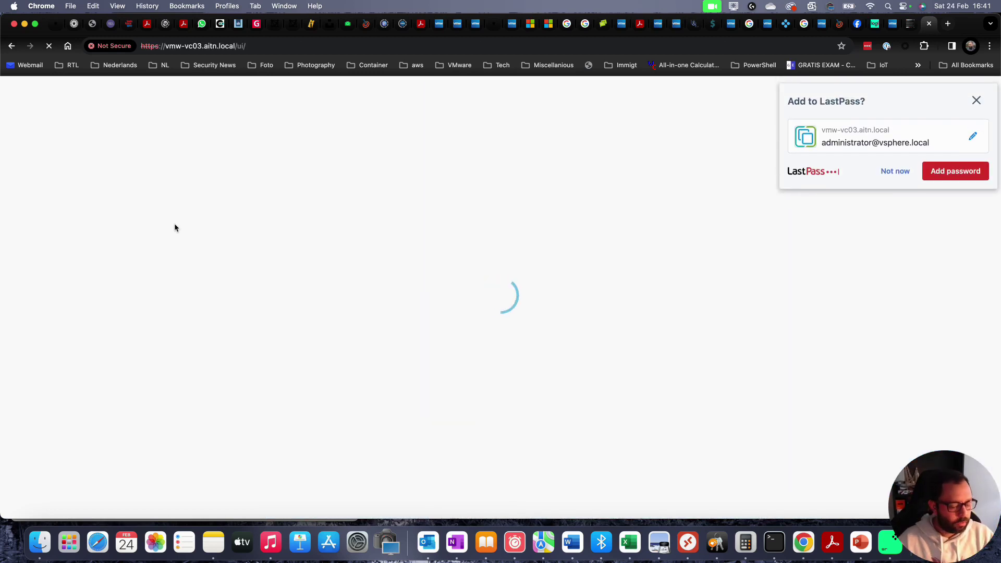
- Dismiss the save-password prompt, visit Content Libraries, and return to the inventory tree
left_click(895, 169)
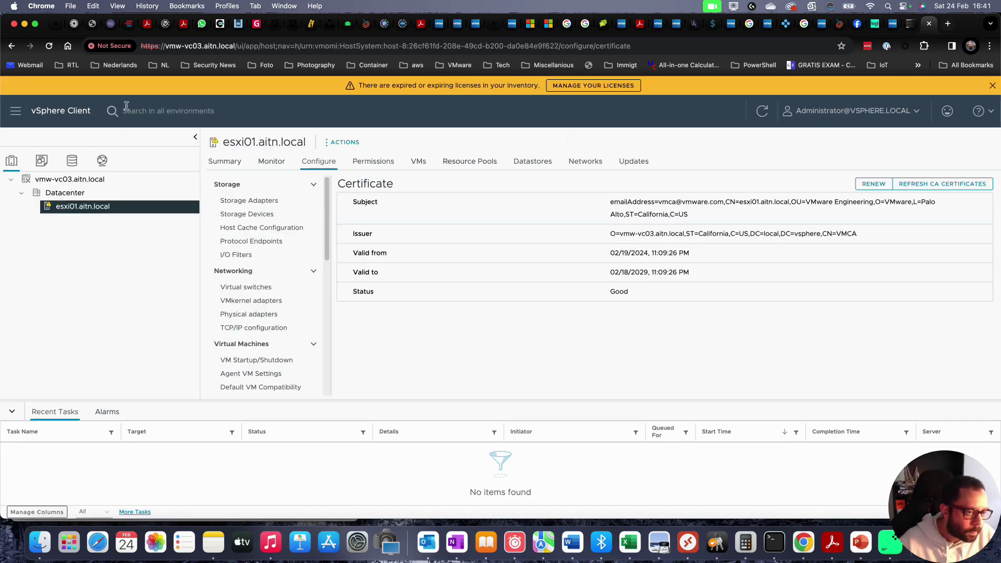
left_click(15, 115)
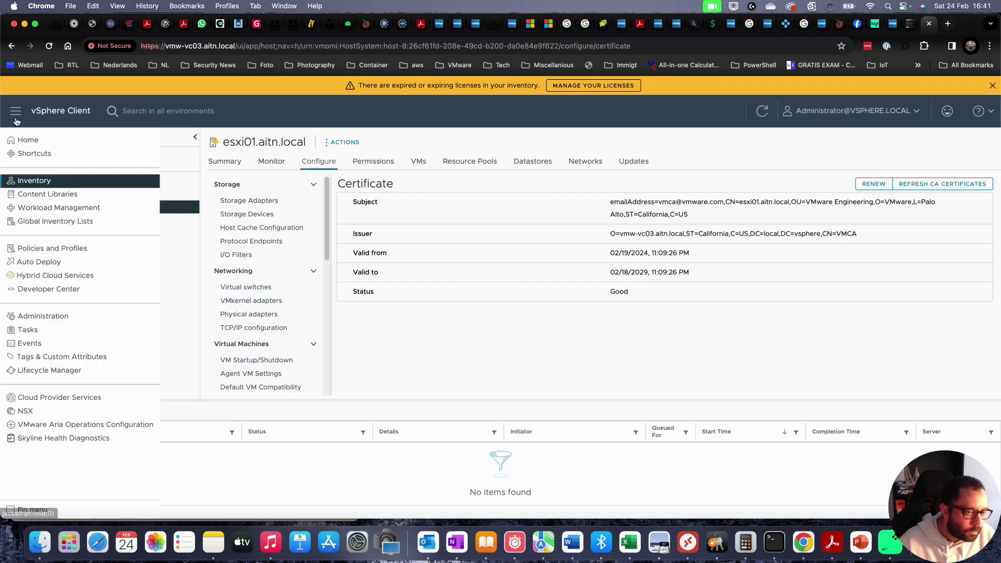
left_click(52, 194)
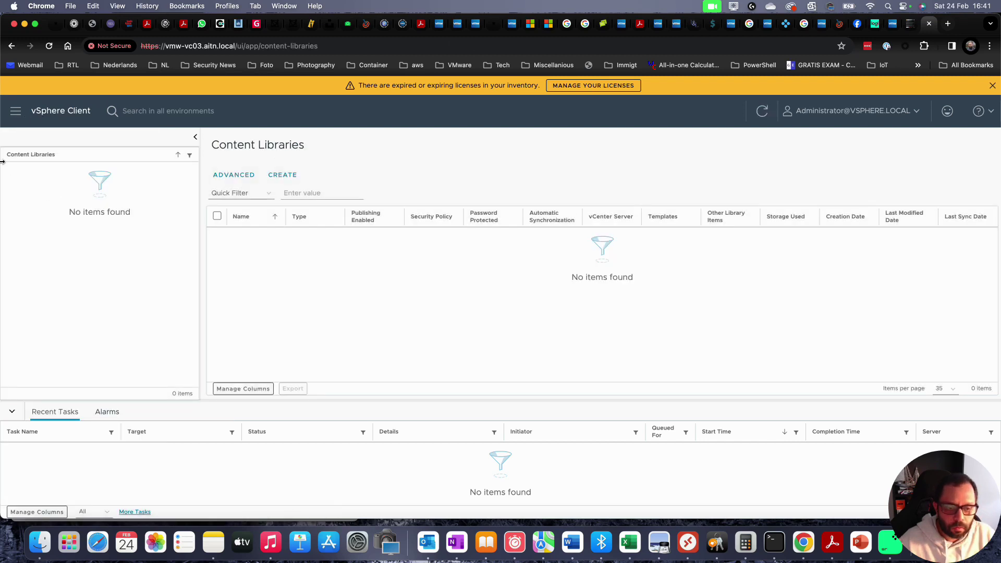
left_click(16, 111)
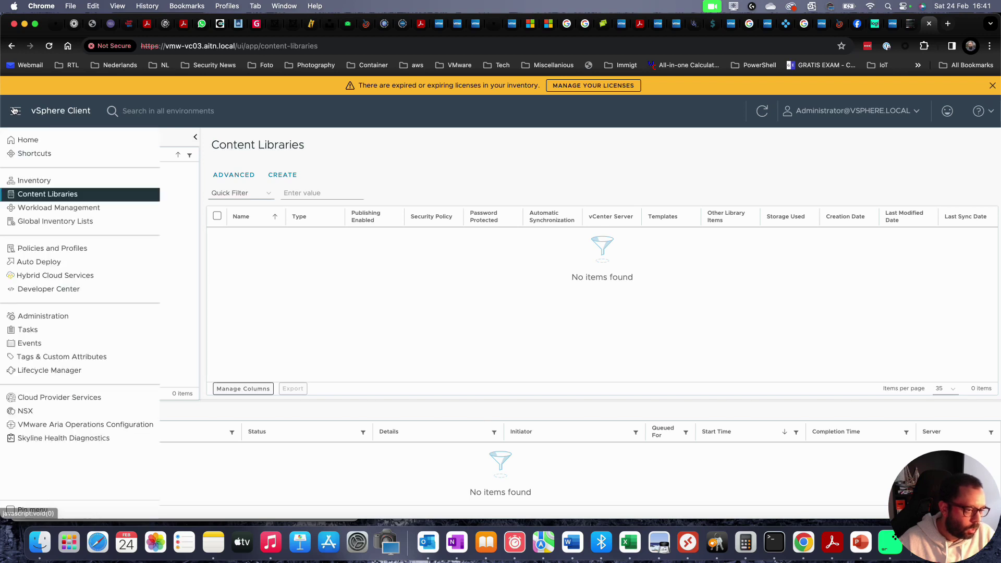
left_click(47, 181)
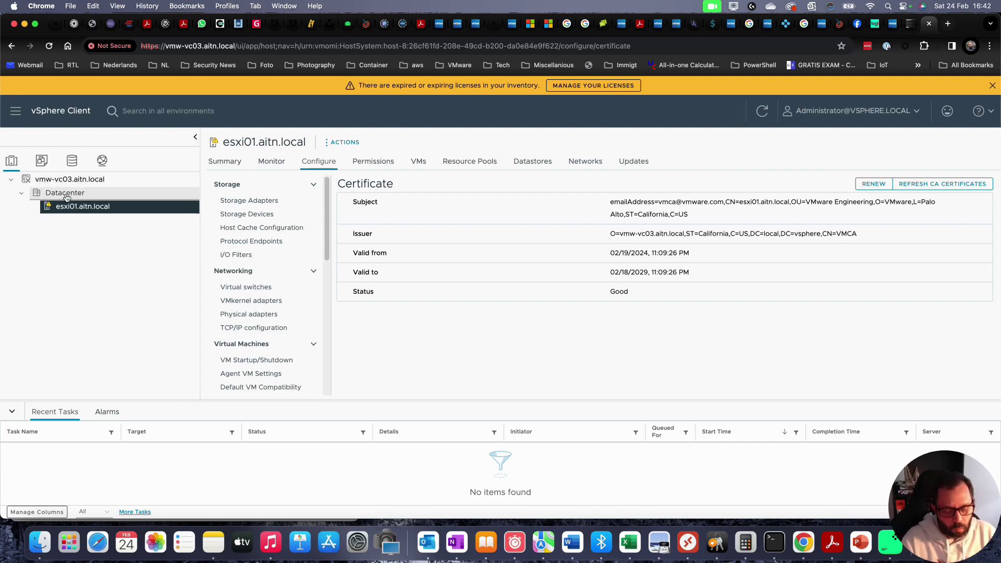
- Check the esxi01.aitn.local host, then show the vmw-vc03.aitn.local vCenter Summary
left_click(62, 180)
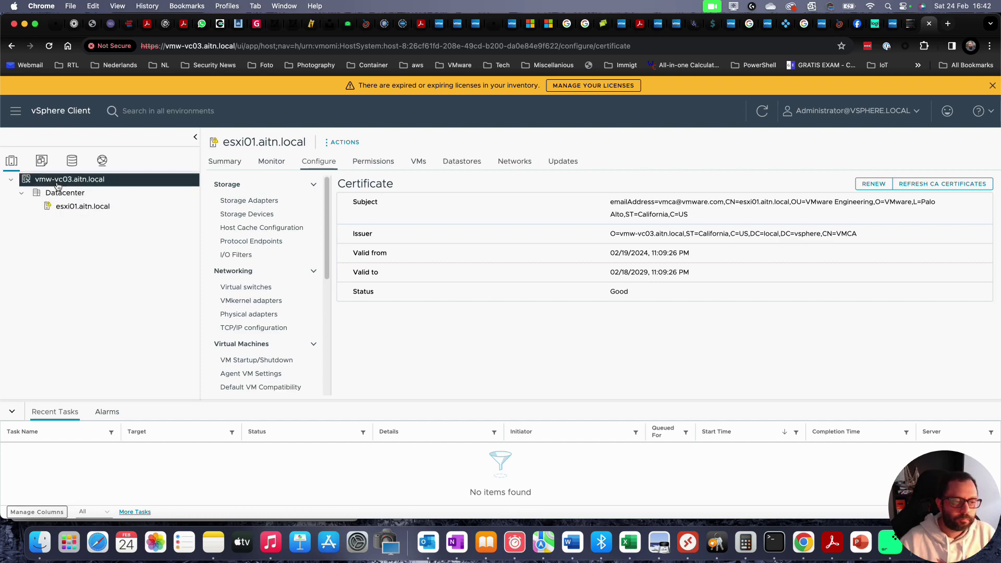
left_click(230, 163)
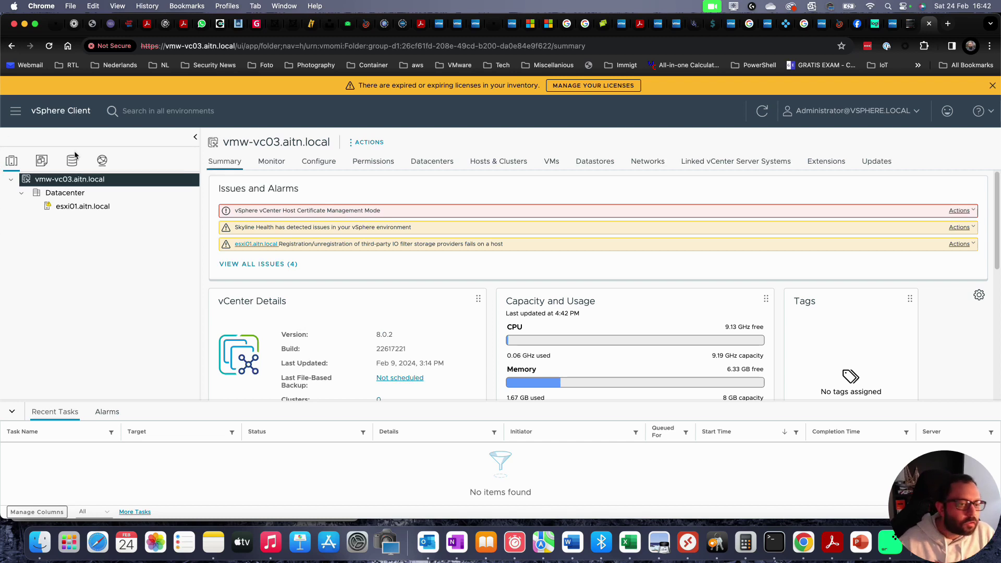
left_click(84, 207)
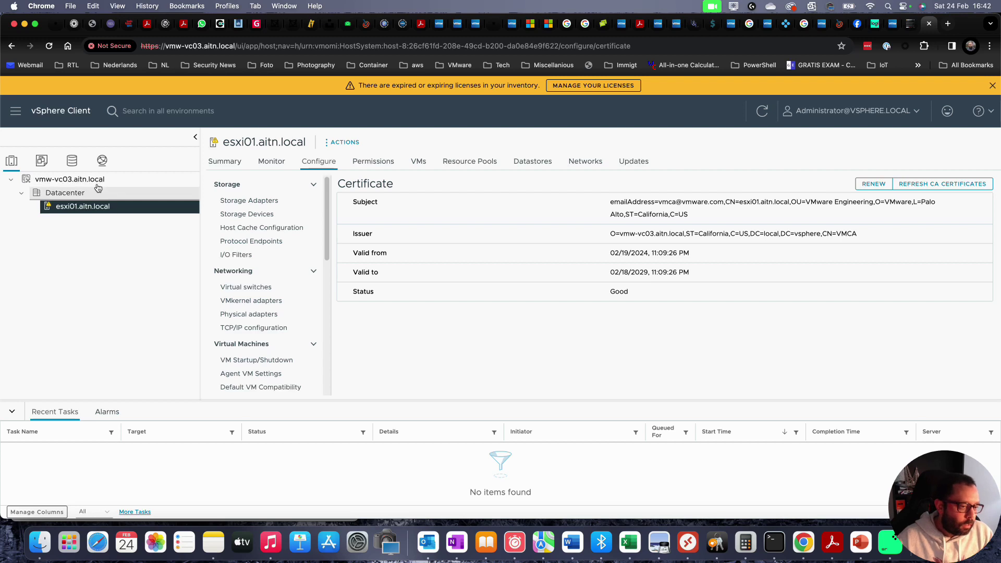
left_click(69, 184)
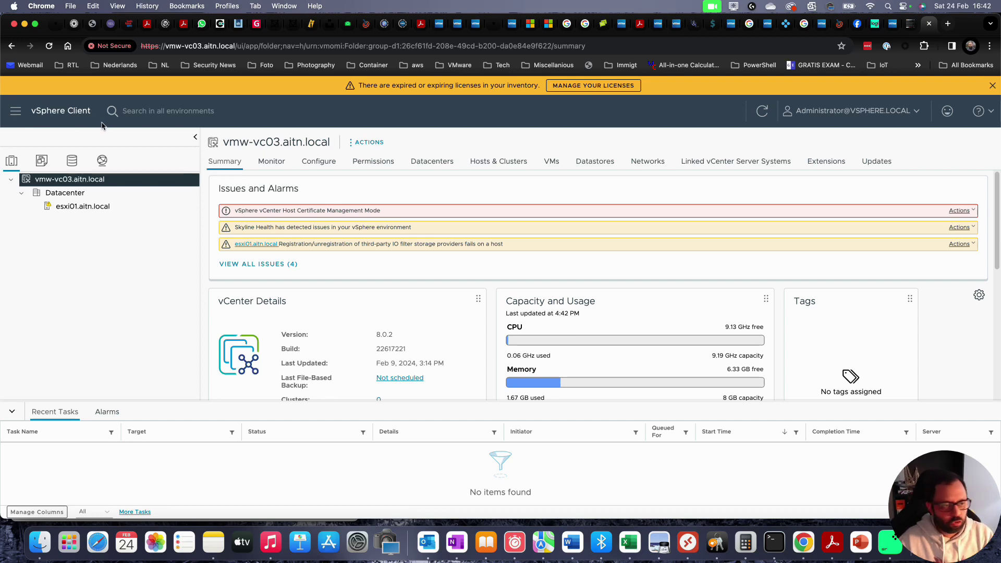
- Go to Administration > Certificates > Certificate Management from the main menu
left_click(17, 115)
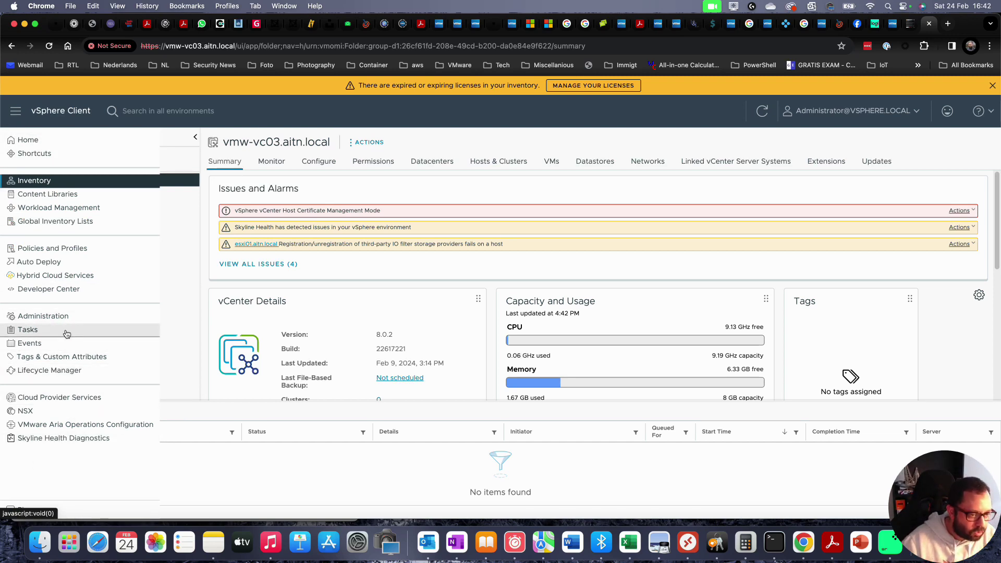
left_click(52, 322)
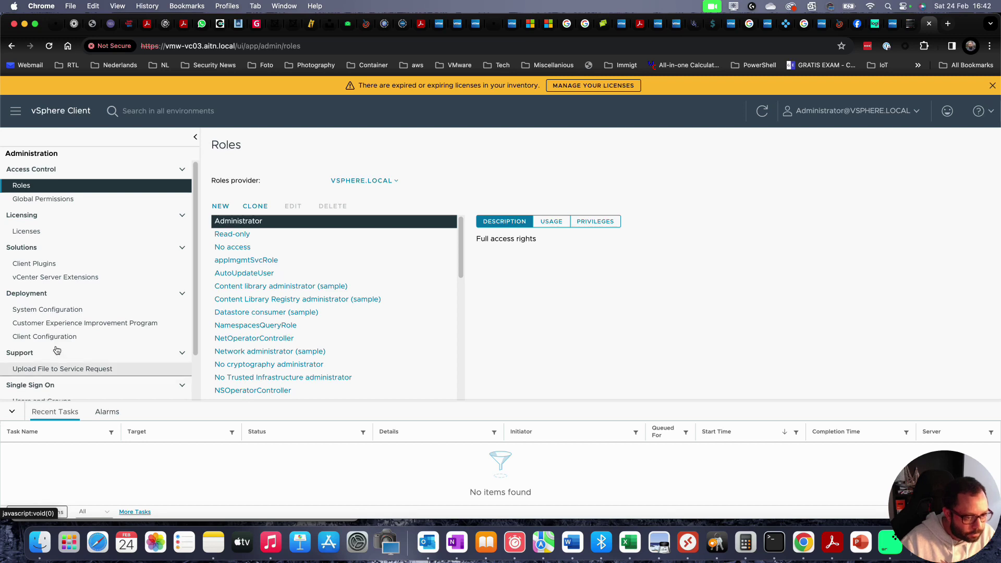
scroll(57, 349, "down", 2)
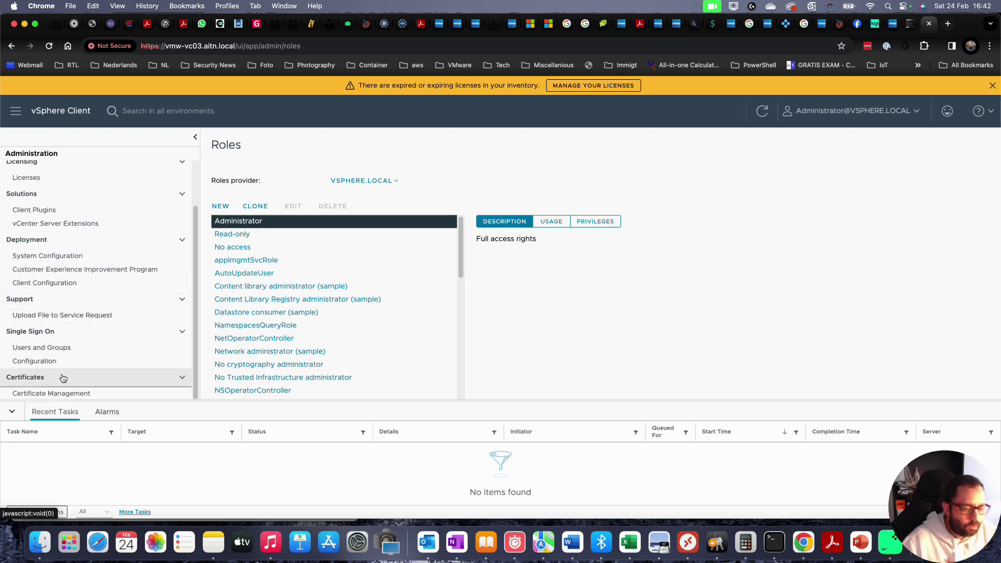
left_click(67, 394)
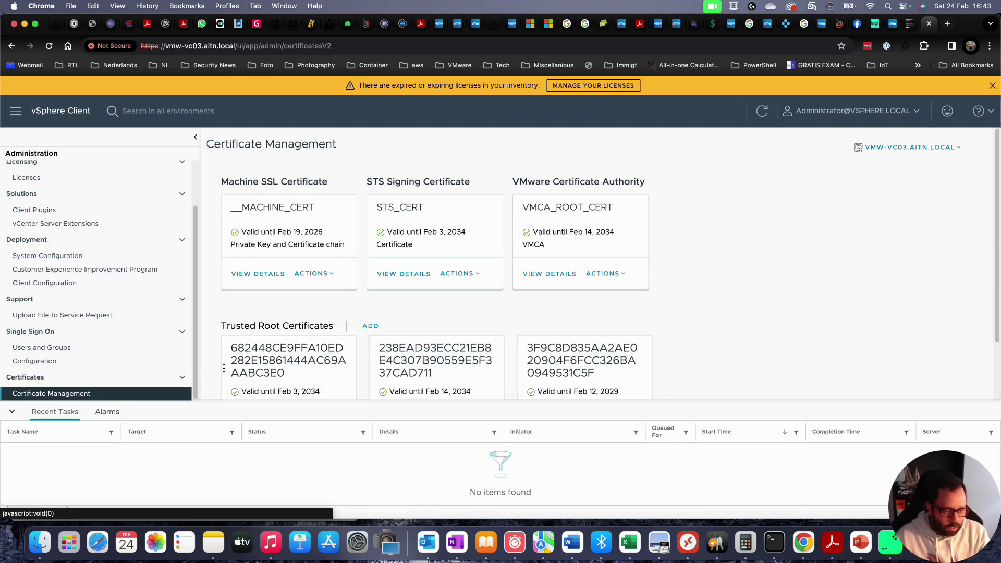
- Collapse the Recent Tasks panel so all certificate cards are visible
scroll(520, 219, "down", 3)
scroll(527, 217, "up", 3)
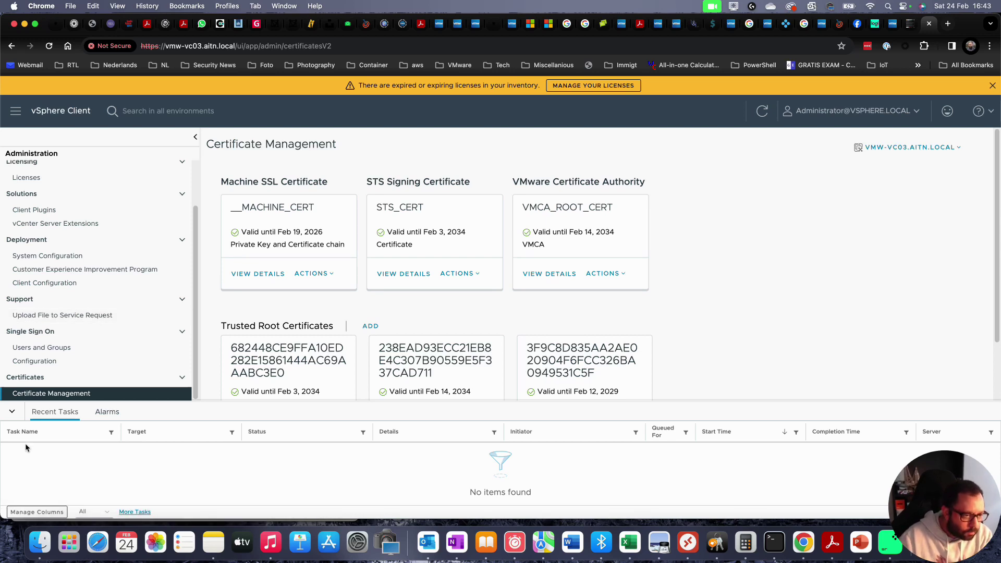
left_click(12, 412)
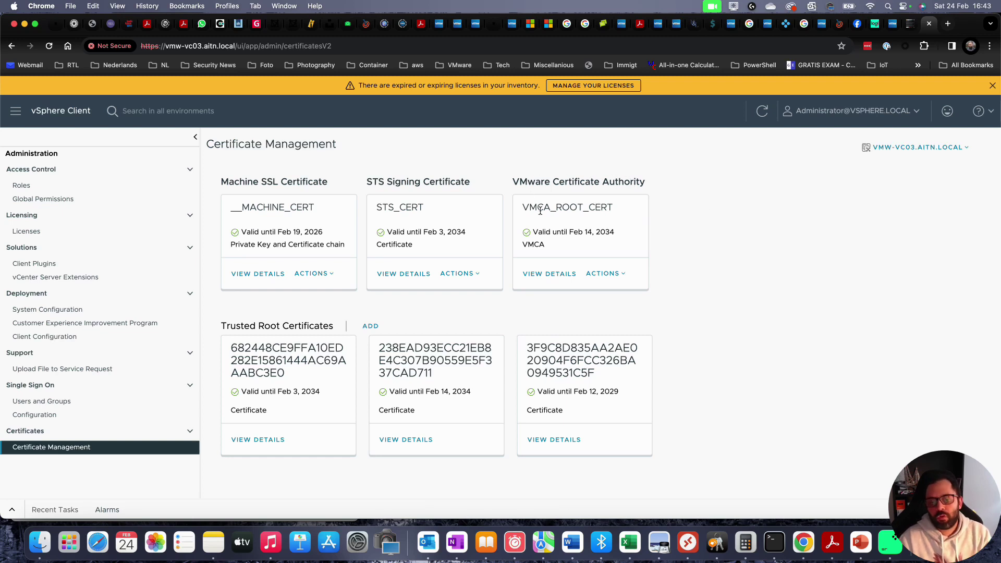
- Highlight the VMware Certificate Authority and Machine SSL Certificate headings while explaining them
left_click_drag(523, 208, 550, 209)
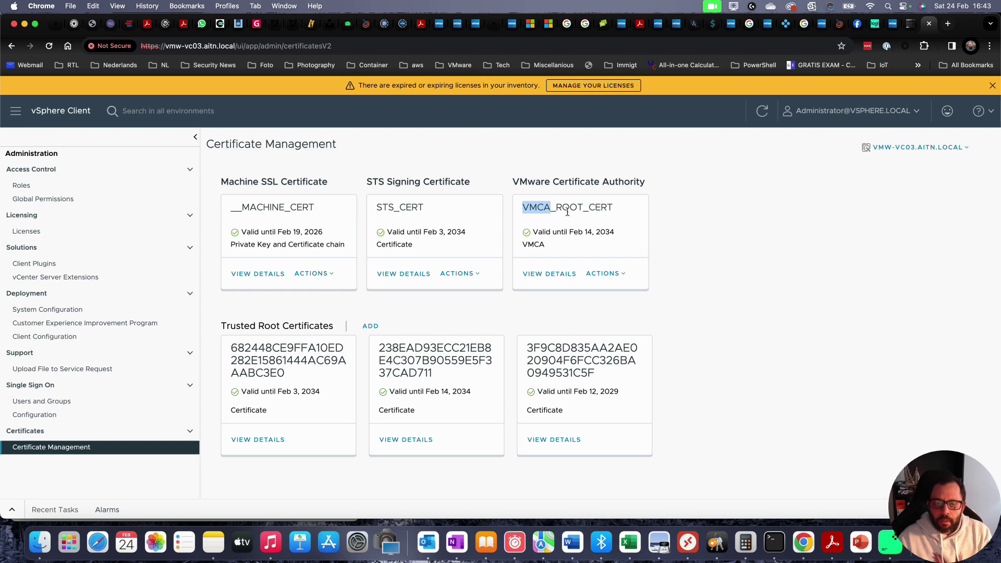
left_click(670, 210)
left_click_drag(553, 181, 648, 186)
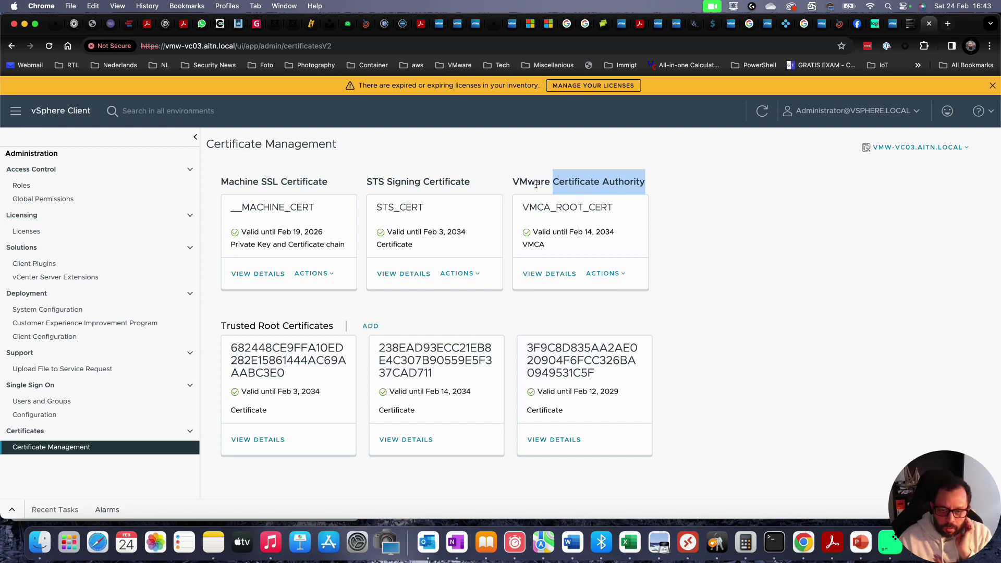
left_click_drag(519, 181, 625, 181)
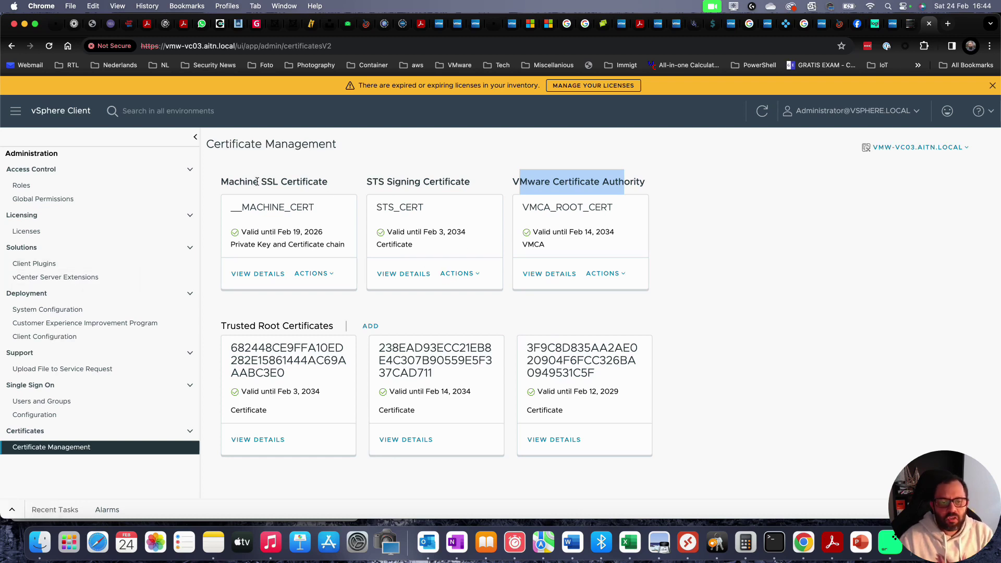
left_click_drag(223, 181, 326, 179)
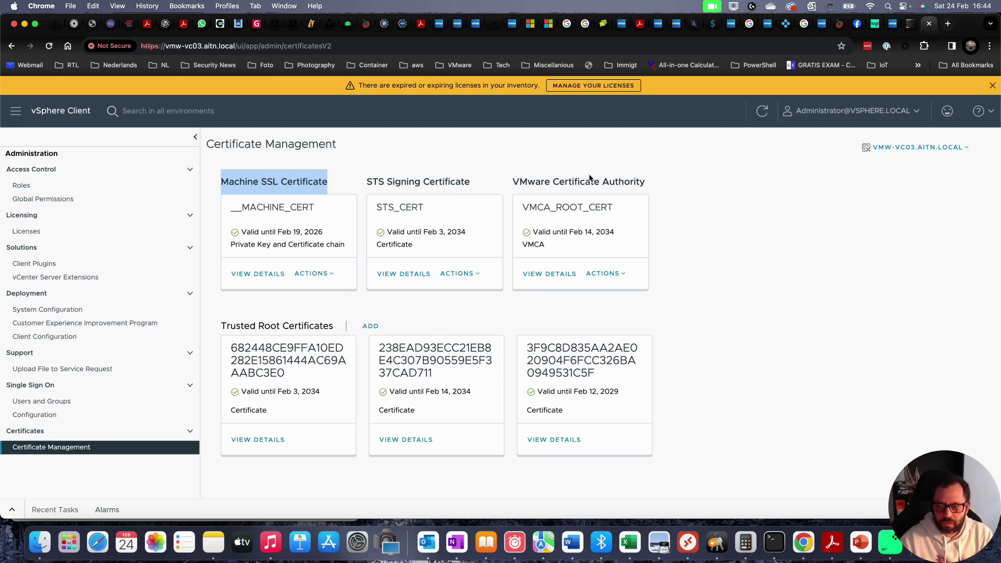
double_click(558, 182)
left_click_drag(616, 178, 649, 174)
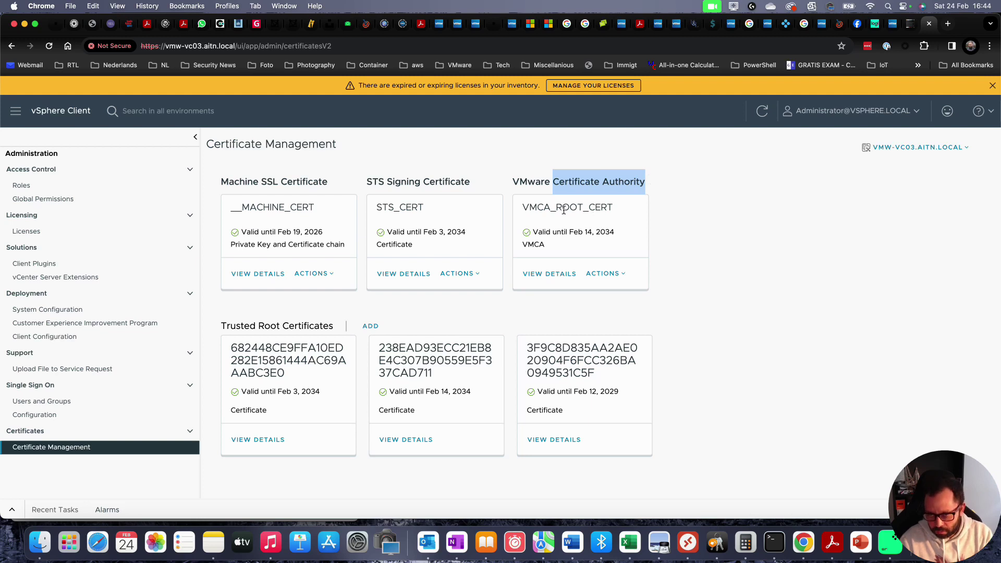
left_click(684, 168)
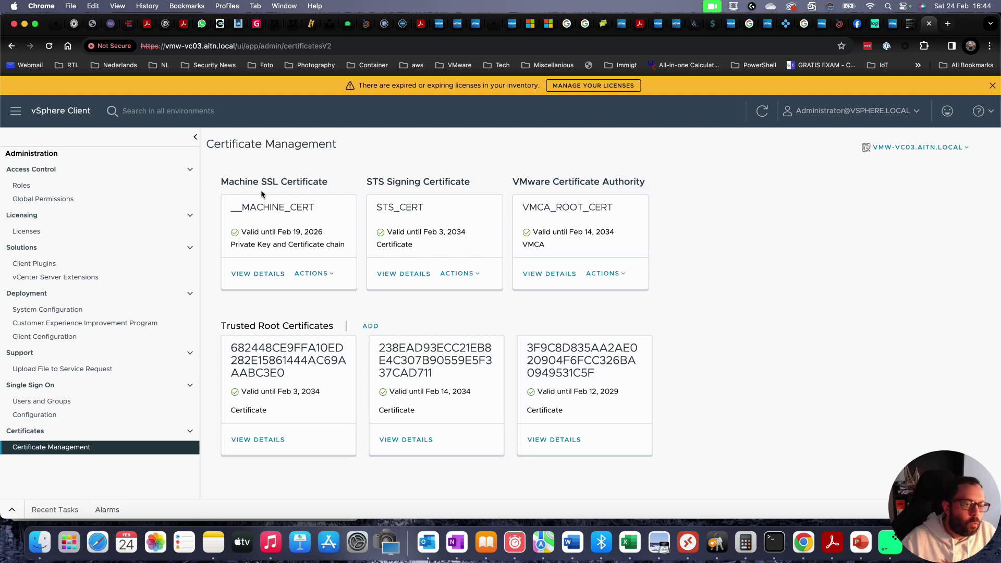
left_click_drag(220, 183, 281, 179)
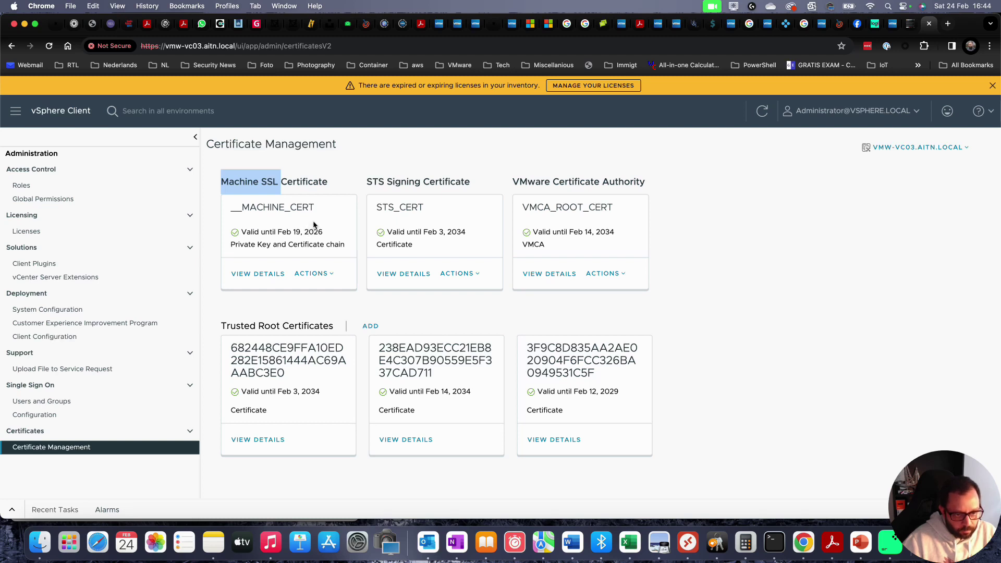
- View the VMCA-issued __MACHINE_CERT details, then check Chrome's Not Secure connection info
left_click(264, 274)
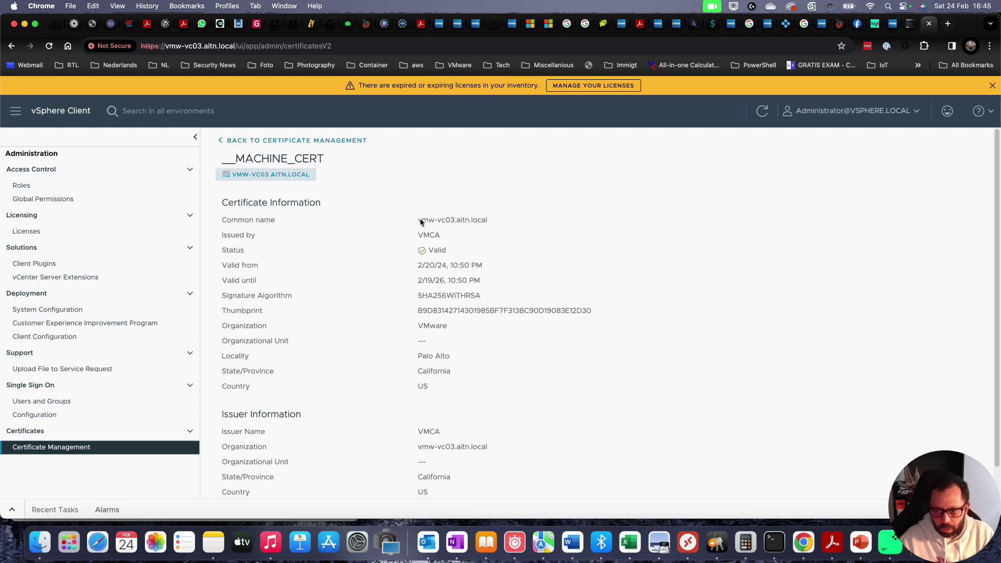
left_click_drag(418, 221, 489, 222)
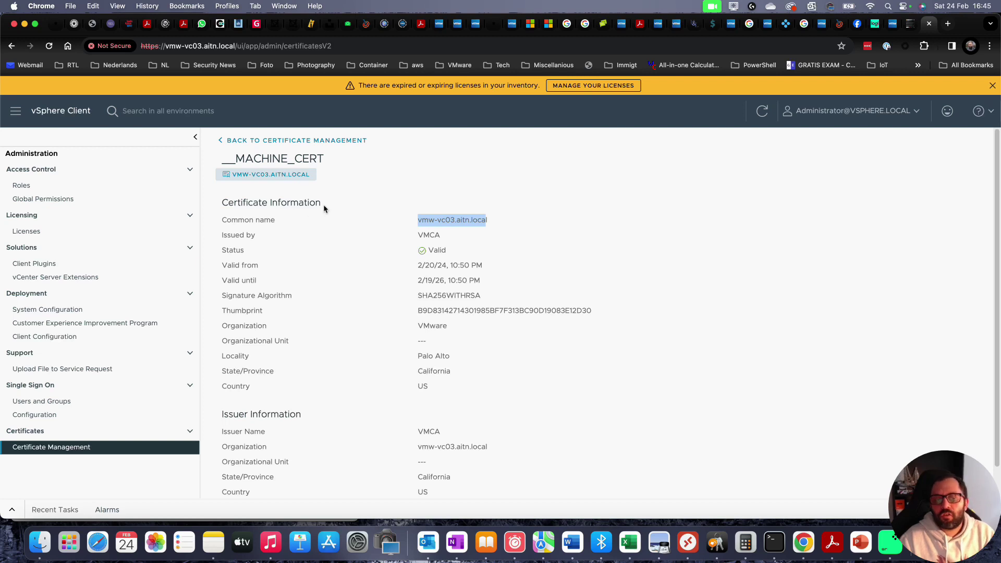
left_click(422, 237)
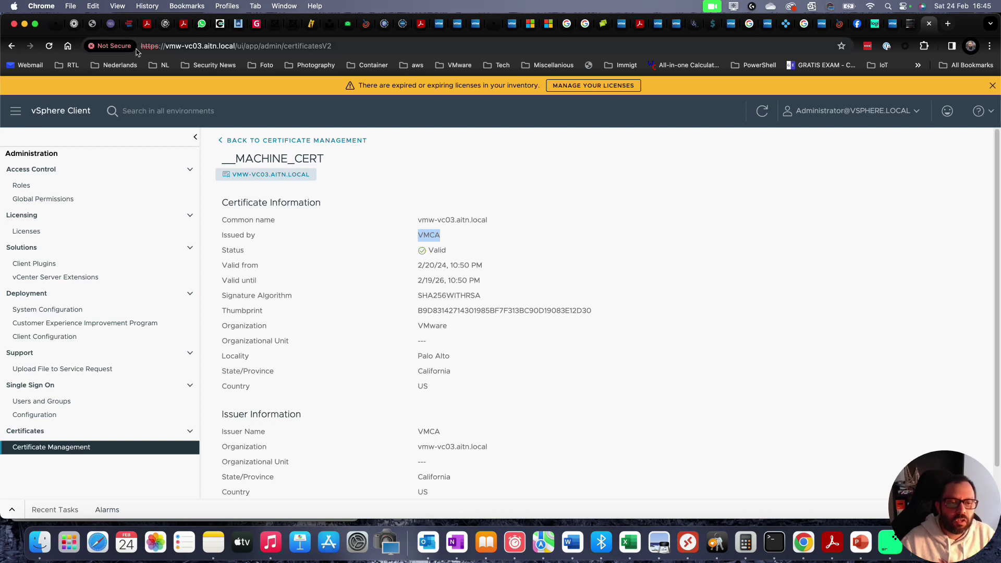
left_click(103, 49)
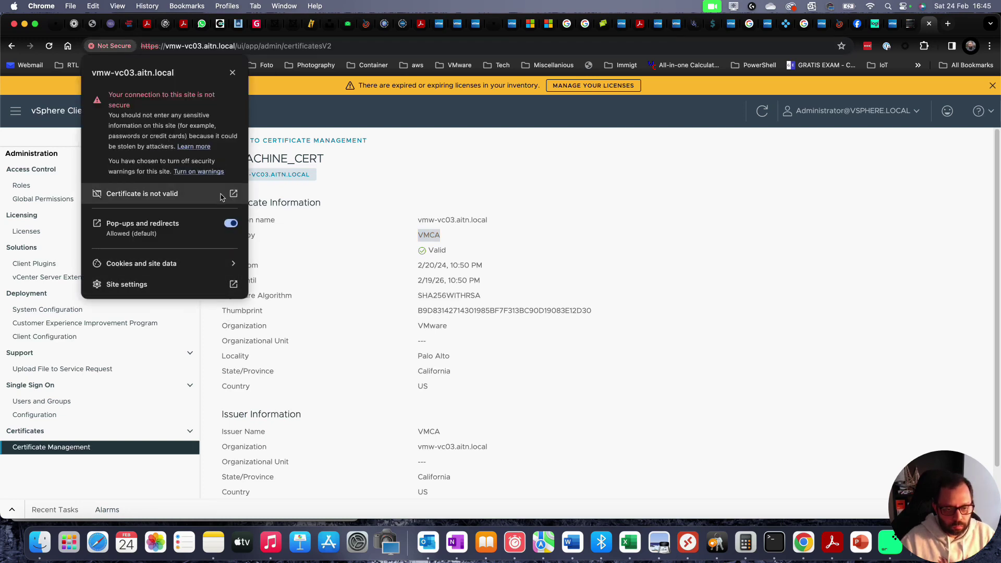
- Review the site certificate's VMCA issuer and 19 February 2026 expiry, then close the viewer
left_click(166, 194)
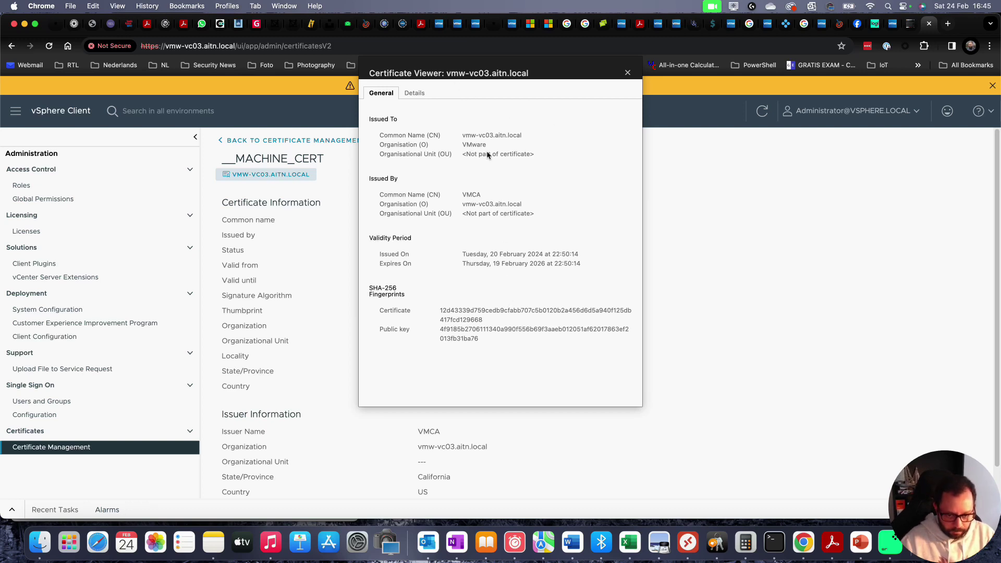
left_click_drag(551, 254, 530, 254)
double_click(543, 265)
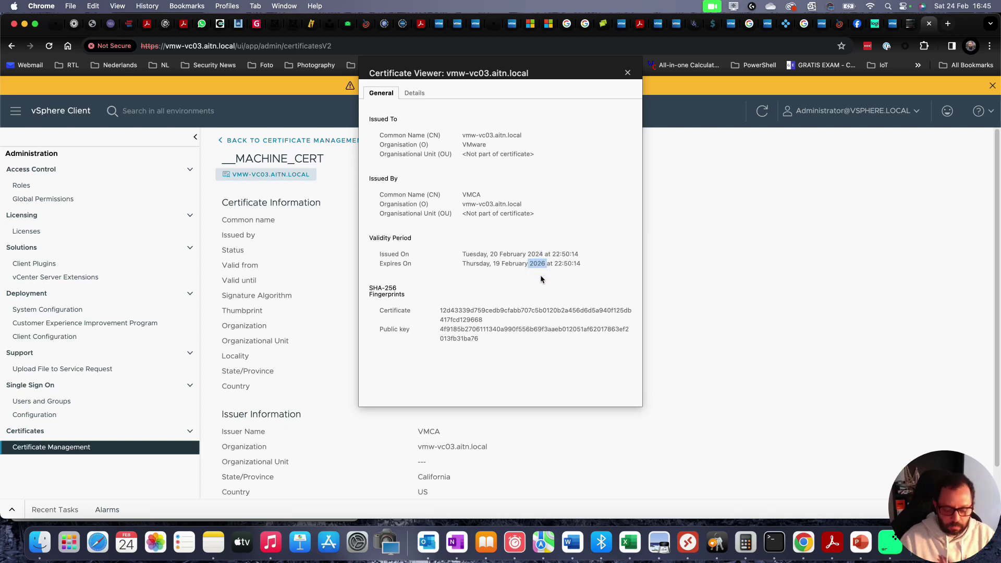
left_click(636, 122)
left_click(628, 72)
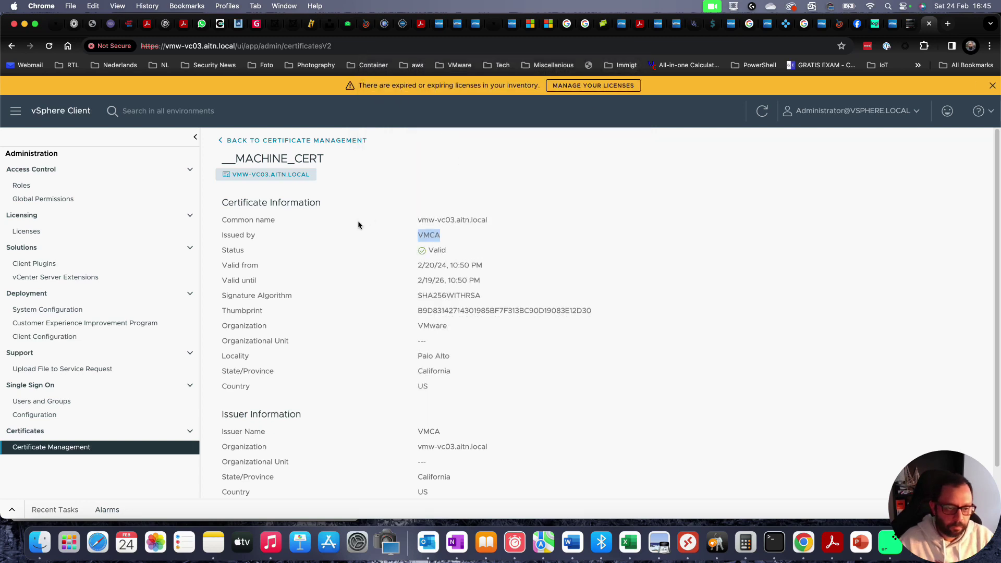
- Leave the __MACHINE_CERT details via 'Back to Certificate Management'
scroll(274, 239, "down", 1)
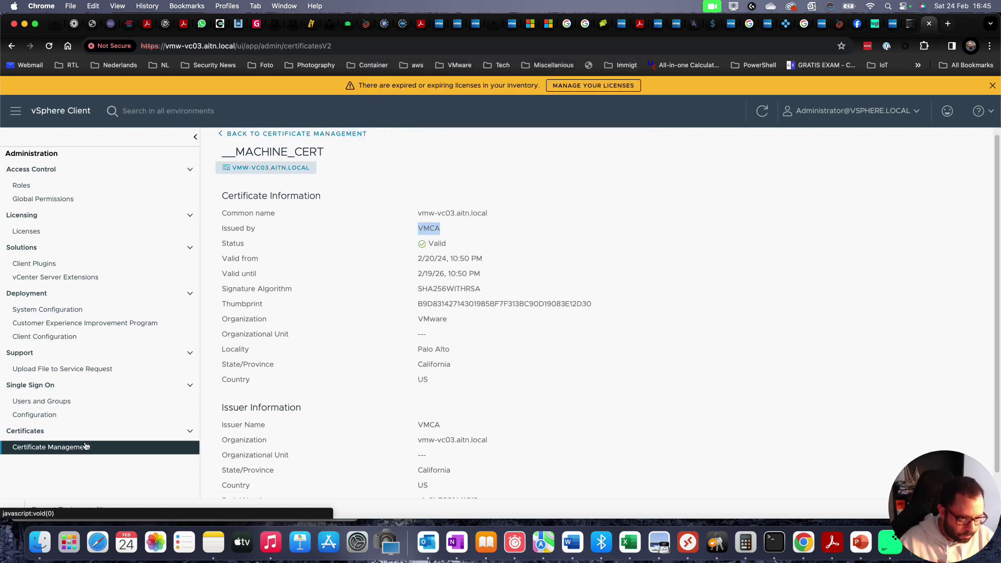
scroll(292, 207, "up", 1)
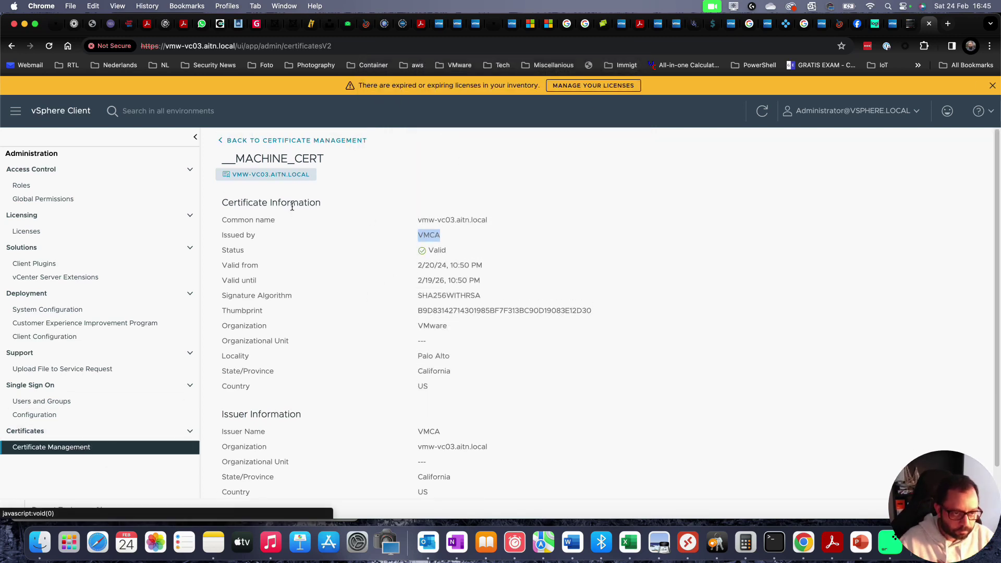
left_click(217, 140)
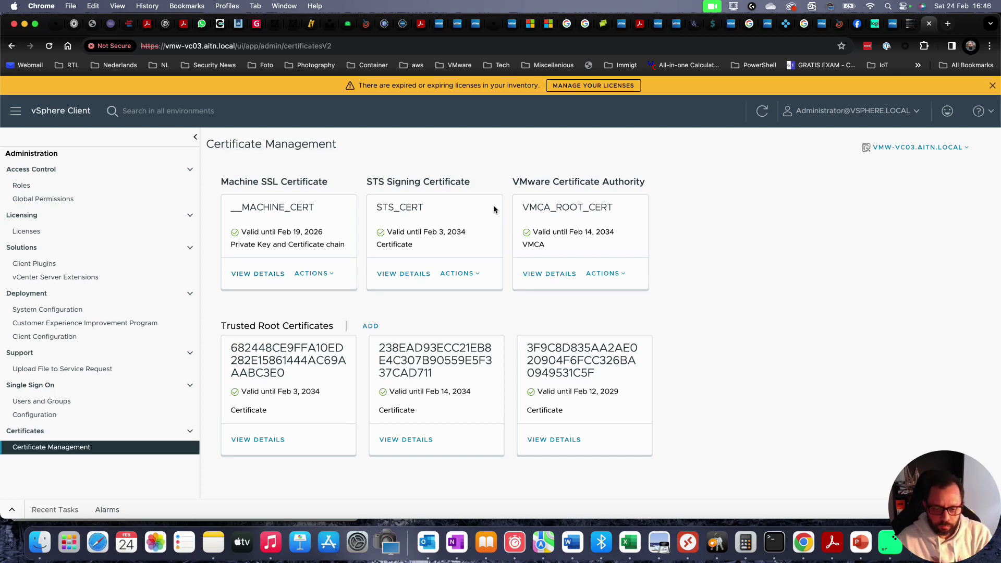
key("ctrl+shift+Tab")
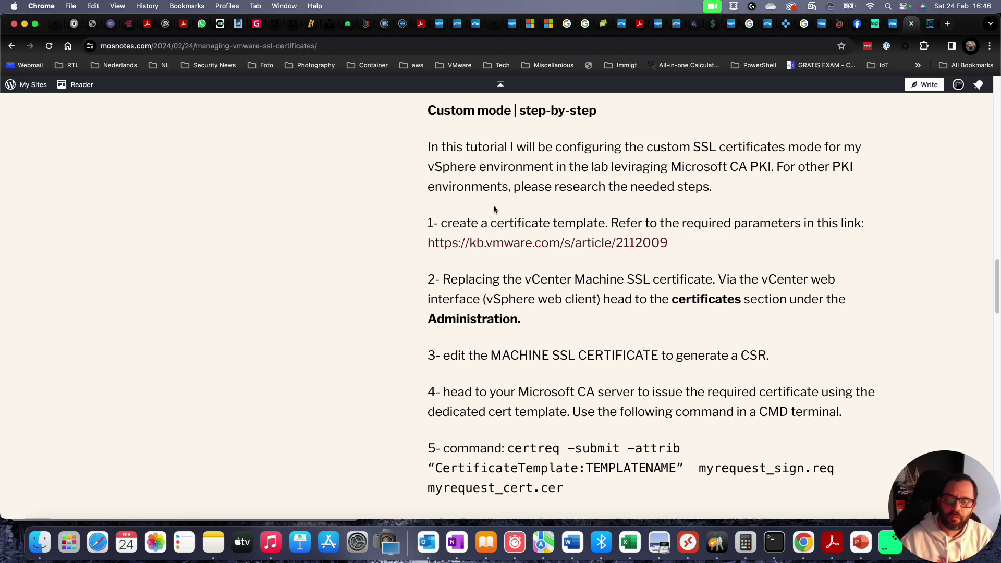
scroll(652, 219, "up", 20)
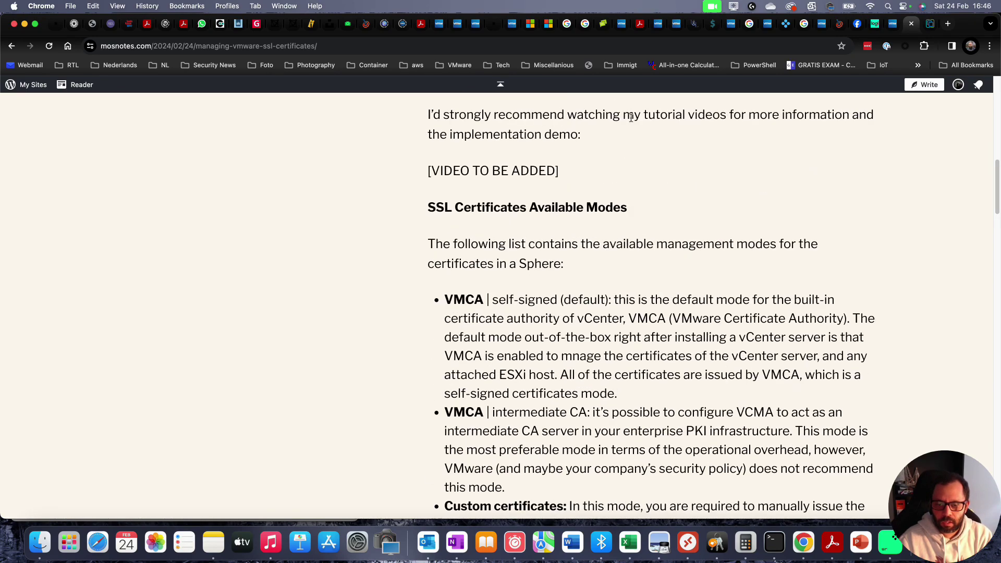
scroll(690, 228, "down", 10)
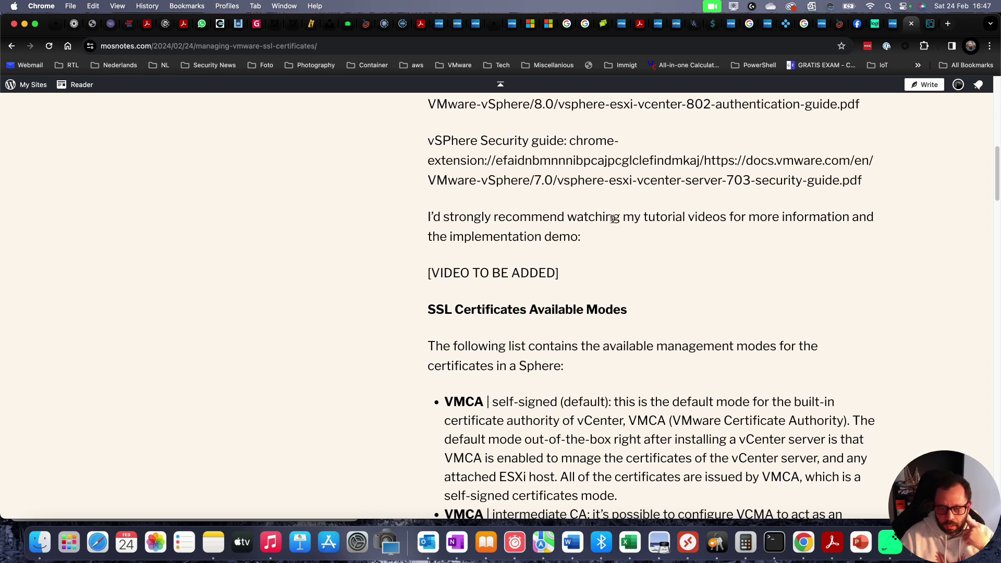
left_click_drag(612, 219, 730, 219)
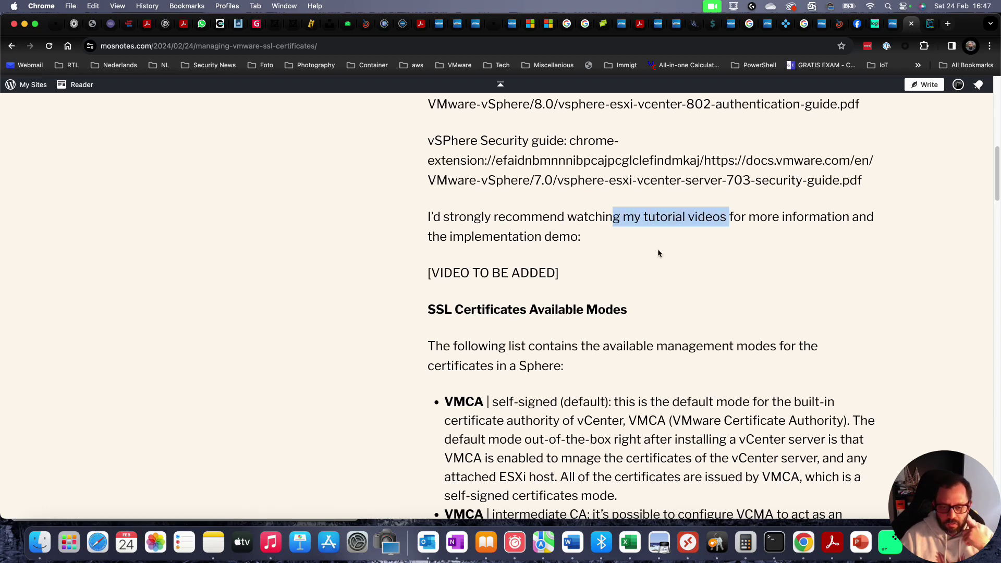
left_click(566, 207)
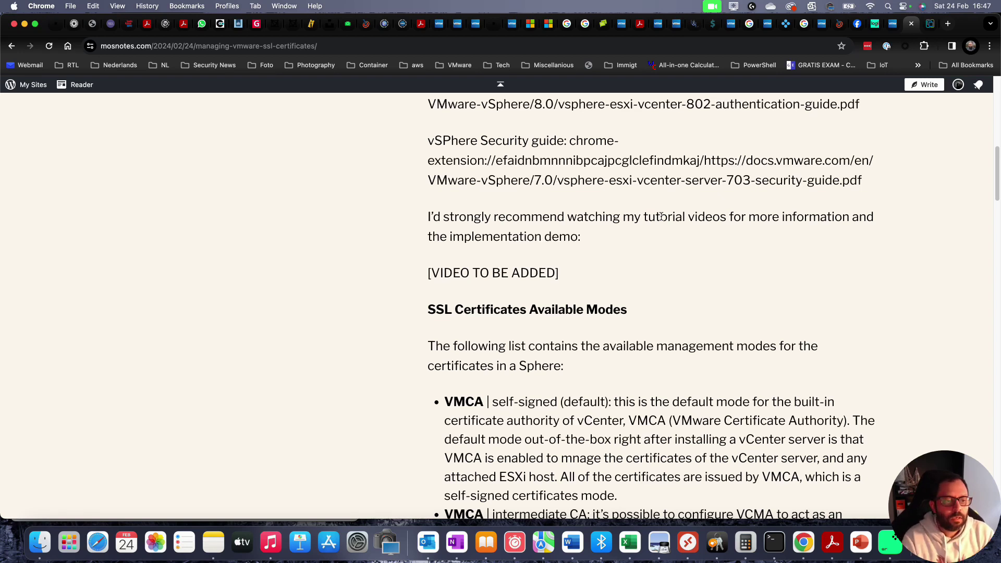
scroll(661, 216, "up", 4)
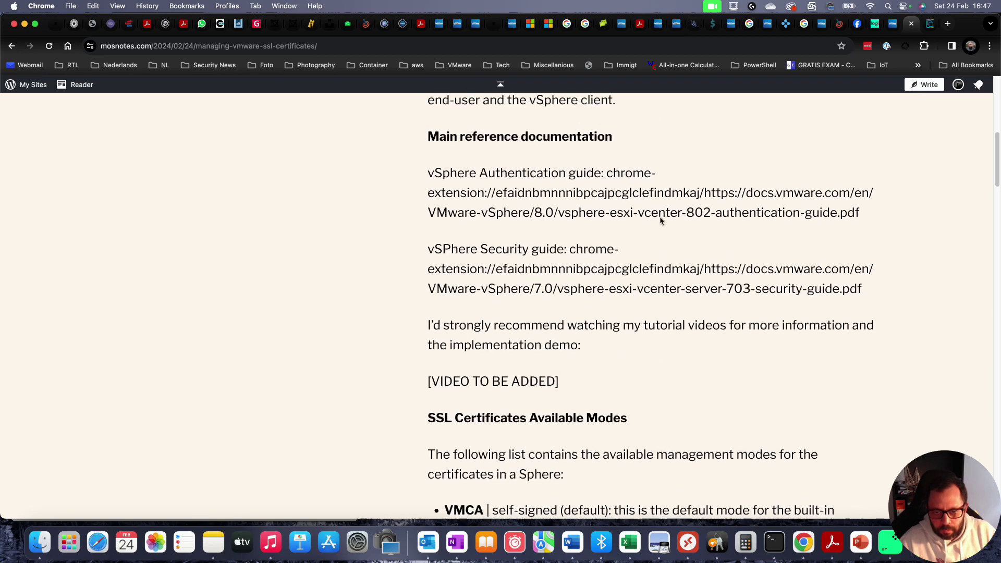
left_click_drag(428, 179, 493, 175)
left_click(456, 179)
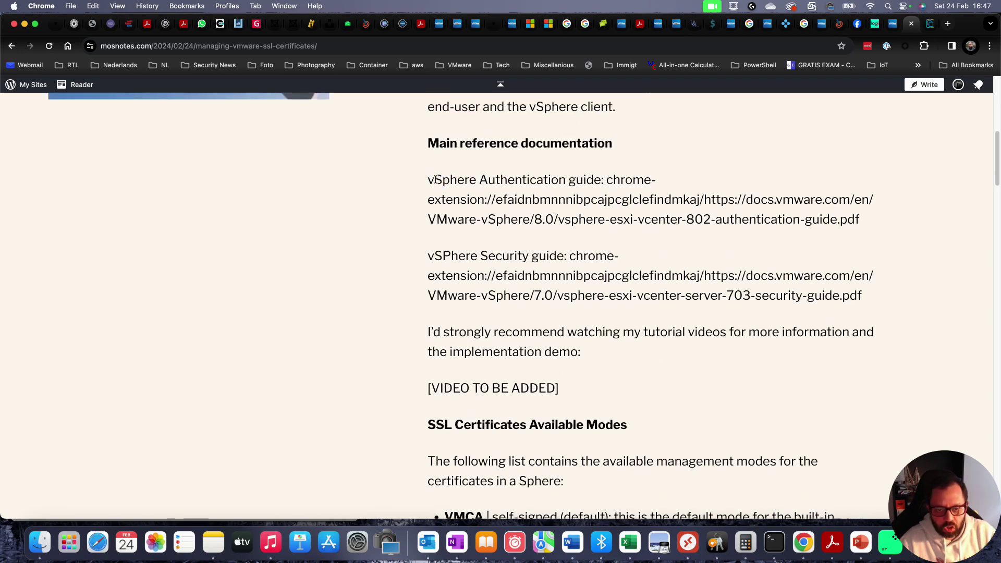
left_click_drag(435, 178, 586, 177)
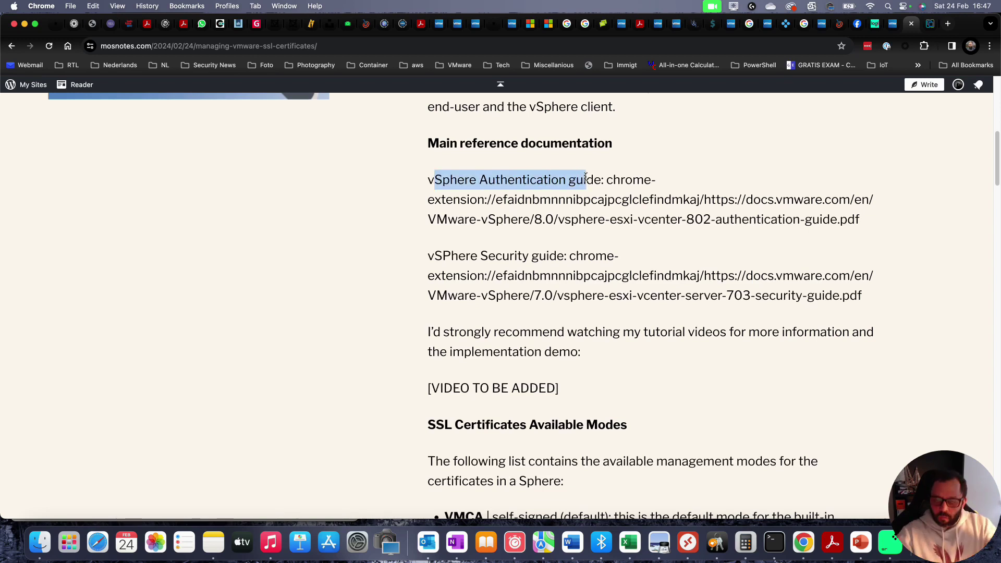
scroll(545, 188, "down", 2)
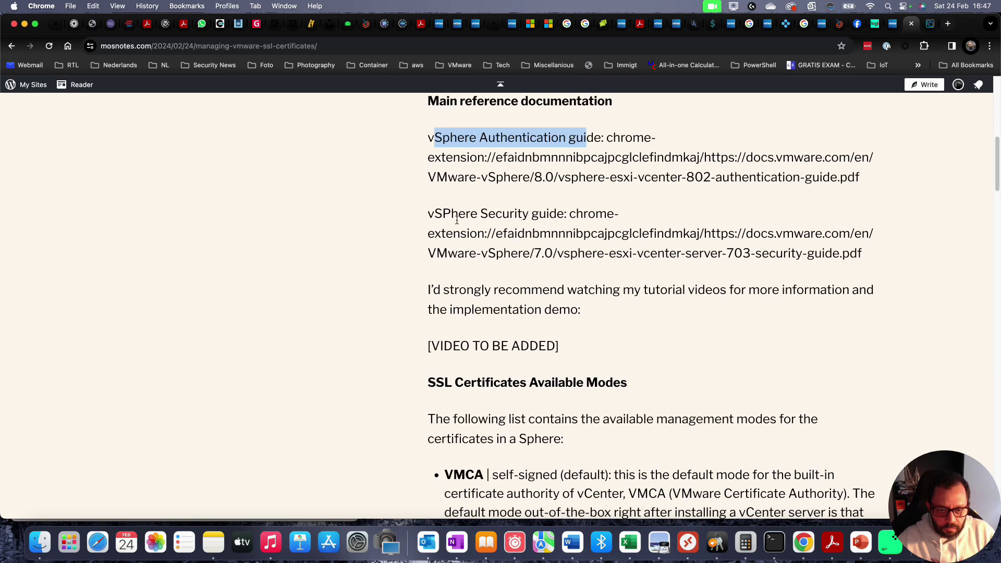
left_click_drag(442, 213, 561, 213)
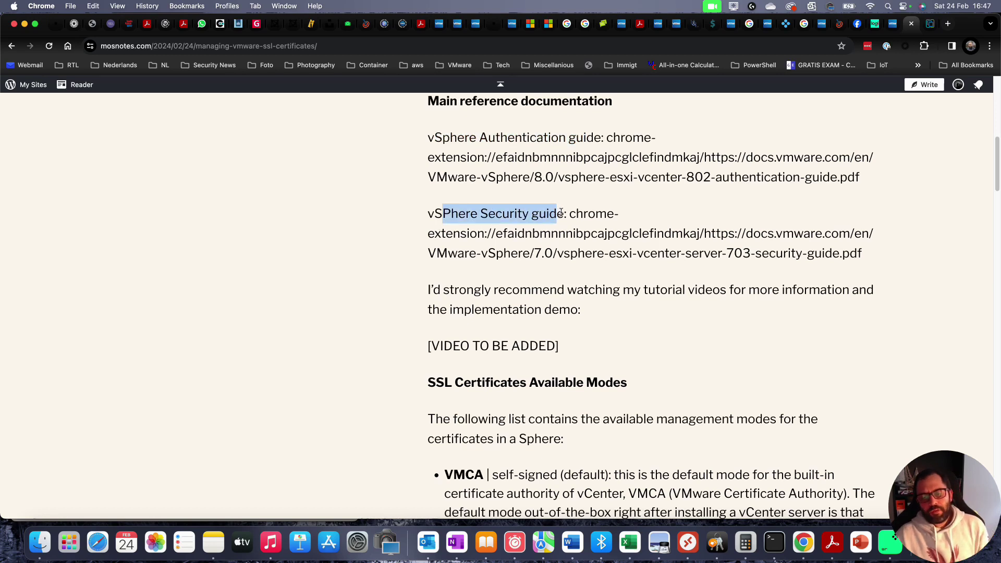
left_click(360, 152)
scroll(621, 214, "down", 5)
scroll(624, 218, "up", 1)
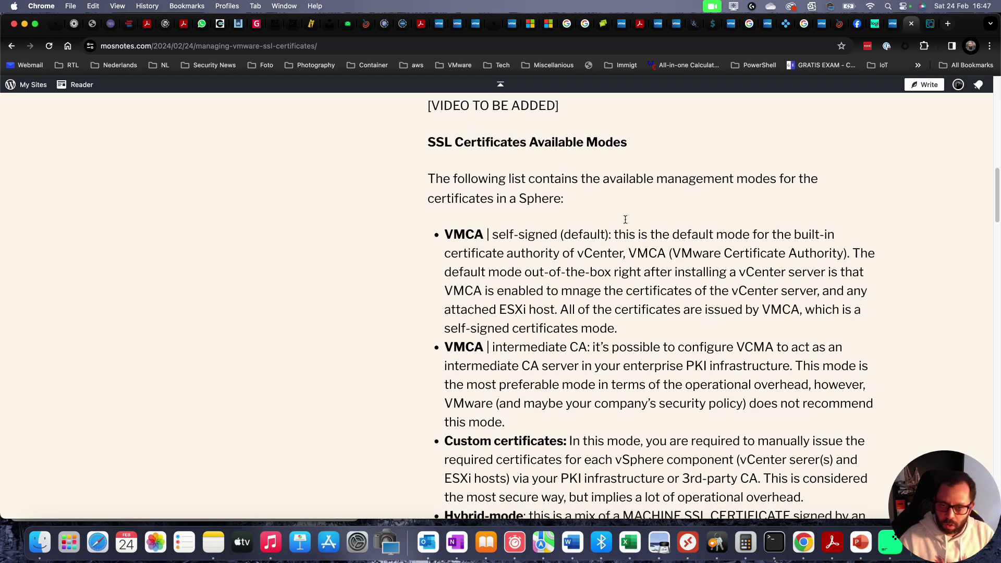
scroll(650, 226, "down", 2)
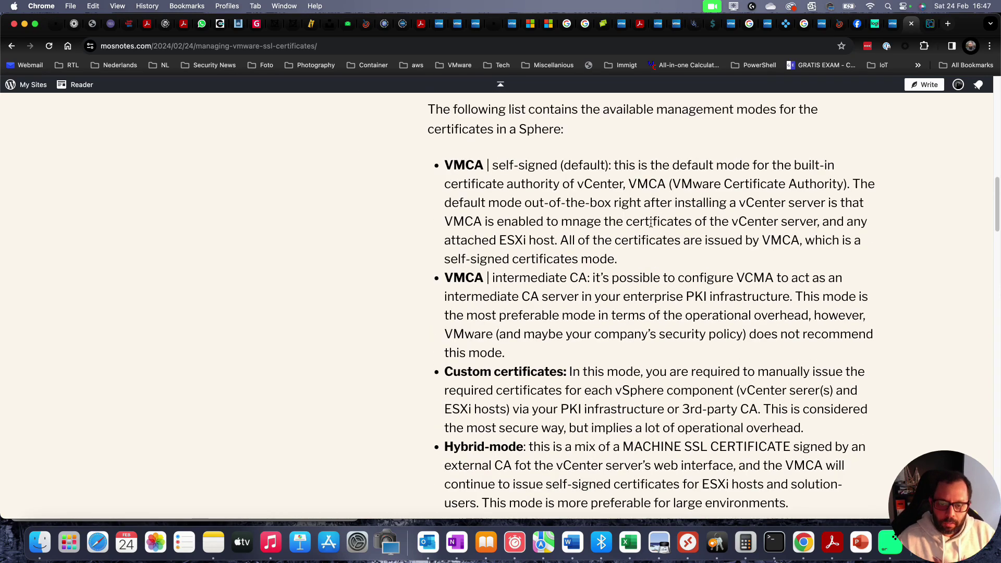
scroll(651, 224, "down", 8)
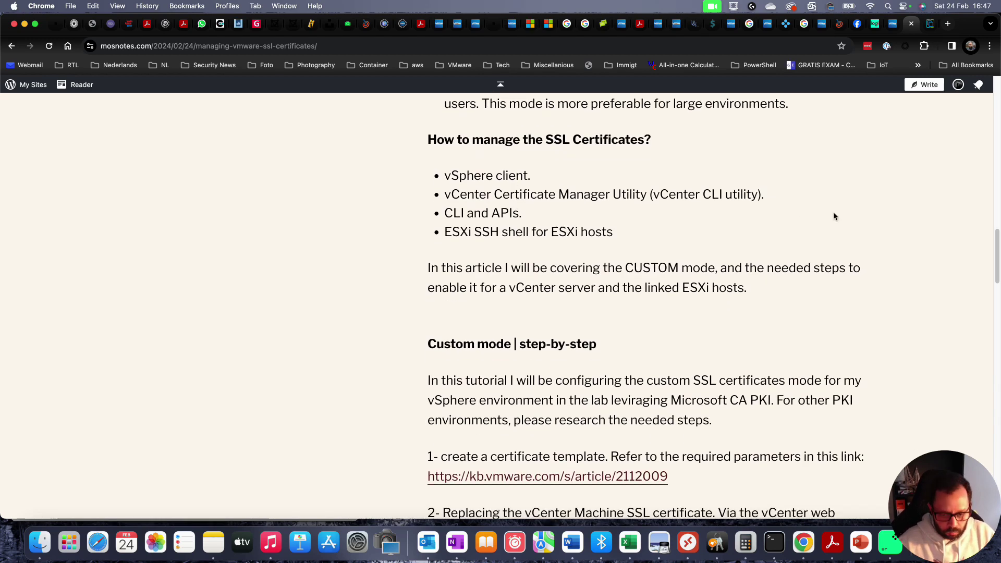
- Highlight the Microsoft CA PKI intro and certificate template step, then cycle browser tabs
scroll(834, 217, "down", 4)
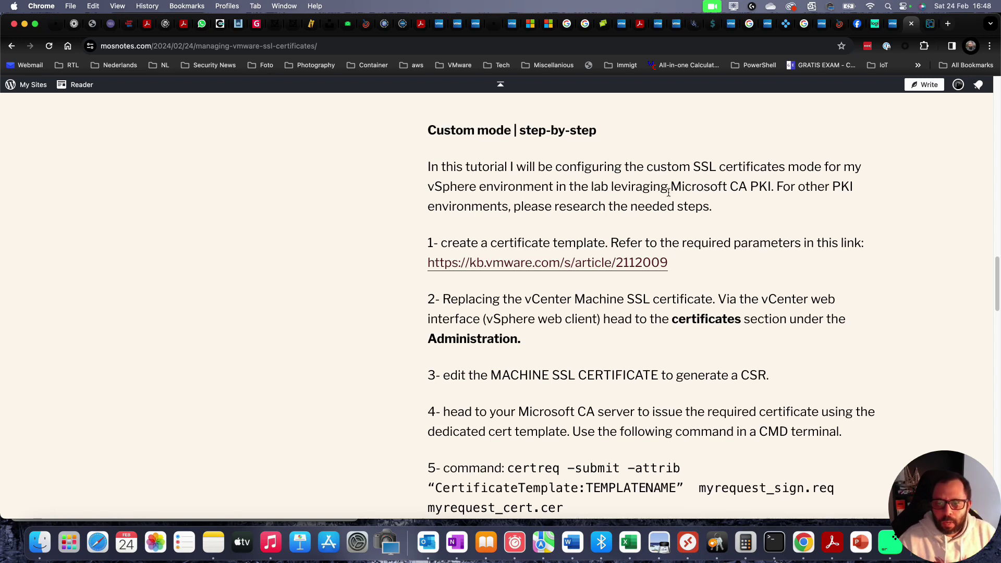
left_click_drag(671, 187, 767, 182)
scroll(671, 133, "down", 2)
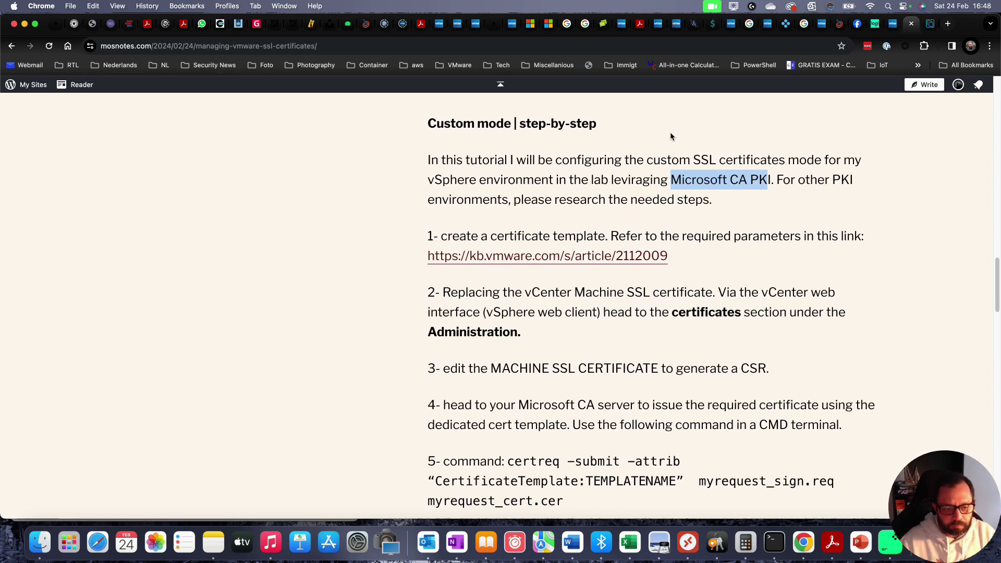
scroll(666, 136, "down", 1)
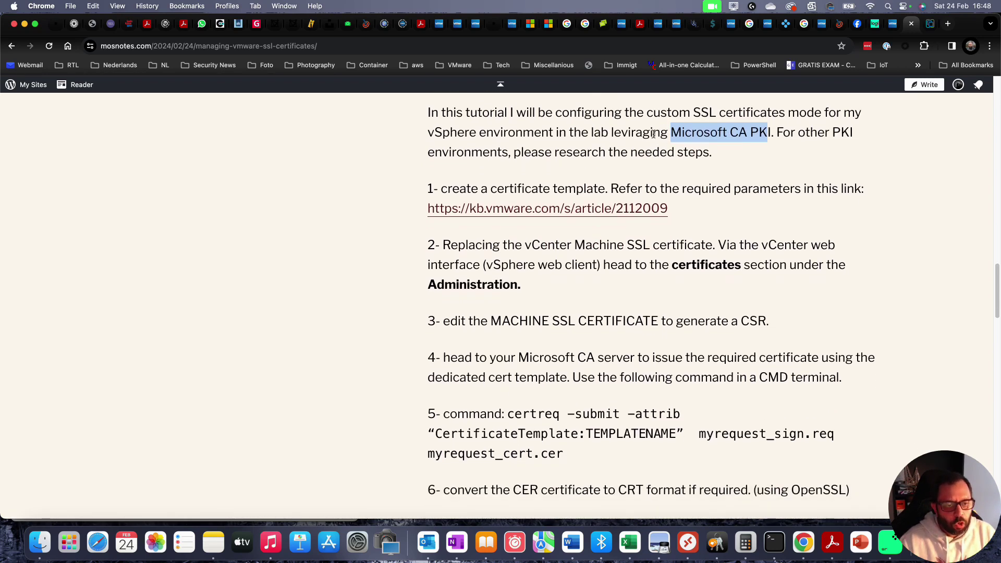
scroll(665, 136, "down", 1)
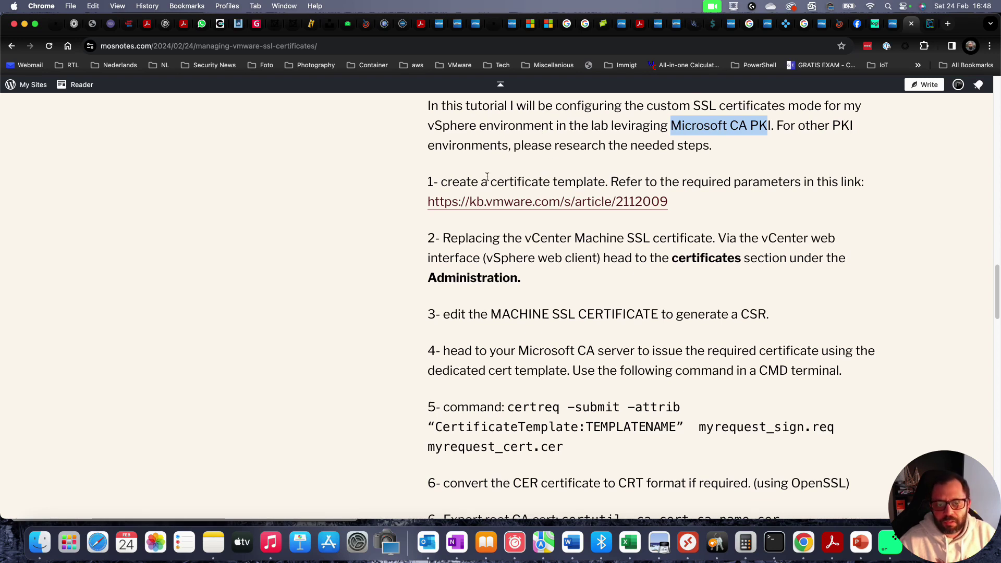
left_click_drag(490, 183, 639, 189)
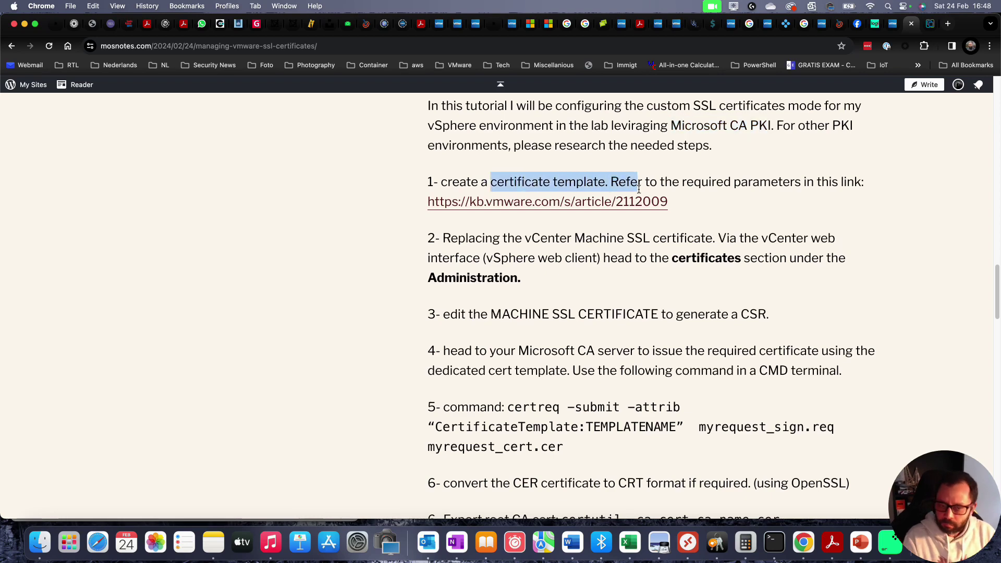
key("super+alt+Left")
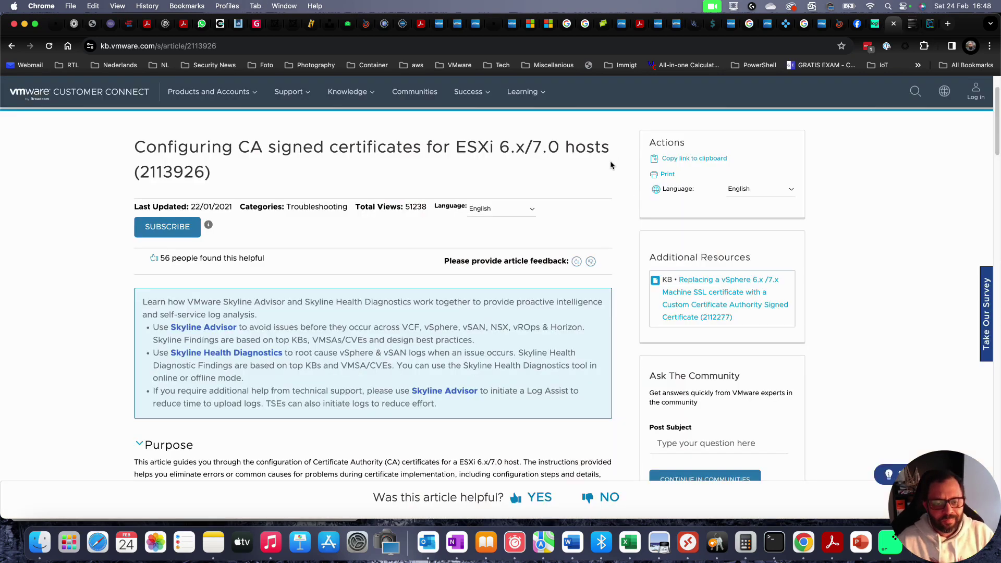
key("super+alt+Right")
key("super+alt+Right")
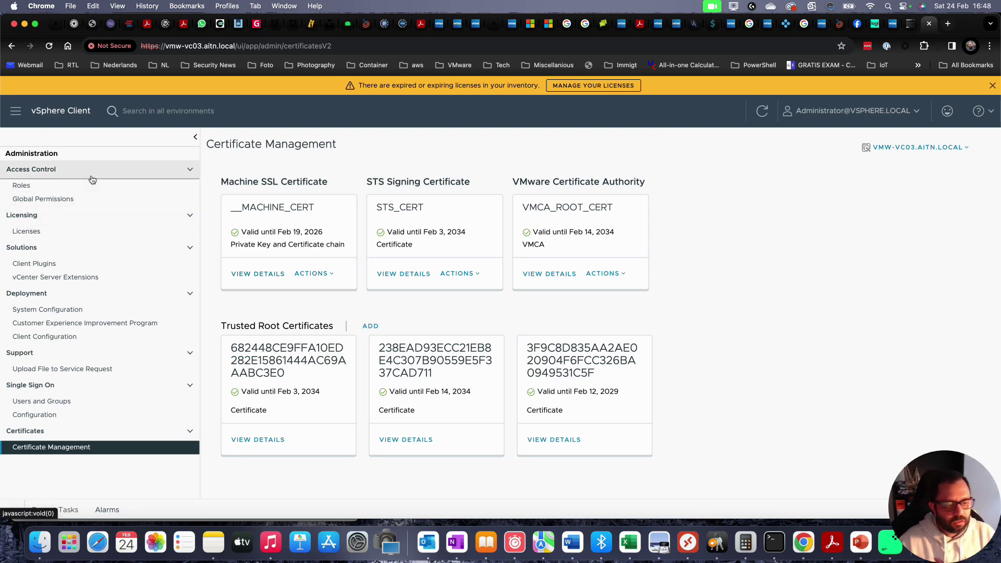
- Load vmw-vc02.aitn.local in a new tab, correcting the mistyped address
key("super+t")
type("vmcv")
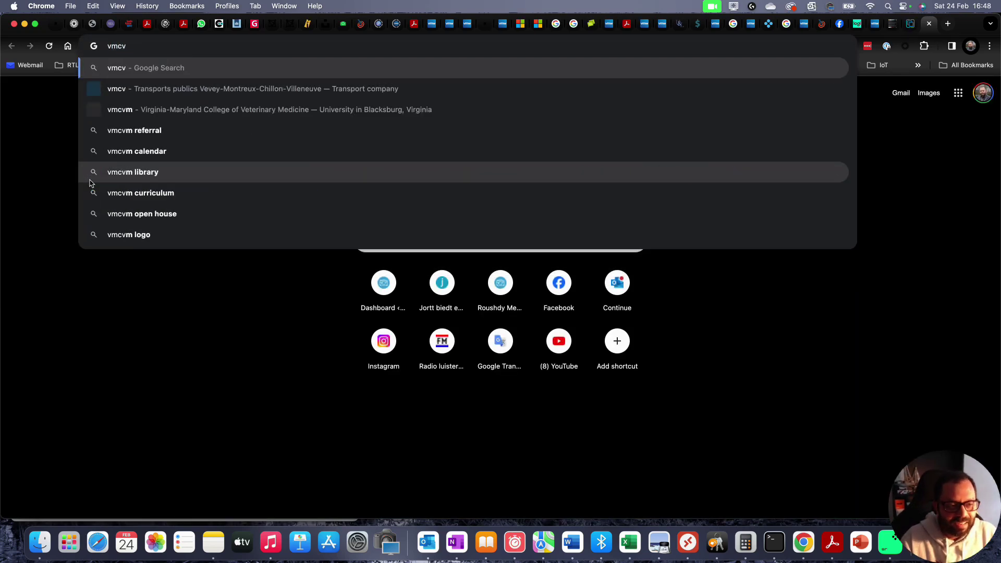
key("super+a")
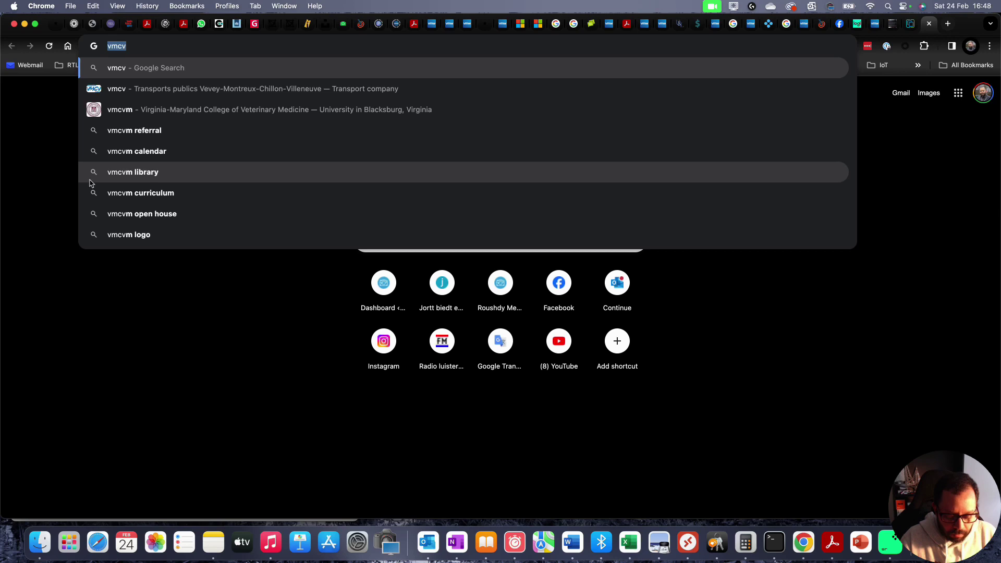
type("vmc")
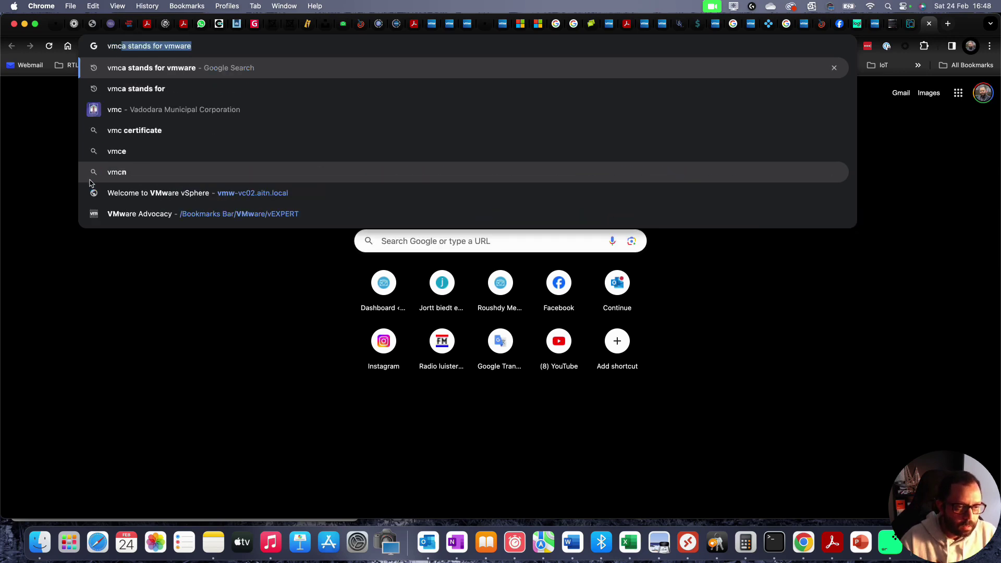
type("-vc")
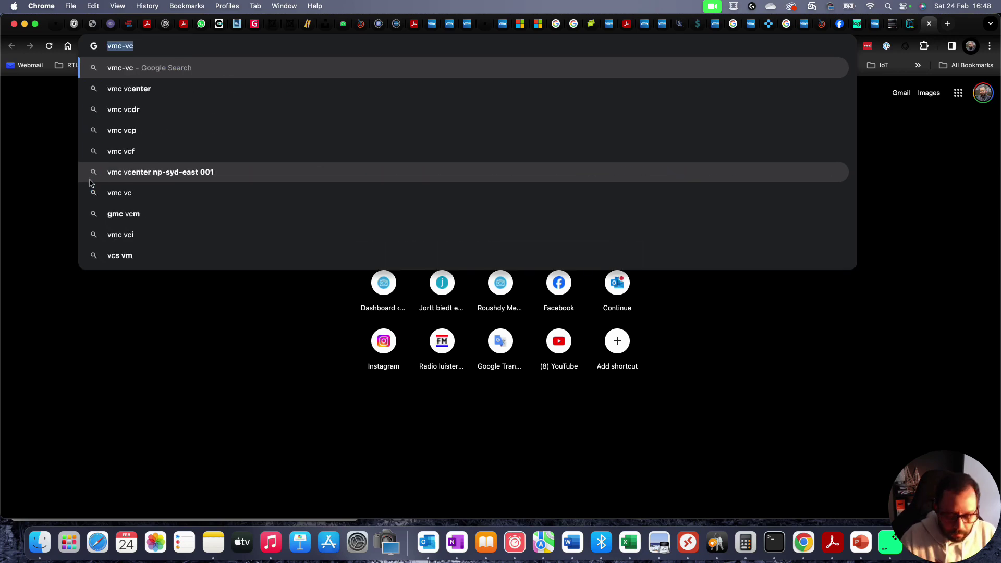
key("super+z")
key("super+shift+z")
key("super+shift+z")
type("02")
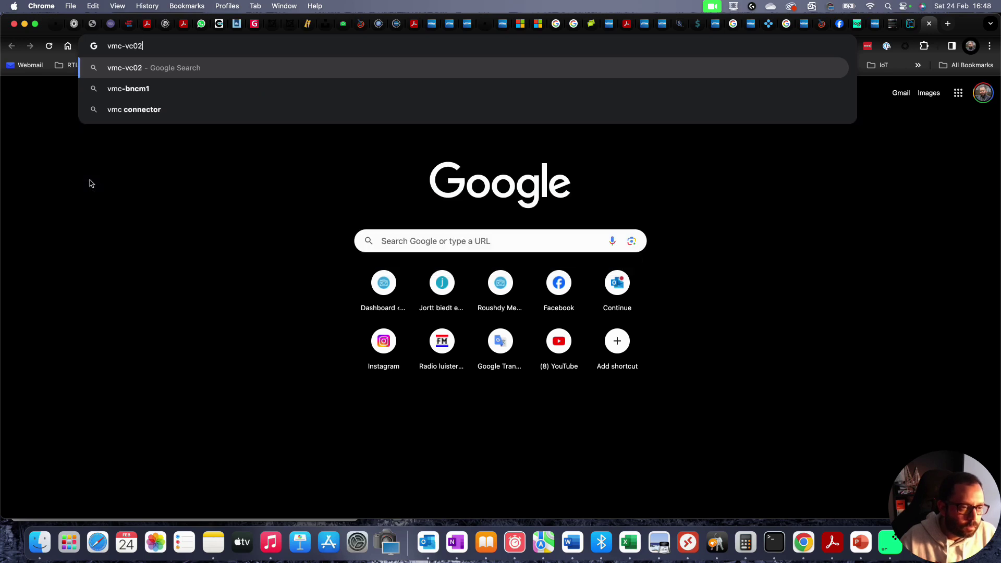
key("super+a")
key("BackSpace")
type("vmw-vc02")
key("Return")
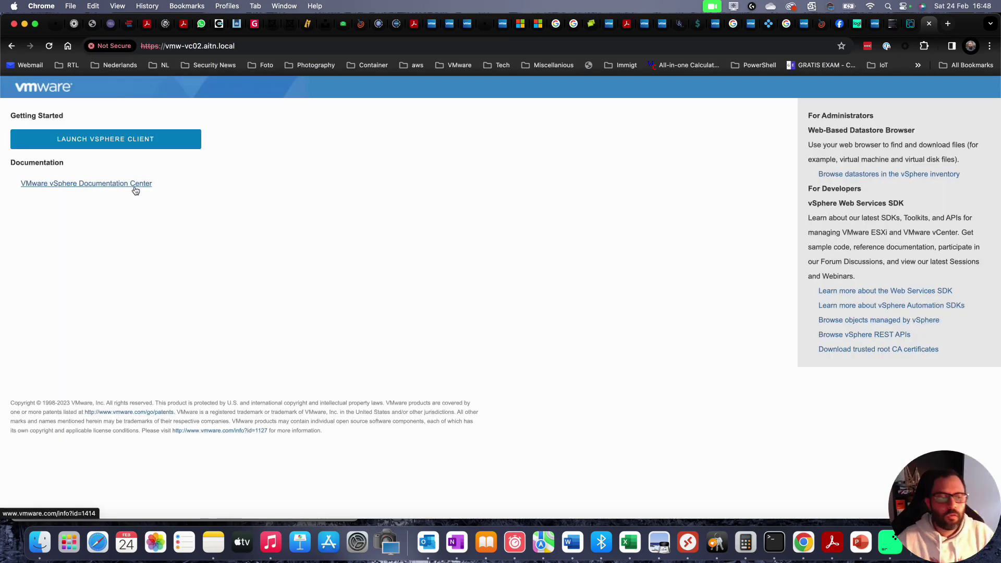
- In vSphere Client, view the esxi7-dl380 host certificate, then launch the WIN-ROOTCA01 web console
left_click(125, 145)
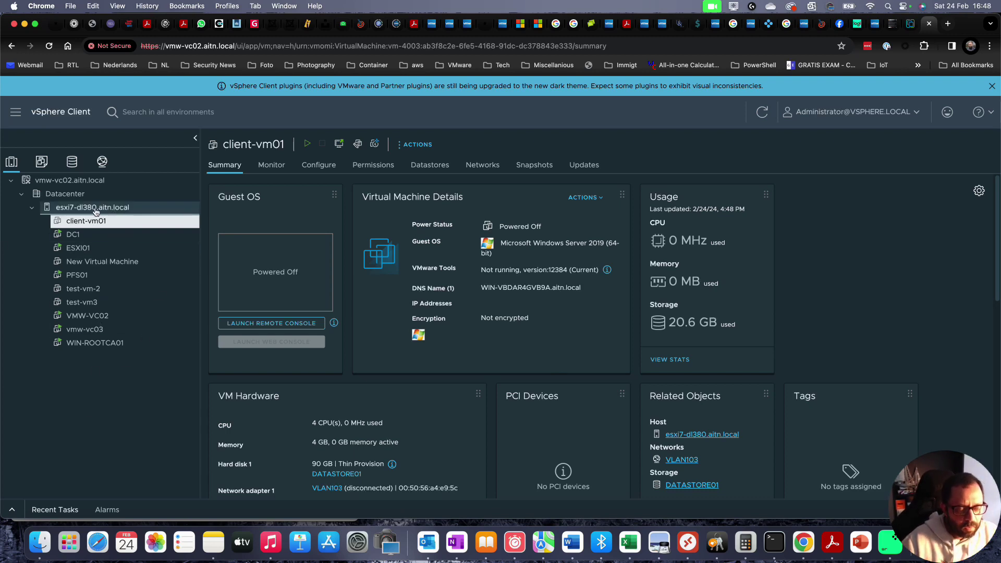
left_click(99, 209)
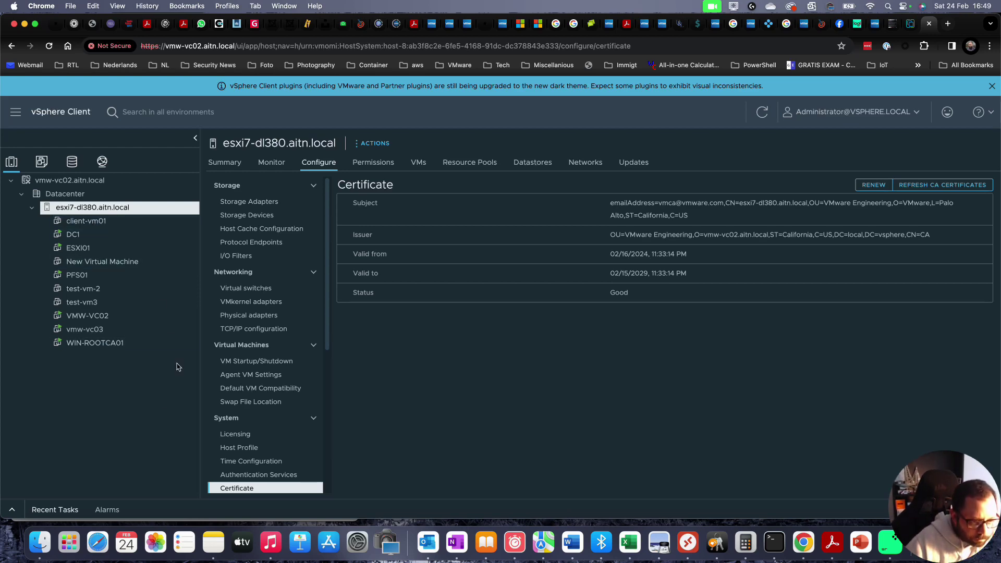
left_click(119, 342)
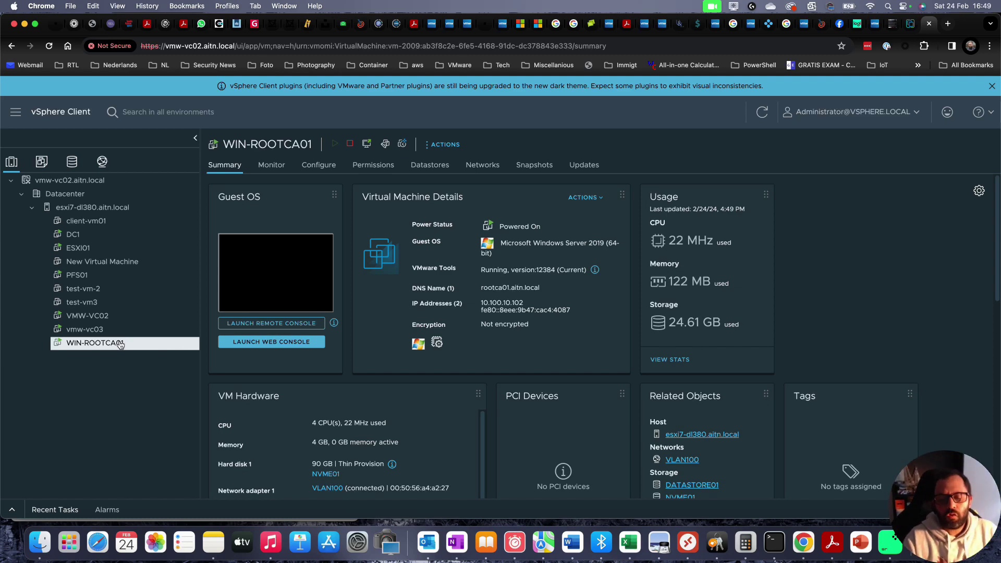
left_click(282, 274)
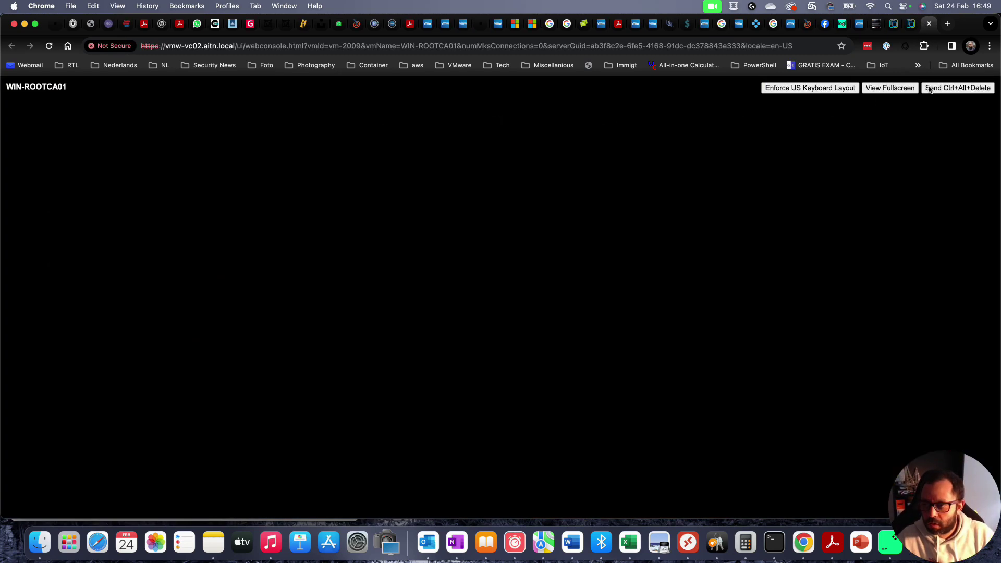
- Sign in to WIN-ROOTCA01 with the administrator password
left_click(954, 87)
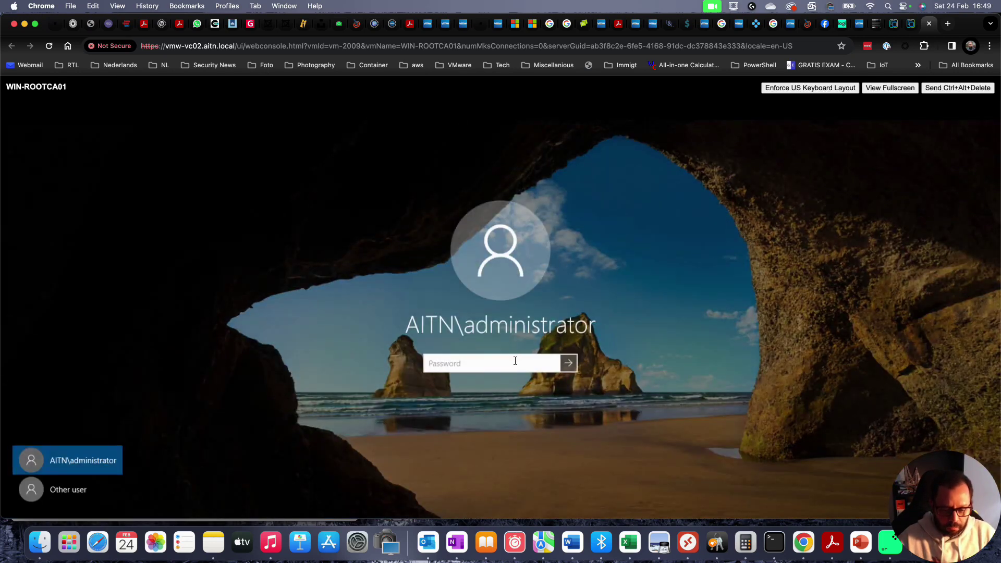
type("•••••••••")
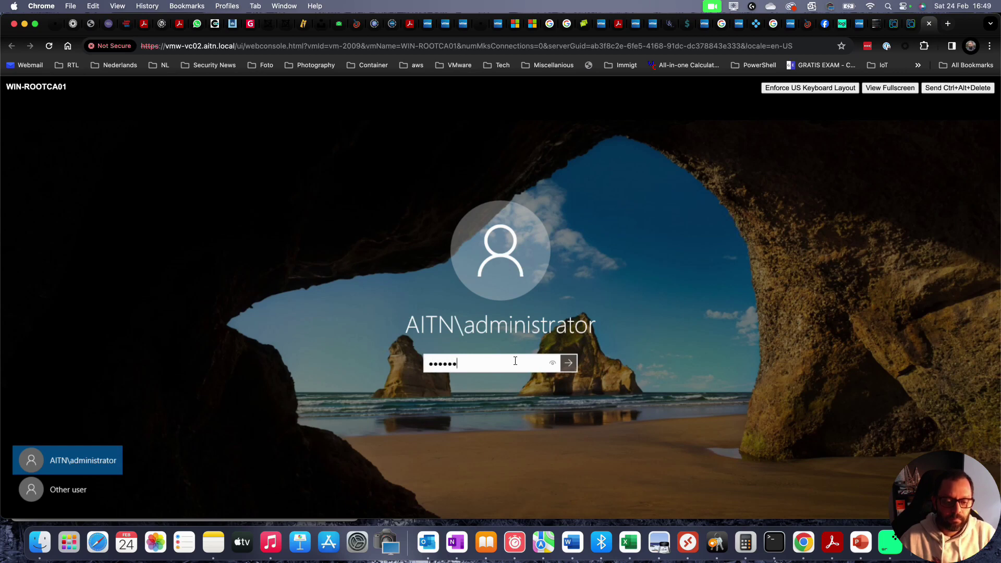
key("Return")
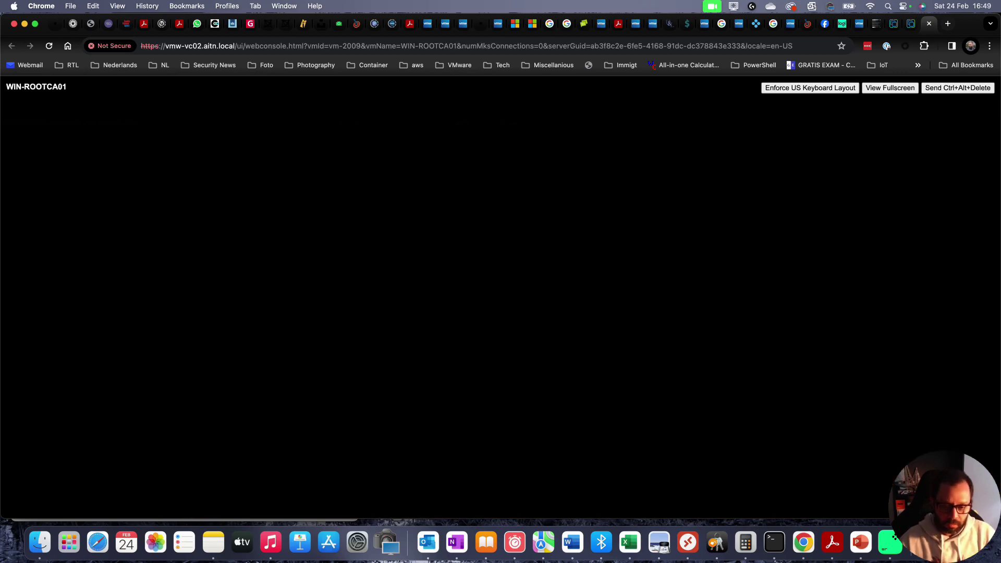
- Switch browser tabs back to the vmw-vc03 Certificate Management page
key("ctrl+shift+Tab")
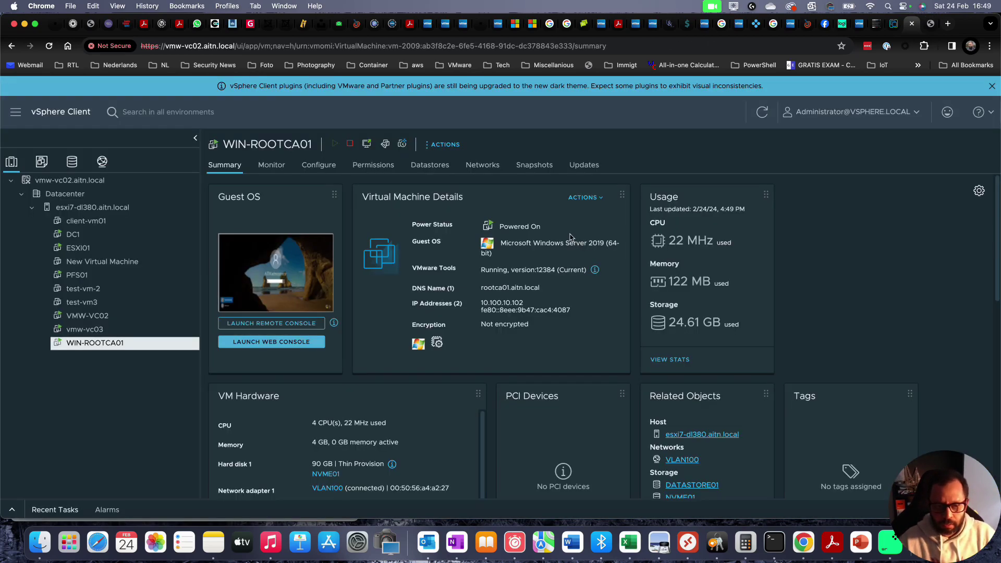
key("ctrl+Tab")
key("ctrl+shift+Tab")
key("ctrl+shift+Tab")
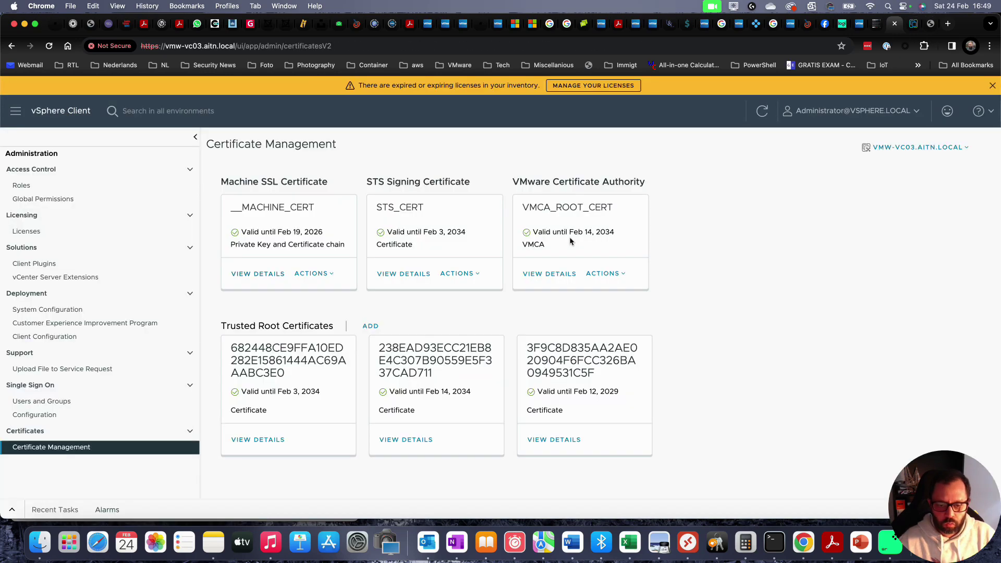
key("ctrl+shift+Tab")
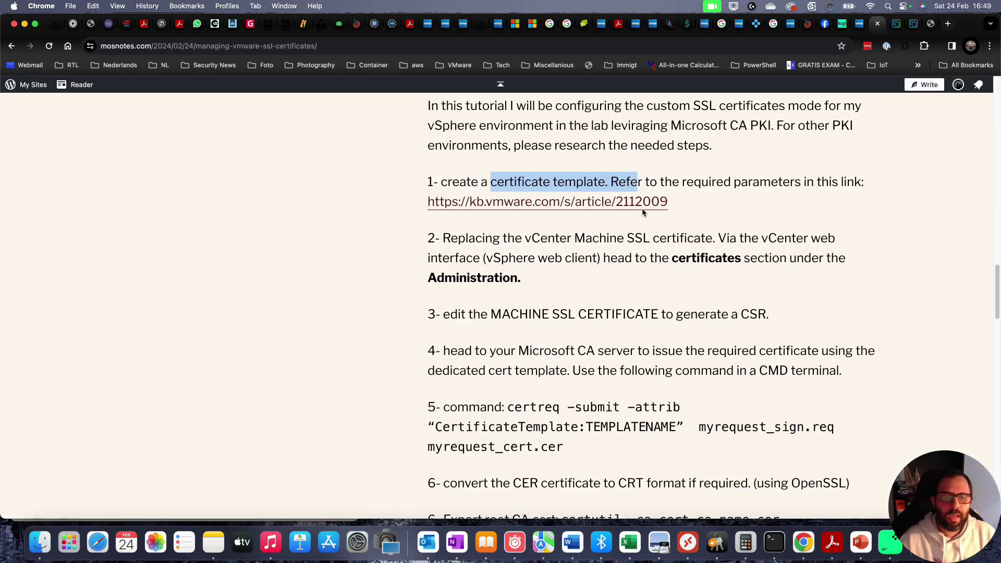
- Highlight the certificate template wording in tutorial step 1 and open VMware KB article 2112009
left_click(547, 170)
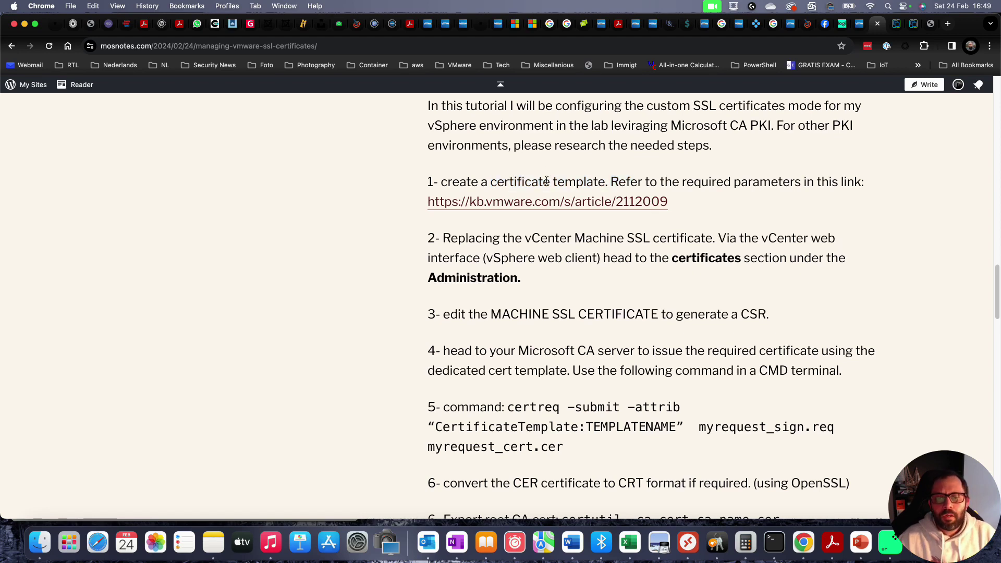
left_click_drag(514, 182, 592, 183)
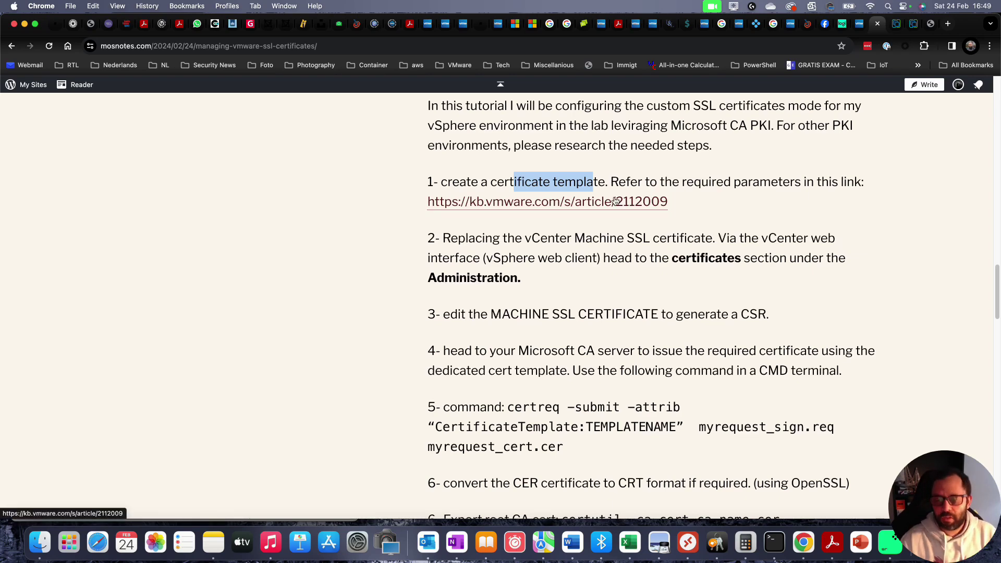
left_click(615, 201)
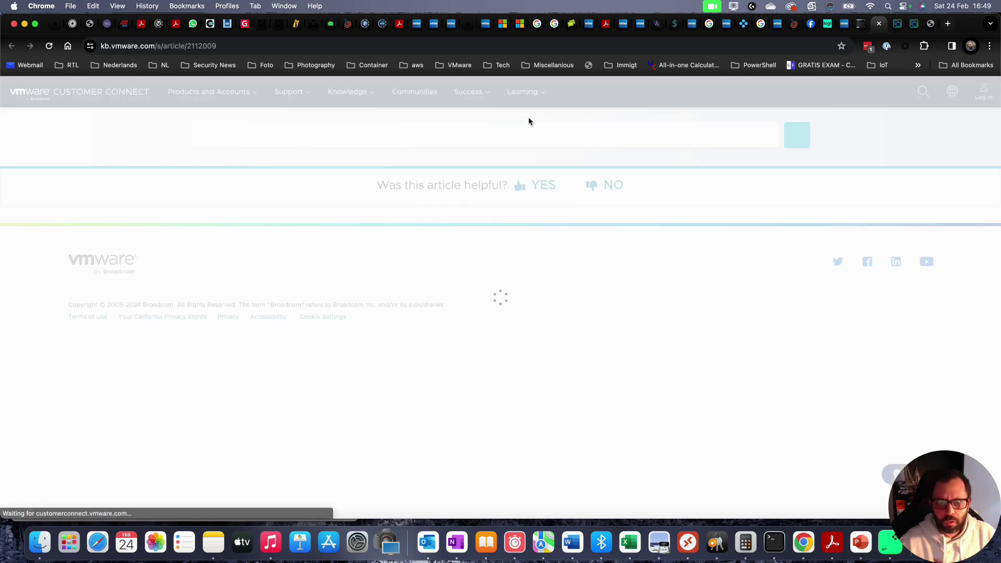
- Read through the KB's template-creation steps, then return to the vSphere Certificate Management tab
scroll(292, 229, "down", 1)
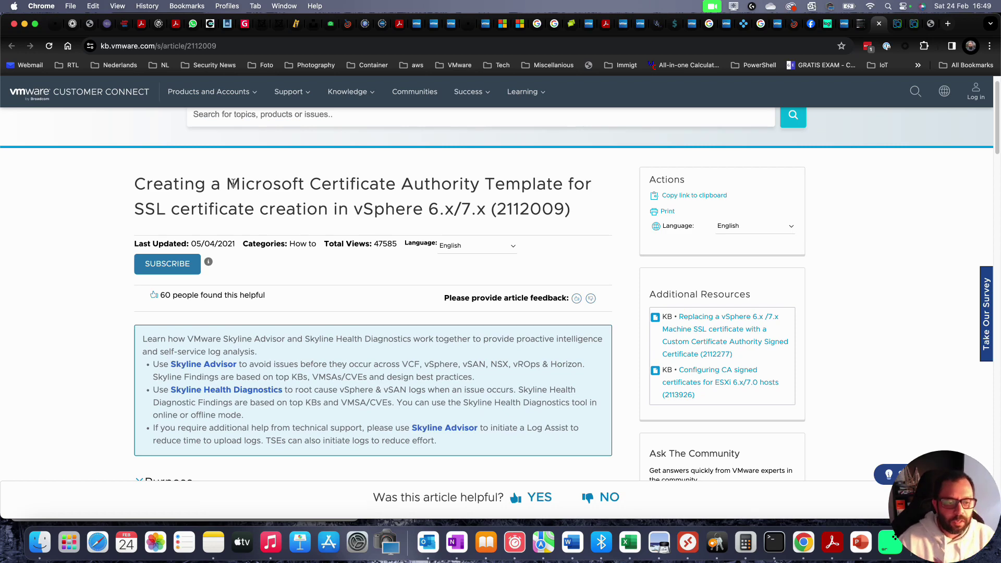
scroll(370, 211, "down", 7)
scroll(333, 231, "down", 8)
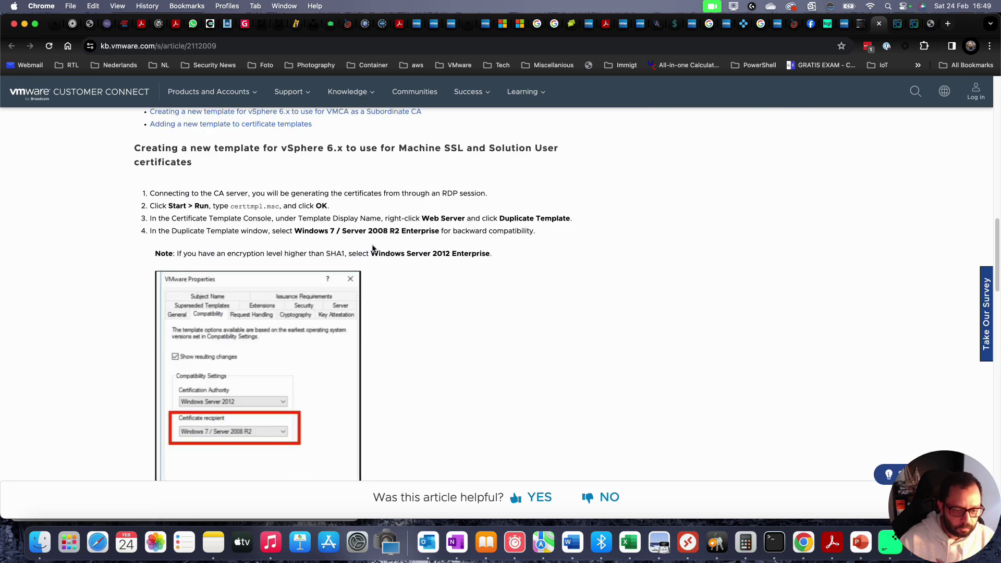
scroll(372, 248, "down", 2)
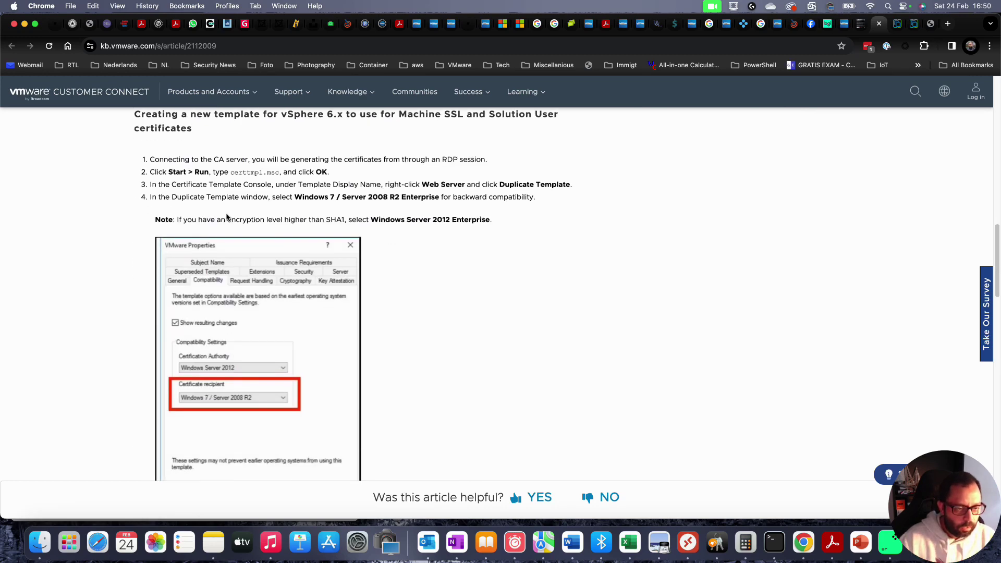
scroll(226, 217, "down", 7)
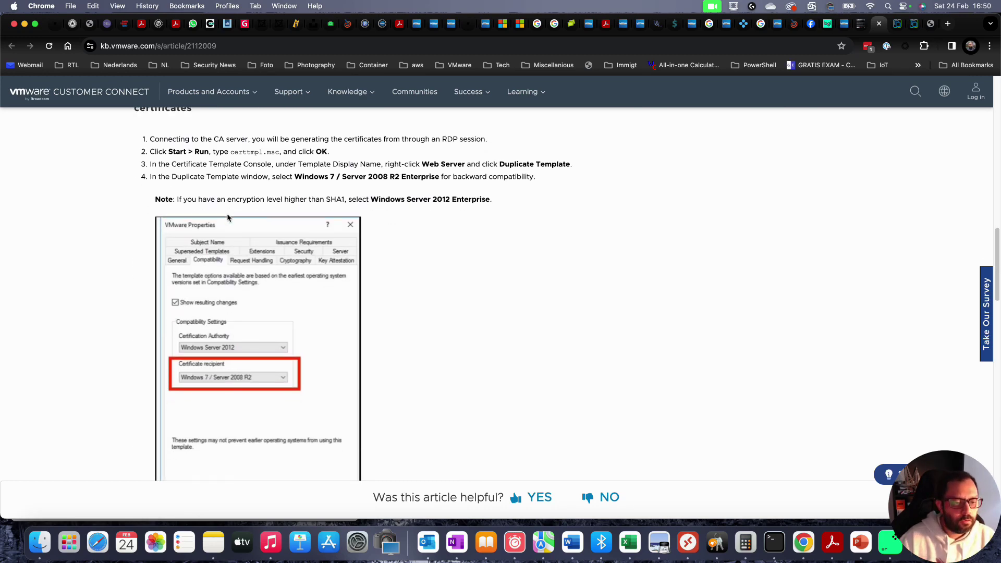
scroll(226, 217, "down", 10)
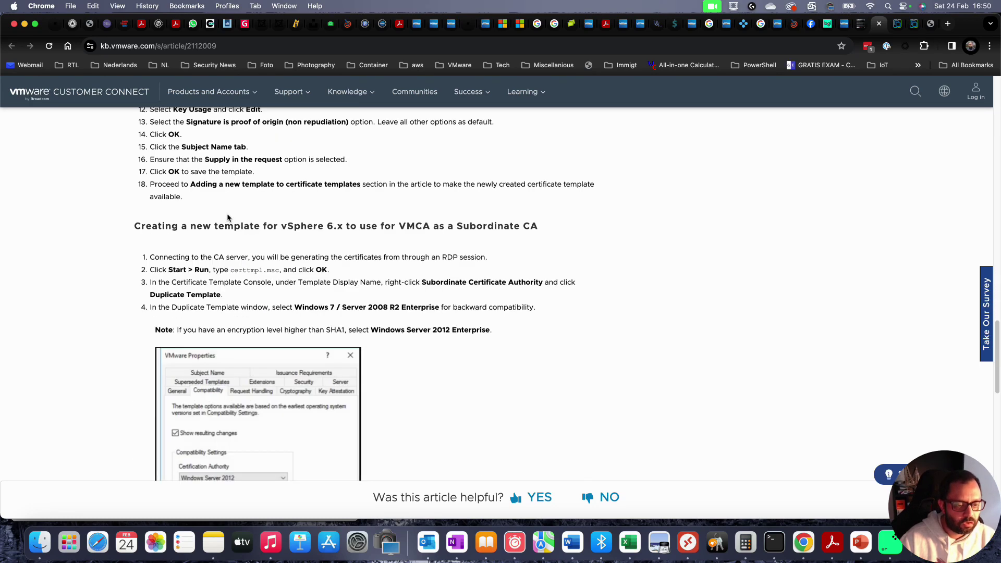
scroll(227, 217, "down", 3)
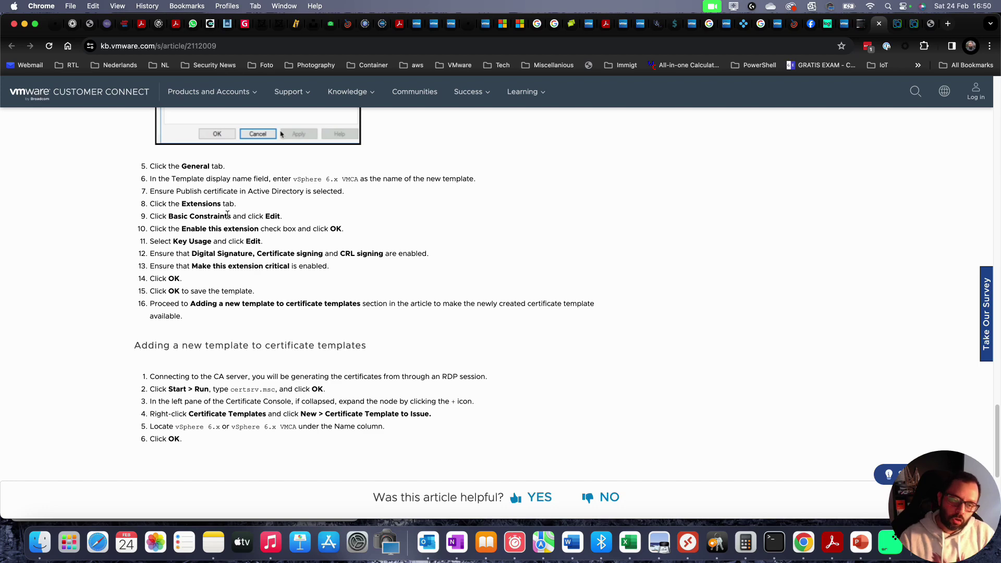
scroll(227, 215, "up", 3)
scroll(227, 215, "up", 5)
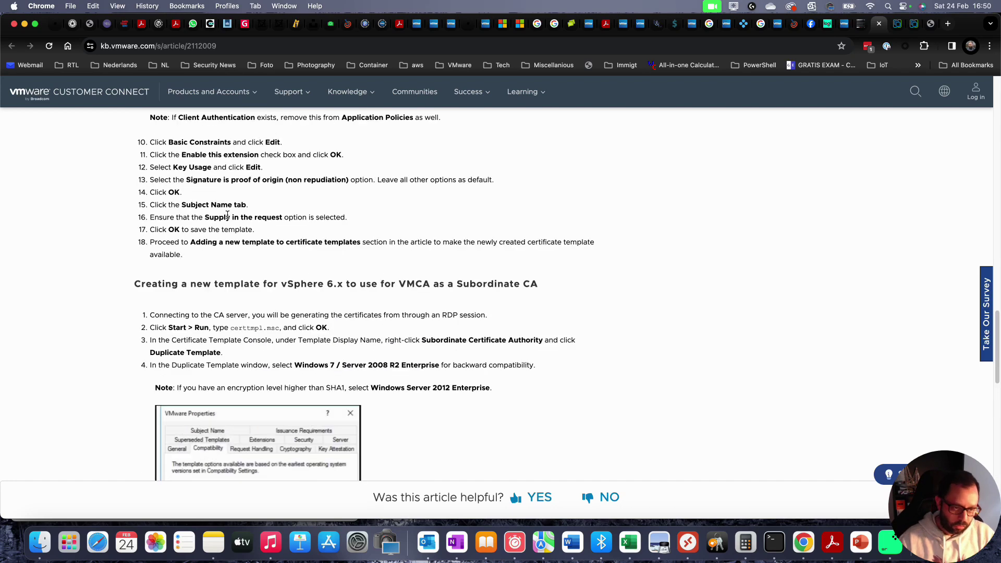
scroll(228, 215, "up", 20)
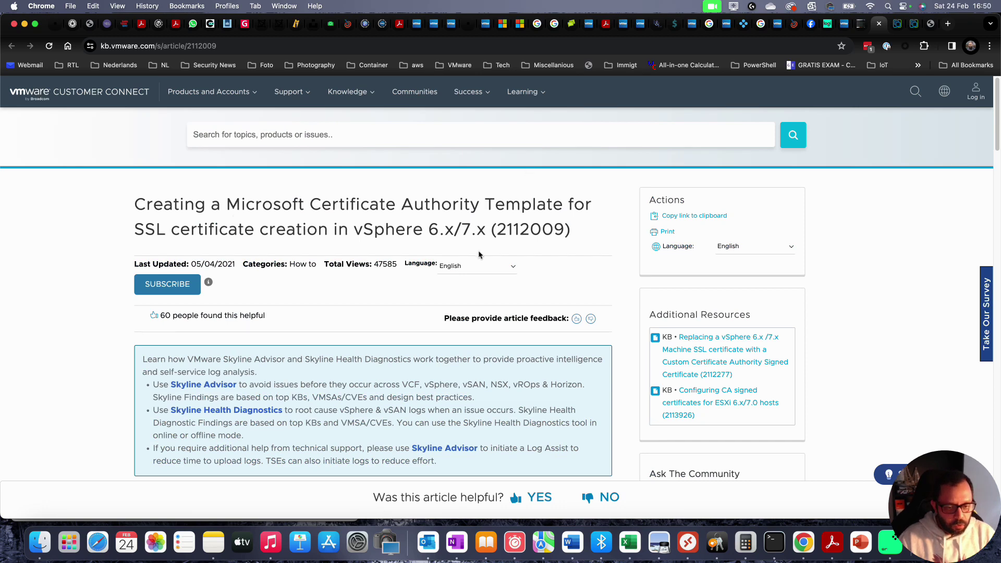
scroll(477, 248, "down", 1)
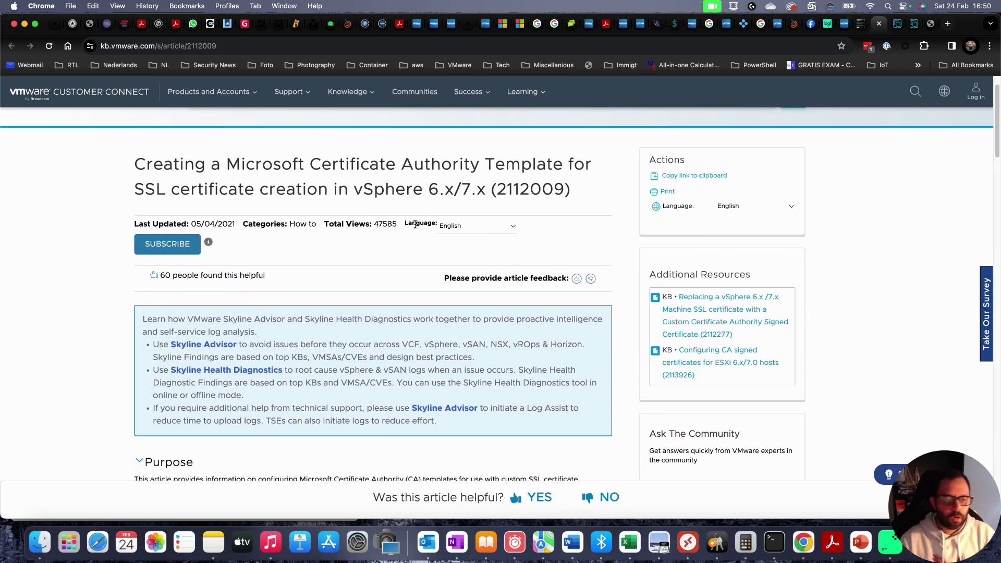
key("ctrl+Tab")
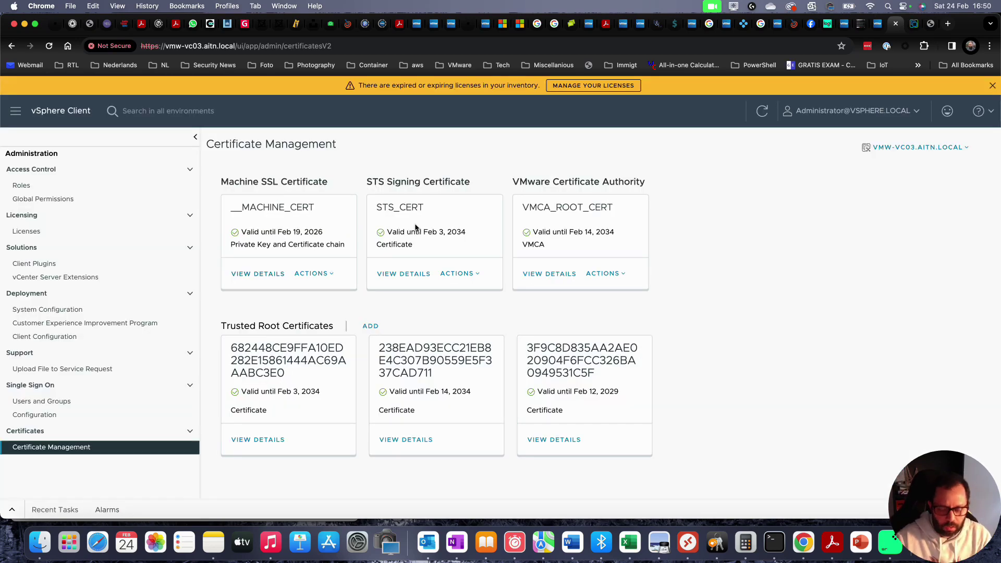
- On WIN-ROOTCA01, close Server Manager and launch certsrv.msc from the Run dialog
key("ctrl+Tab")
key("ctrl+Tab")
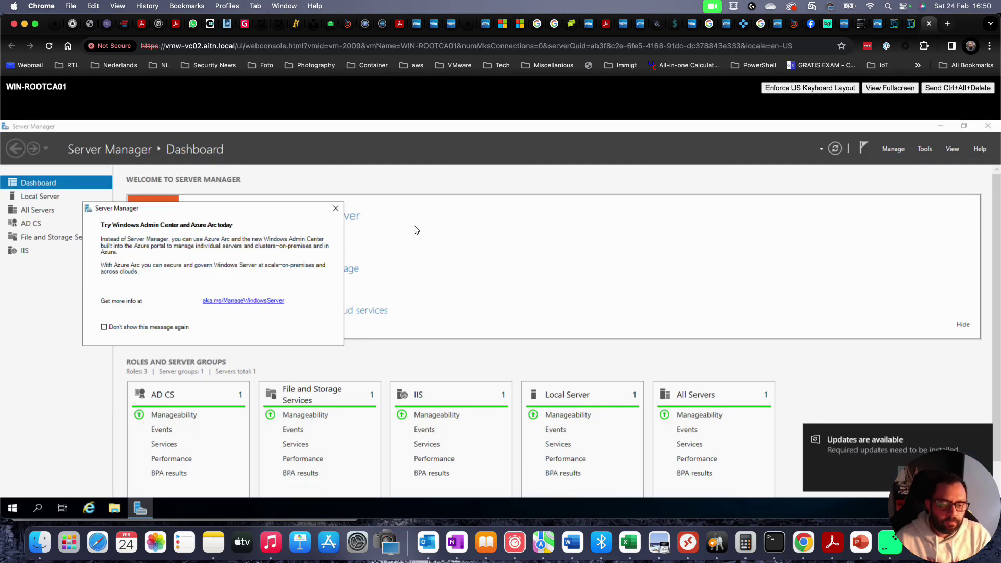
left_click(987, 126)
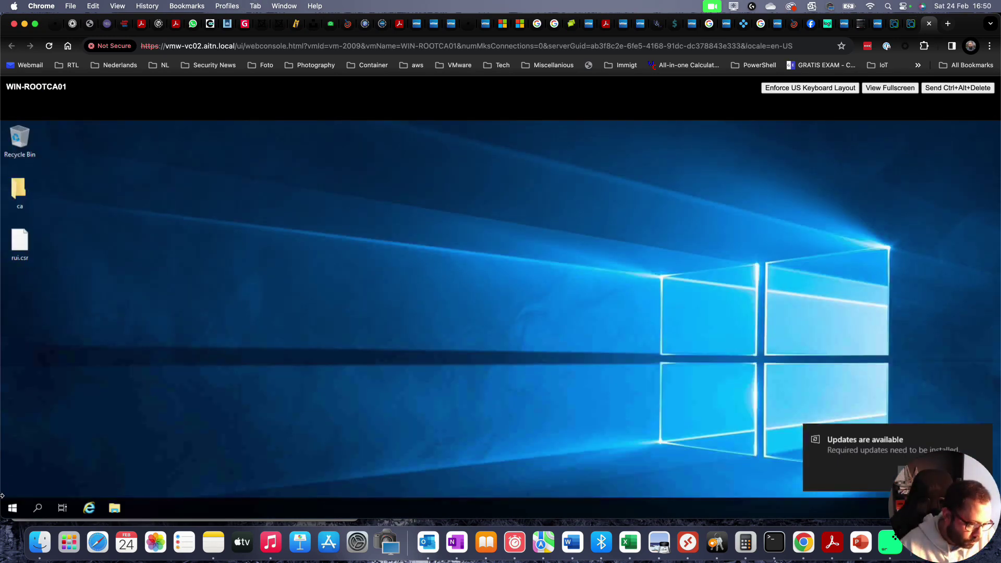
left_click(12, 509)
type("run")
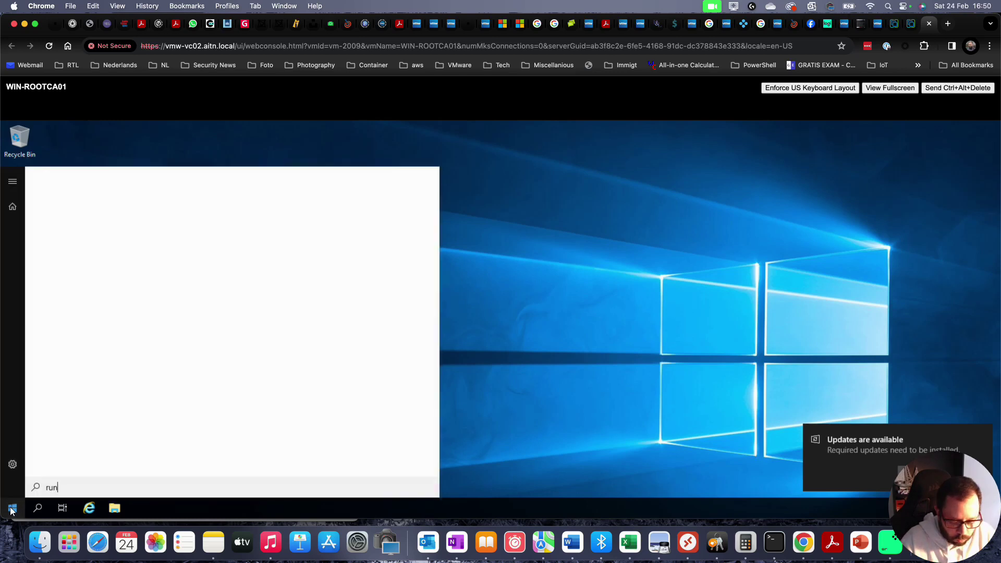
key("Return")
type("certsrv")
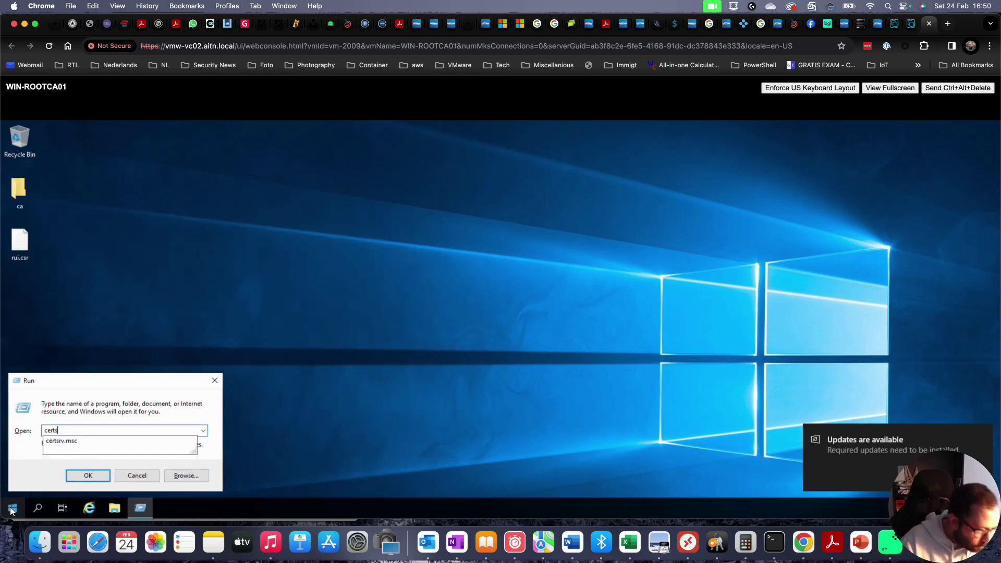
key("Down")
key("Return")
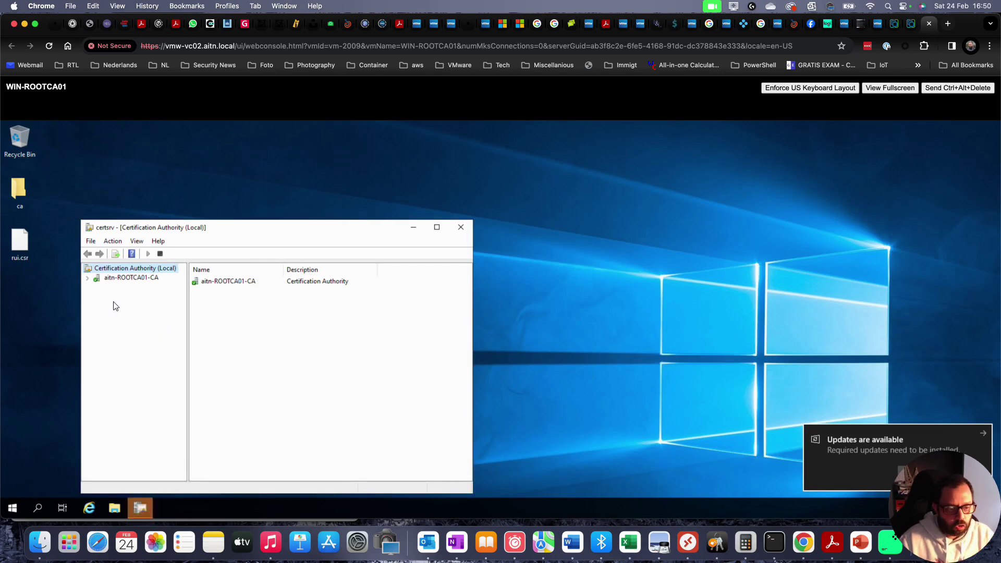
- Expand aitn-ROOTCA01-CA to show Revoked, Issued, Pending, Failed Requests and Certificate Templates
double_click(132, 278)
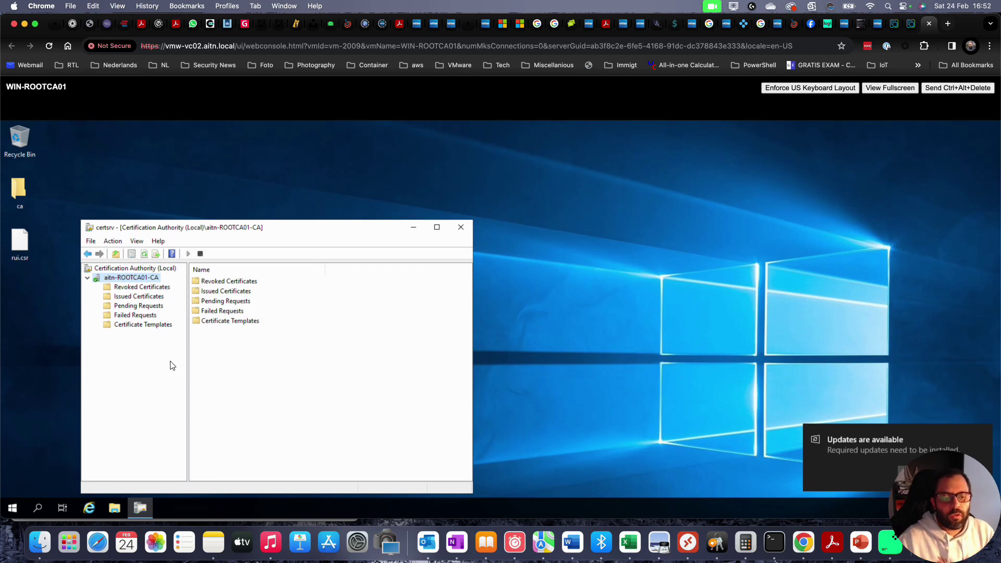
key("alt")
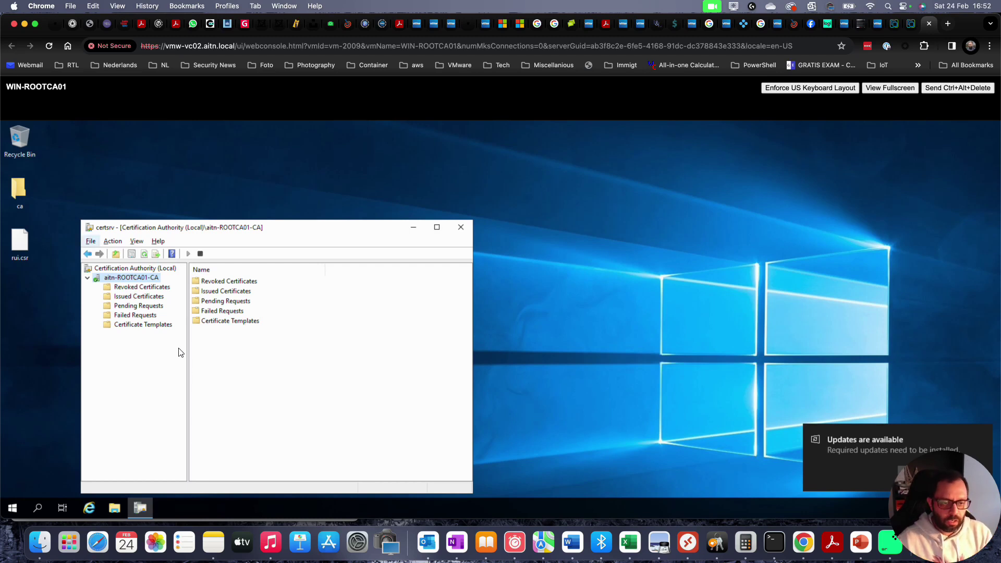
- Select vSphere-template under Certificate Templates, then go back to the VMware KB article tab
left_click(151, 326)
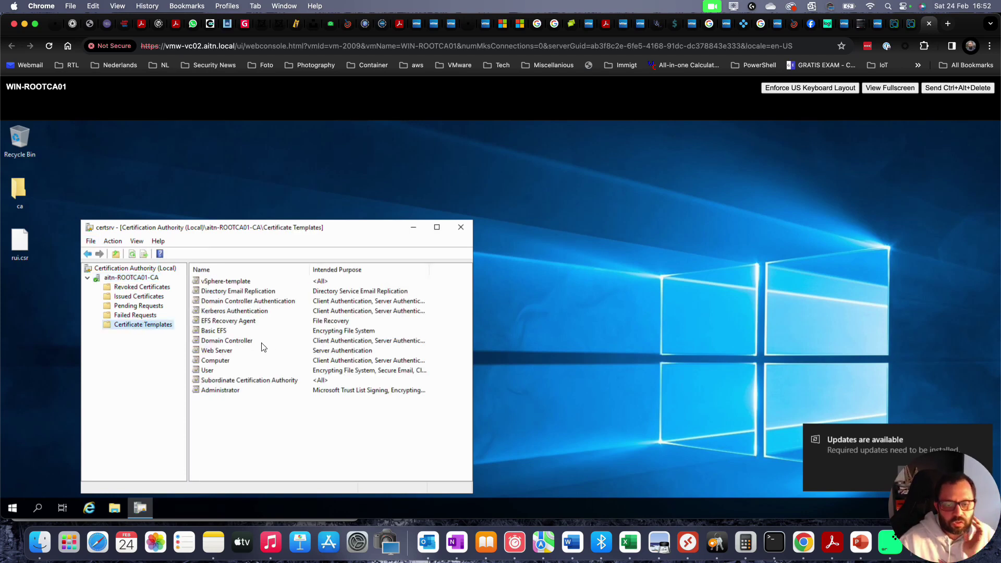
left_click(236, 282)
key("alt")
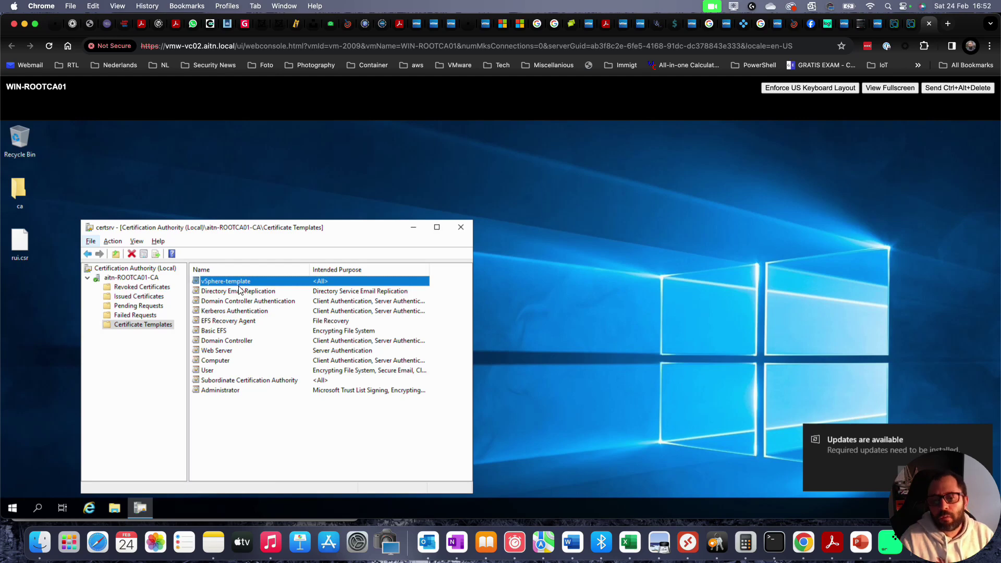
key("ctrl+Tab")
key("ctrl+shift+Tab")
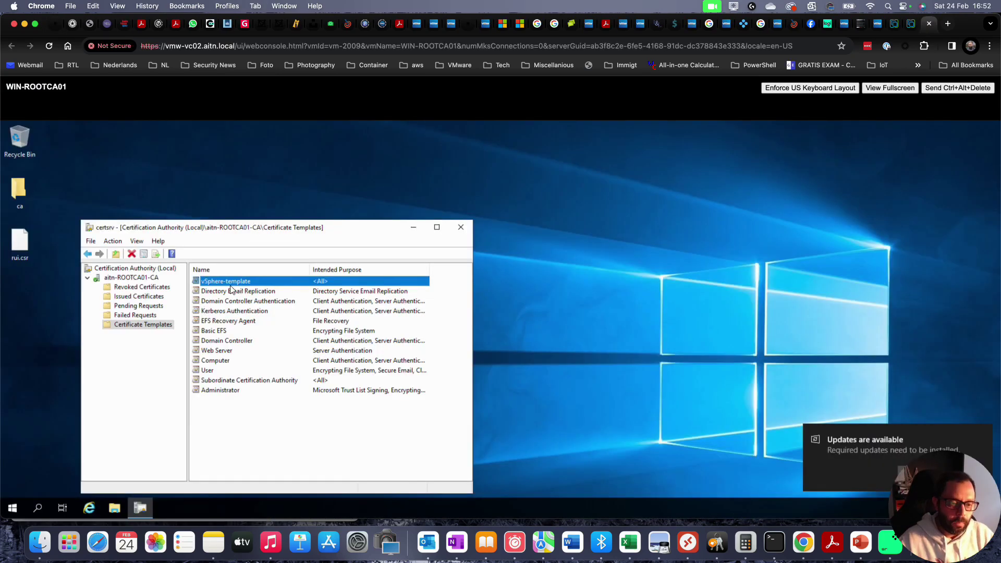
key("ctrl+shift+Tab")
key("ctrl+shift+Tab")
key("ctrl+shift+Tab")
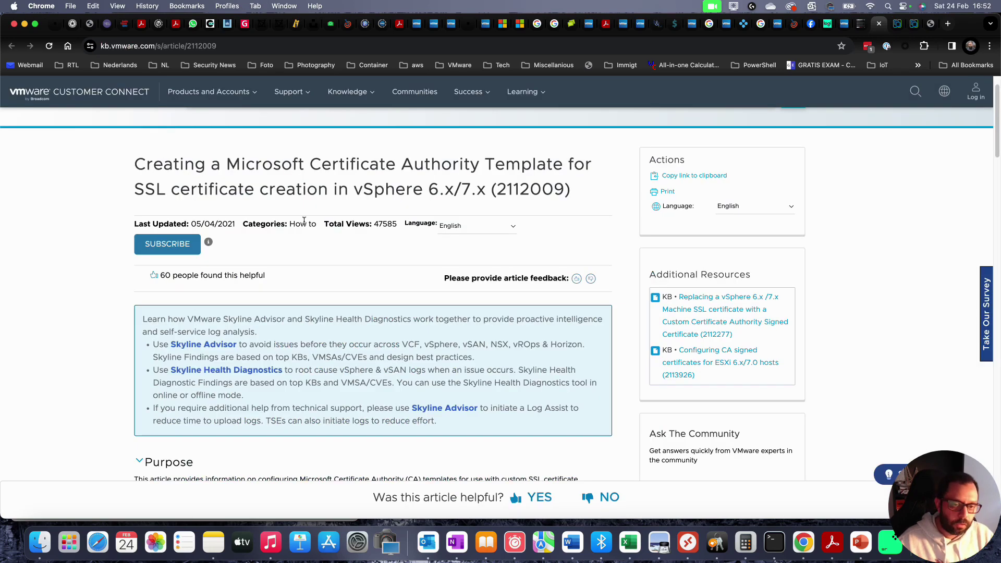
- Cycle tabs to the mosnotes tutorial, highlight 'Machine SSL certificate' in step 2, then tab leftward
key("ctrl+Tab")
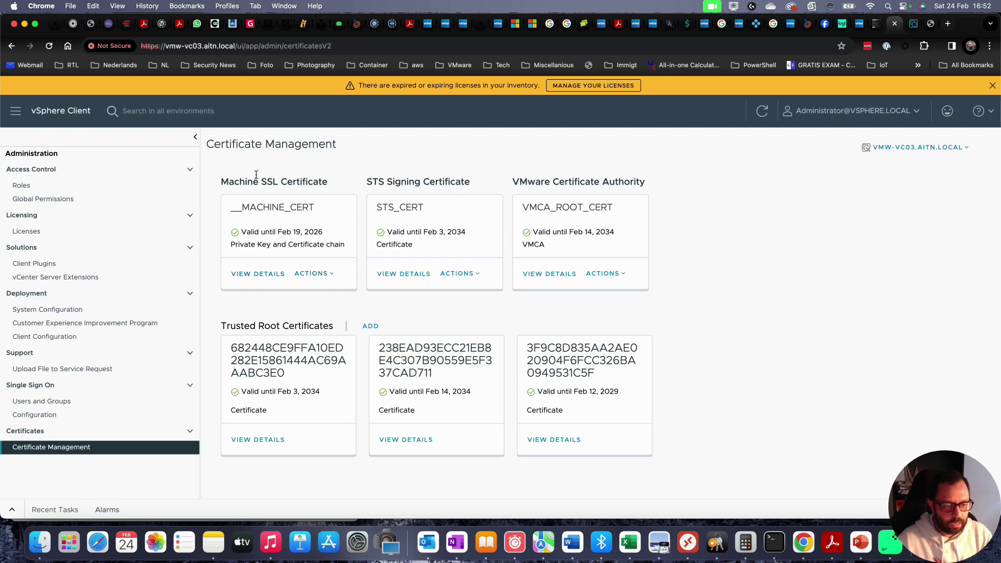
key("ctrl+Tab")
key("ctrl+Tab")
key("ctrl+shift+Tab")
key("ctrl+Tab")
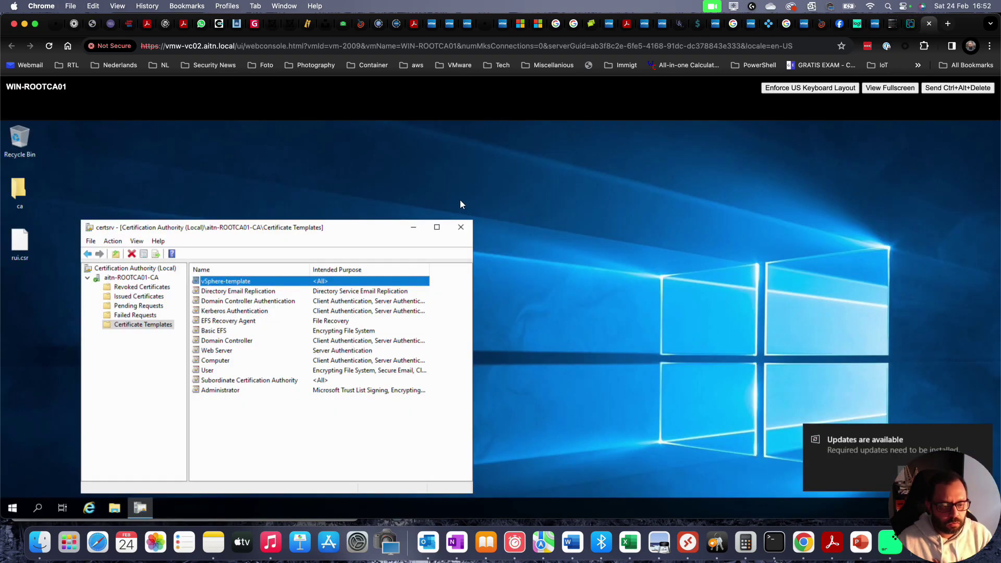
key("ctrl+Tab")
key("ctrl+shift+Tab")
key("ctrl+shift+Tab")
key("ctrl+shift+Tab")
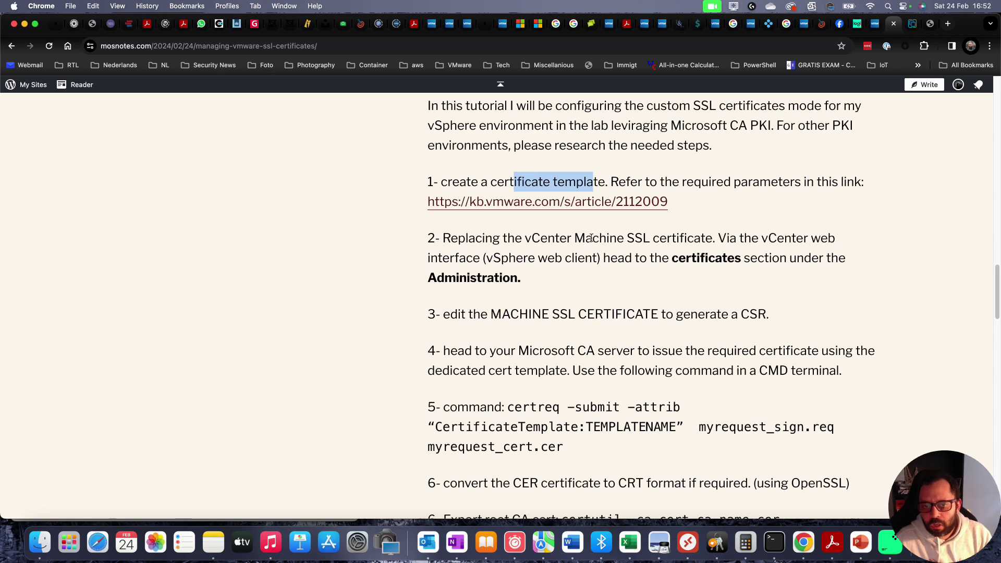
left_click_drag(576, 238, 696, 238)
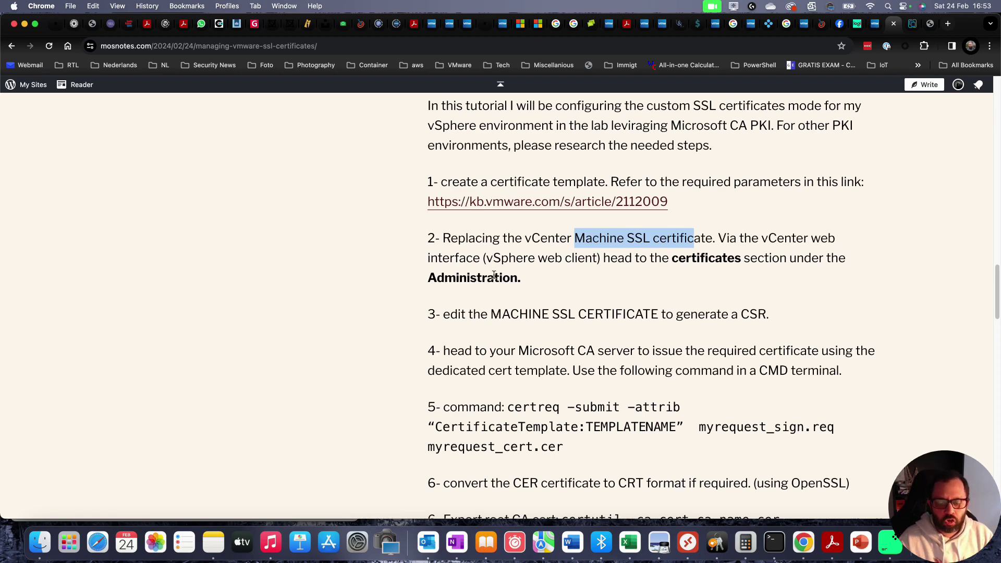
key("ctrl+shift+Tab")
key("ctrl+shift+Tab")
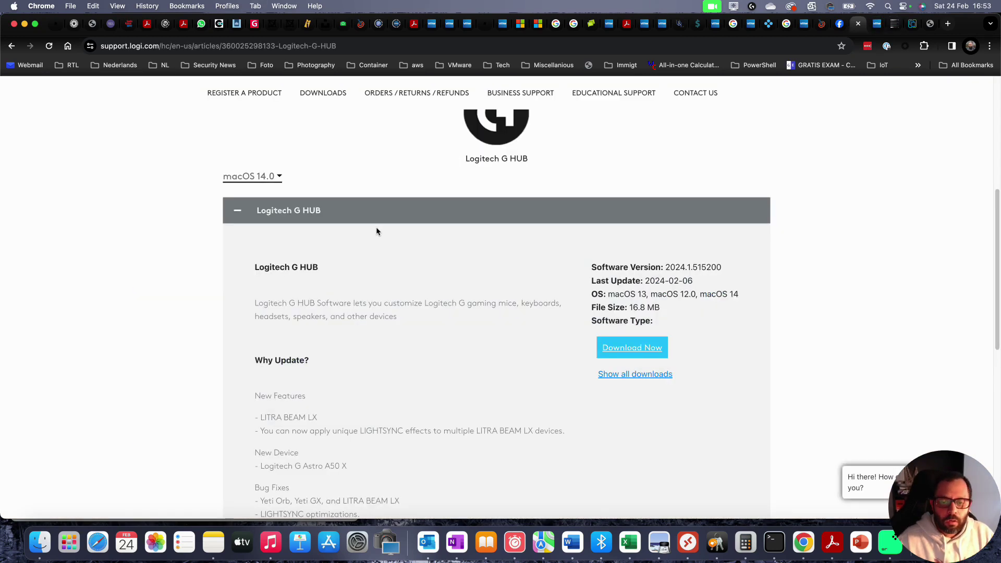
- Switch to the next browser tab, heading toward vSphere Certificate Management
key("ctrl+Tab")
key("ctrl+Tab")
key("ctrl+Tab")
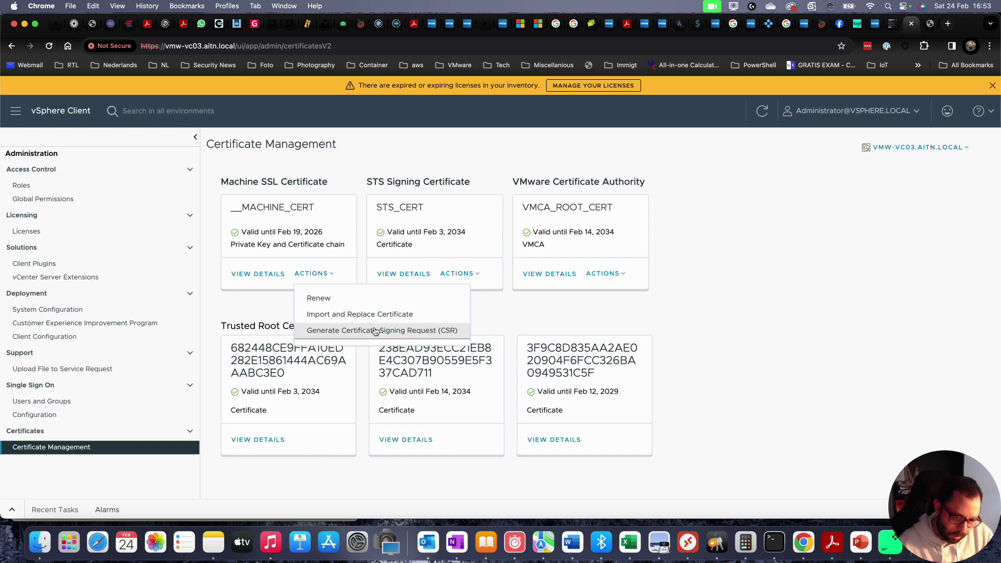
- Start Generate CSR for the Machine SSL certificate and set Organization to AITN
left_click(376, 332)
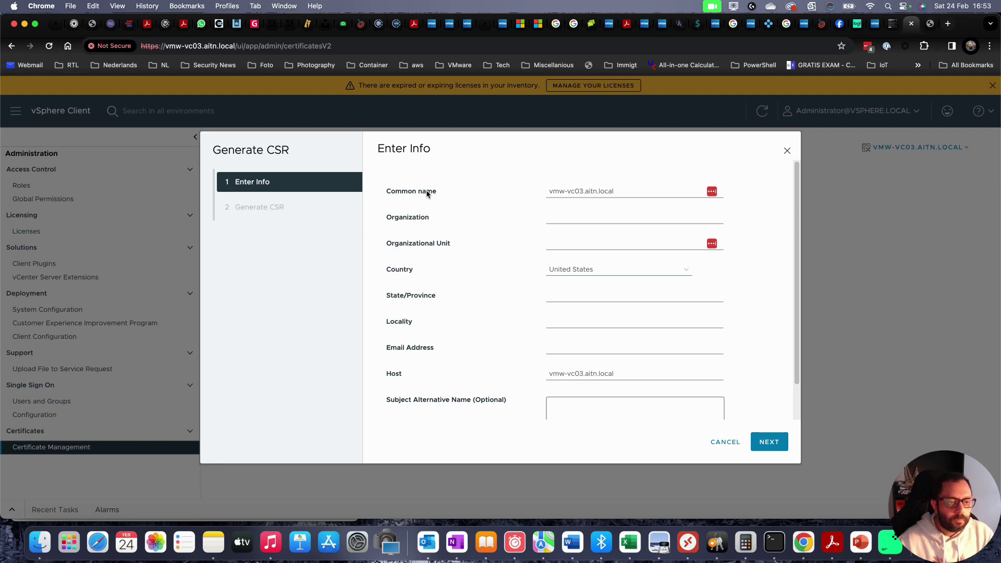
left_click(589, 221)
type("AIN")
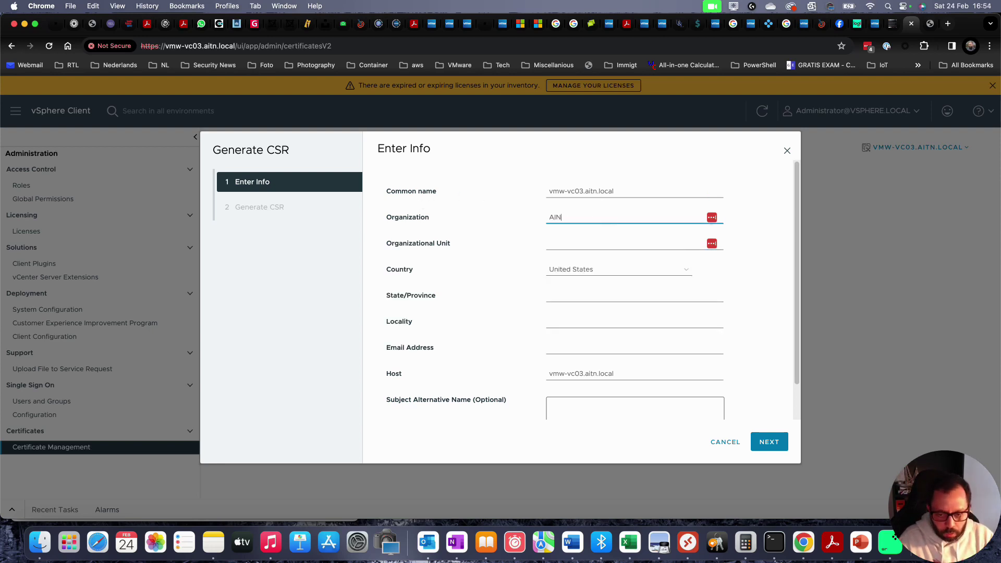
type("T")
key("cmd+a")
type("AITN")
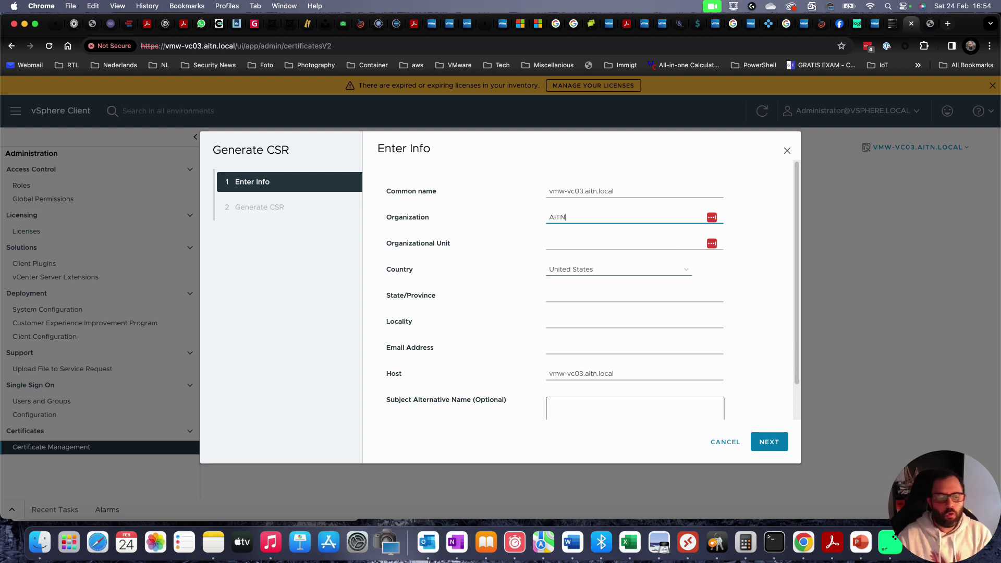
key("Tab")
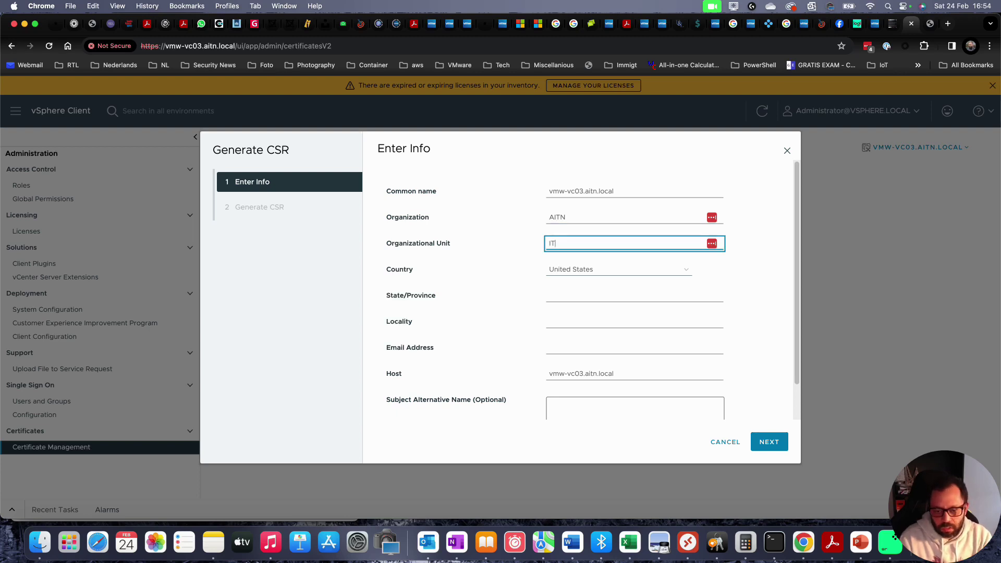
key("Tab")
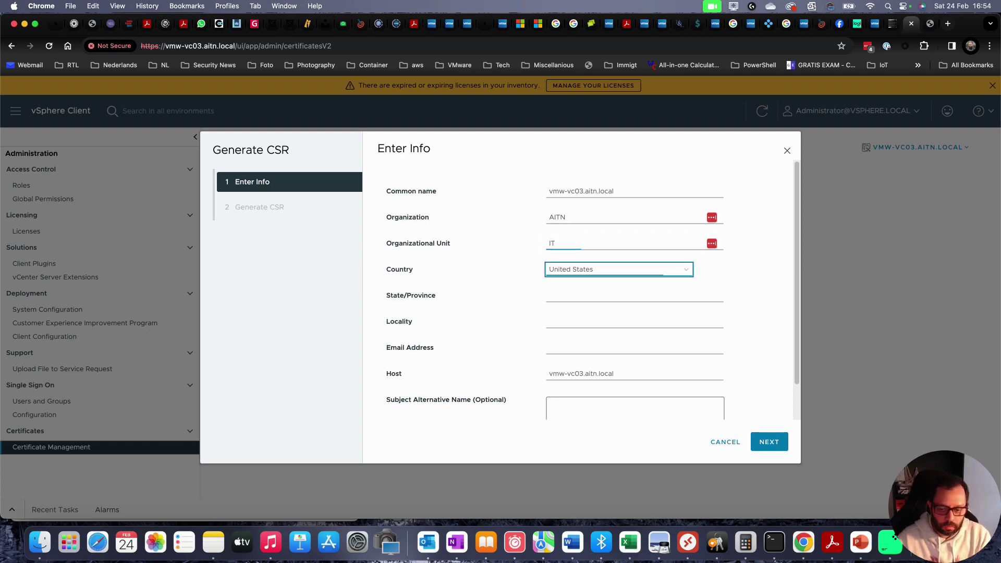
- Choose Netherlands as the CSR country
type("ne")
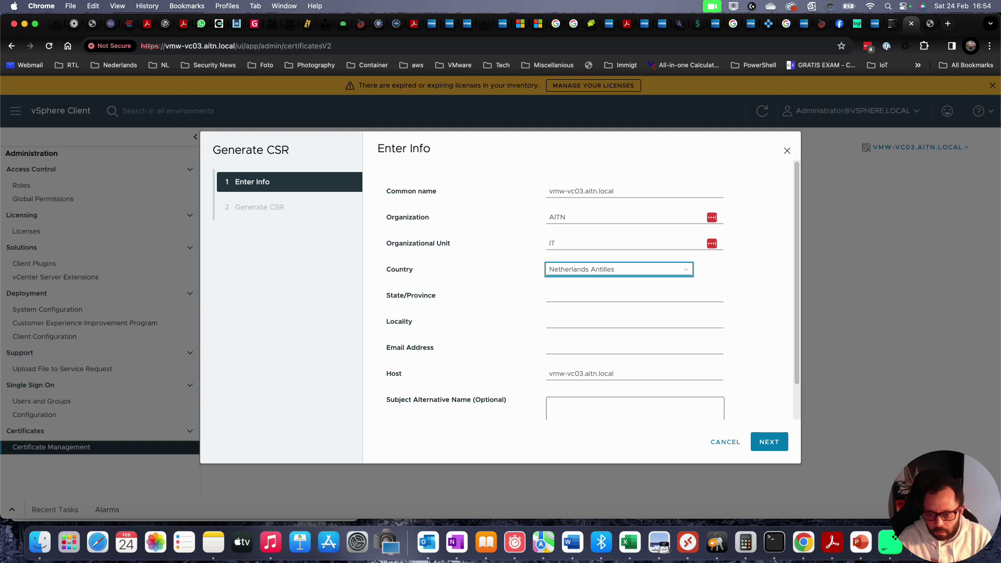
key("super+a")
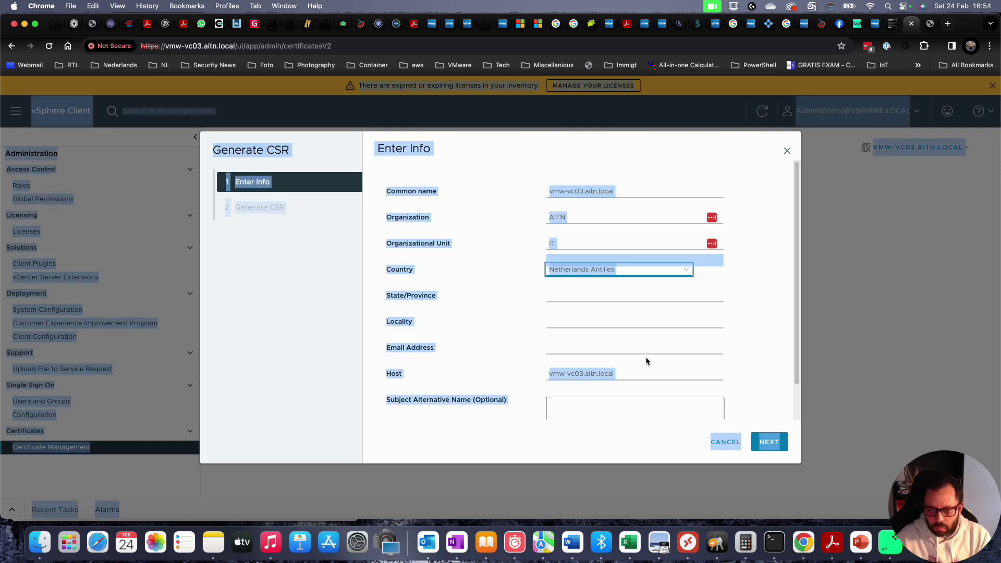
left_click(638, 269)
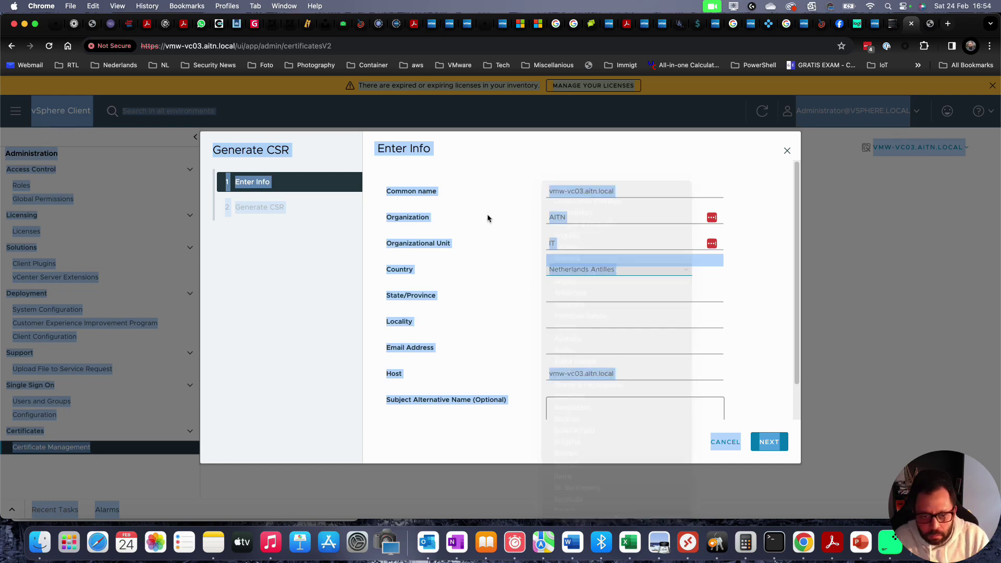
left_click(489, 218)
left_click(585, 270)
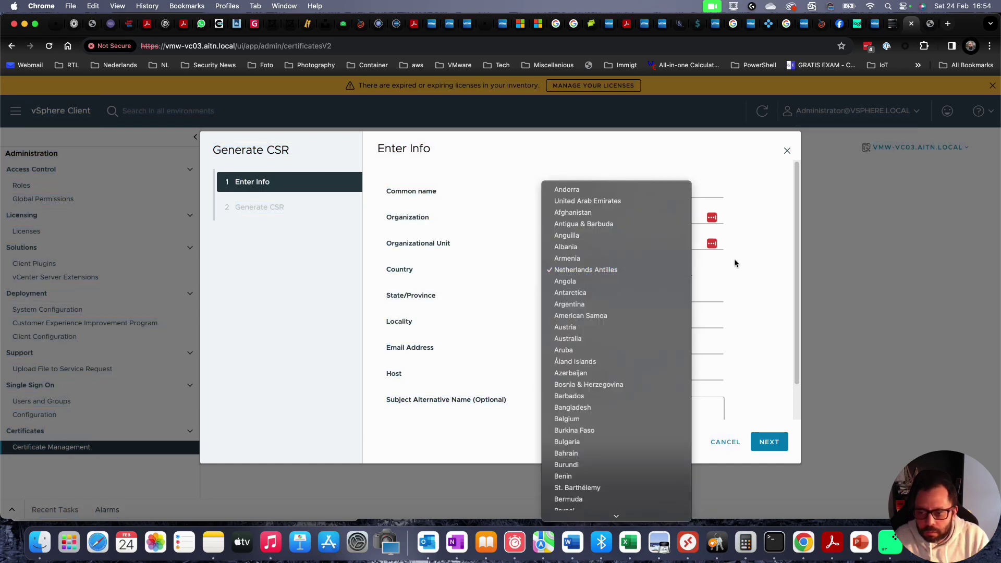
scroll(641, 313, "down", 15)
scroll(641, 313, "up", 20)
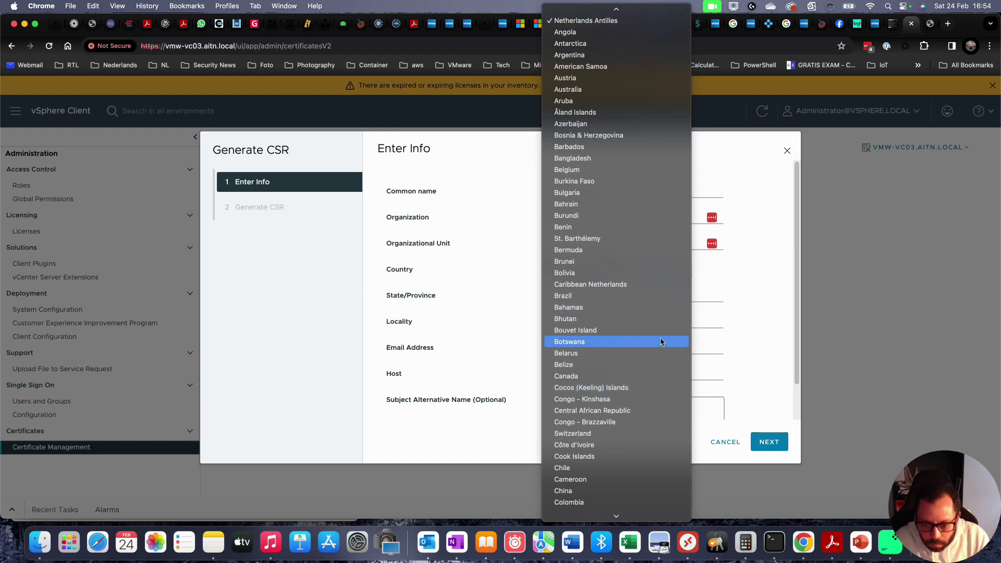
scroll(661, 344, "down", 20)
type("n")
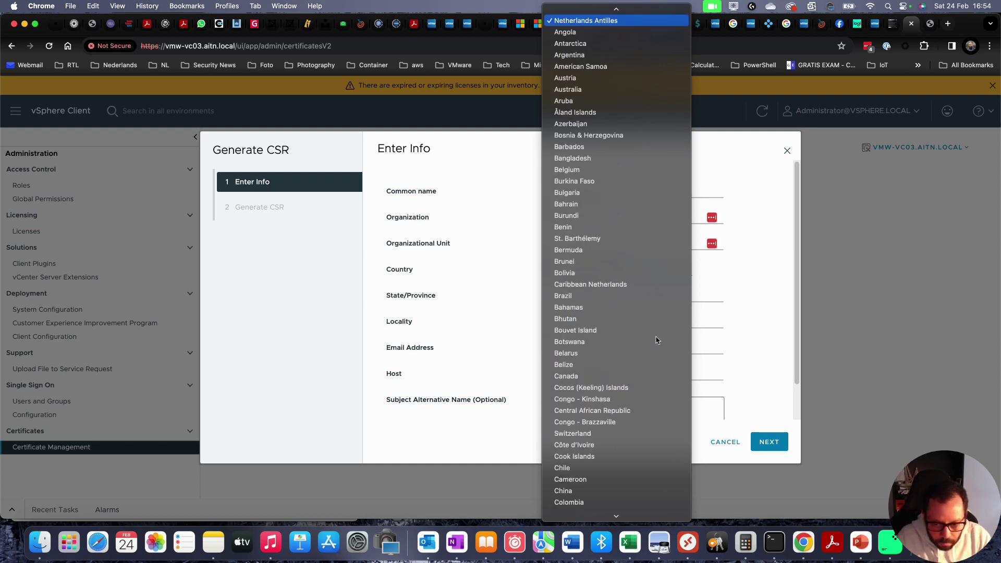
scroll(649, 417, "down", 4)
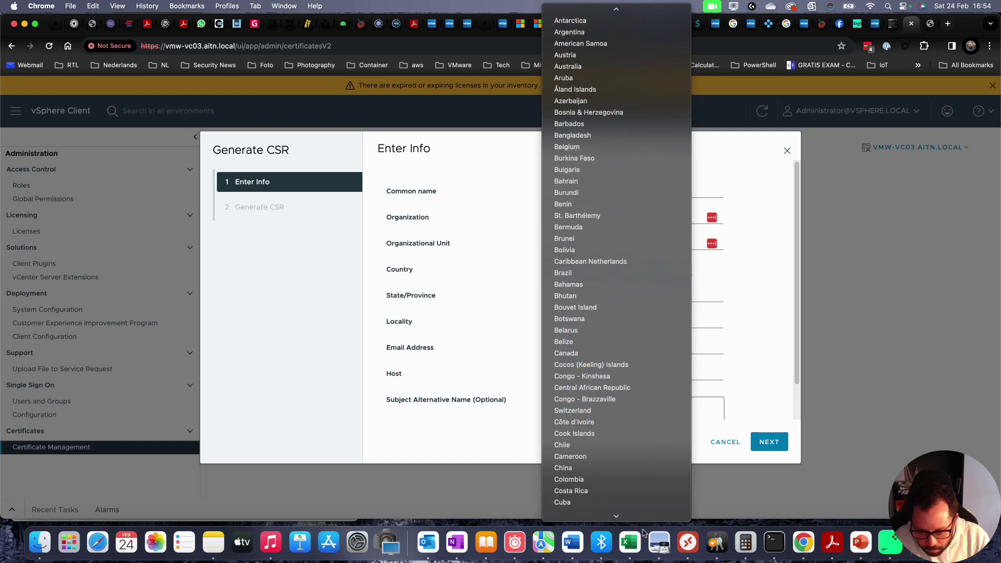
scroll(649, 422, "down", 20)
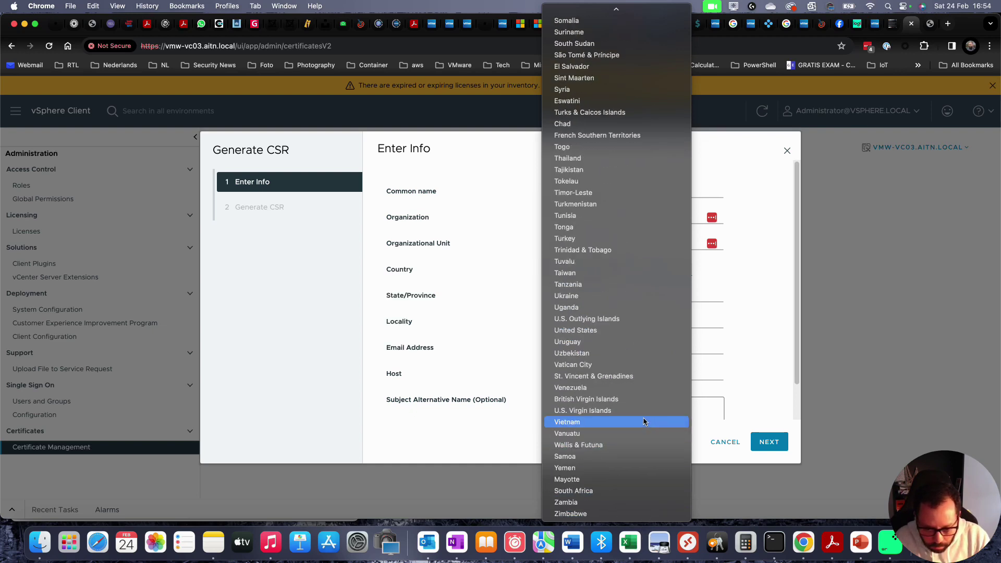
scroll(645, 421, "up", 10)
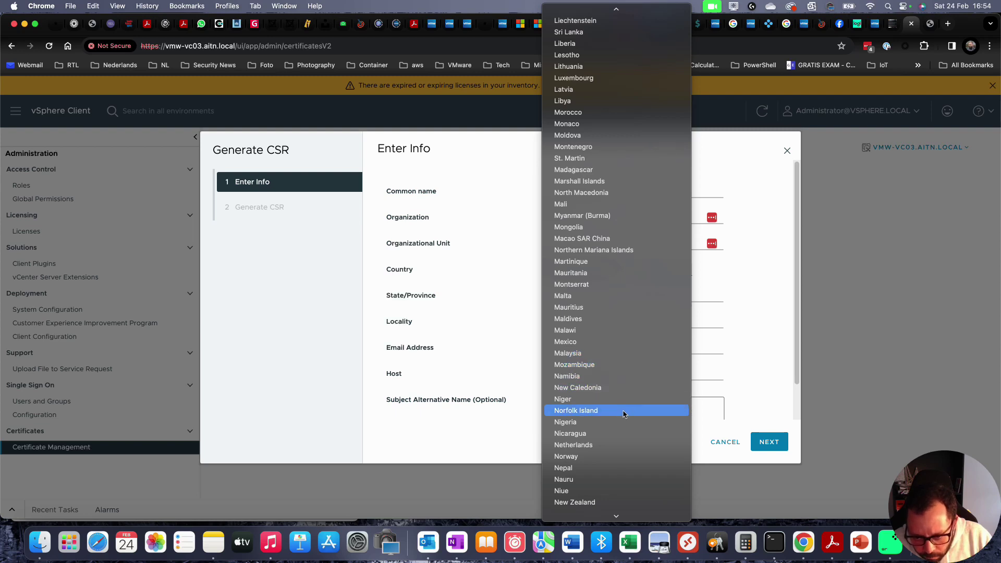
left_click(597, 444)
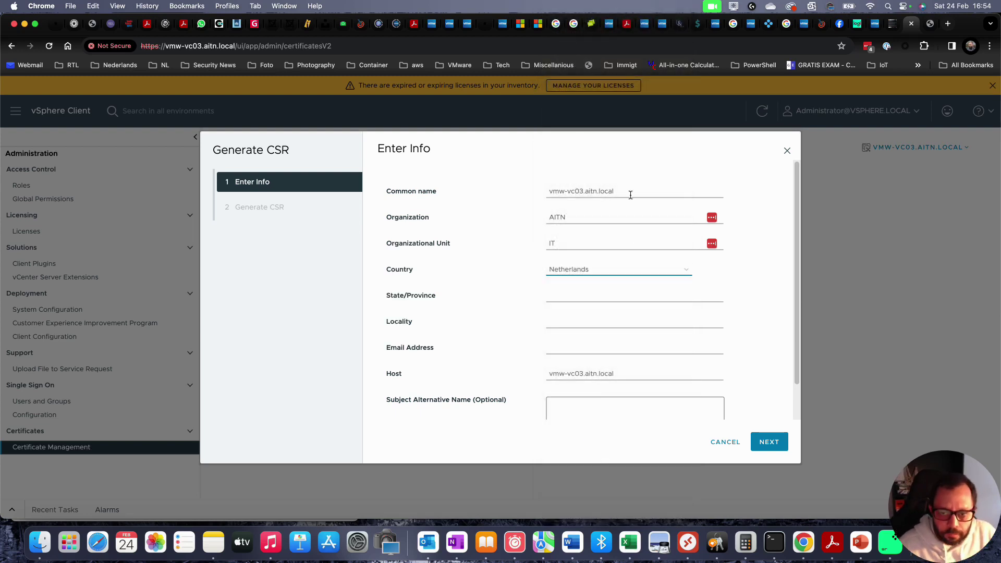
- Set state Noord-Holland, locality none, and enter the administrator's e-mail address
left_click(575, 296)
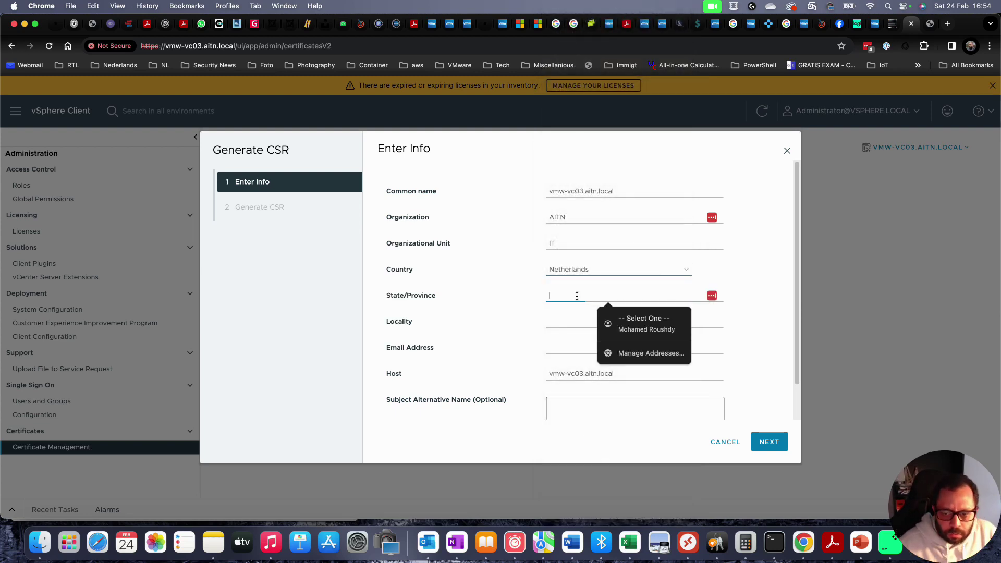
type("N")
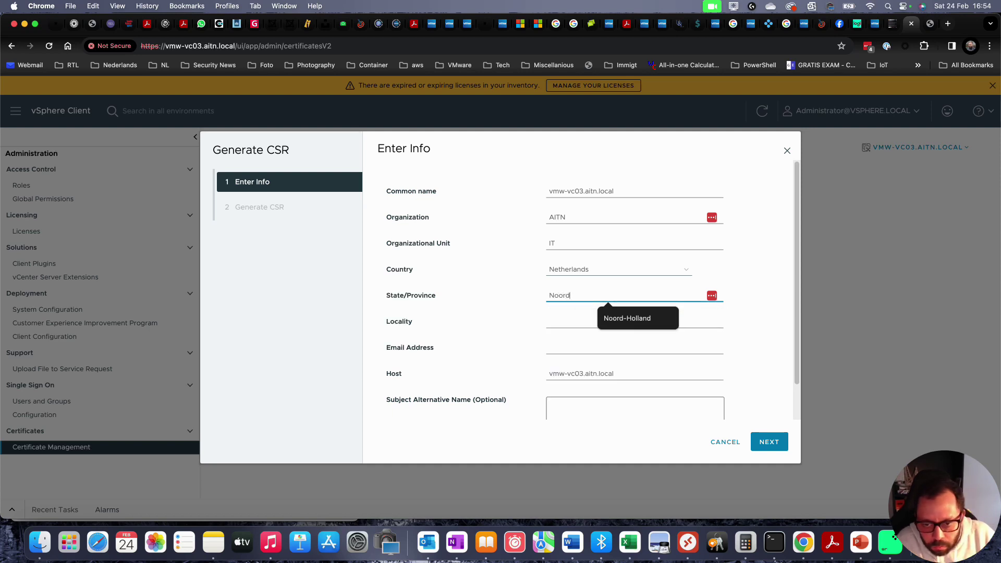
type("oord")
left_click(640, 319)
left_click(561, 326)
left_click(558, 327)
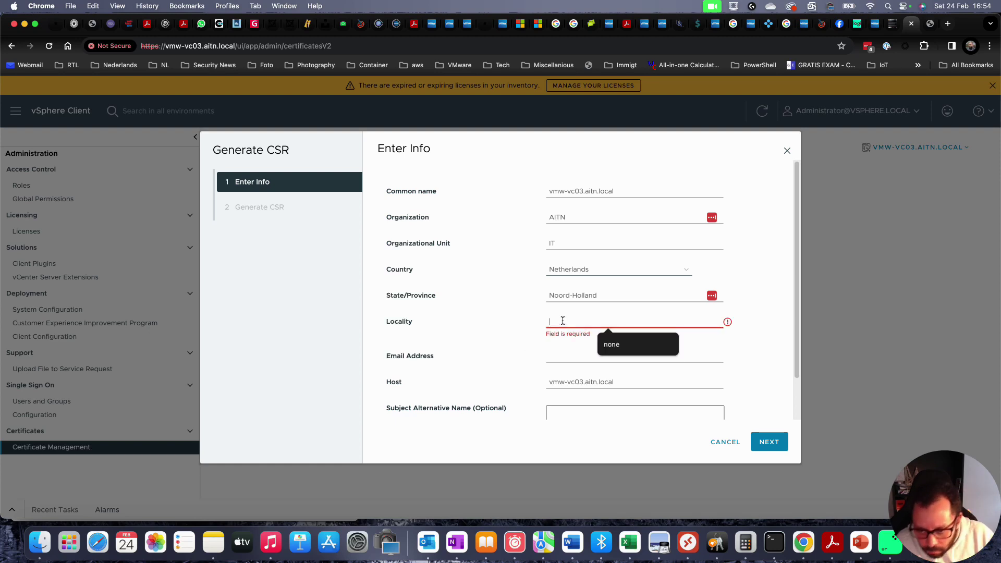
left_click(629, 345)
key("Tab")
type("admioni")
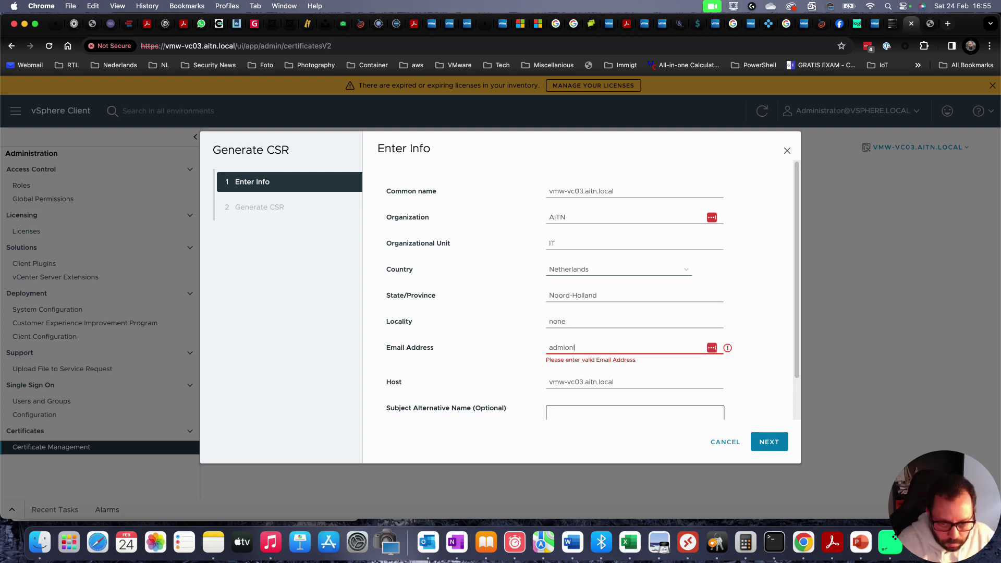
key("super+a")
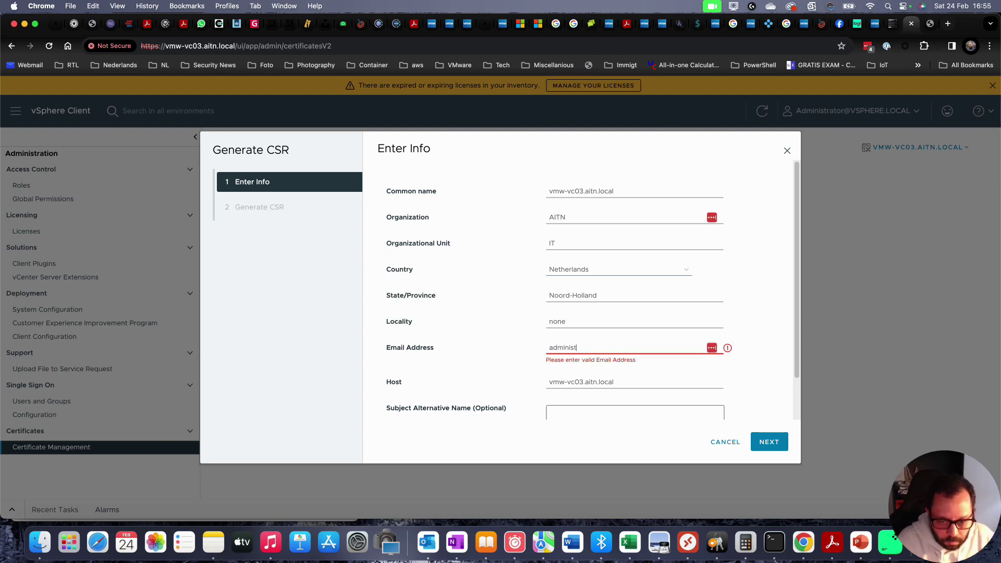
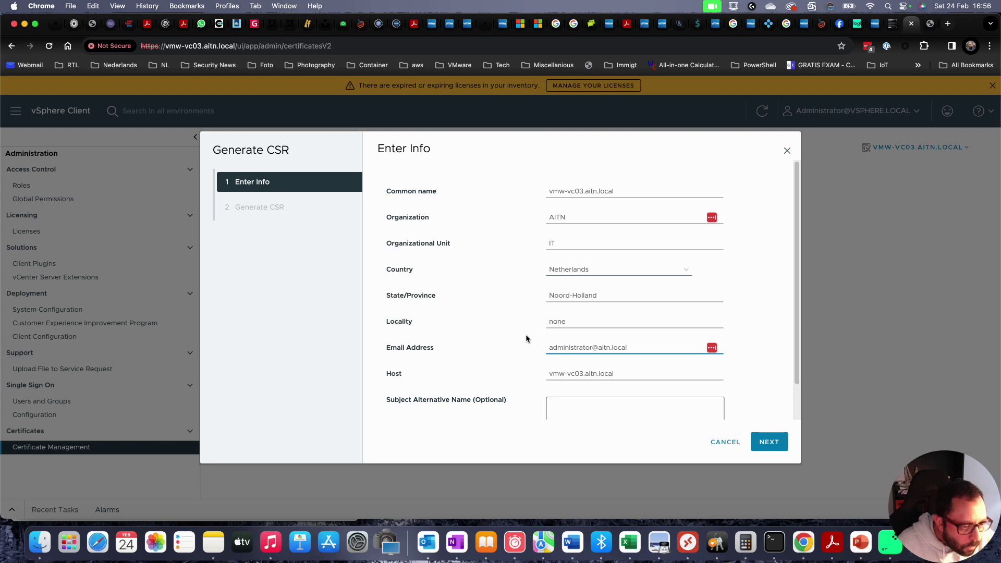
scroll(522, 338, "down", 2)
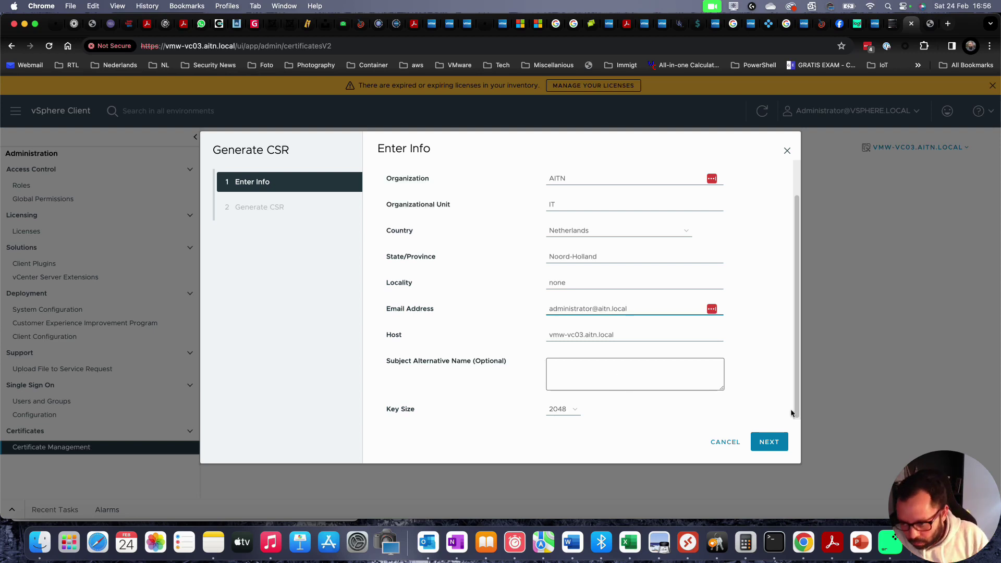
- Generate the CSR so the request text is shown for copying to the CA
left_click(773, 443)
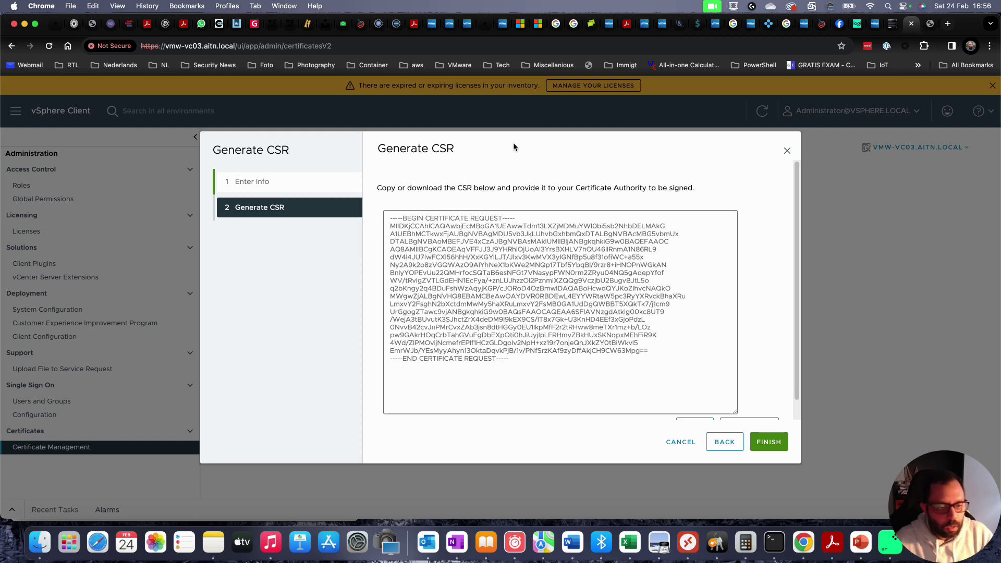
key("super+space")
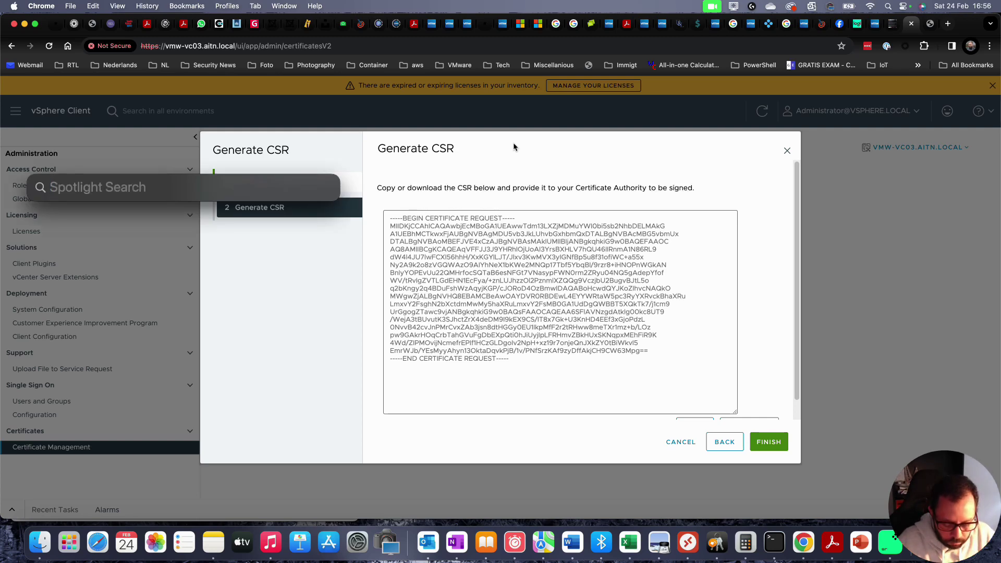
- Launch Microsoft Remote Desktop and open the RootCA connection
type("rdp")
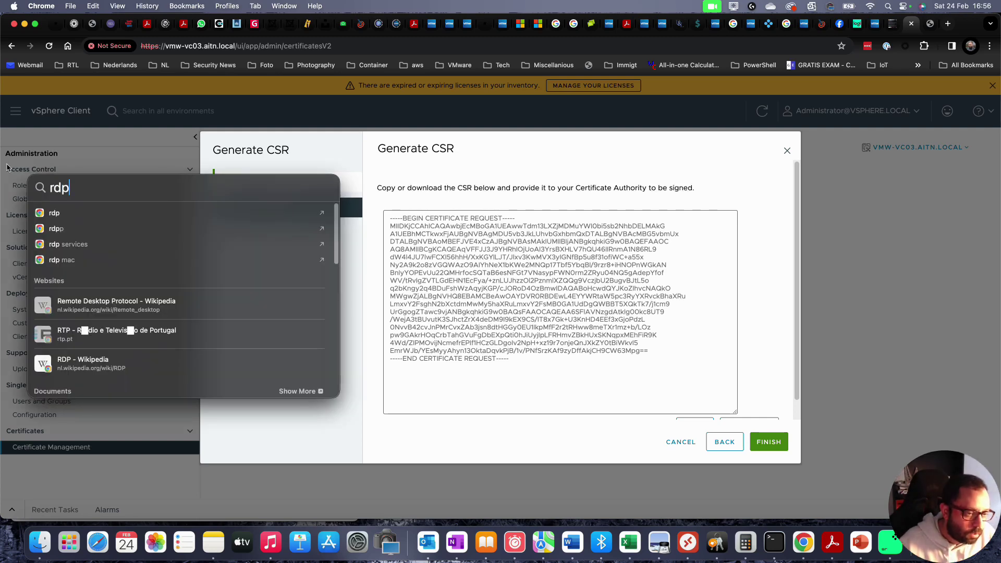
left_click(99, 216)
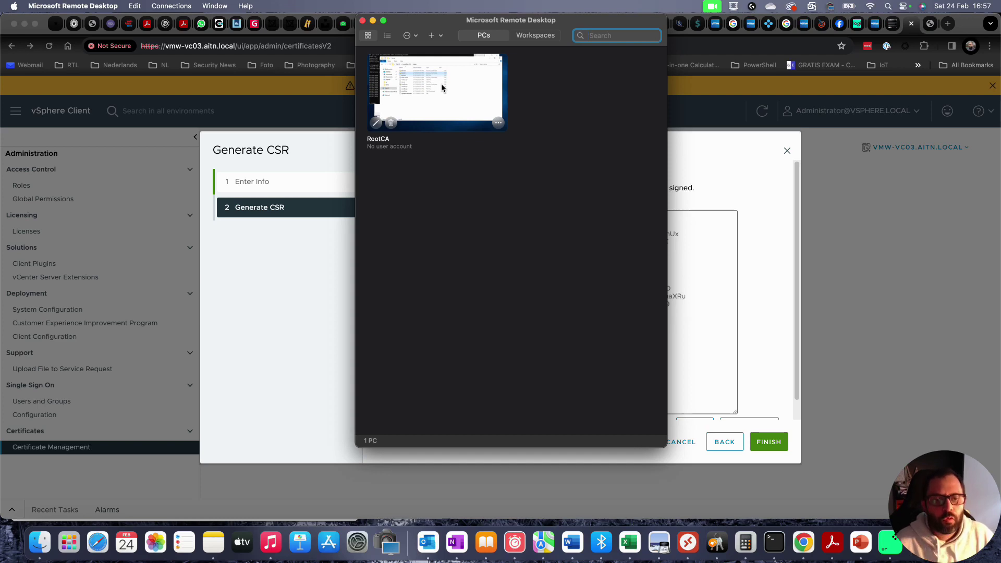
double_click(453, 93)
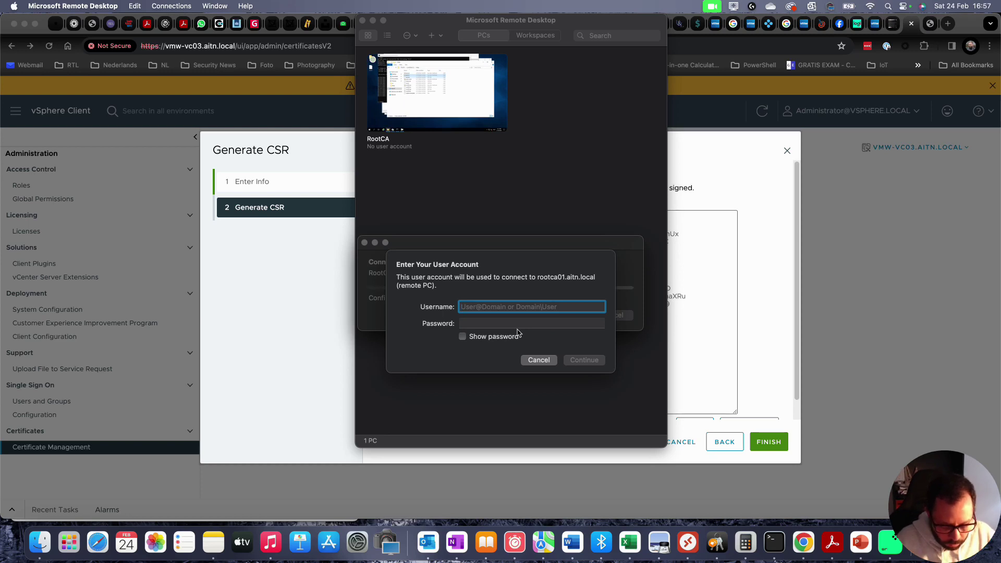
- Sign in with the domain administrator username and password, accepting the unverified certificate
type("aitn")
key("super+a")
key("BackSpace")
type("aitn")
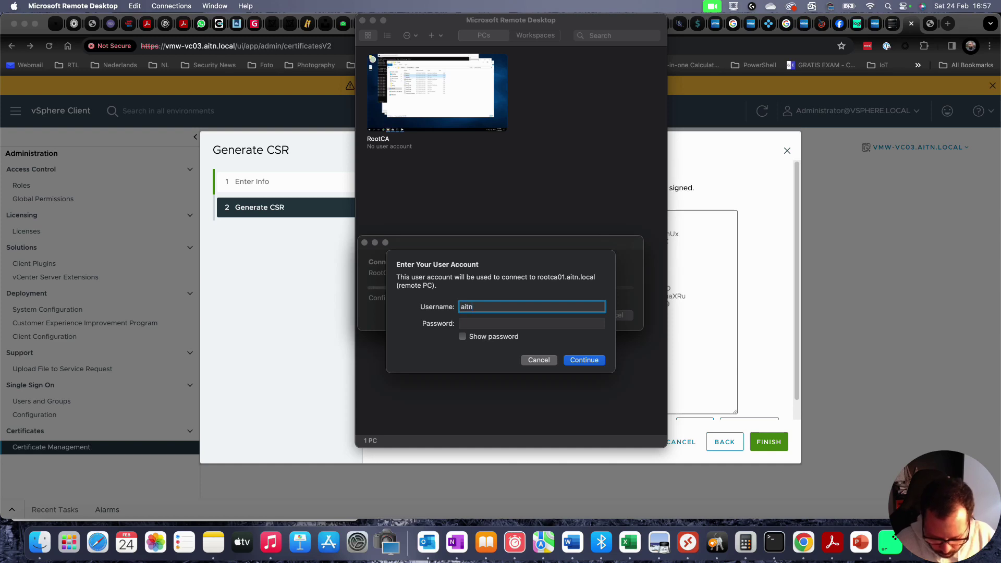
type("\\administrator")
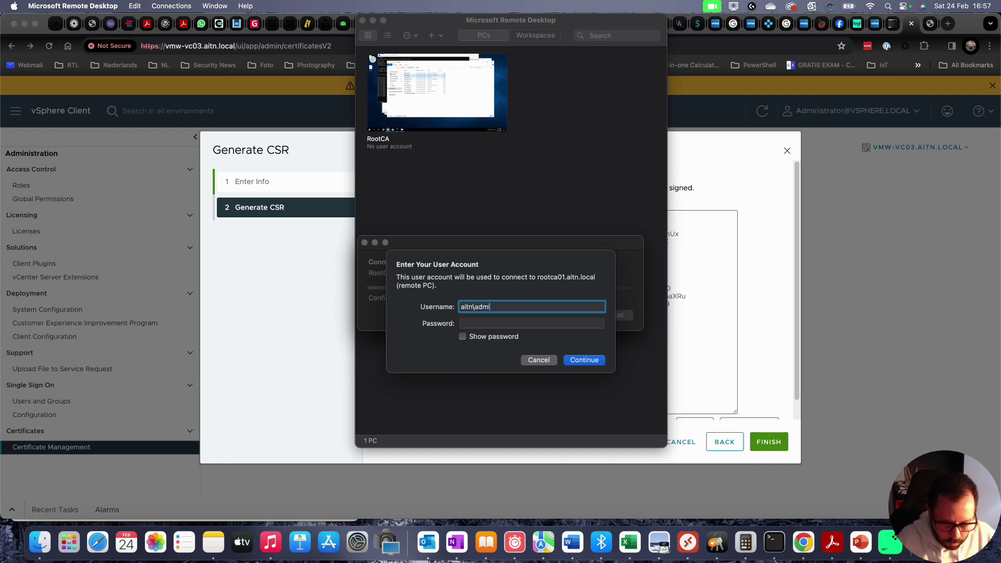
key("Tab")
type("**********")
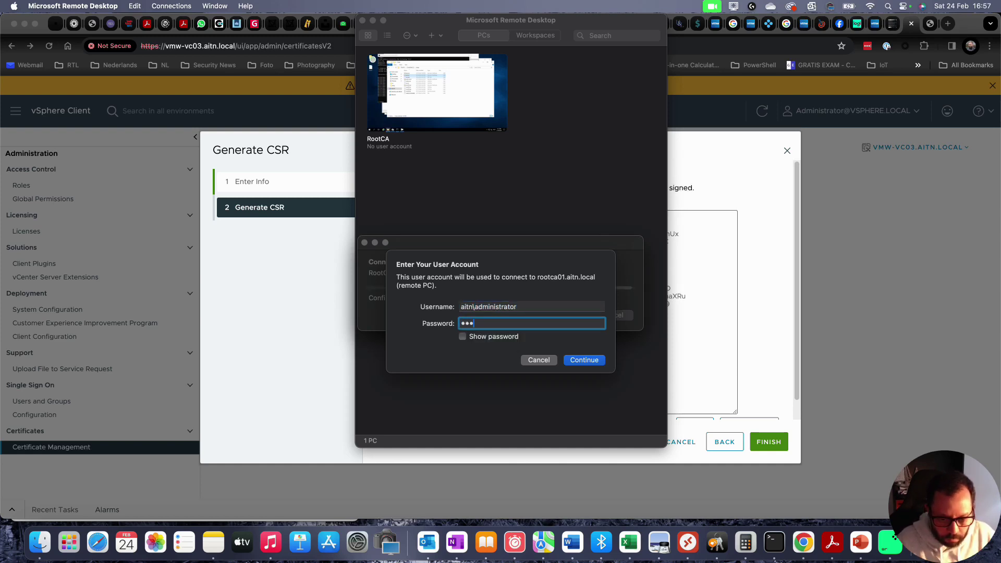
key("Return")
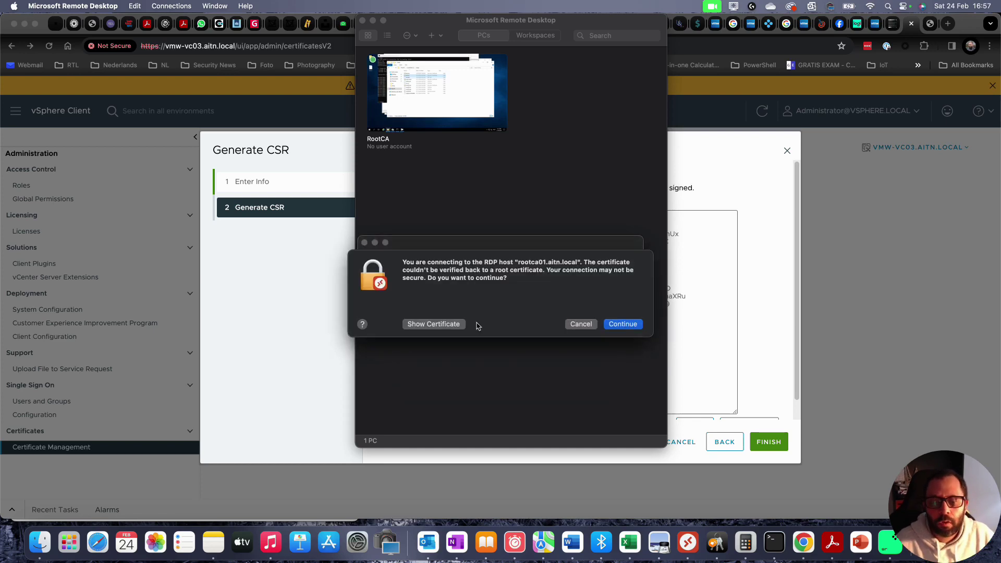
left_click(625, 322)
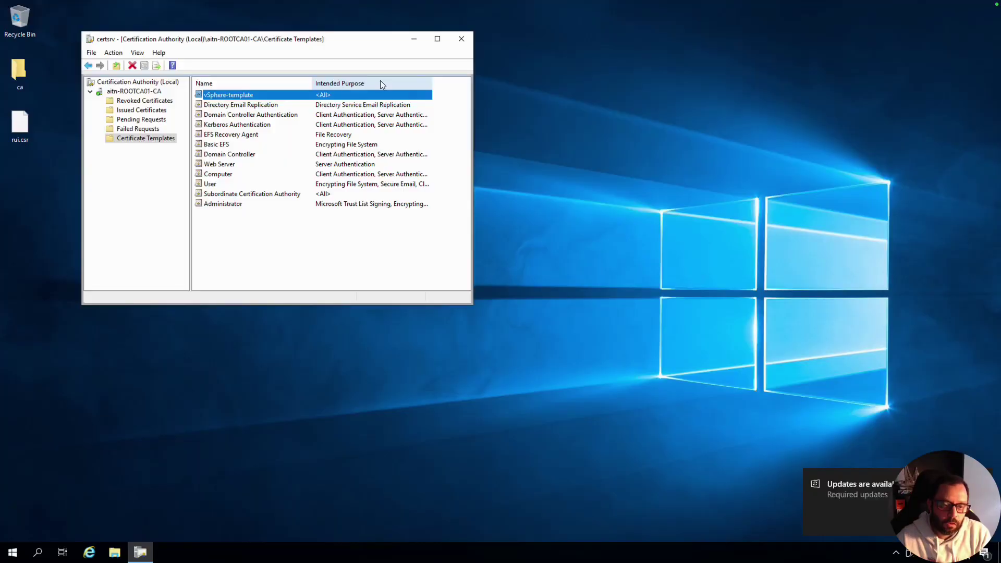
- Get back into the full-screen RootCA session and close the certsrv Certification Authority console
key("ctrl+Left")
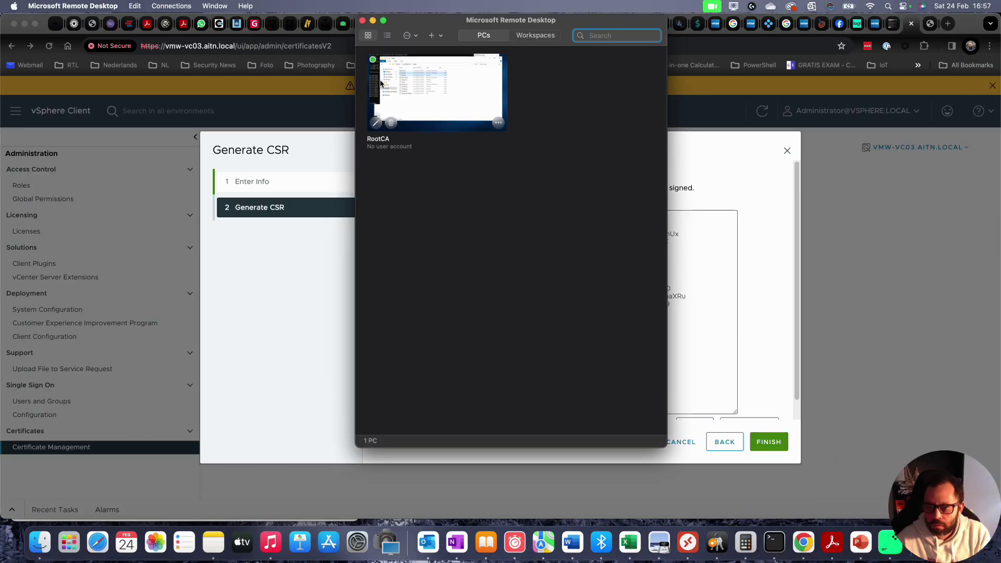
double_click(381, 83)
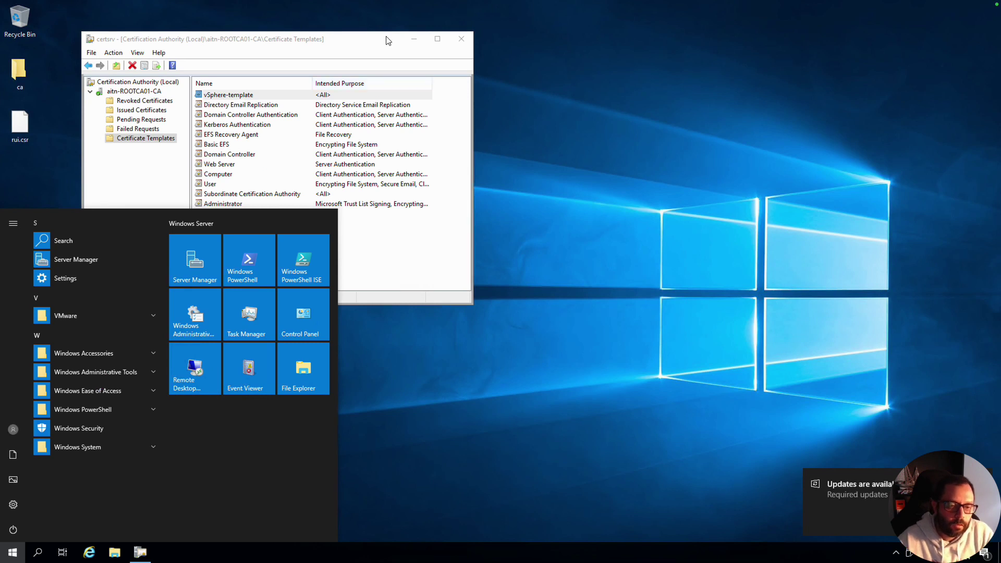
left_click(521, 121)
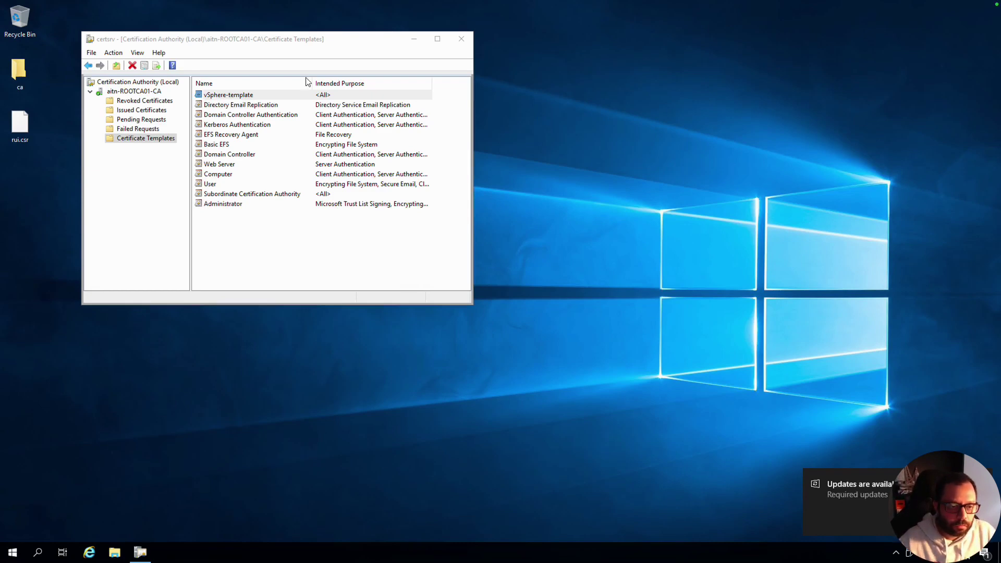
key("ctrl+Left")
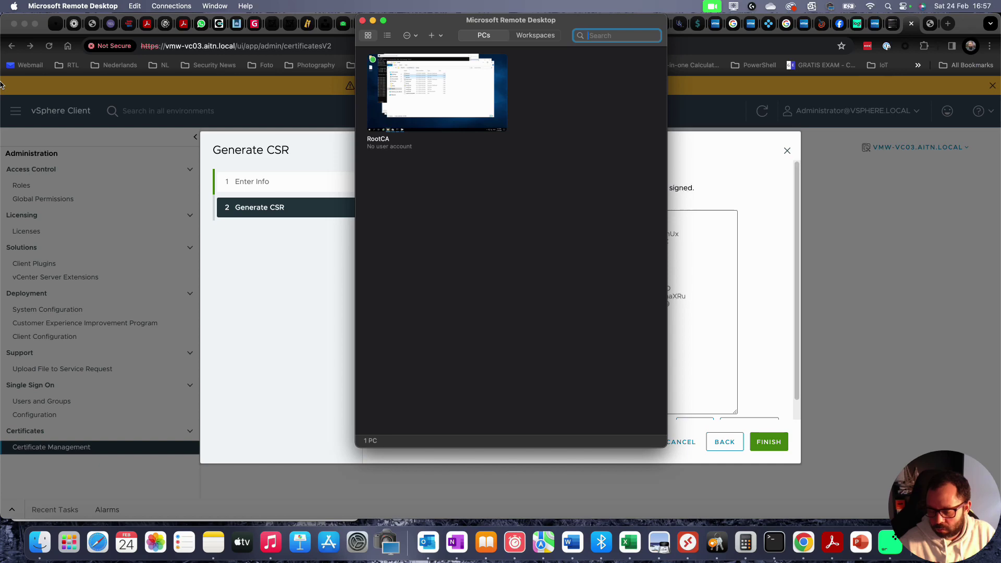
key("ctrl+Right")
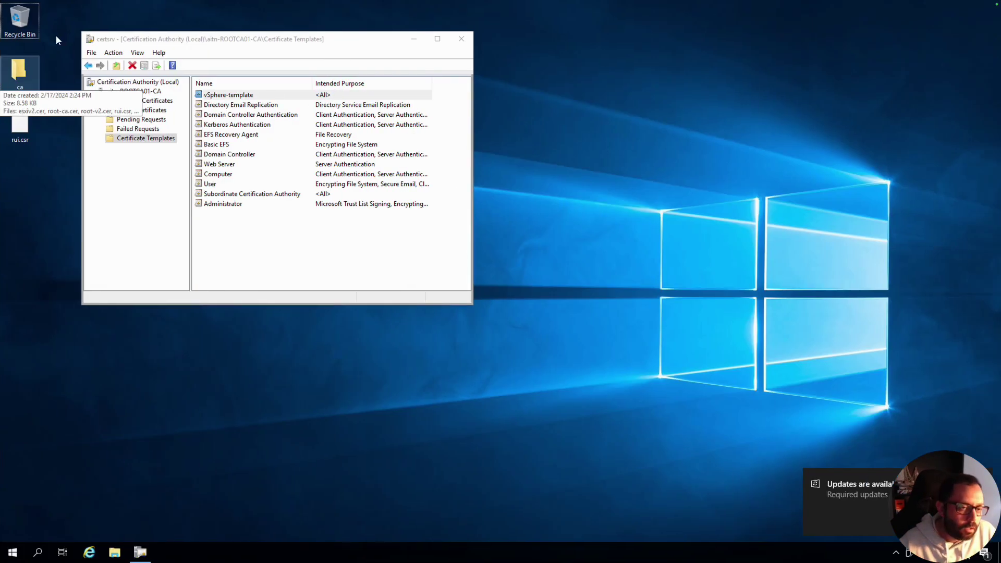
left_click(313, 43)
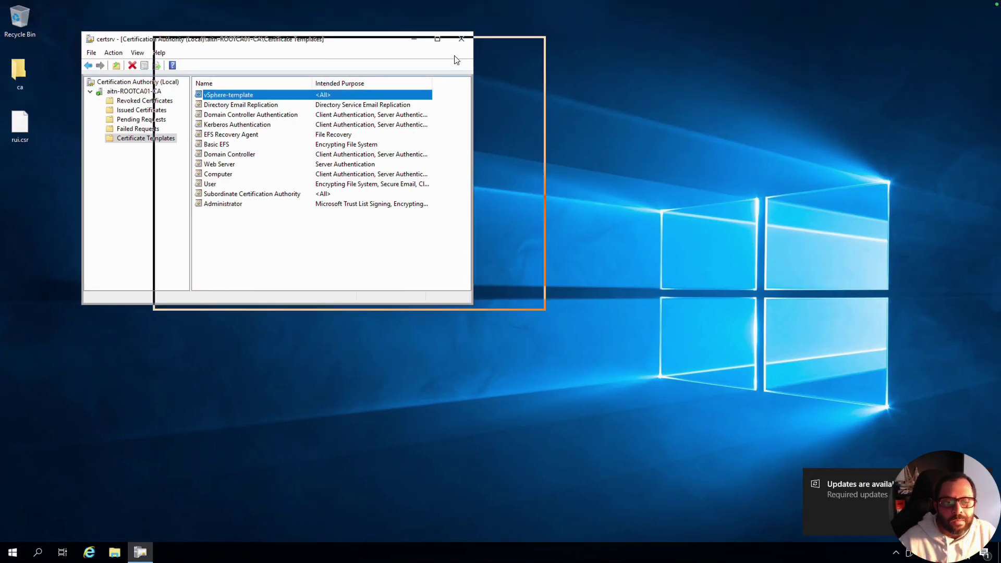
left_click_drag(512, 71, 512, 72)
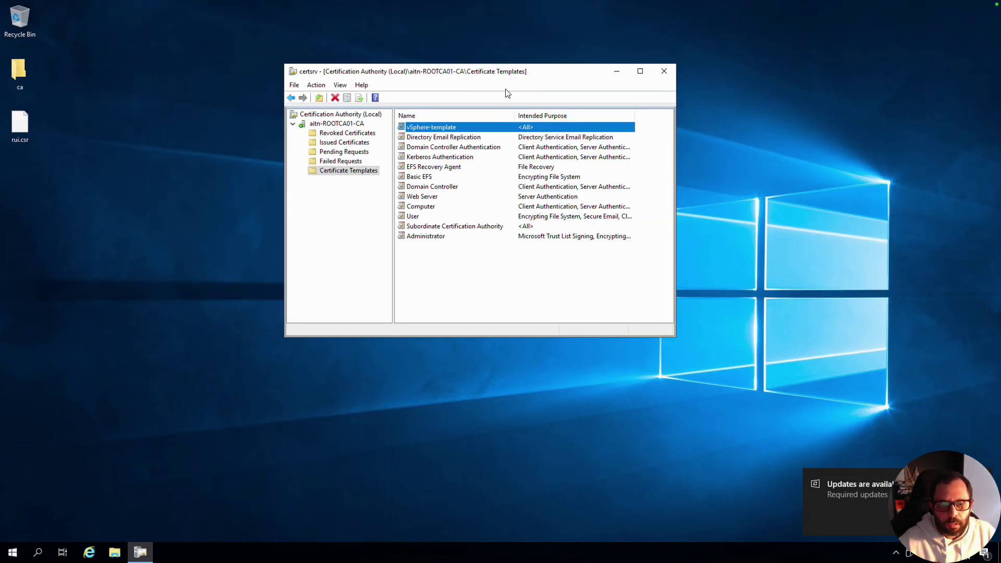
left_click(664, 72)
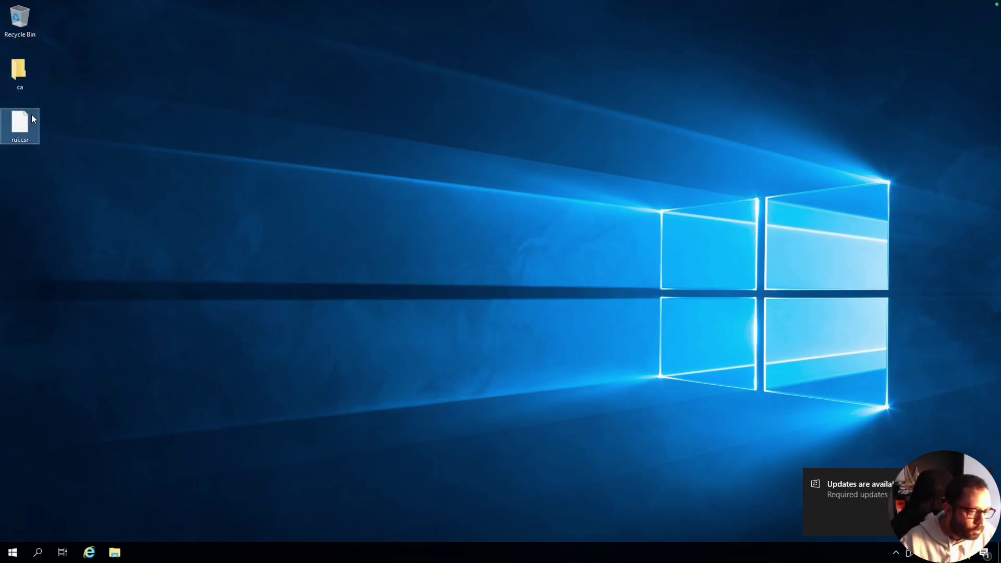
- Delete the ca folder and rui.csr from the RootCA desktop
key("super")
left_click_drag(95, 113, 37, 73)
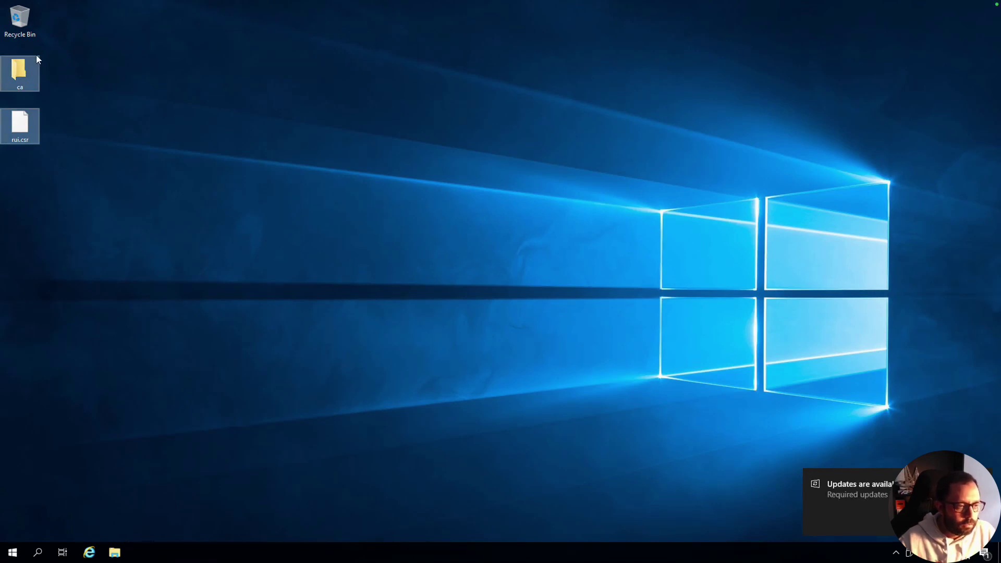
right_click(29, 68)
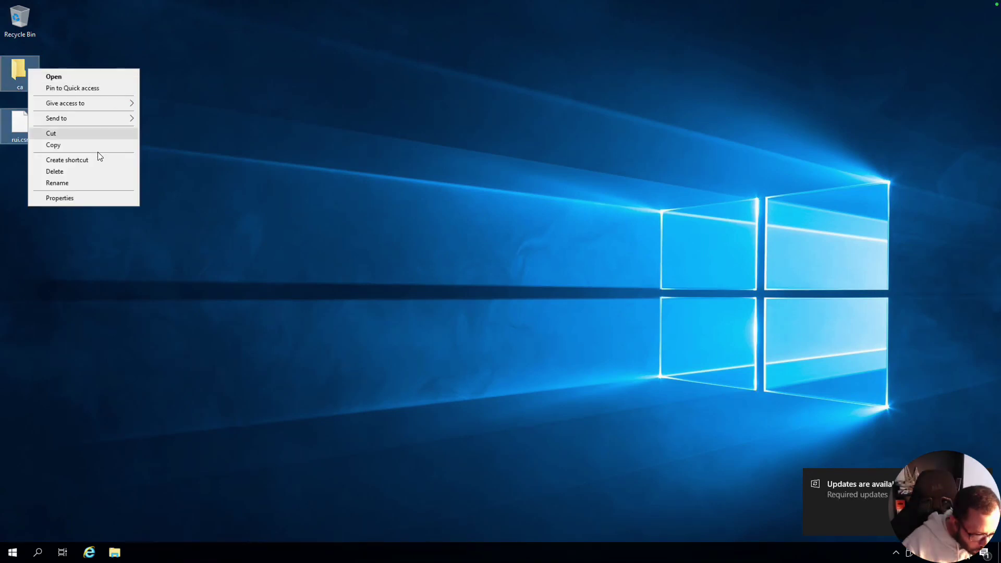
left_click(94, 172)
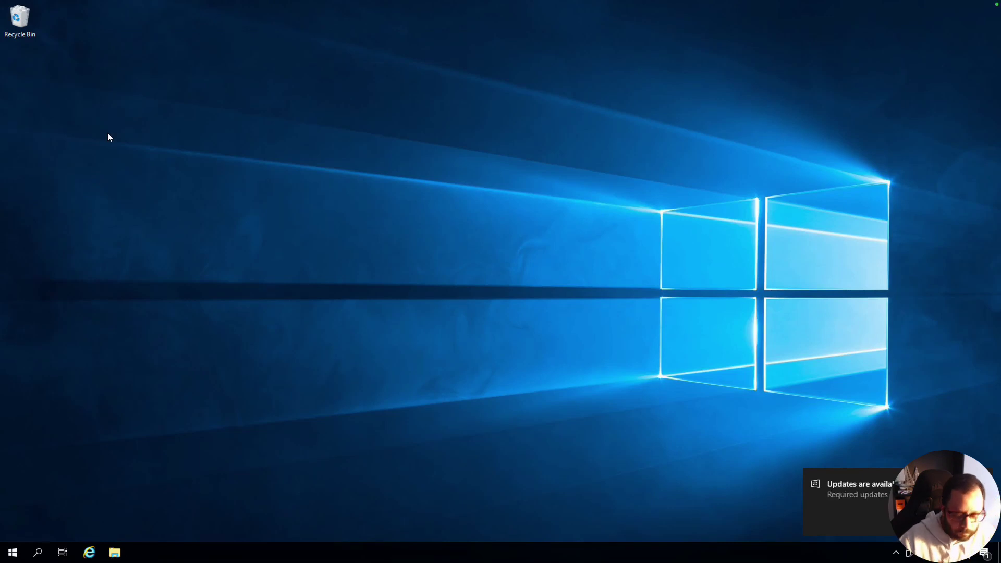
right_click(120, 50)
key("Escape")
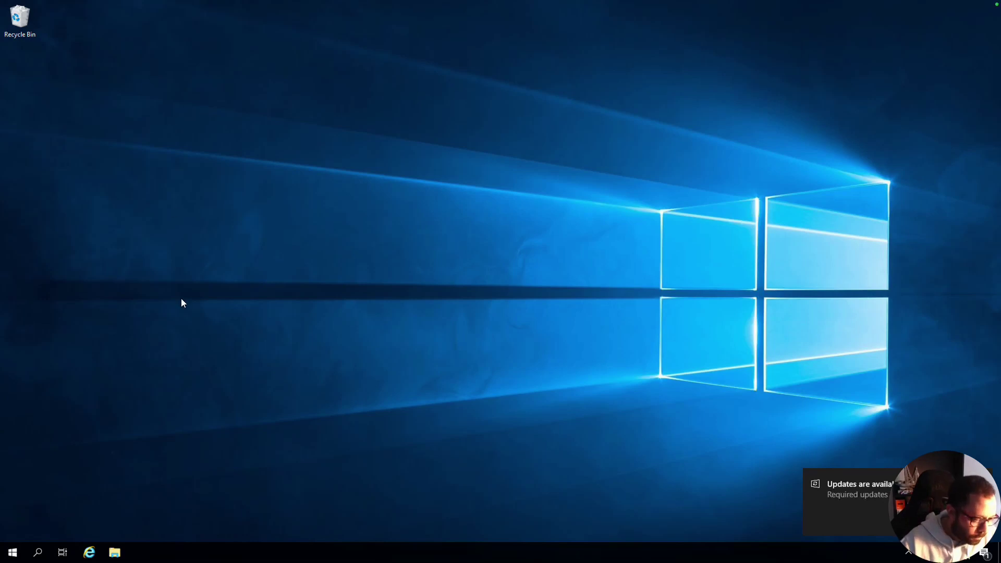
- Open C:\temp on the C: drive and delete all 11 files in it
left_click(12, 552)
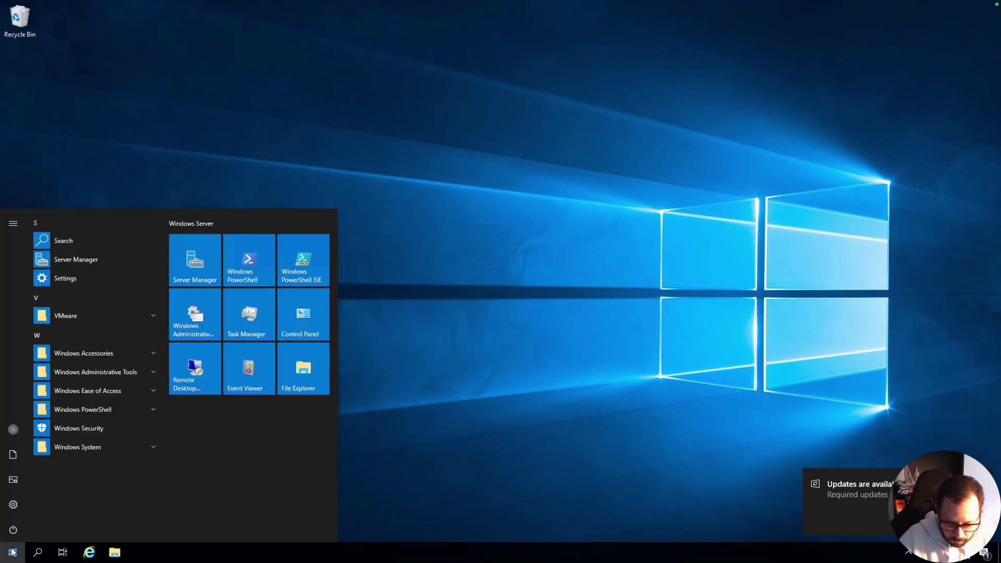
type("c")
key("Down")
key("Down")
key("Down")
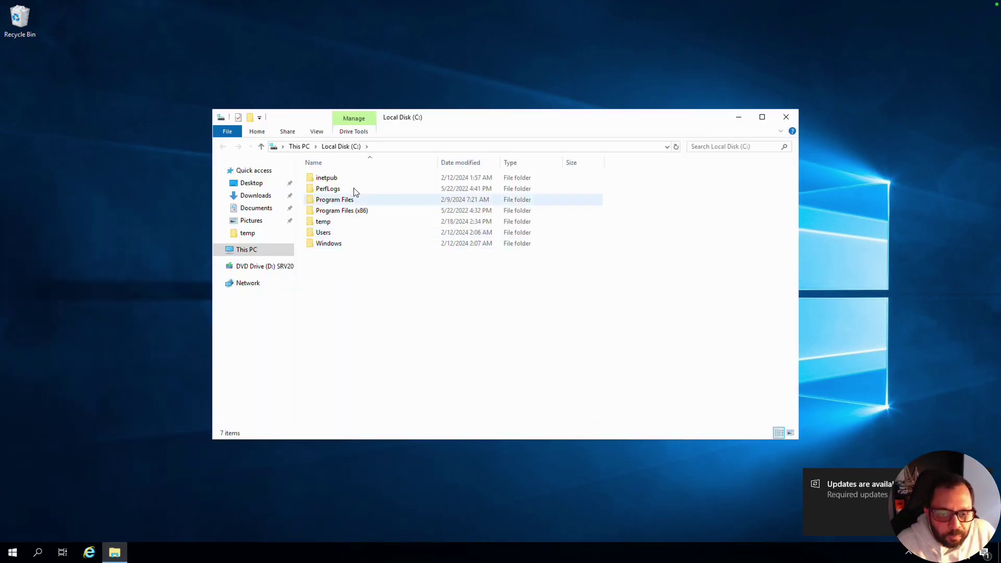
double_click(324, 222)
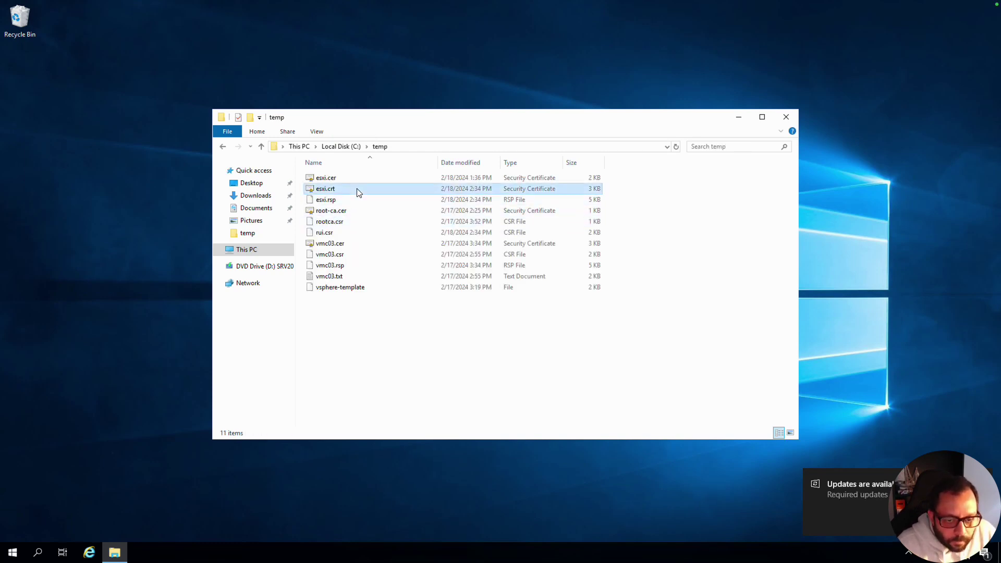
key("ctrl+a")
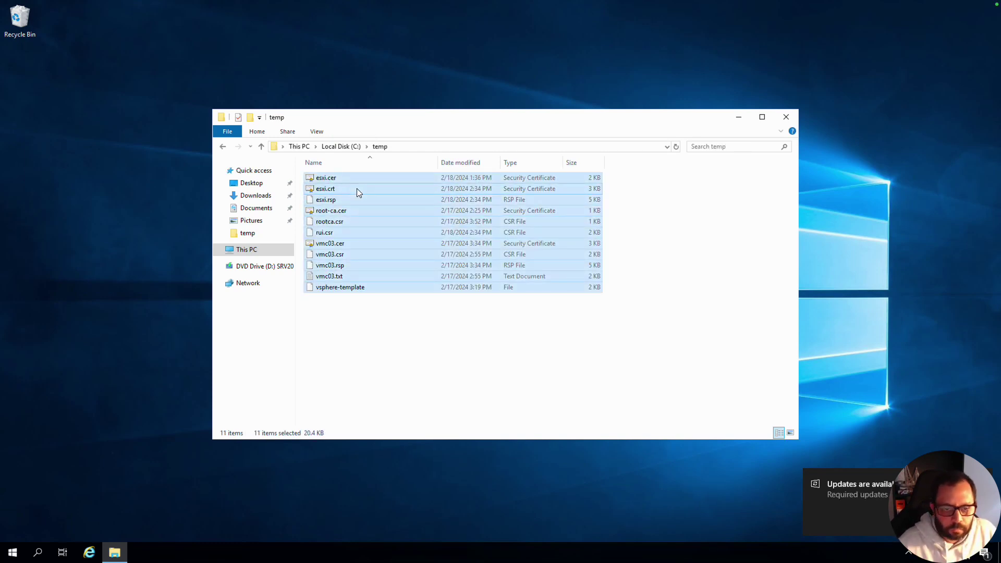
key("Delete")
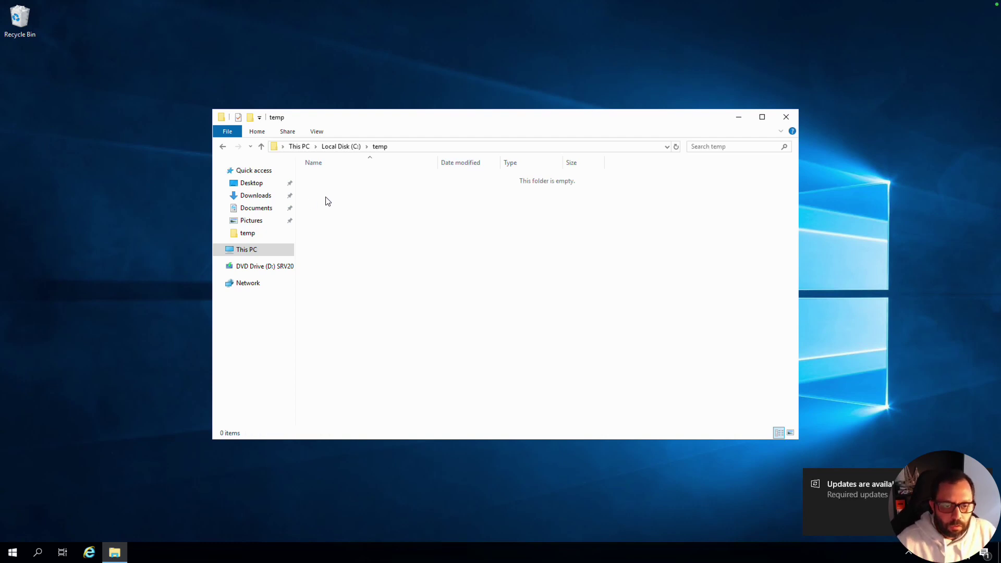
right_click(359, 205)
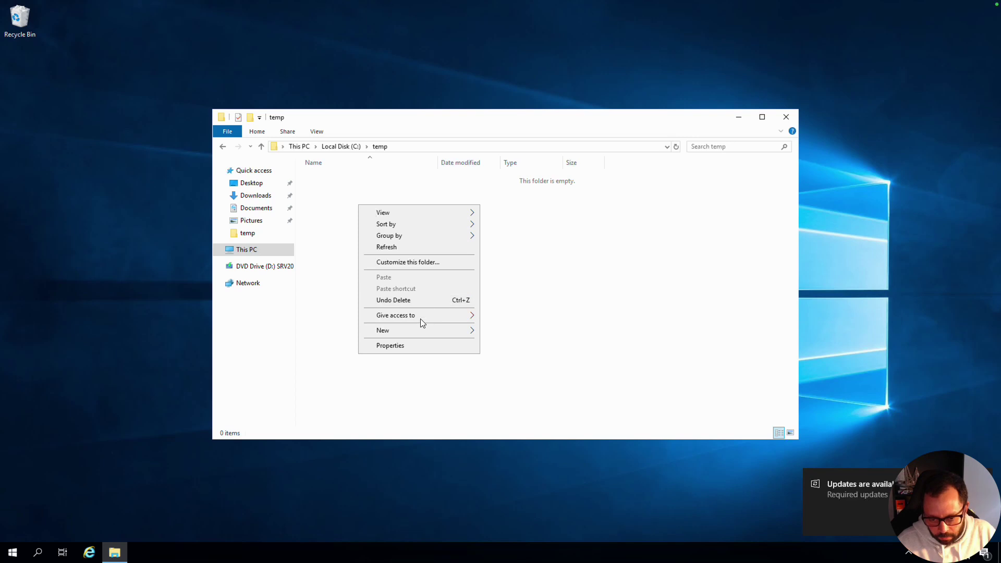
- Create a rich text document vcenter-csr.rtf in temp and close the empty WordPad window
mouse_move(420, 334)
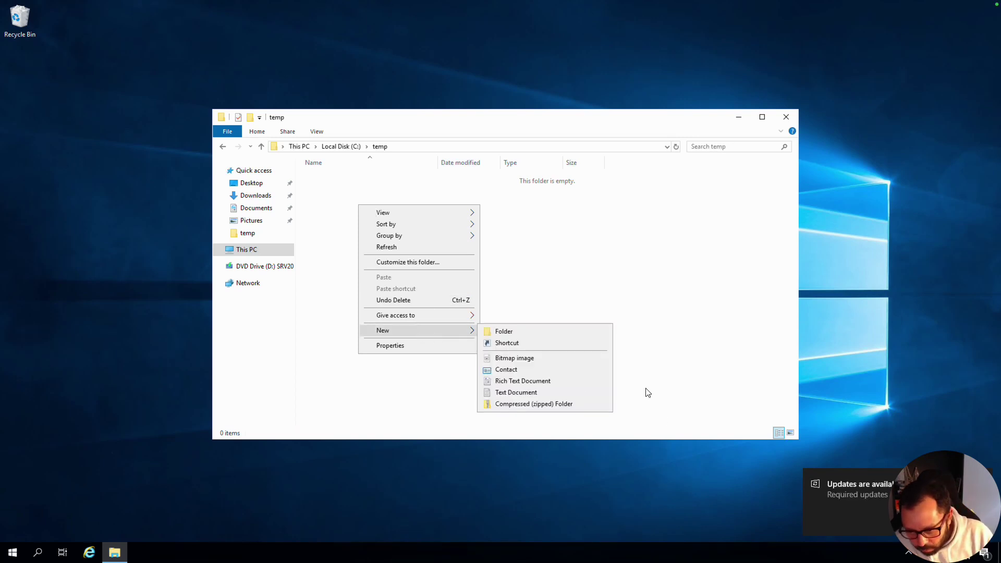
left_click(574, 380)
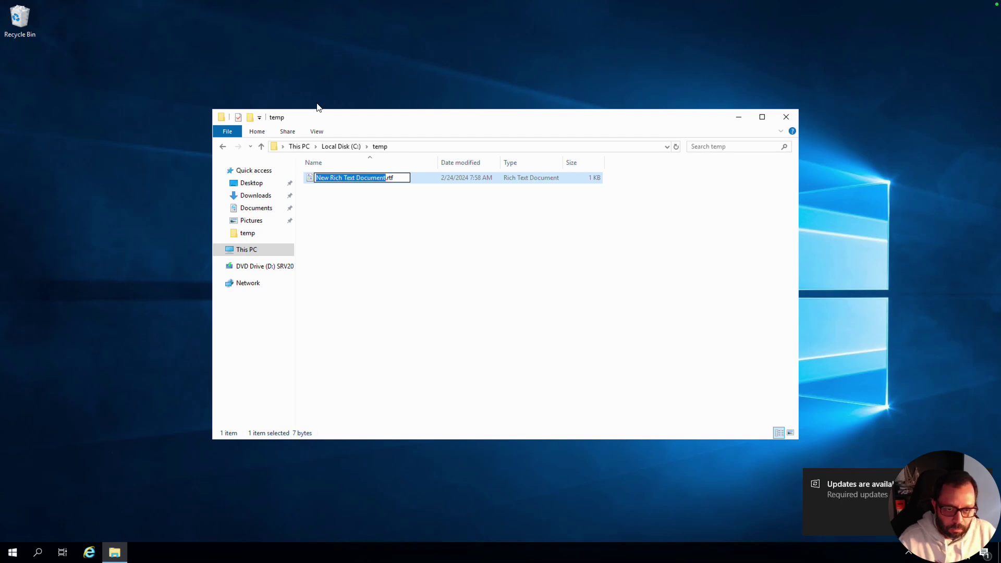
type("vcenter-cs")
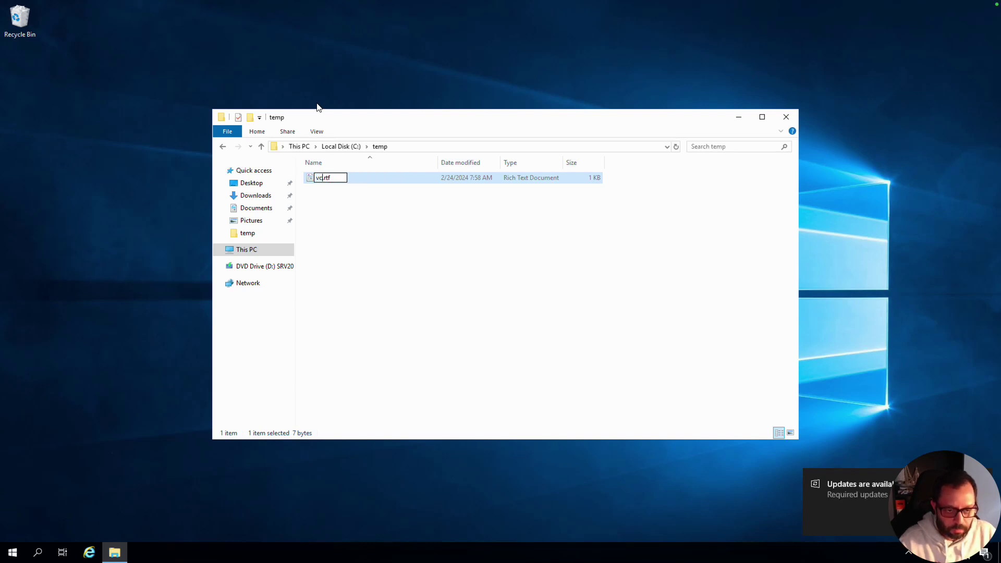
type("r")
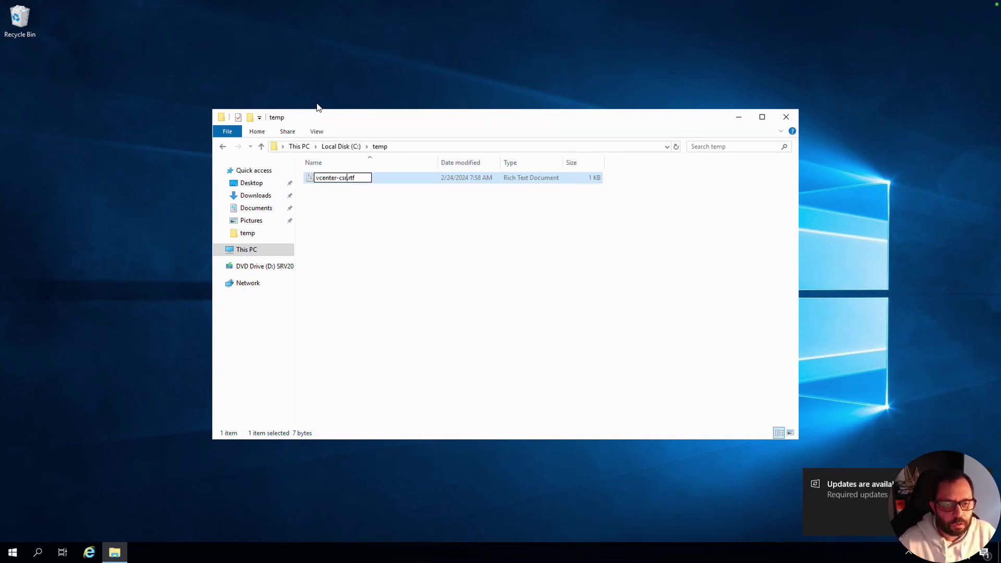
key("Return")
key("Return")
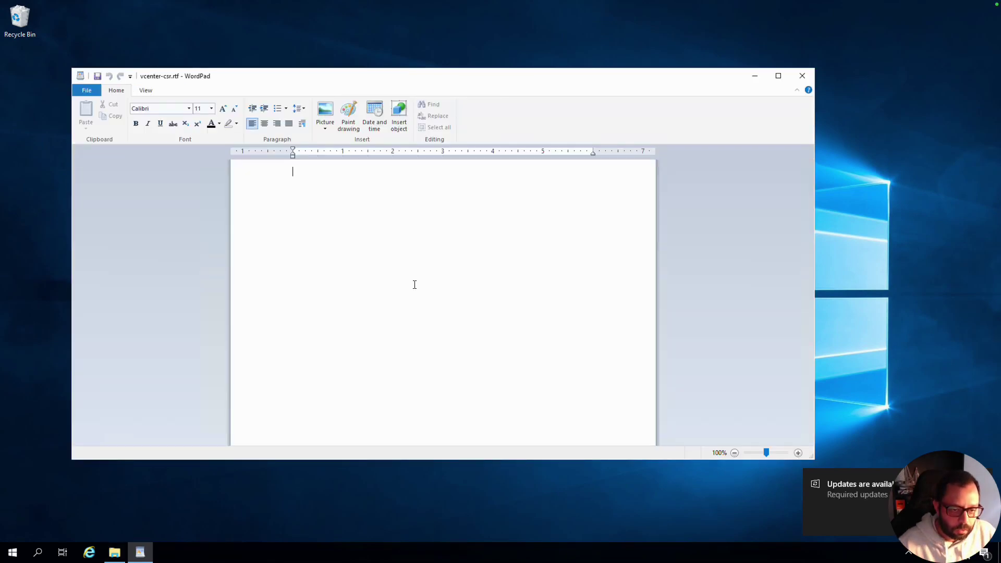
key("super")
left_click(801, 76)
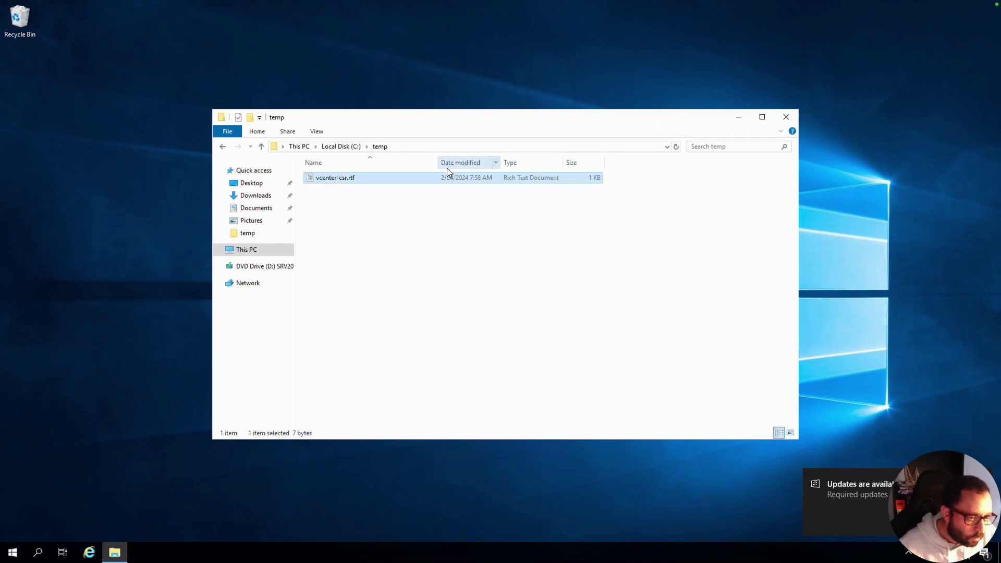
- Create a new text file vcenter-csr.txt in temp and open it in Notepad
right_click(343, 193)
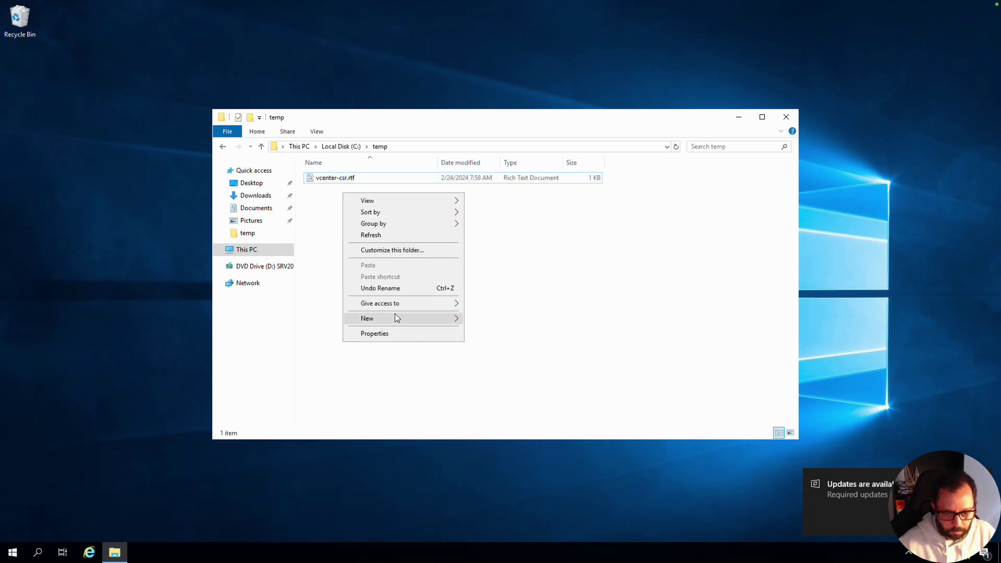
mouse_move(397, 314)
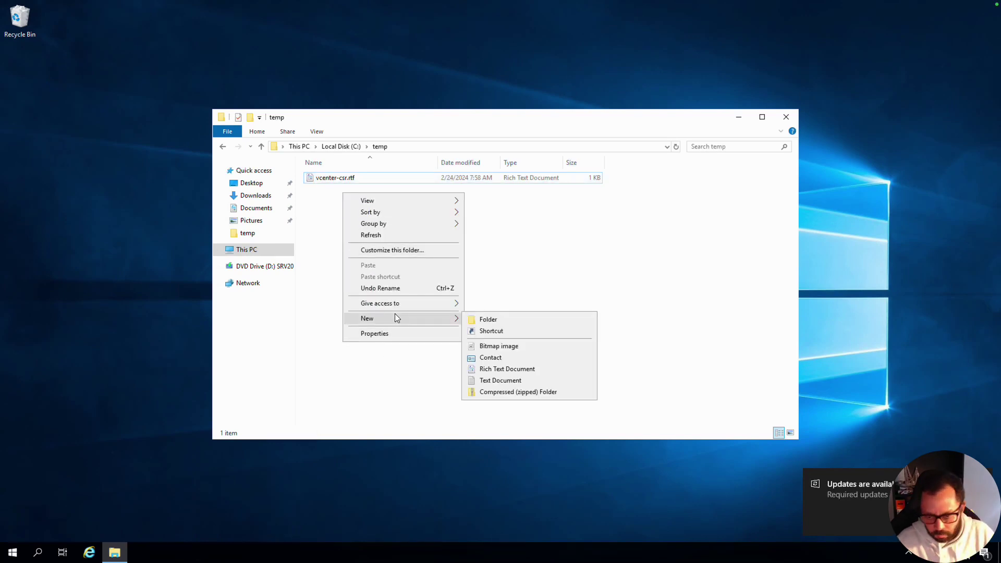
left_click(518, 379)
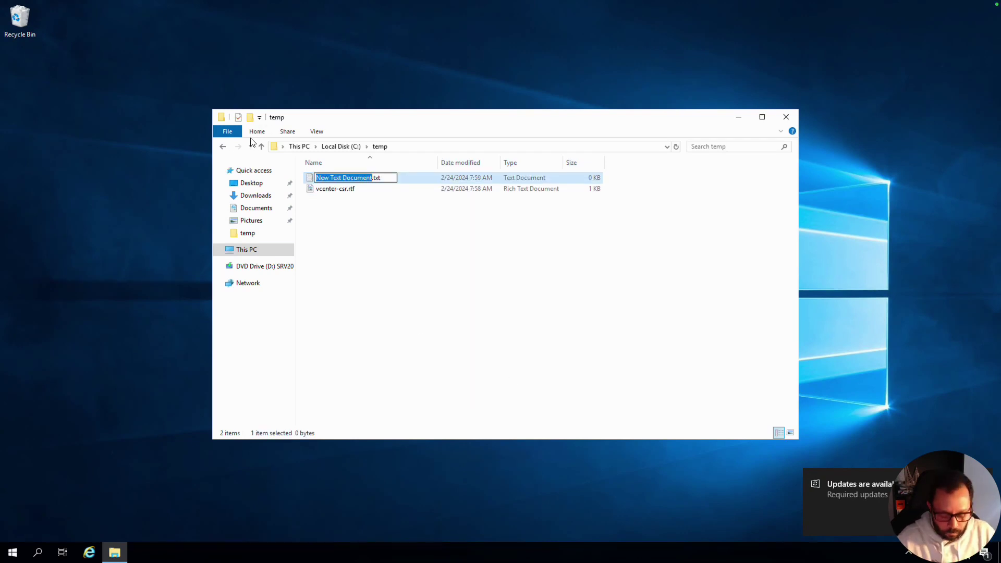
type("vcenter-csr")
key("Return")
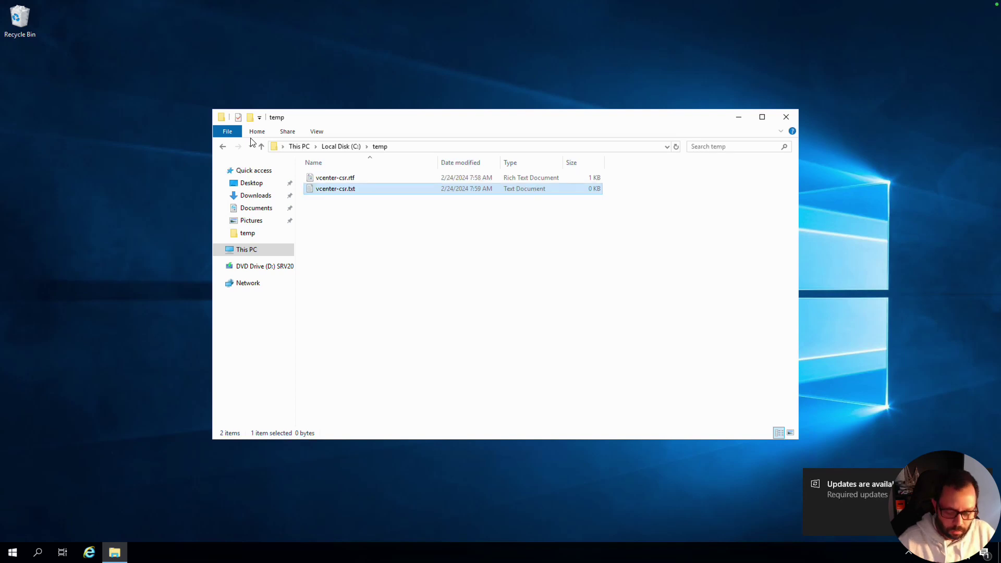
key("Return")
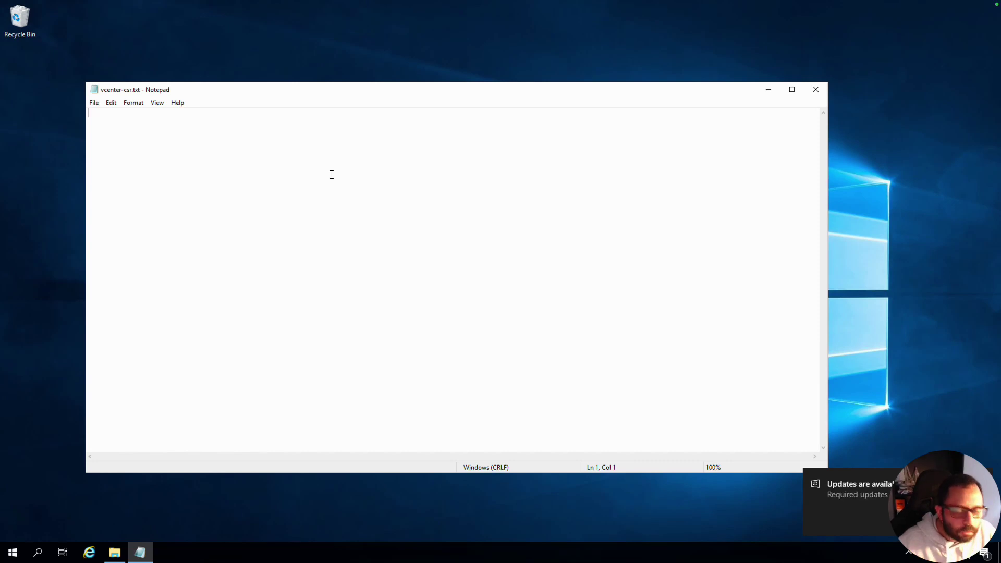
key("ctrl+Right")
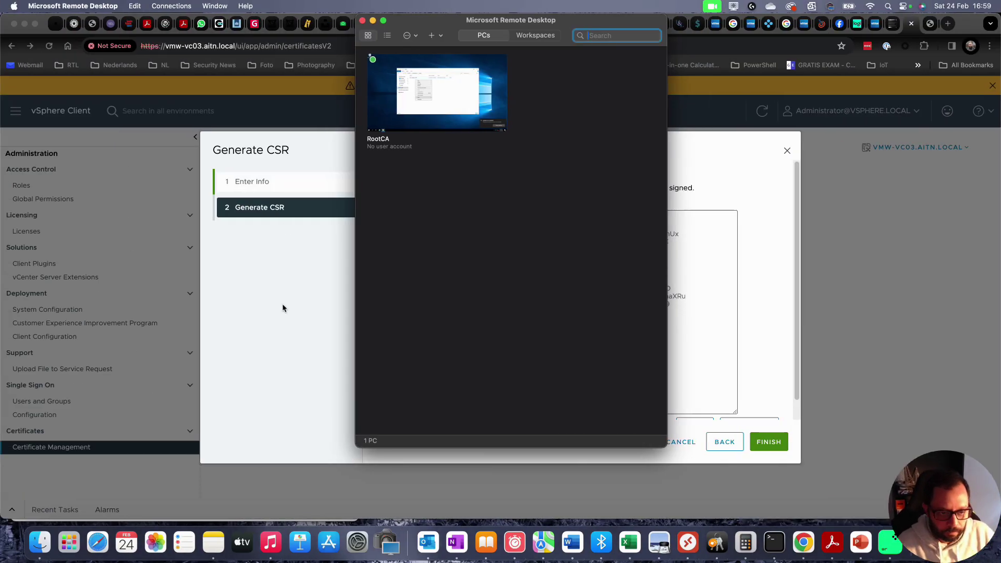
- Select all the generated CSR text in vSphere's Generate CSR dialog, then return to RootCA
left_click(283, 303)
triple_click(560, 266)
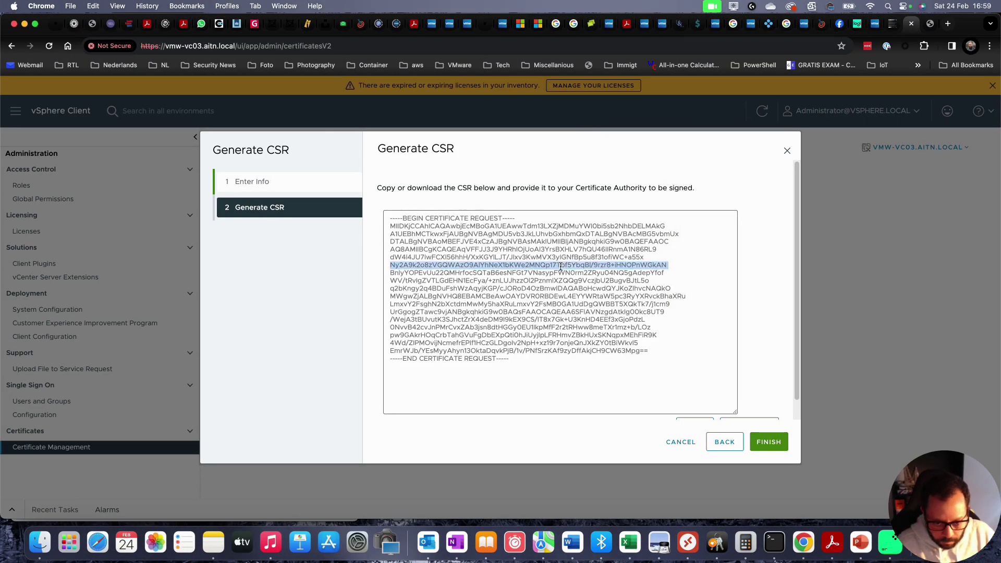
triple_click(480, 231)
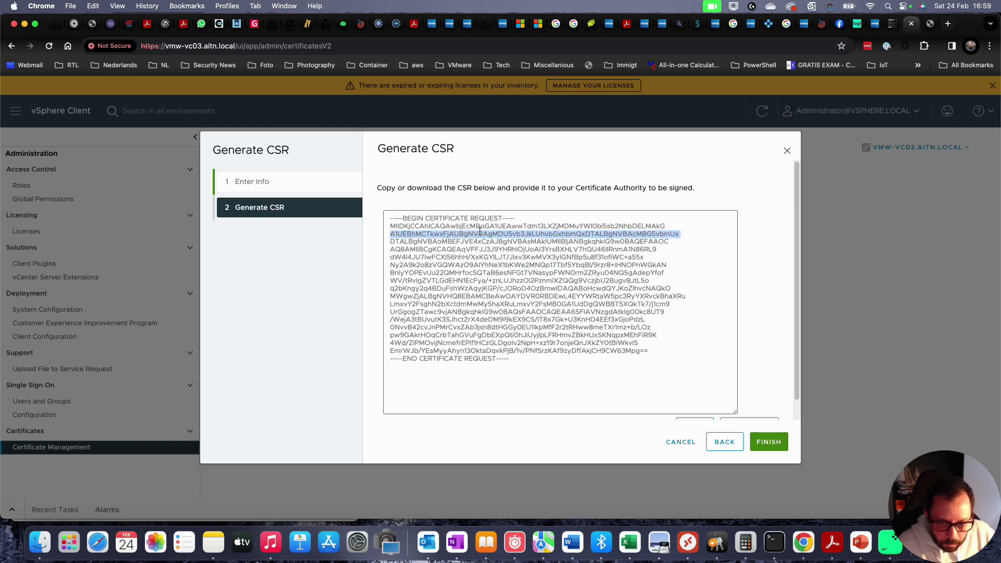
key("super+a")
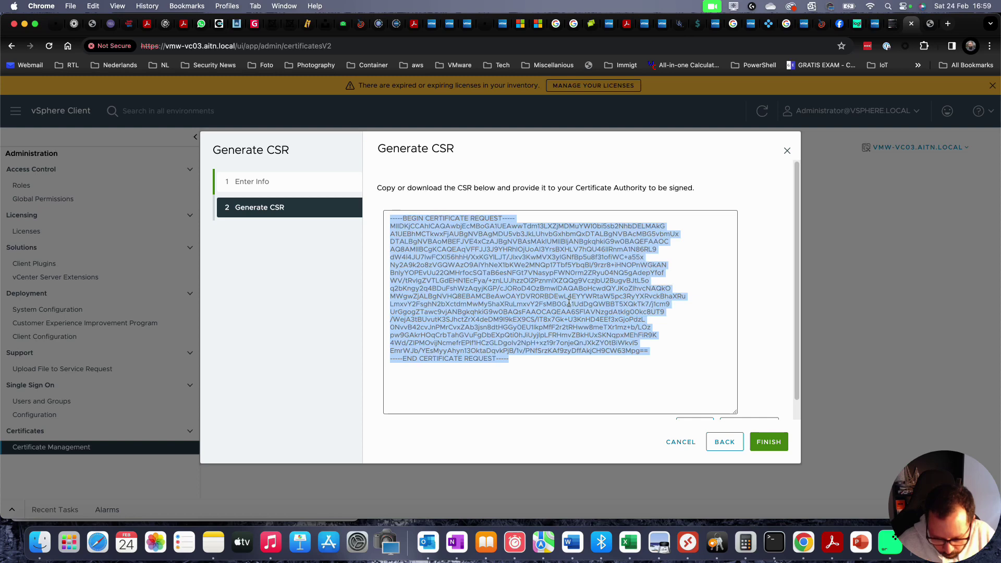
key("ctrl+Right")
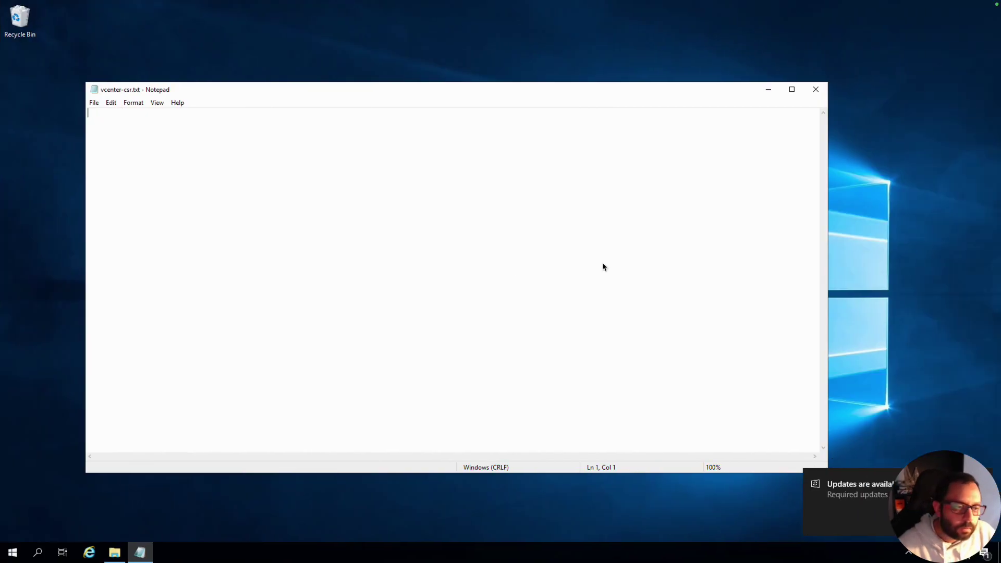
- Paste the CSR into vcenter-csr.txt, save and close it, then reopen it to verify
type("-----BEGIN CERTIFICATE REQUEST----- MIIDKjCCAhICAQAwbjEcMBoGA1UEAwwTdm13LXZjMDMuYWl0bi5sb2NhbDELMAkG A1UEBhMCTkwxFjAUBgNVBAgMDU5vb3JkLUhvbGxhbmQxDTALBgNVBAcMBG5vbmUx DTALBgNVBAoMBEFJVE4xCzAJBgNVBAsMAk1UMIIBIjANBgkqhkiG9w0BAQEFAAOC AQ8AMIIBCgKCAQEAqVFFJJ3J9YHRhIOjUoAI3YrsBXHLV7hQU461IRnmA1N86RL9 dW414JU71wFCXI56hhH/XxKGY1LJT/J1xv3KwMVX3yIGNfBp5u8f31ofiWC+a55x Ny2A9k2o8zVGQWAzO9AIYhNeX1bKWe2MNQp17Tbf5YbqB1/9rzr8+iHNOPnWGkAN BnlyYOPEvUu22QMHrfocSQTaB6esNFGt7VNasypFWN0rm2ZRyu04NQ5gAdepYfof WV/tRvIgZVTLGdEHN1EcFya/+znLUJhzzO12Pznm1XZQQg9VczjbU2BugvBJtL5o q2bKngy2q4BDuFshWzAqyjKGP/cJORoD4OzBmwIDAQABoHcwdQYJKoZIhvcNAQkO MWgwZjALBgNVHQ8EBAMCBeAwOAYDVR0RBDEwL4EYYWRtaW5pc3RyYXRvckBhaXRu LmxvY2FsghN2bXctdmMwMy5haXRuLmxvY2FsMB0GA1UdDgQWBBT5XQkTk7/j1cm9 UrGgogZTawc9vjANBgkqhkiG9w0BAQsFAAOCAQEAA6SFlAVNzgdAtklg00kc8UT9 /WejA3tBUvutK3SJhctZrX4deDM9I9kEX9CS/1T8x7Gk+U3KnHD4EEf3xGjoPdzL 0NvvB42cvJnPMrCvxZAb3jsn8dtHGGy0EU1IkpMfF2r2tRHww8meTXr1mz+b/LOz pw9GAkrHOqCrbTahGVuFgDbEXpQti0hJiUyjIpLFRHmvZBkHUxSKNqpxMEhFiR9K 4Wd/ZIPMOvijNcmefrEPIf1HCzGLDgoIv2NpH+xz19r7onjeQnJXkZY0tBiWkvl5 EmrWJb/YEsMyyAhyn13OktaDqvkPjB/1v/PNfSrzKAf9zyDffAkjCH9CW63Mpg== -----END CERTIFICATE REQUEST-----")
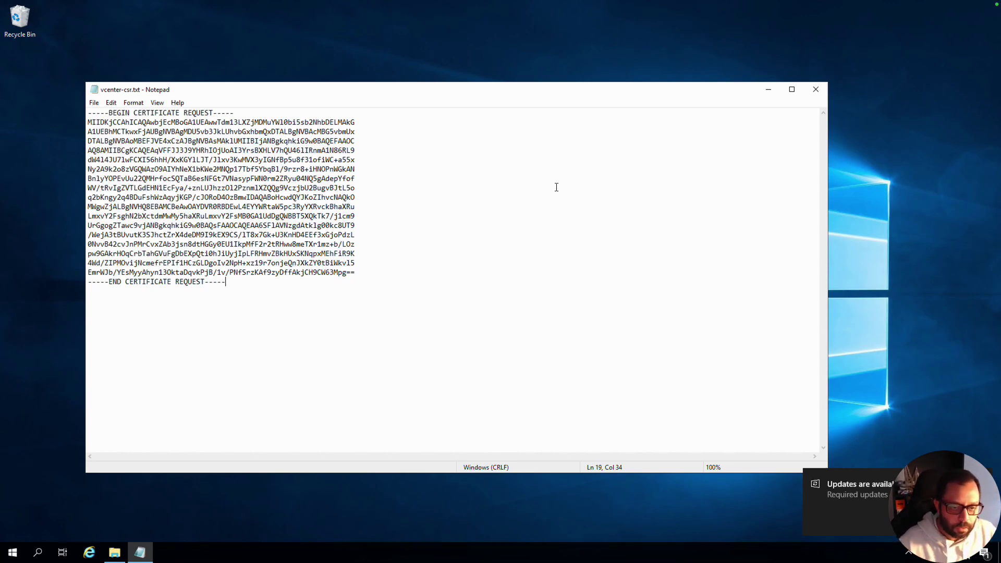
left_click(822, 89)
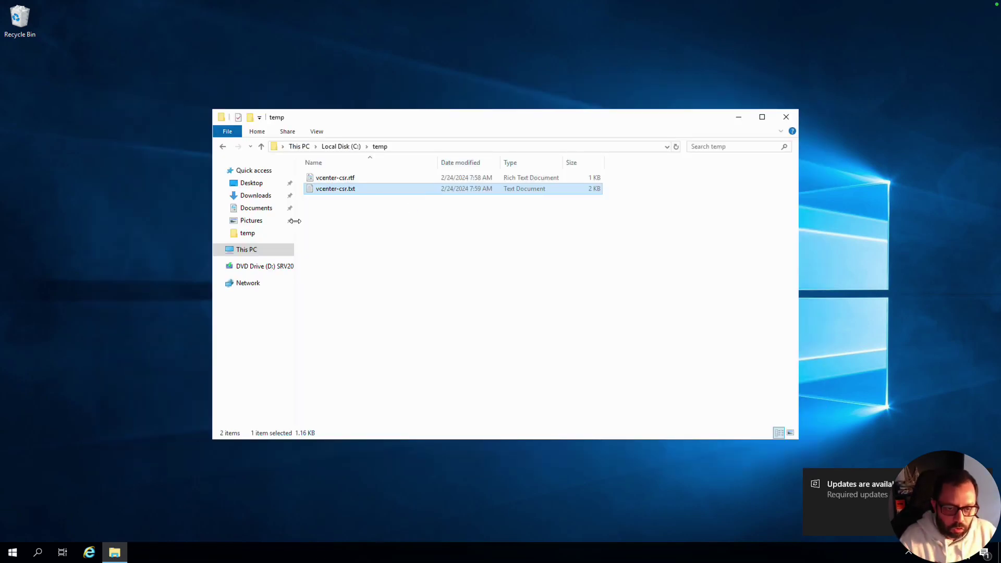
double_click(378, 189)
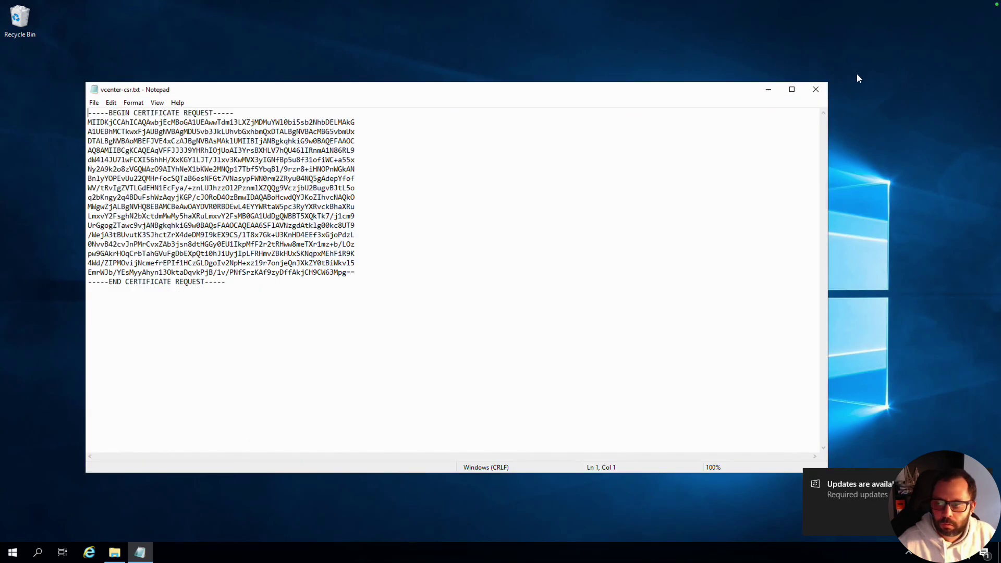
left_click(816, 90)
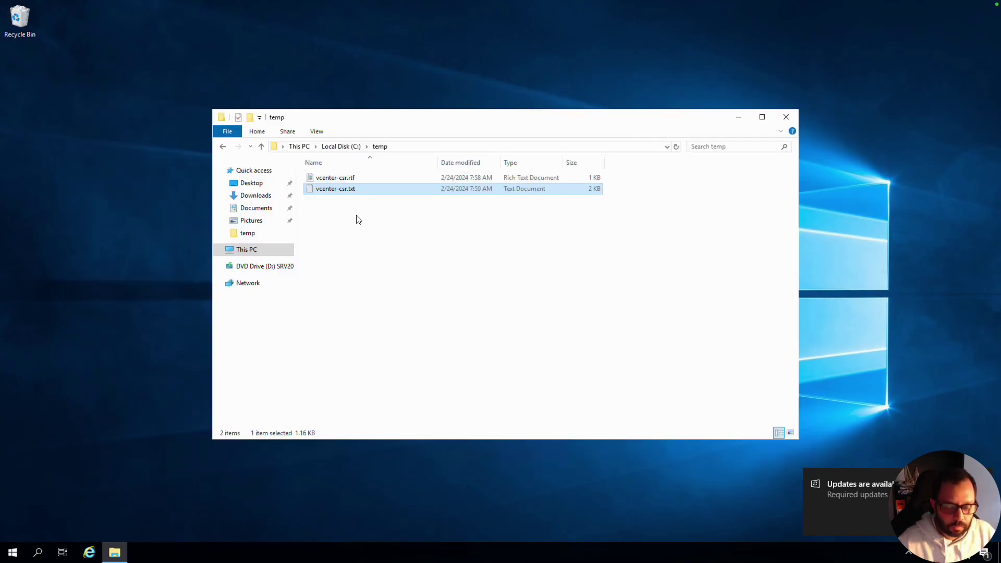
- Rename vcenter-csr.txt to vcenter-csr.csr, confirming the file extension change
right_click(353, 185)
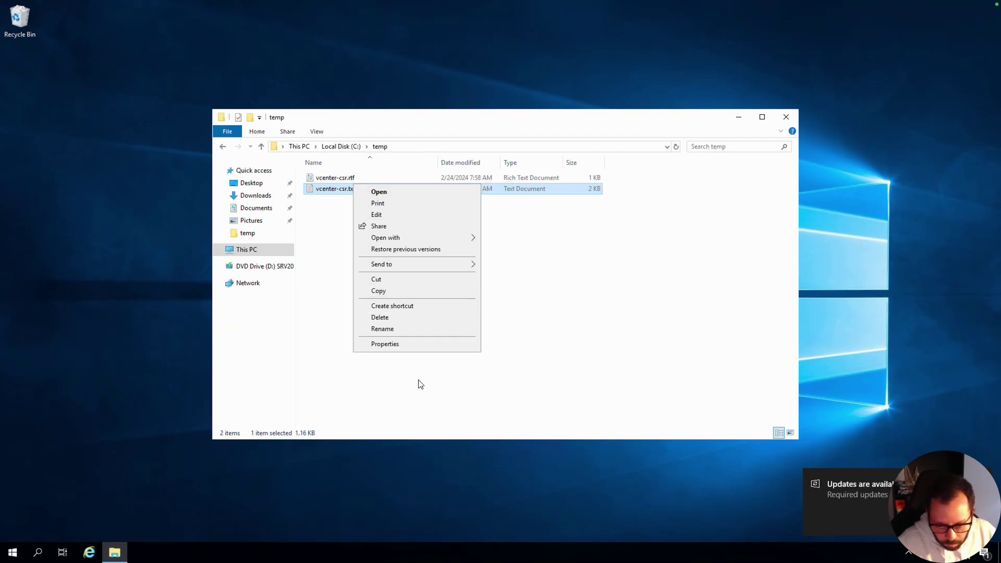
left_click(409, 329)
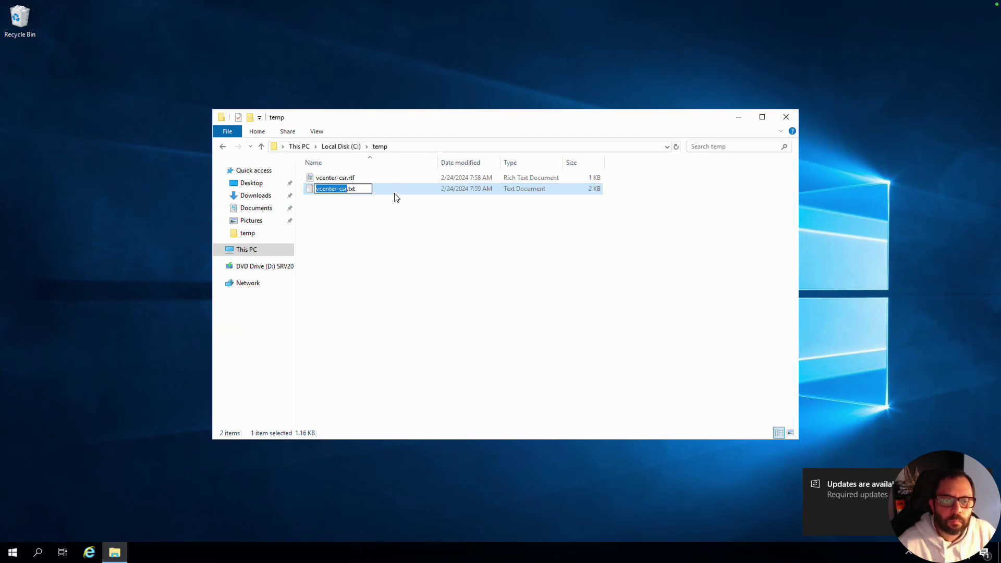
key("End")
key("BackSpace")
key("BackSpace")
key("BackSpace")
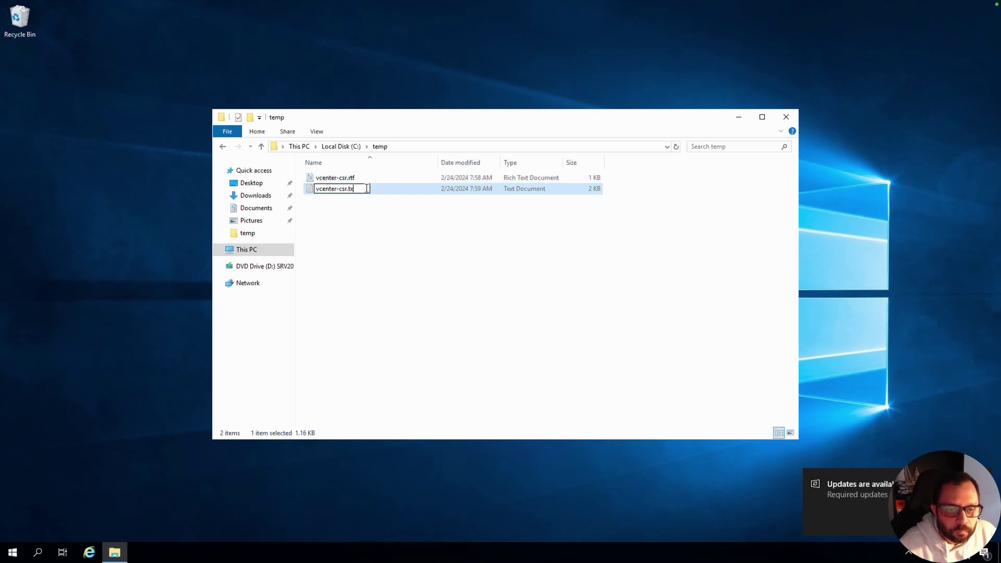
type("csr")
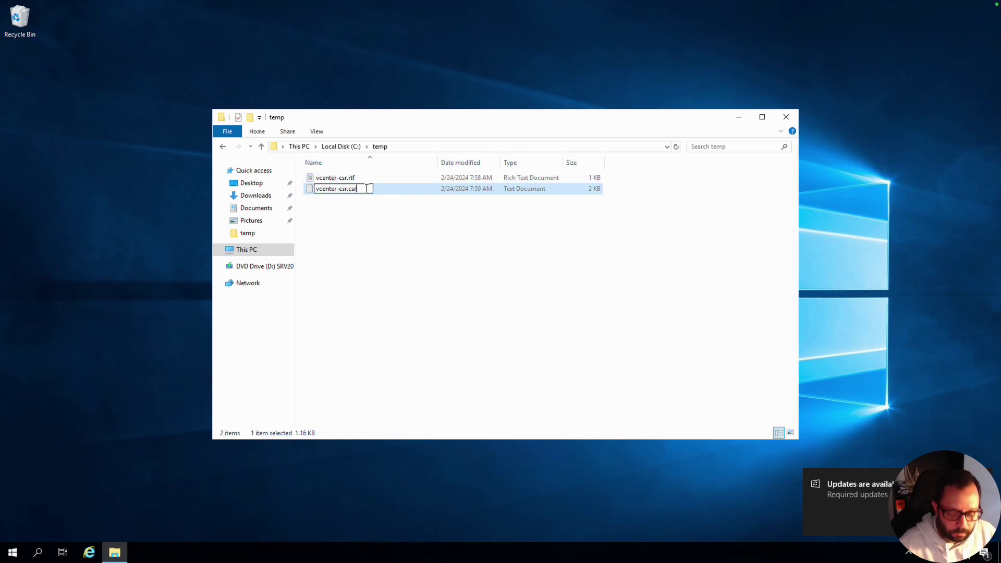
key("Return")
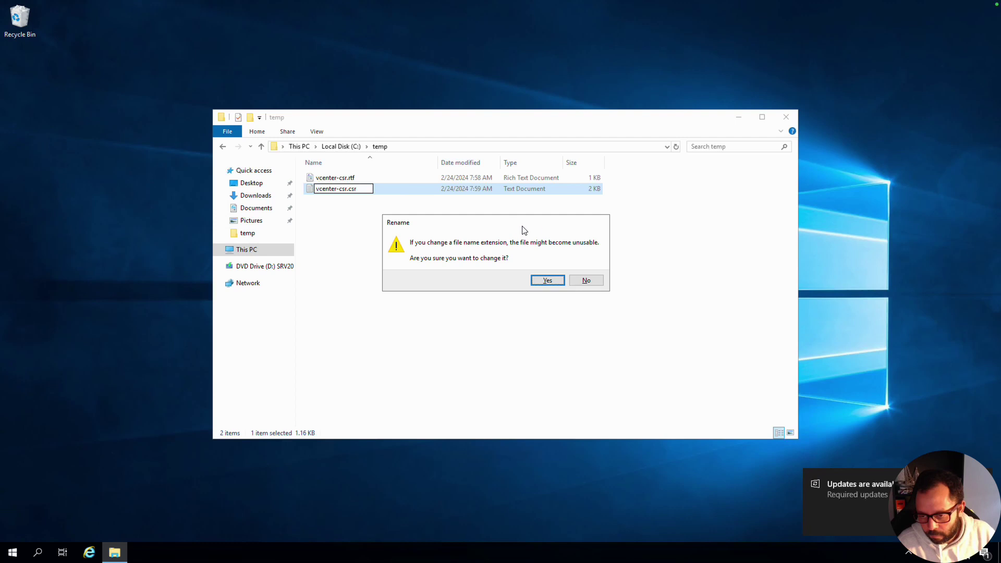
left_click(547, 281)
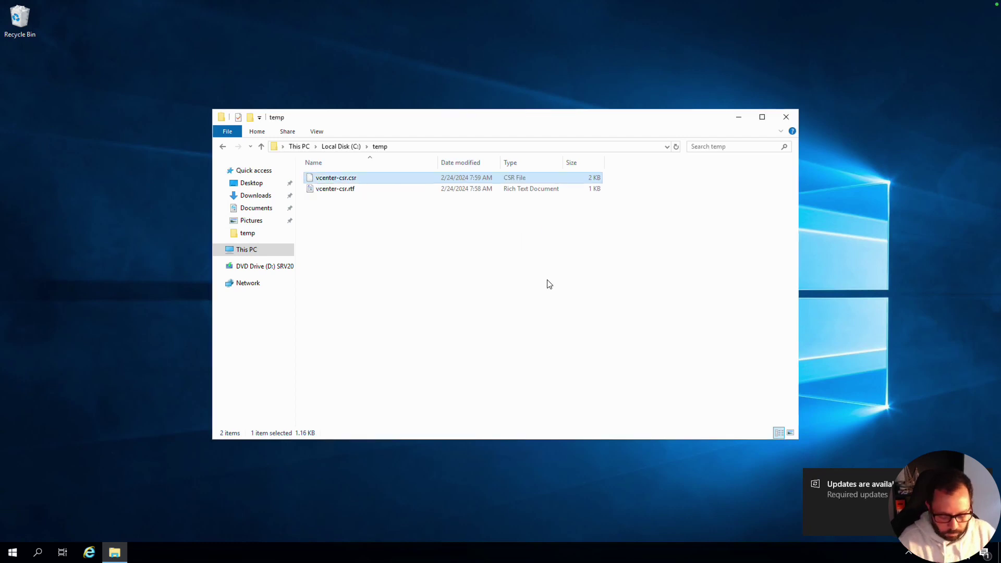
key("alt")
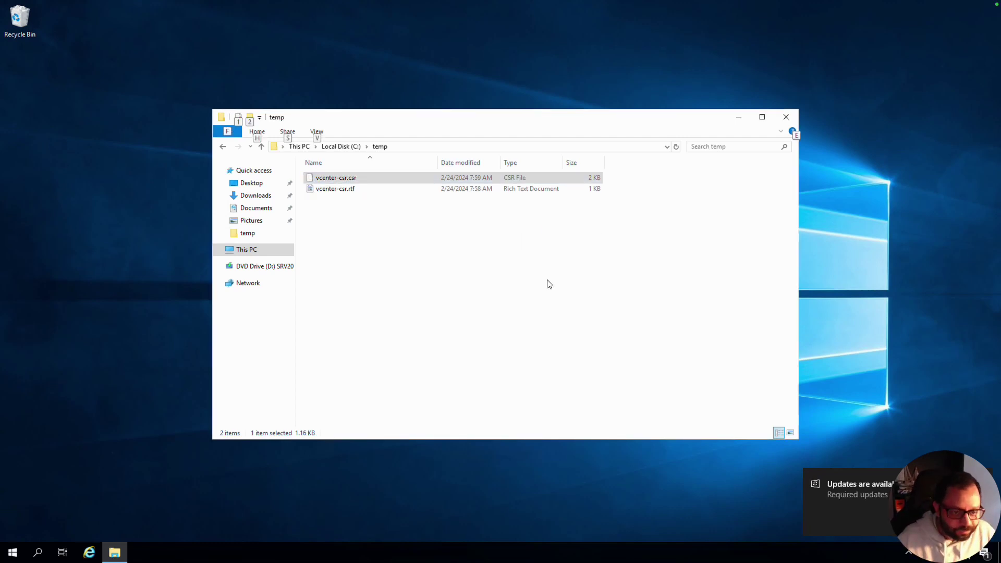
key("alt")
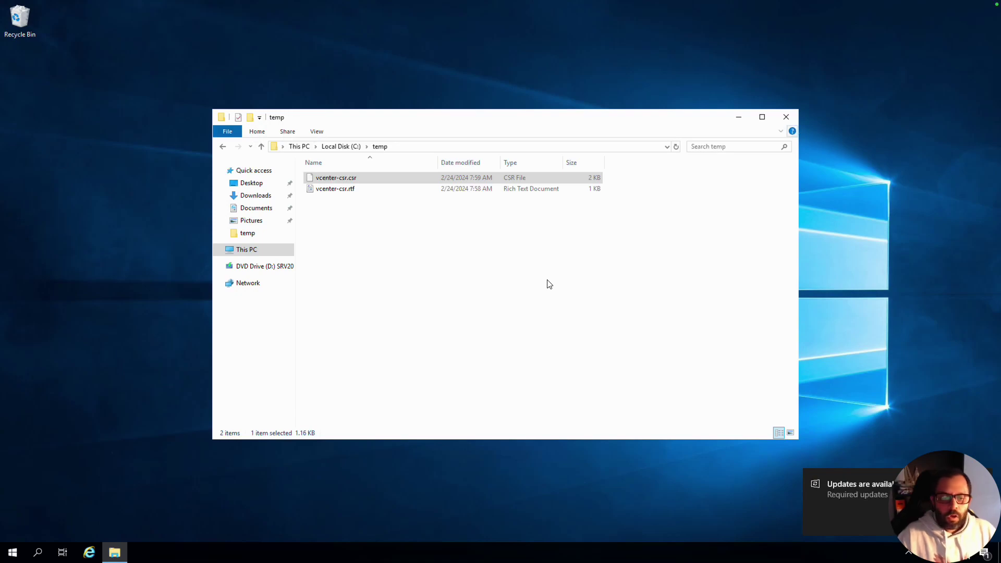
key("ctrl+Left")
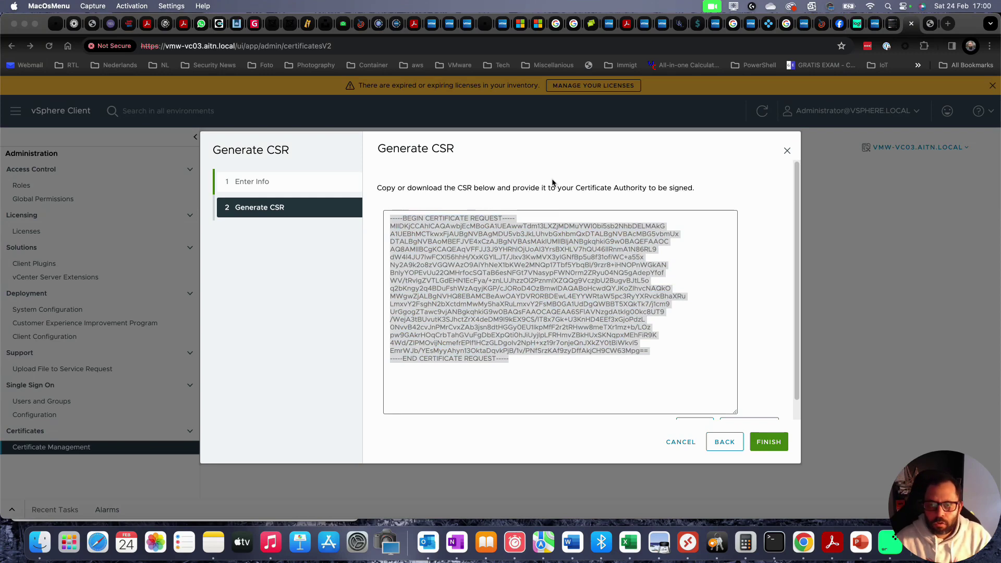
- Select the certreq -submit command in step 5 of the mosnotes.com tutorial
key("ctrl+shift+Tab")
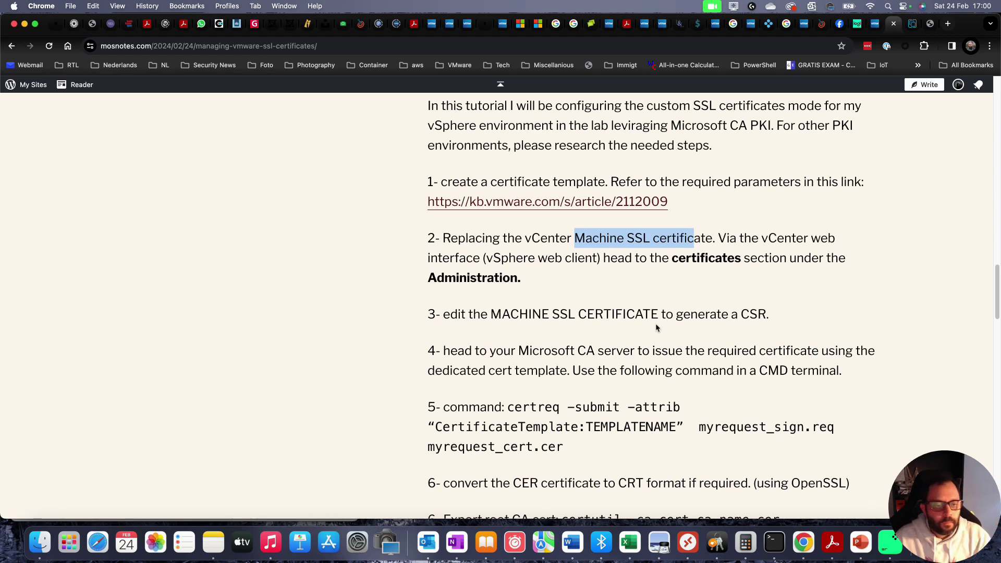
scroll(610, 267, "down", 4)
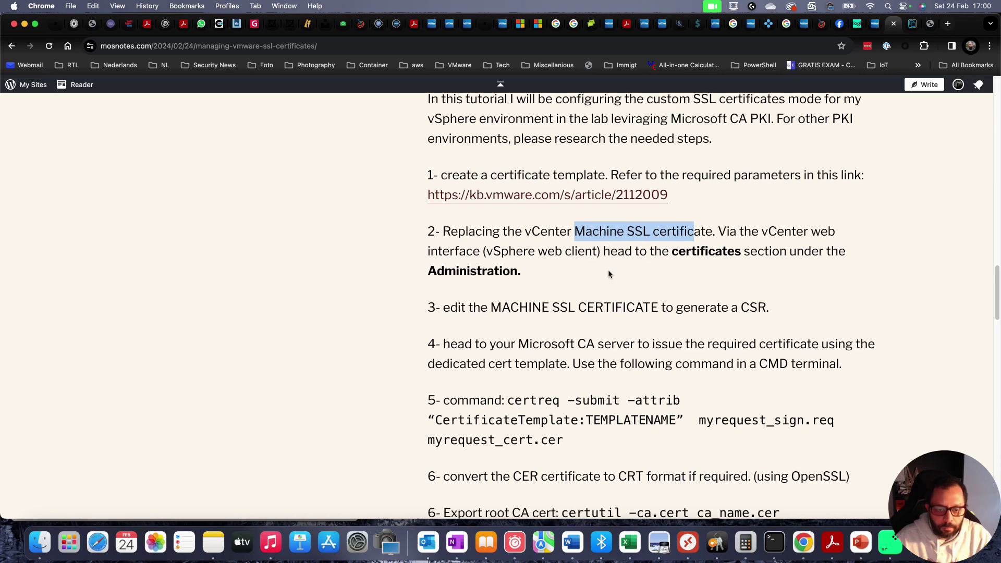
scroll(617, 283, "down", 4)
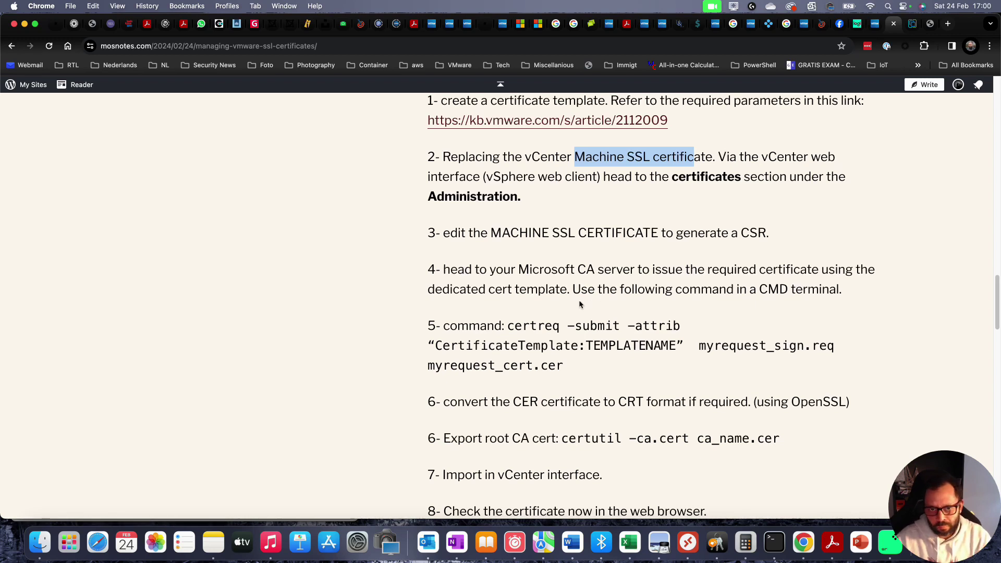
left_click(511, 325)
left_click_drag(511, 325, 586, 359)
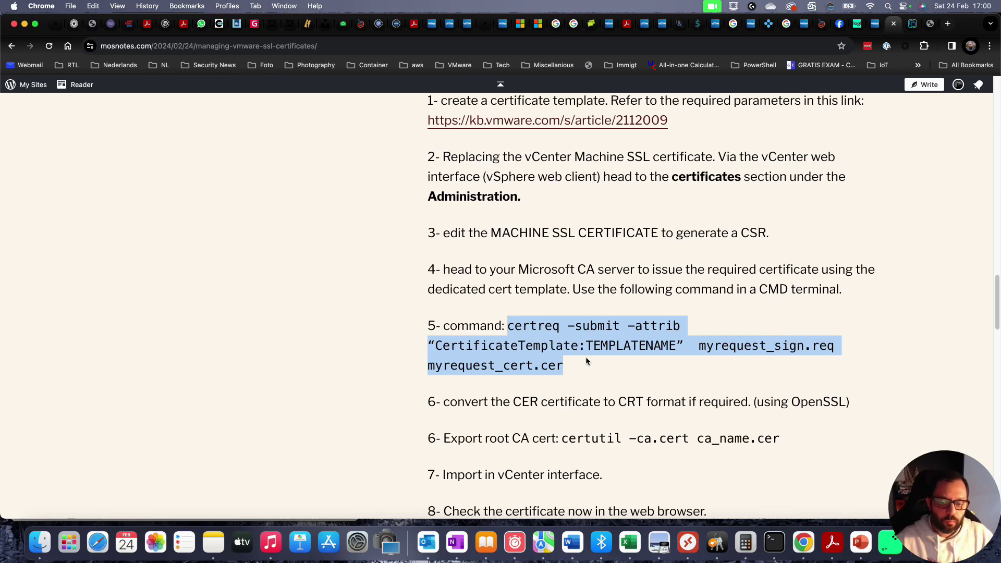
key("ctrl+Right")
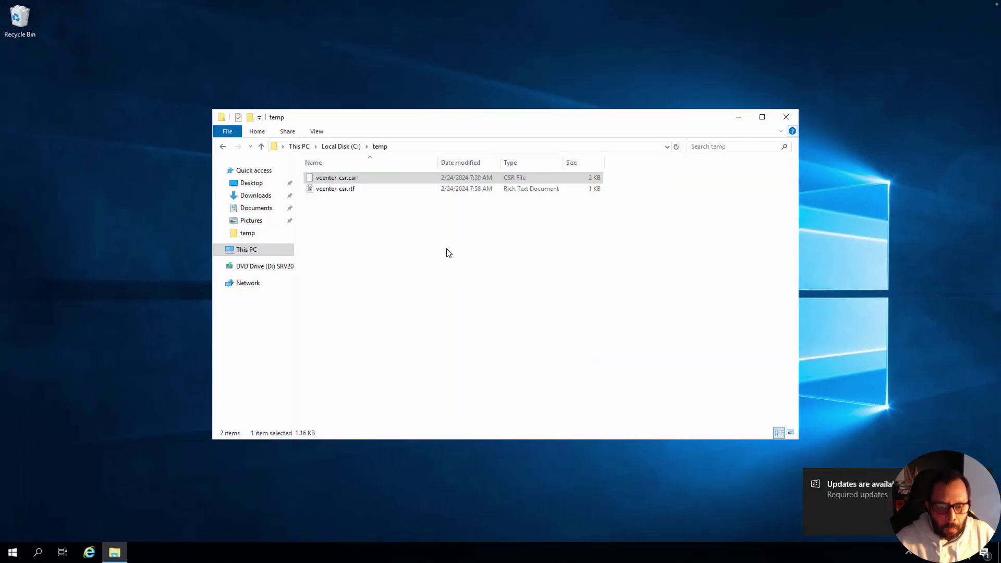
- Launch Command Prompt as administrator on the RootCA server
left_click(447, 250)
left_click_drag(469, 119, 584, 58)
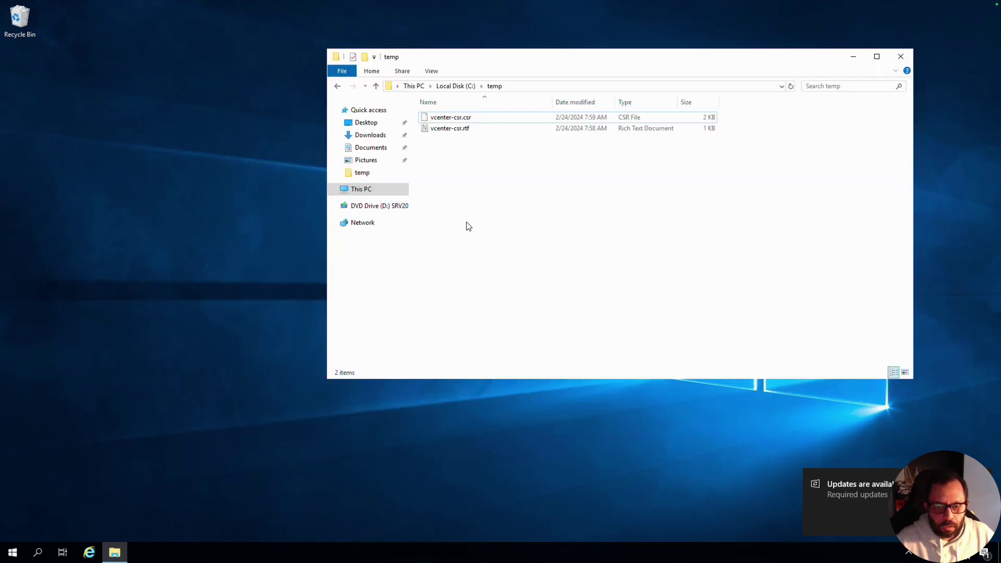
left_click(12, 550)
type("cmd")
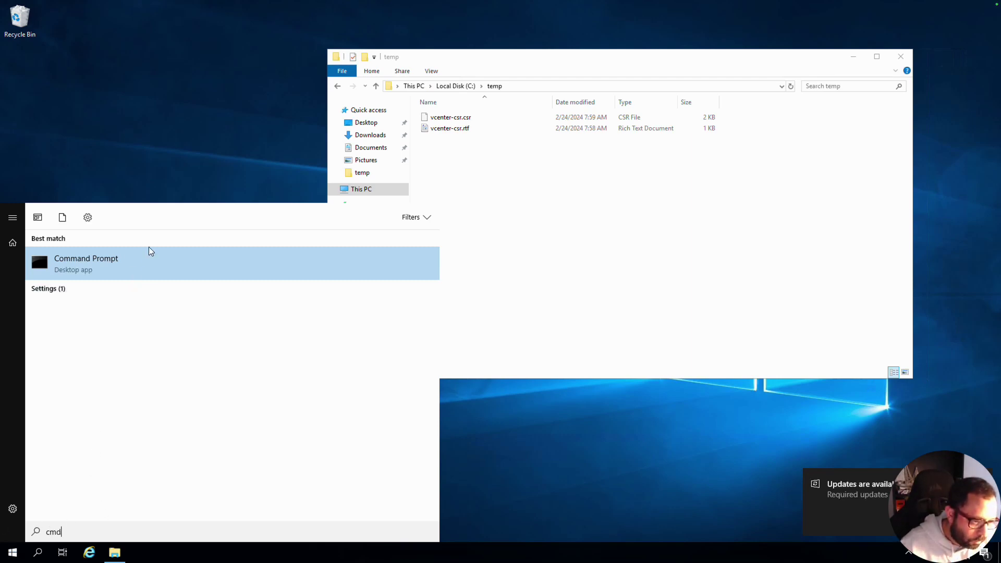
right_click(141, 279)
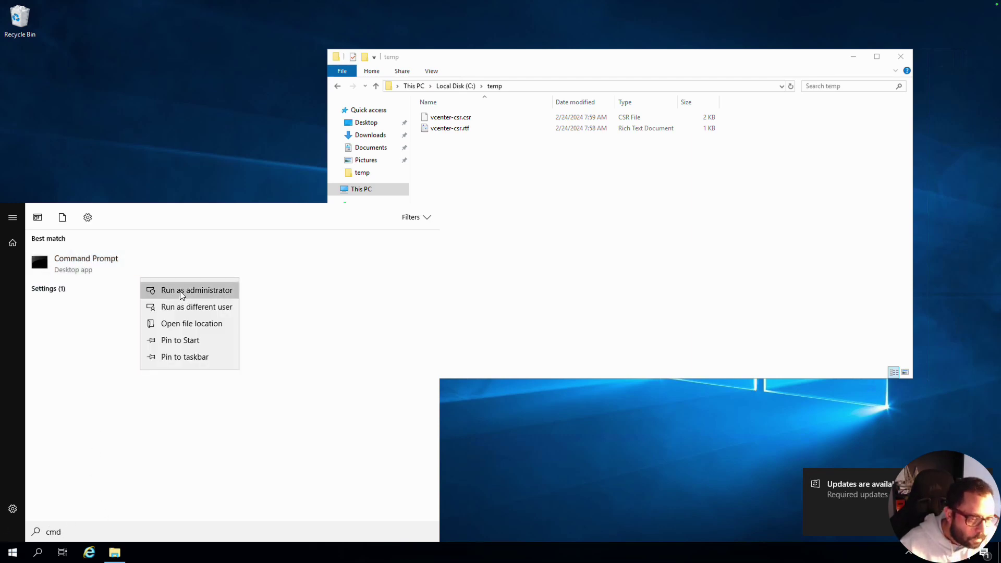
left_click(182, 293)
- Run cd c:\temp and dir, then paste the certreq -submit -attrib command line
type("cd")
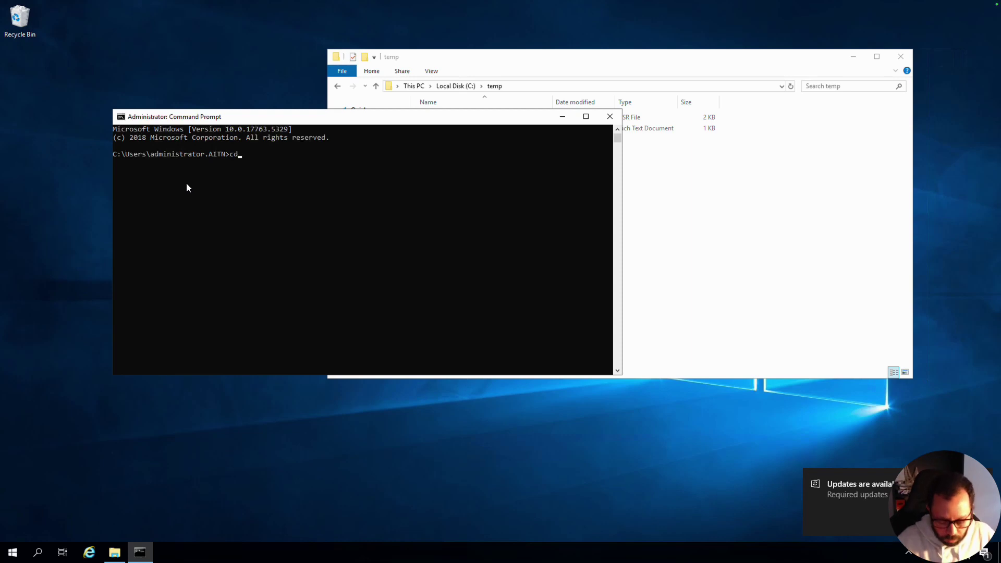
type(" c:\temp")
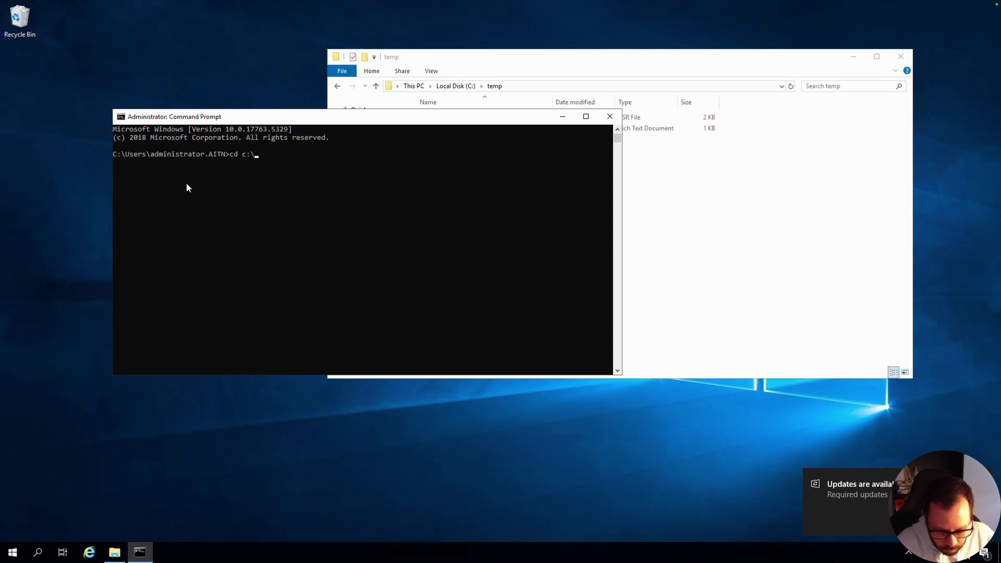
key("Return")
type("dir")
key("Return")
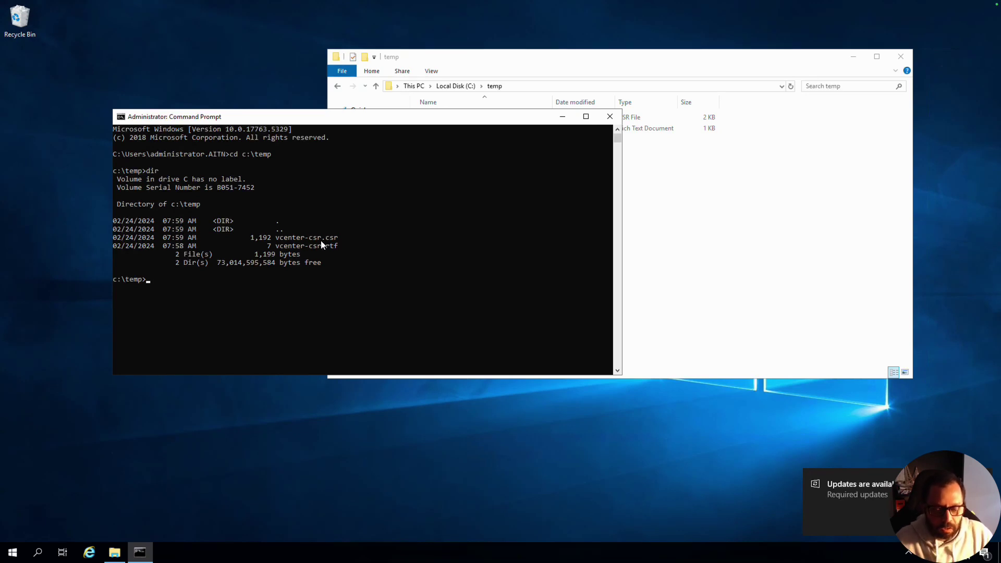
right_click(247, 292)
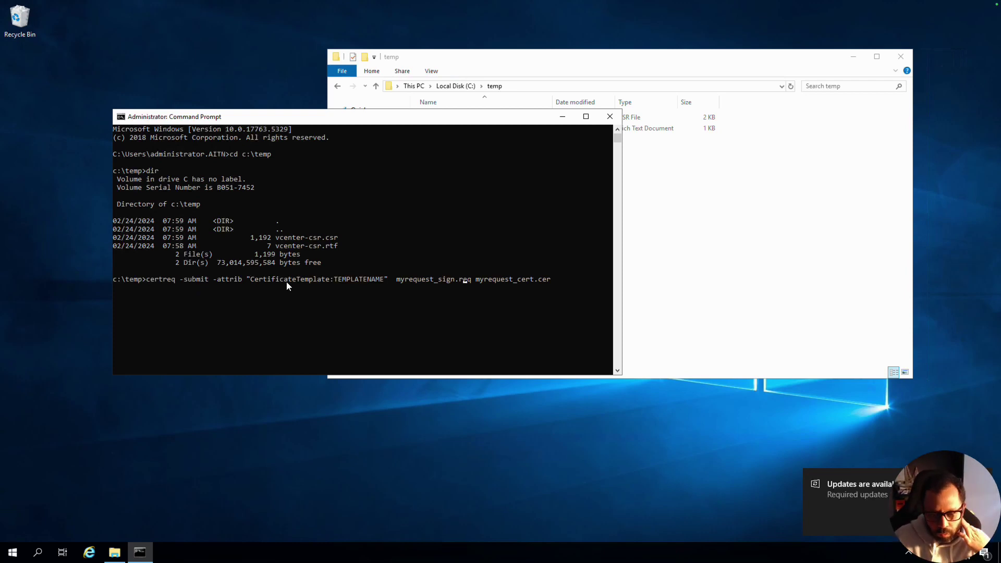
left_click(386, 277)
key("Escape")
key("Left")
key("Left")
key("Left")
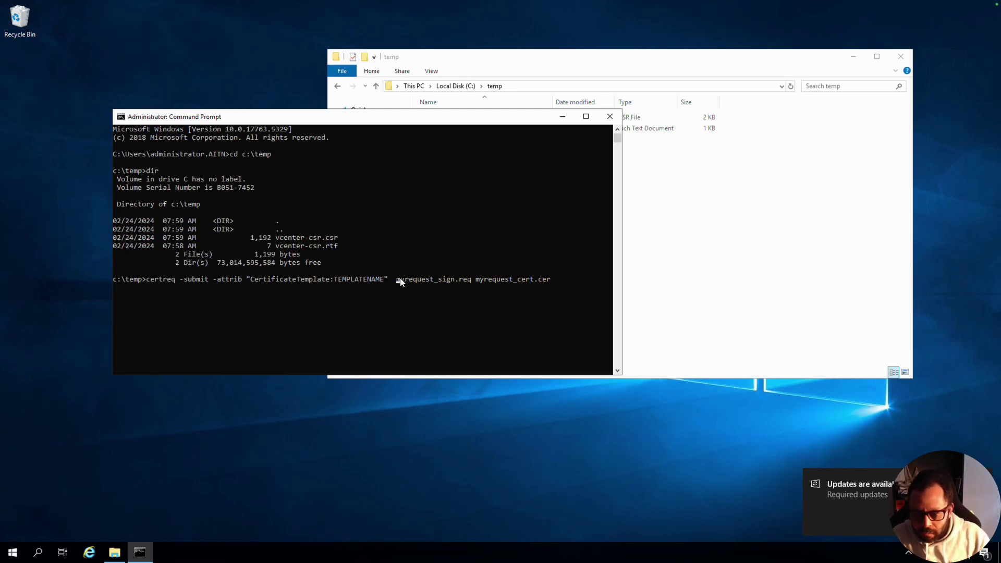
key("Left")
key("Left")
key("Left")
key("Left")
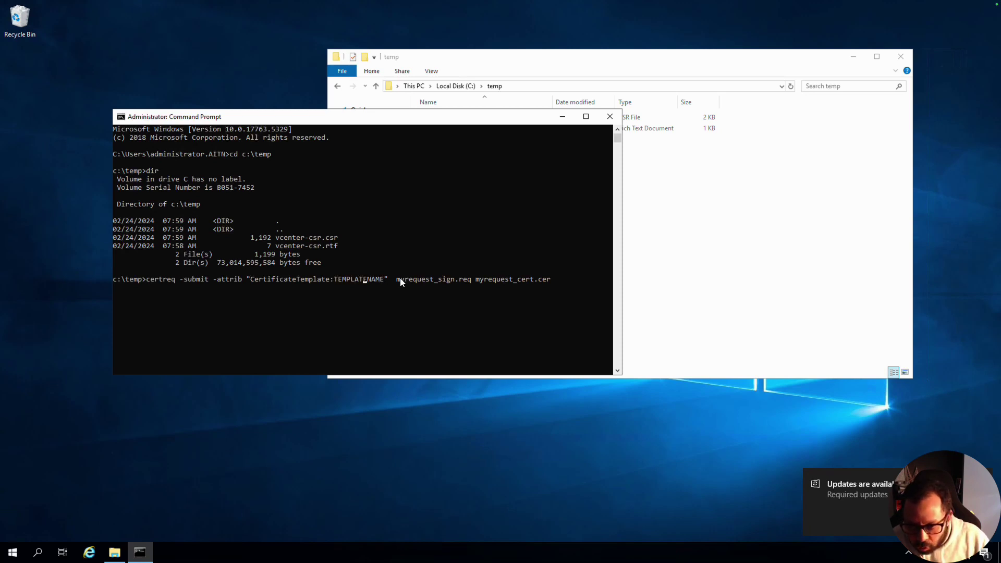
- Replace the TEMPLATENAME placeholder in the certreq command with vSphere-Template
key("Right")
key("BackSpace")
key("BackSpace")
key("BackSpace")
key("BackSpace")
key("BackSpace")
key("BackSpace")
key("BackSpace")
key("BackSpace")
key("BackSpace")
key("BackSpace")
key("BackSpace")
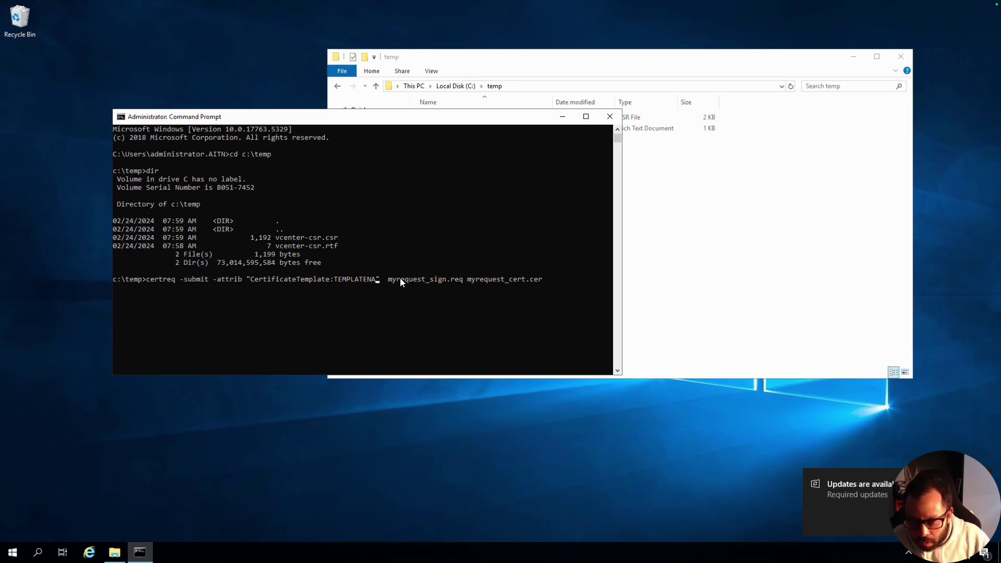
key("BackSpace")
type("v")
type("Sphere-")
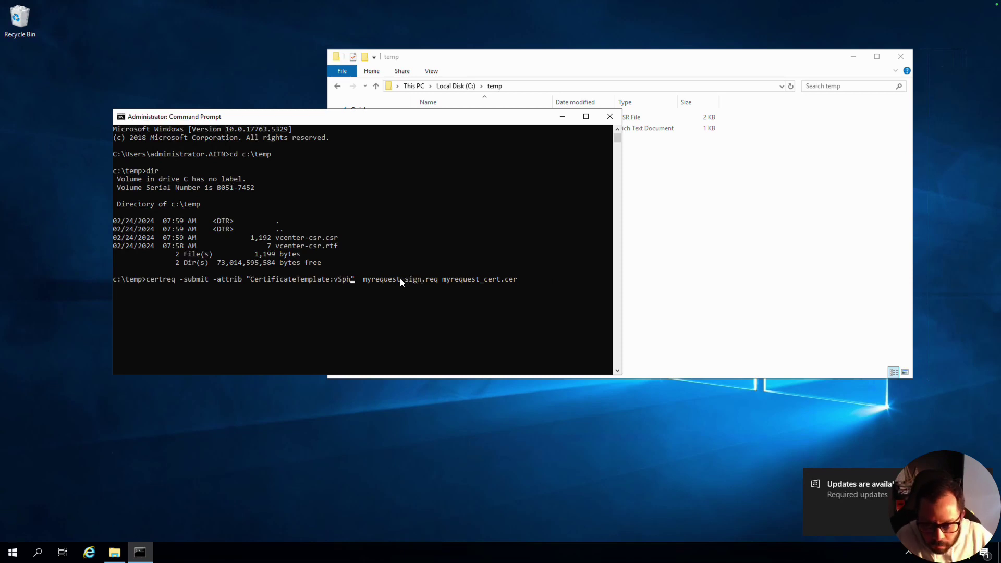
type("Template")
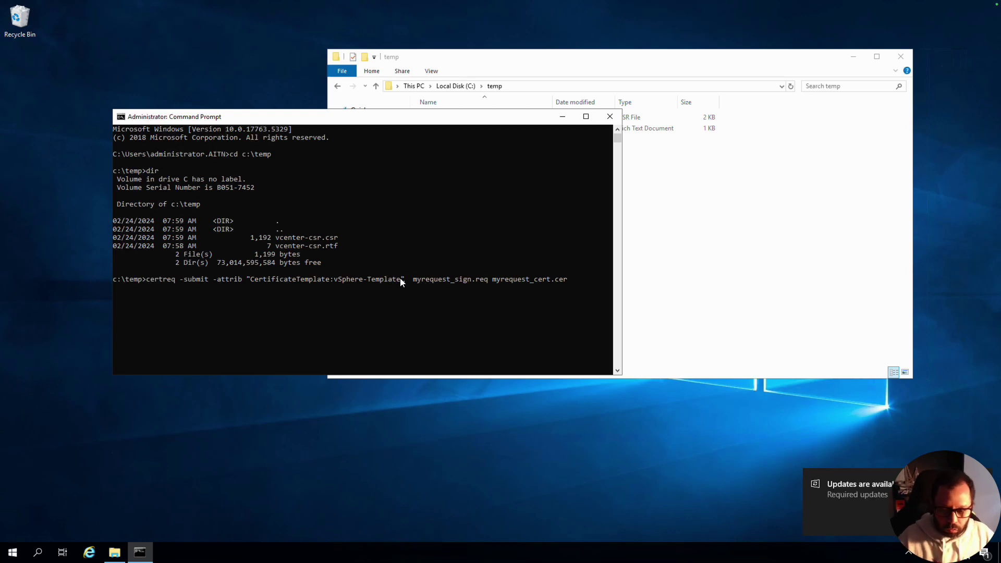
left_click(112, 548)
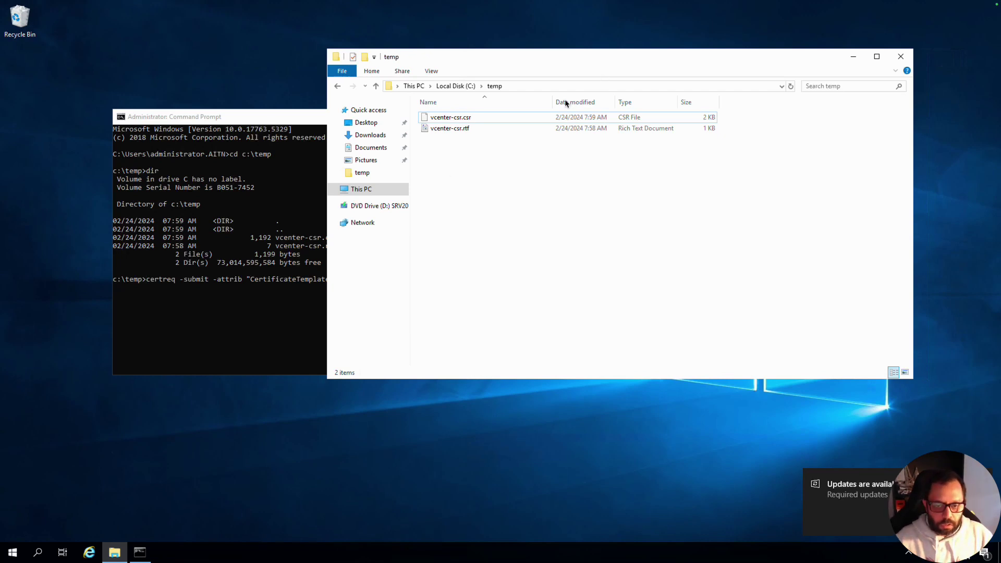
- Open Certification Authority and check vSphere-template under aitn-ROOTCA01-CA's Certificate Templates
left_click(13, 552)
type("run")
key("Return")
key("Return")
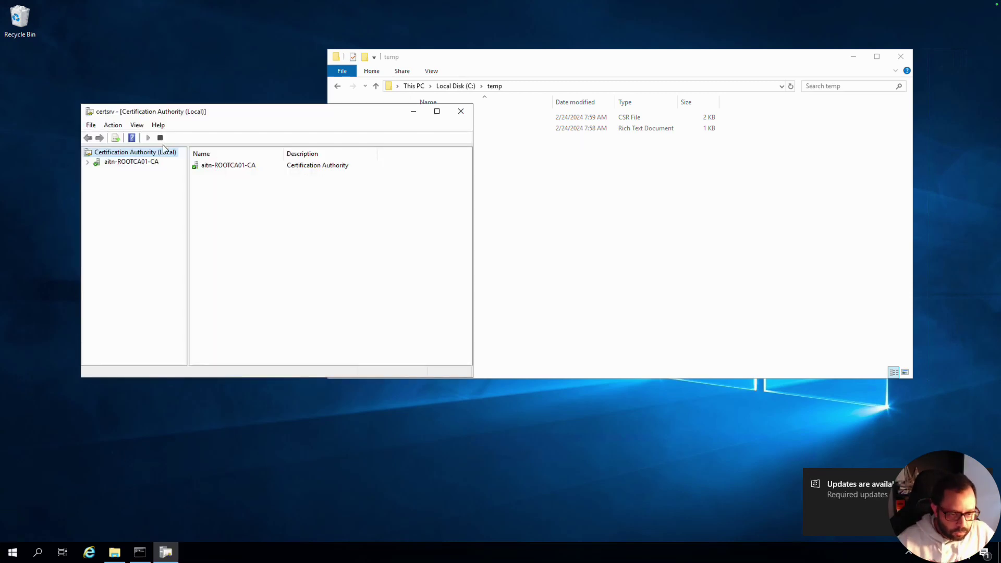
double_click(133, 162)
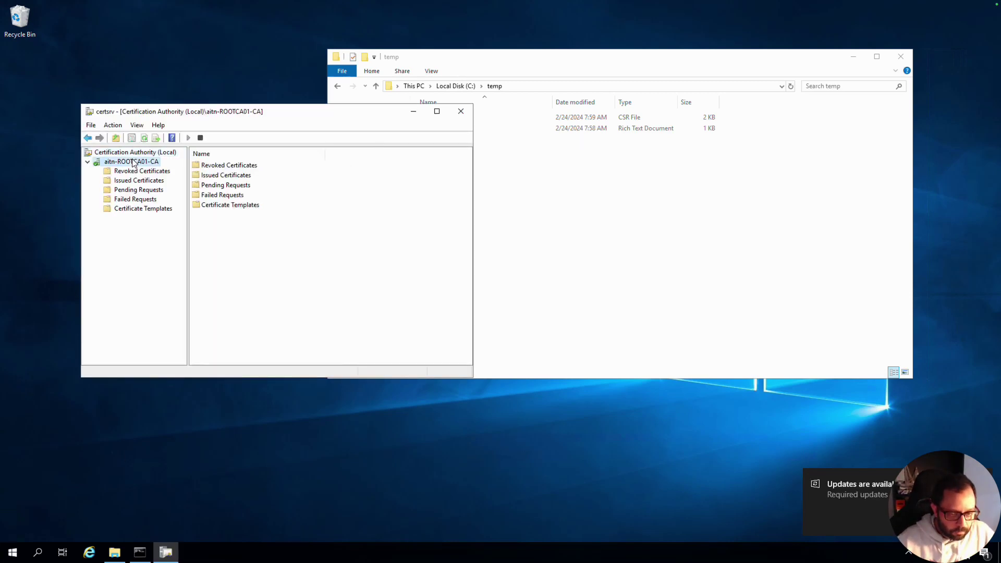
left_click(148, 209)
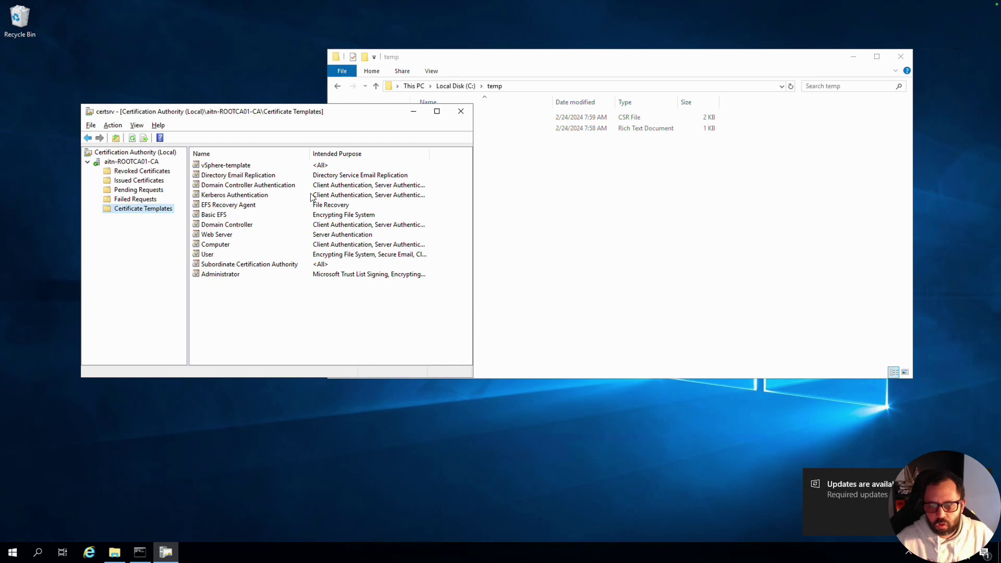
left_click(234, 168)
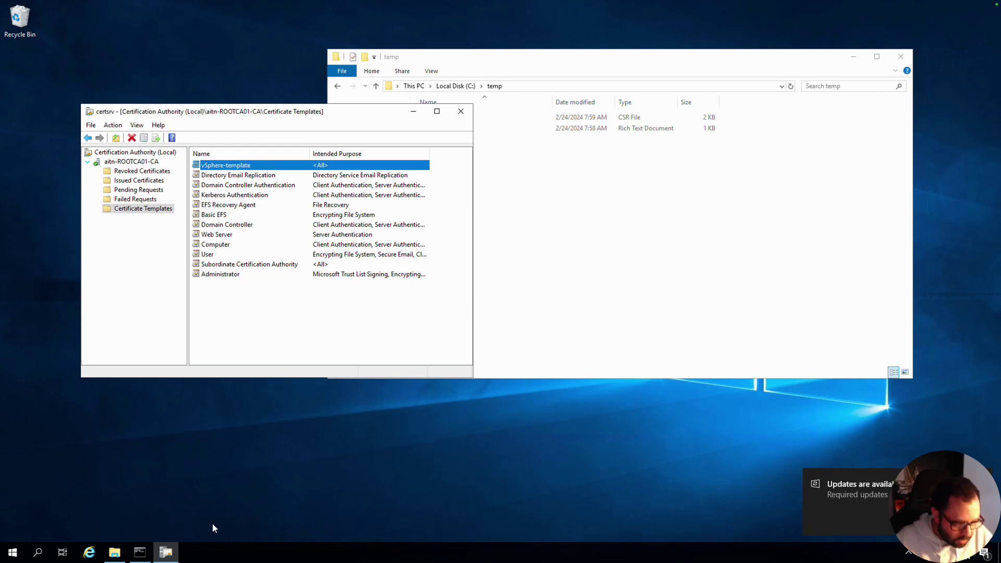
left_click(140, 552)
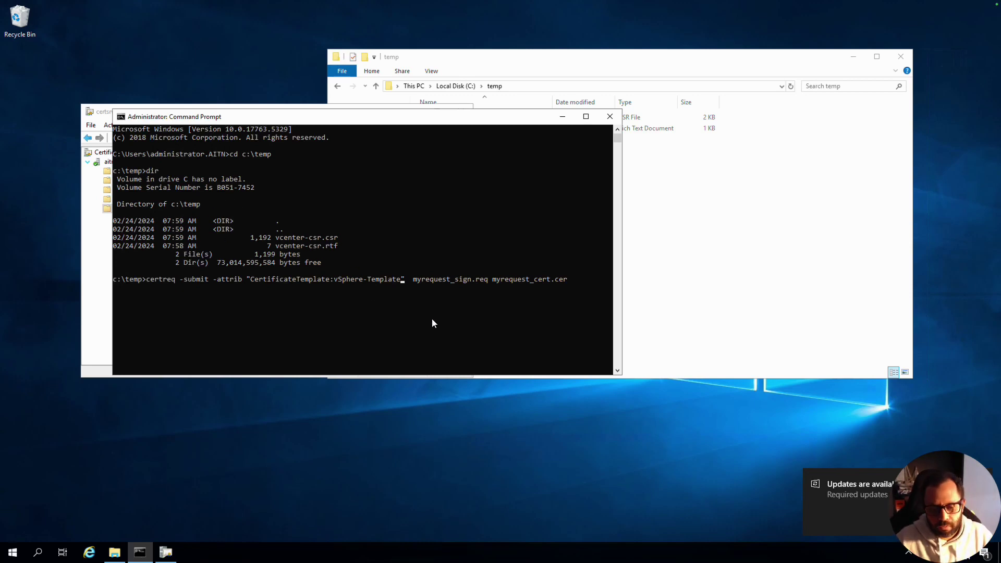
- Delete the myrequest_sign placeholder from the certreq command's request file name
key("Right")
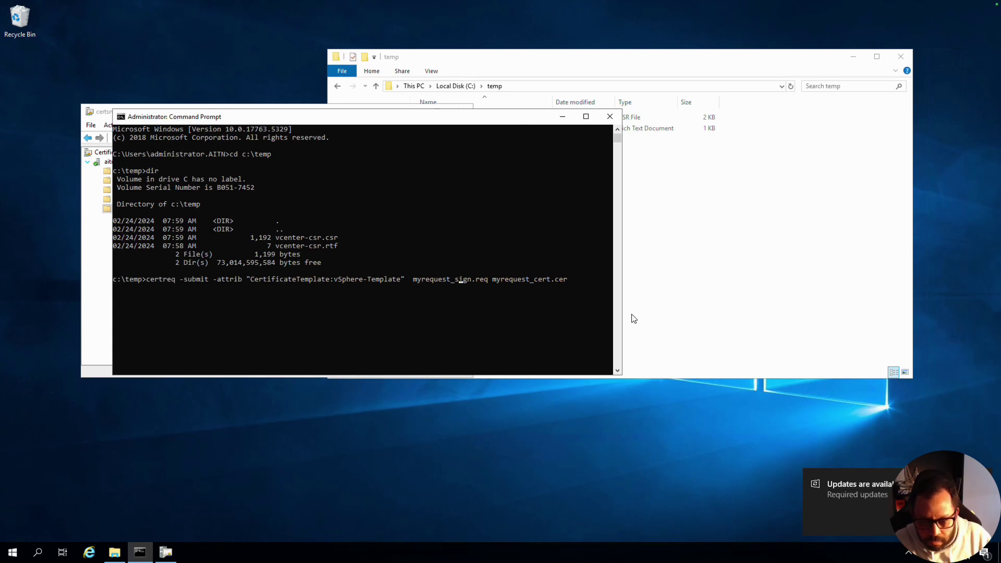
key("Left")
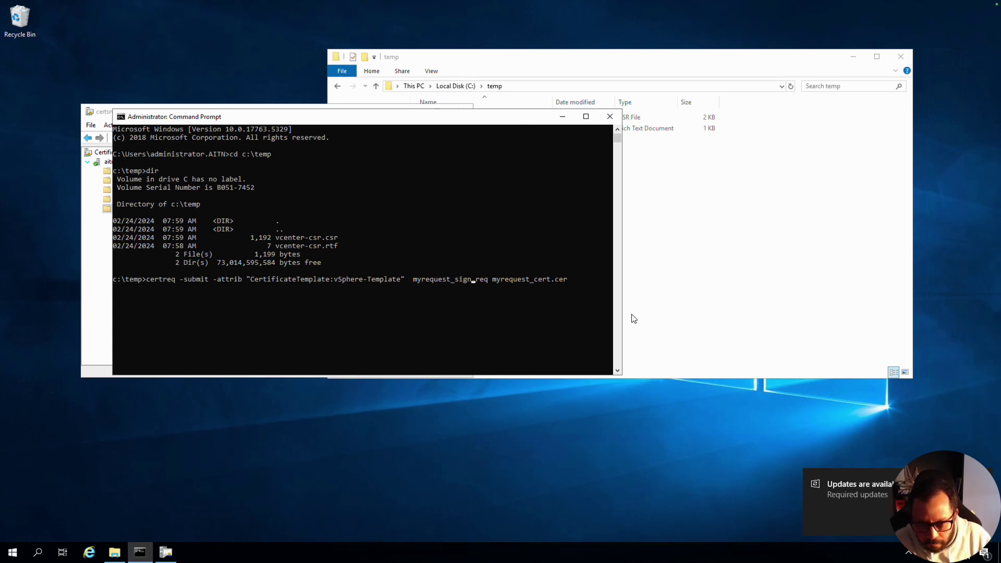
key("BackSpace")
key("BackSpace")
key("BackSpace")
key("BackSpace")
key("BackSpace")
key("BackSpace")
key("BackSpace")
key("BackSpace")
key("BackSpace")
key("BackSpace")
key("BackSpace")
key("BackSpace")
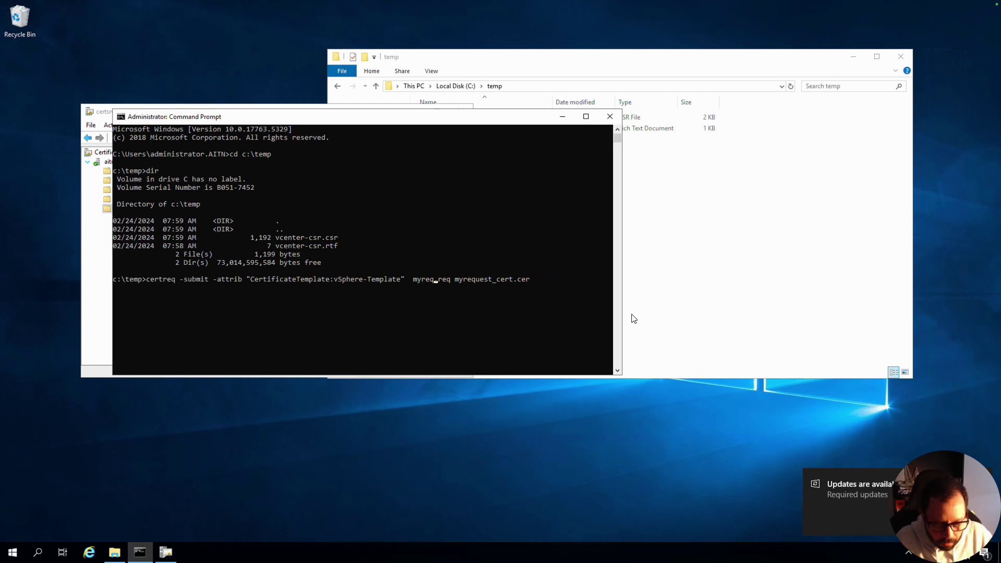
key("BackSpace")
key("BackSpace")
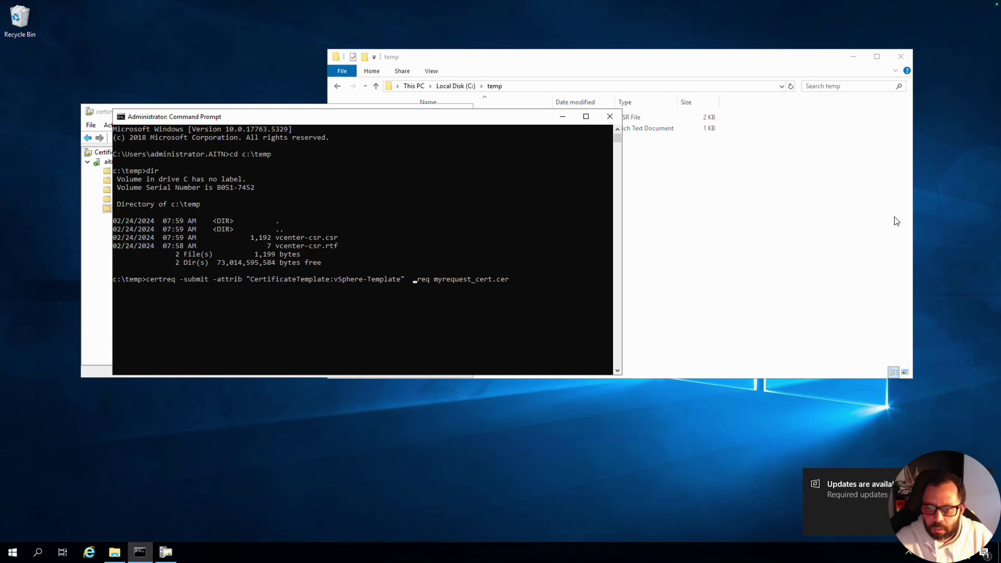
left_click(838, 225)
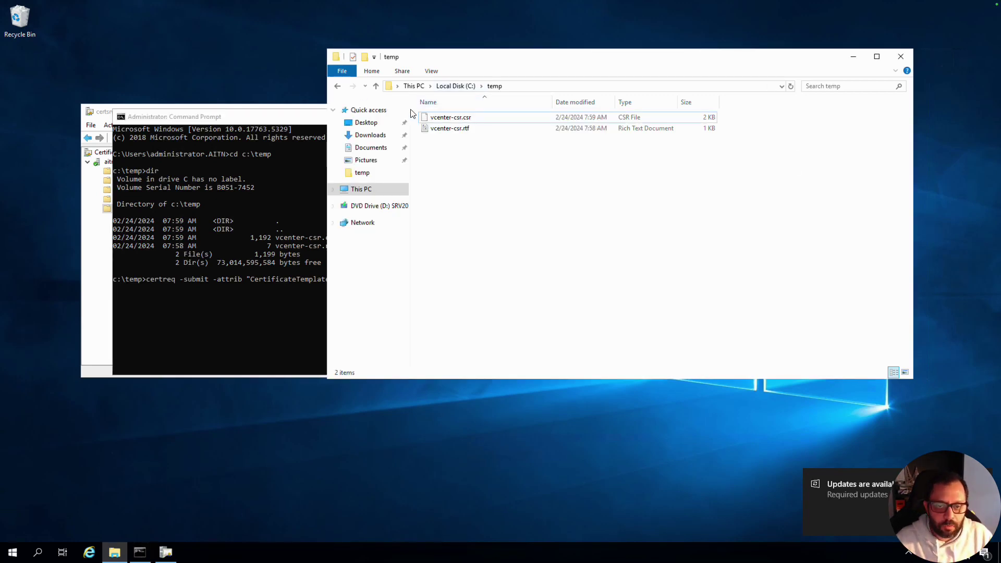
- Try opening vcenter-csr.csr and dismiss the cannot-open-this-file warnings
double_click(485, 119)
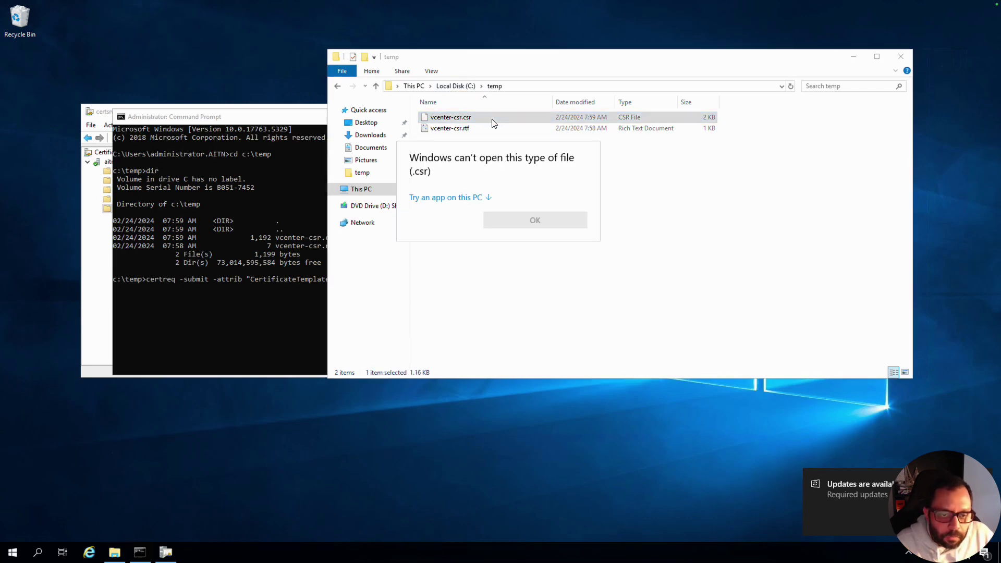
left_click(557, 216)
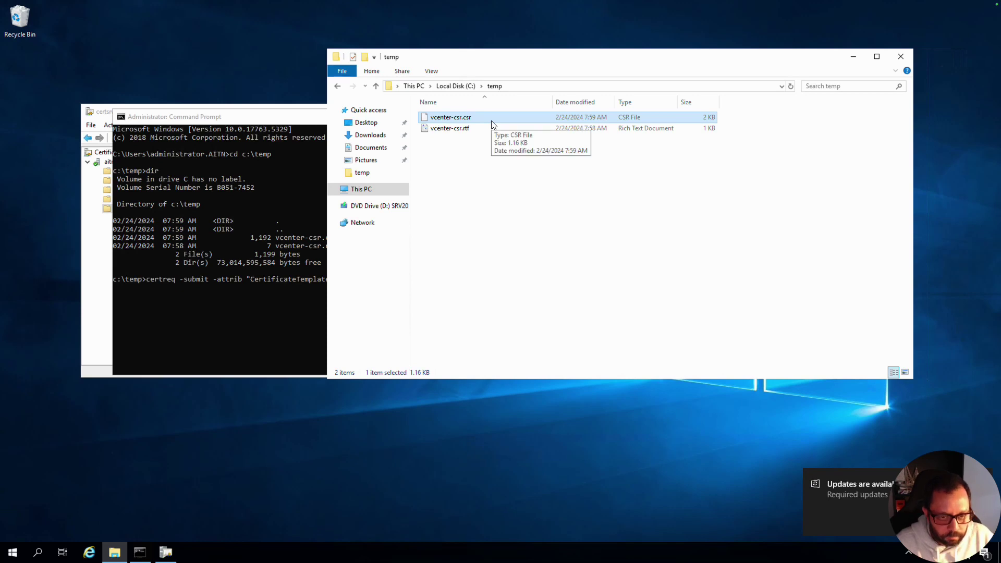
key("alt")
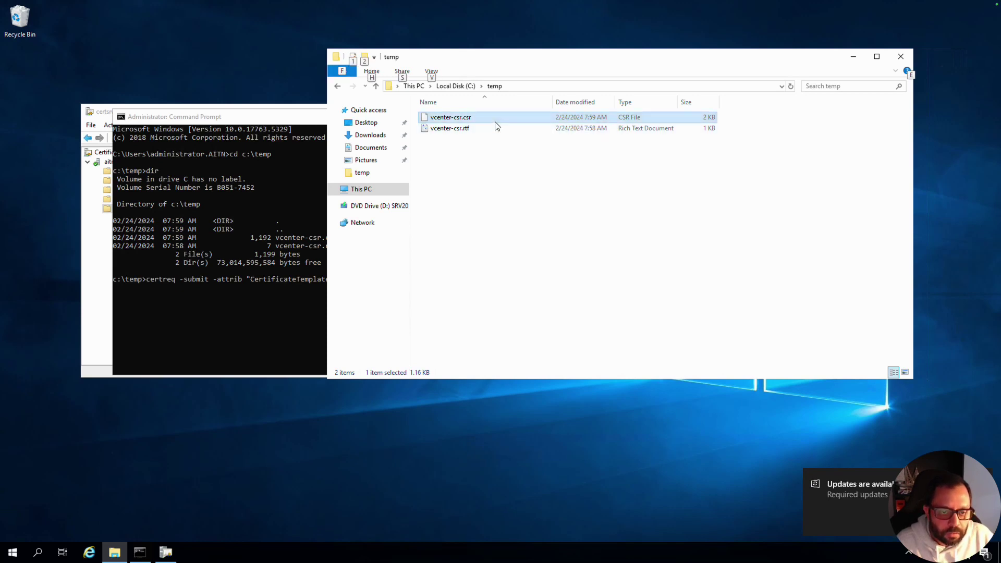
double_click(495, 122)
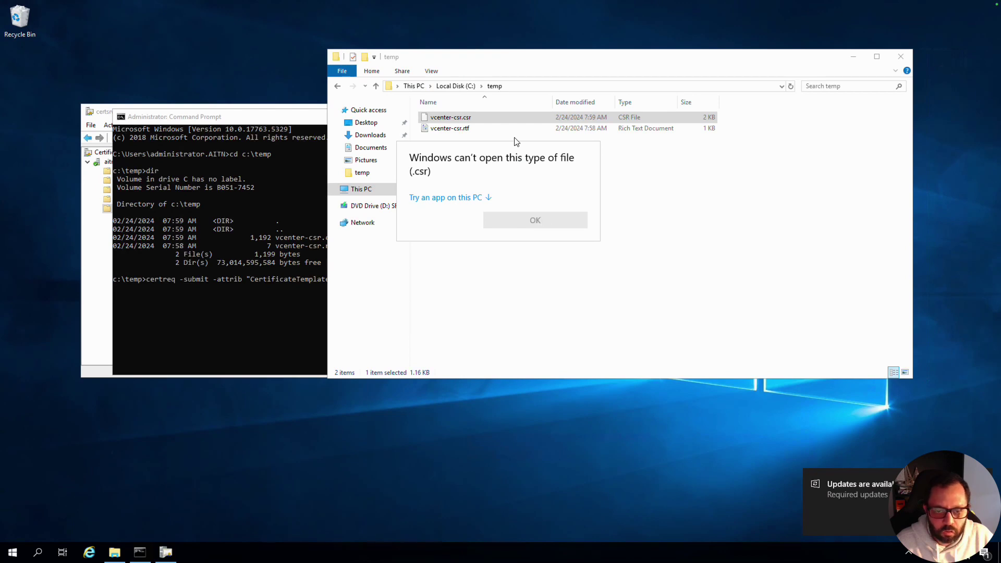
key("Escape")
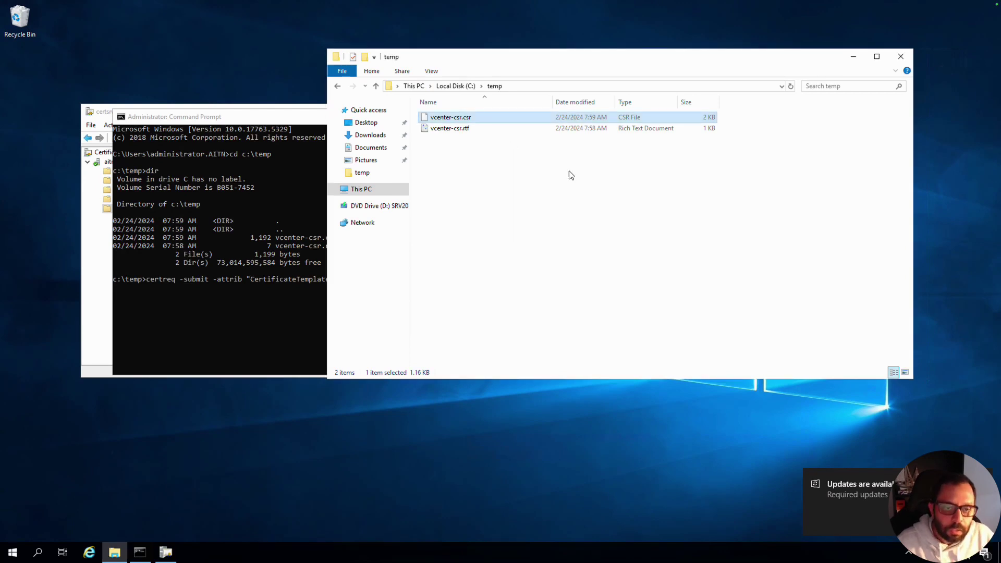
- Rename vcenter-csr.csr to vcenter-csr.req and accept the extension-change warning
right_click(470, 120)
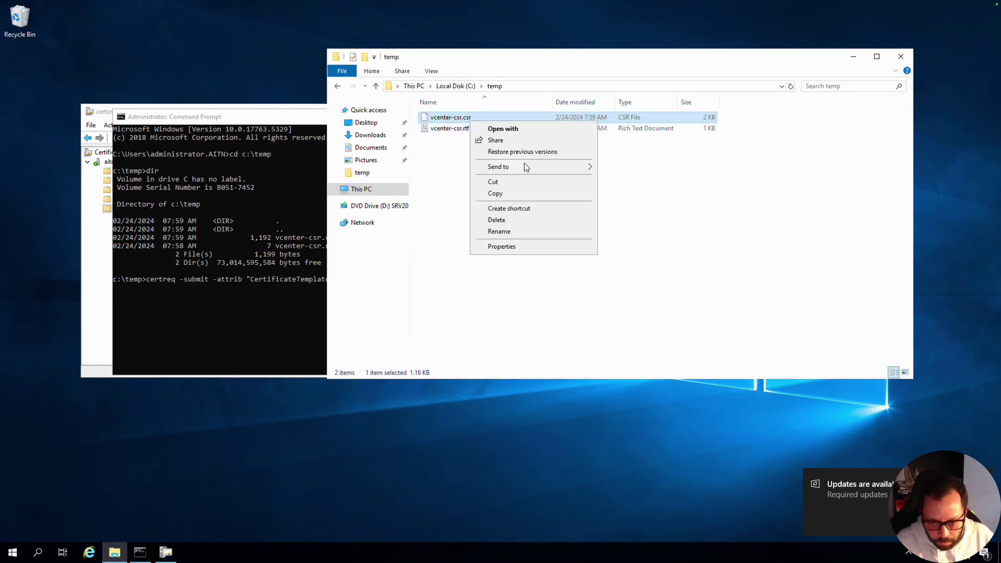
left_click(533, 231)
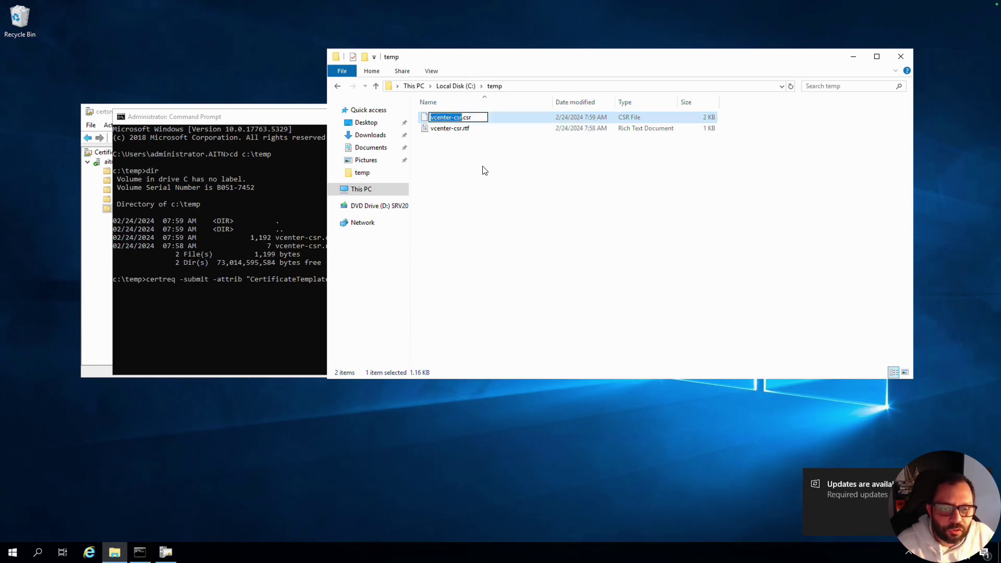
left_click(475, 116)
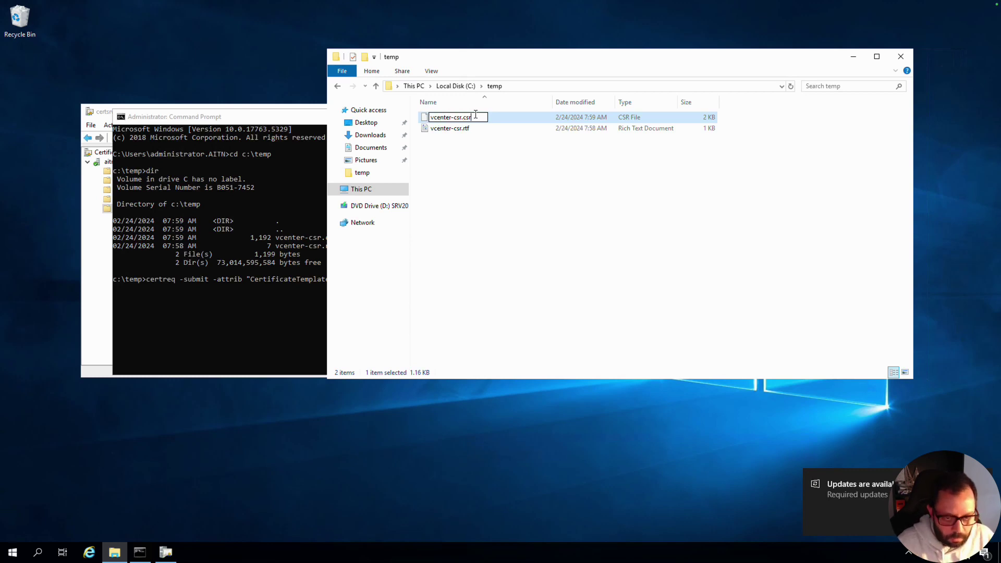
key("BackSpace")
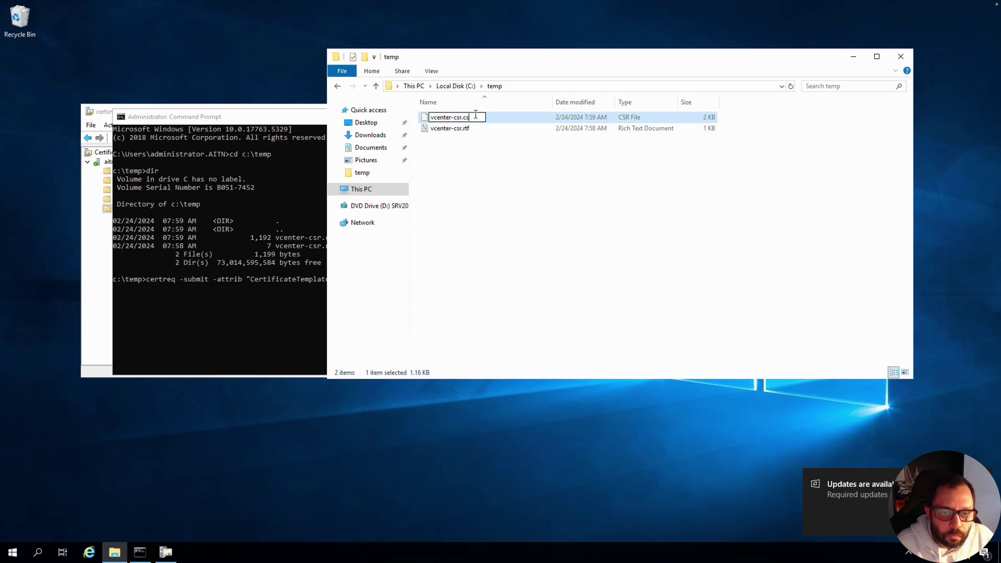
type("r")
key("BackSpace")
key("BackSpace")
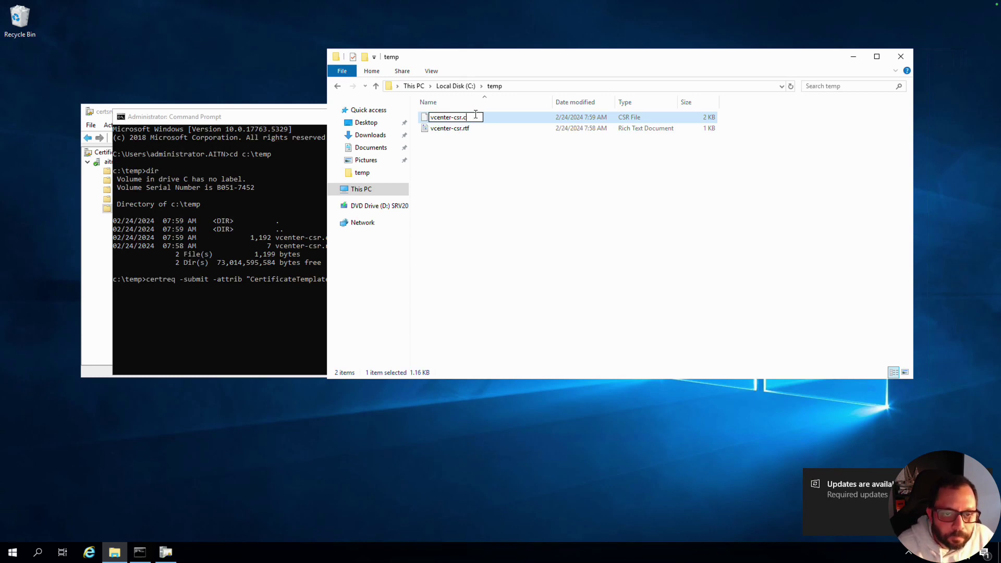
key("BackSpace")
type("req")
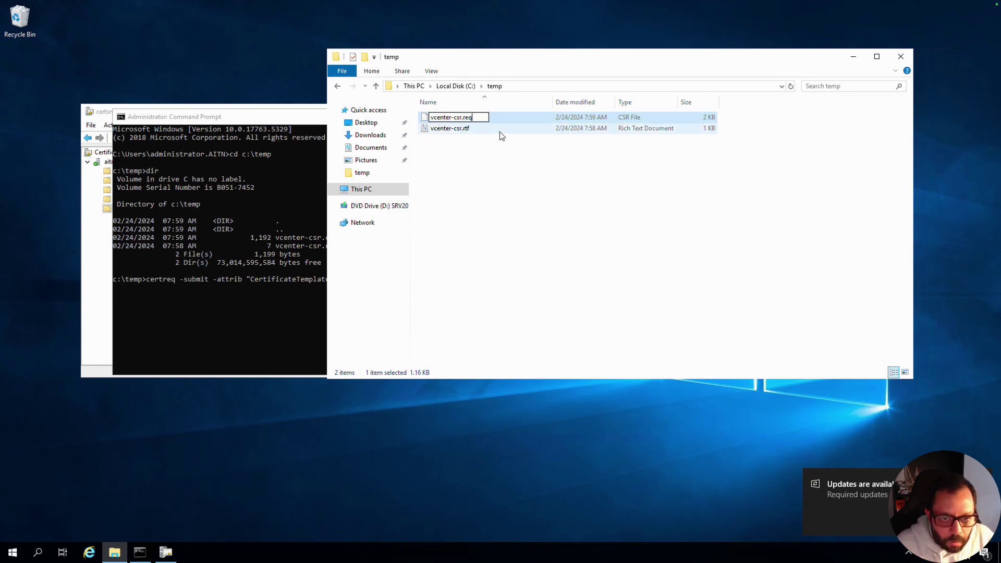
key("Return")
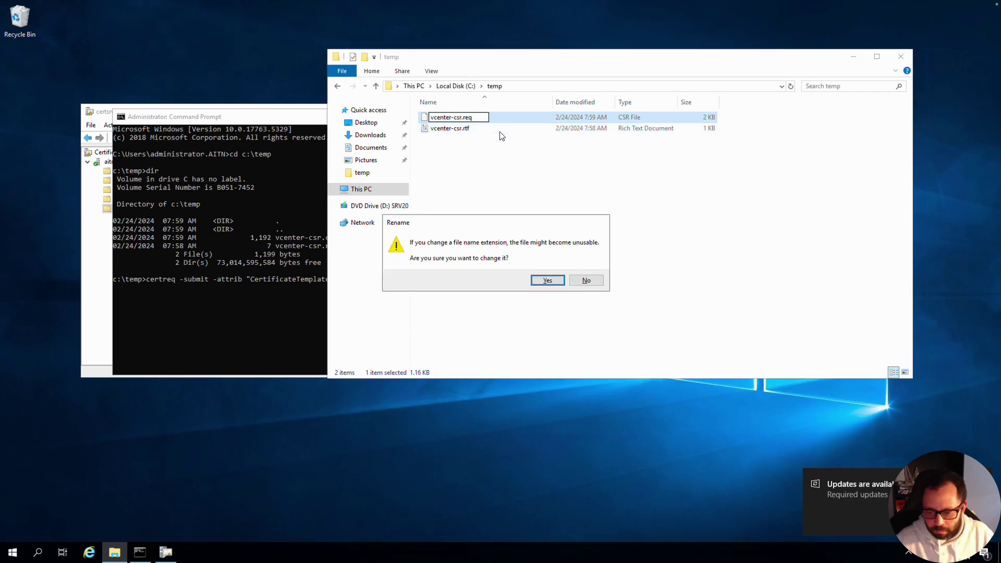
left_click(547, 281)
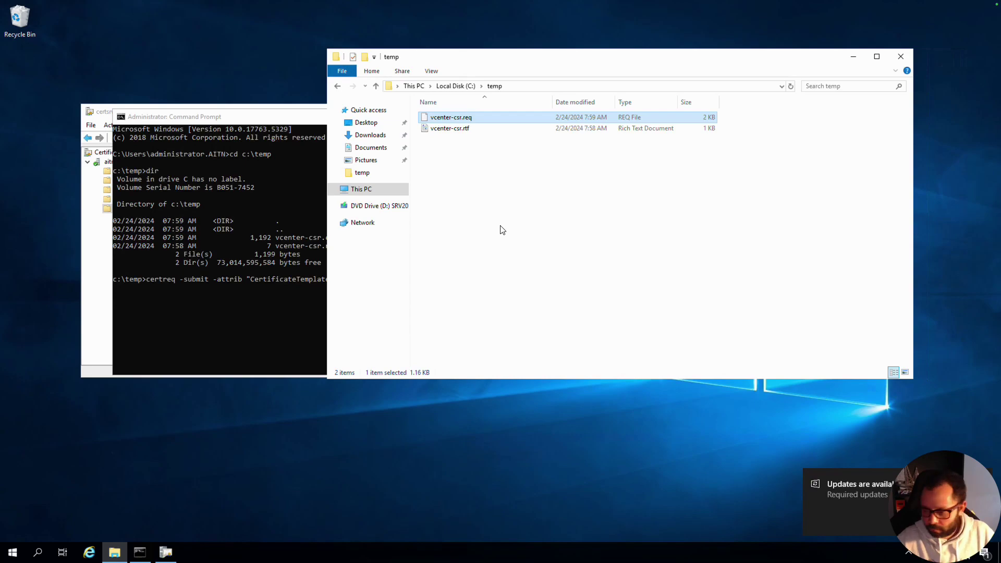
- Paste the blog's certreq submit command into Command Prompt
key("super+Tab")
key("super+Tab")
type("certreq -submit -attrib \"CertificateTemplate:TEMPLATENAME\"  myrequest_sign.req myrequest_cert.cer")
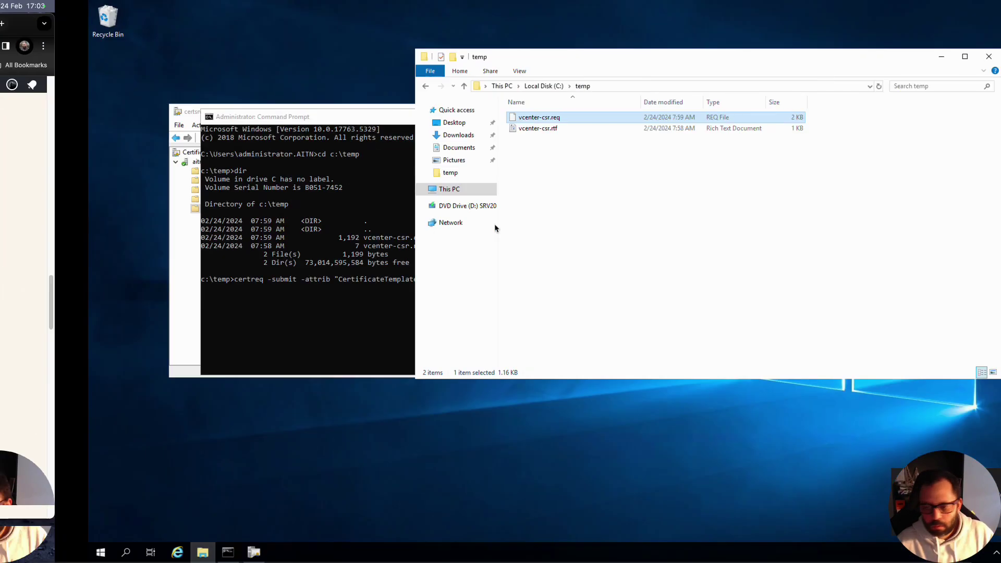
left_click(276, 303)
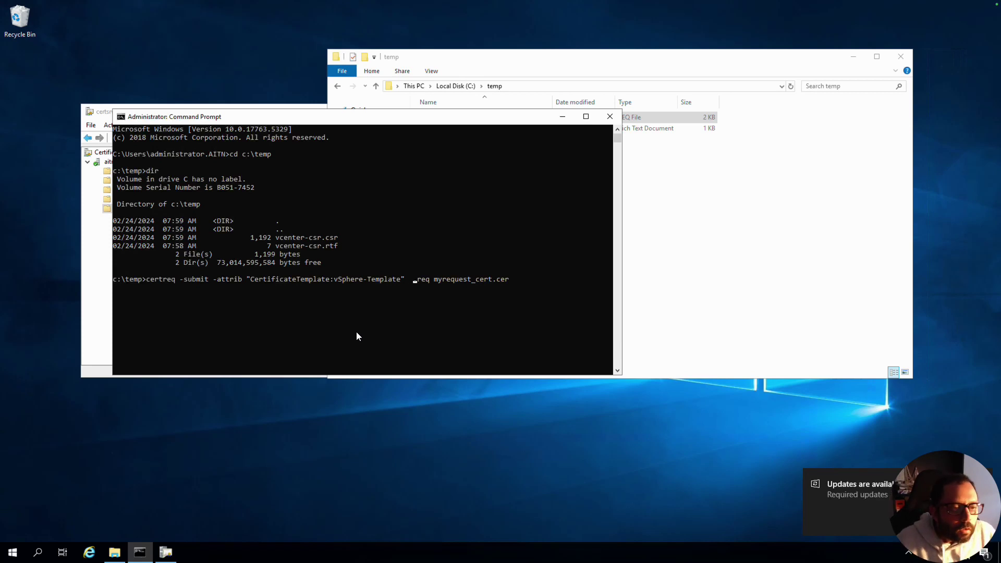
- Run certreq -submit with vcenter-csr.req as input and vcenter-cert-cer as the output file
key("Delete")
key("Delete")
key("Delete")
key("BackSpace")
key("BackSpace")
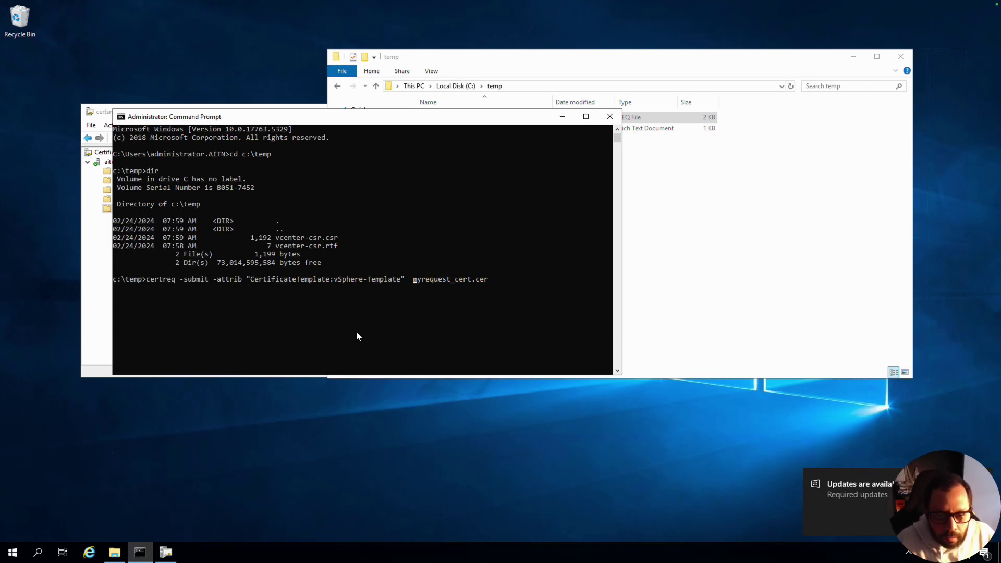
key("Left")
key("Left")
type("vce")
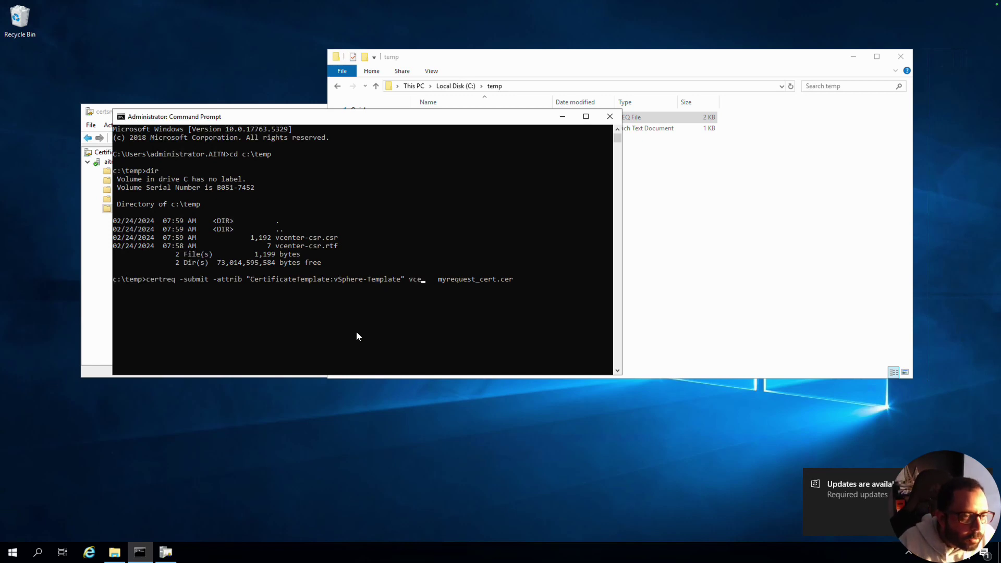
type("nt")
key("Tab")
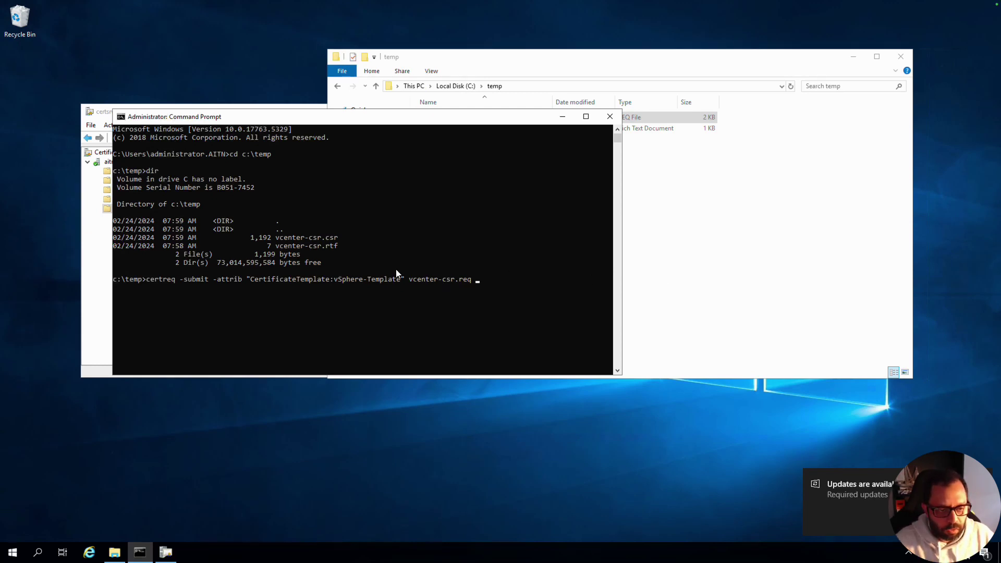
type("vcenter-c")
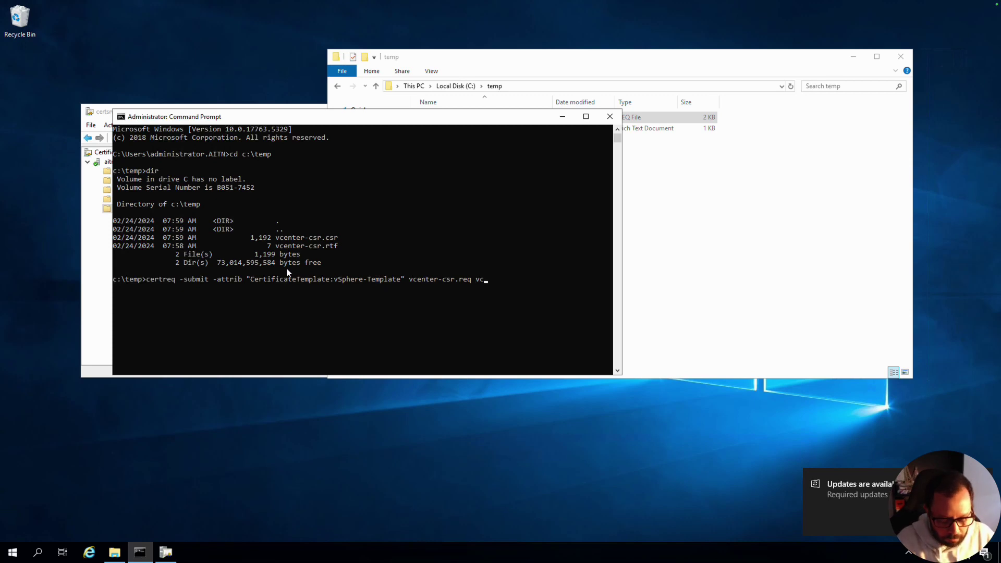
type("e")
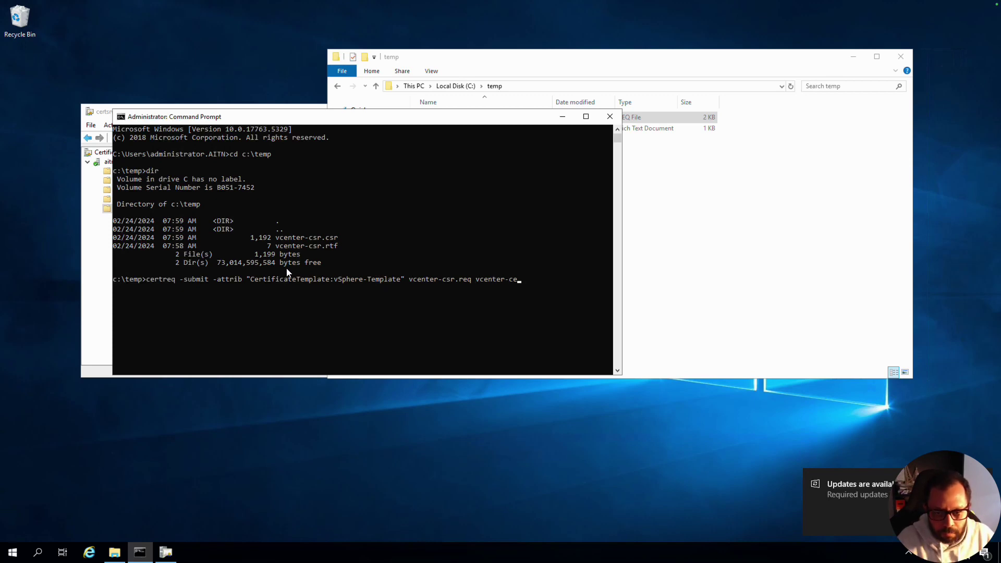
type("rt-csr")
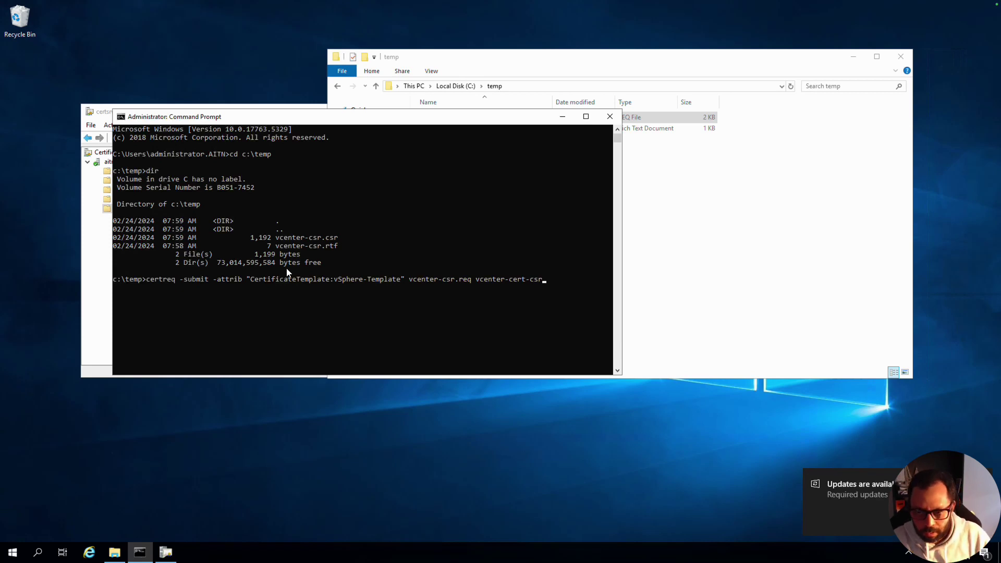
key("BackSpace")
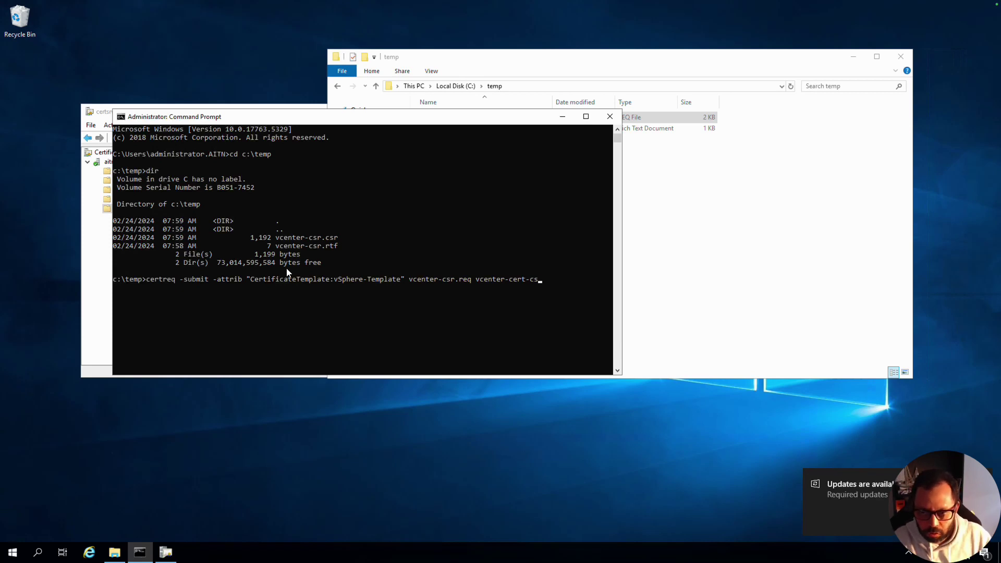
type("r")
key("BackSpace")
key("BackSpace")
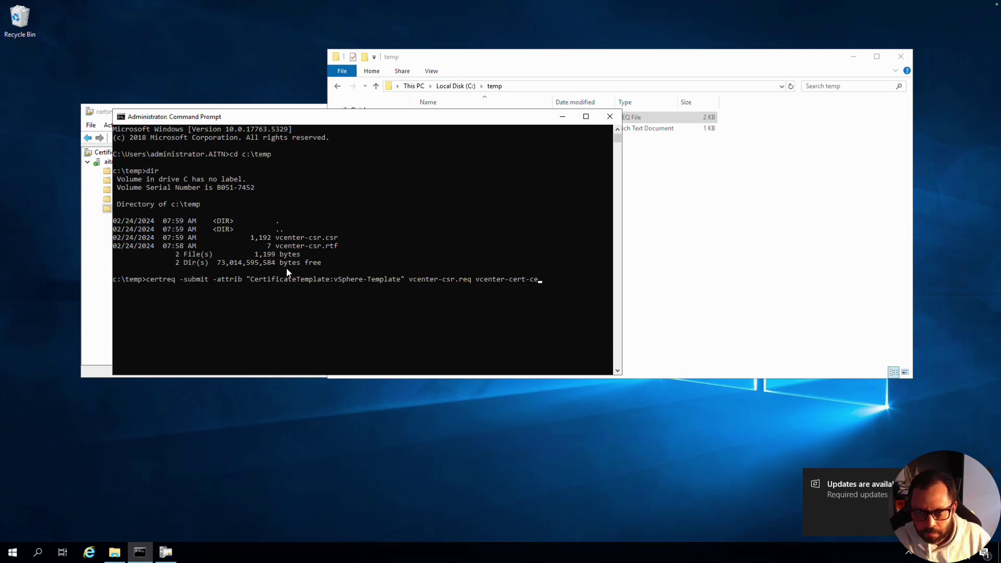
type("er")
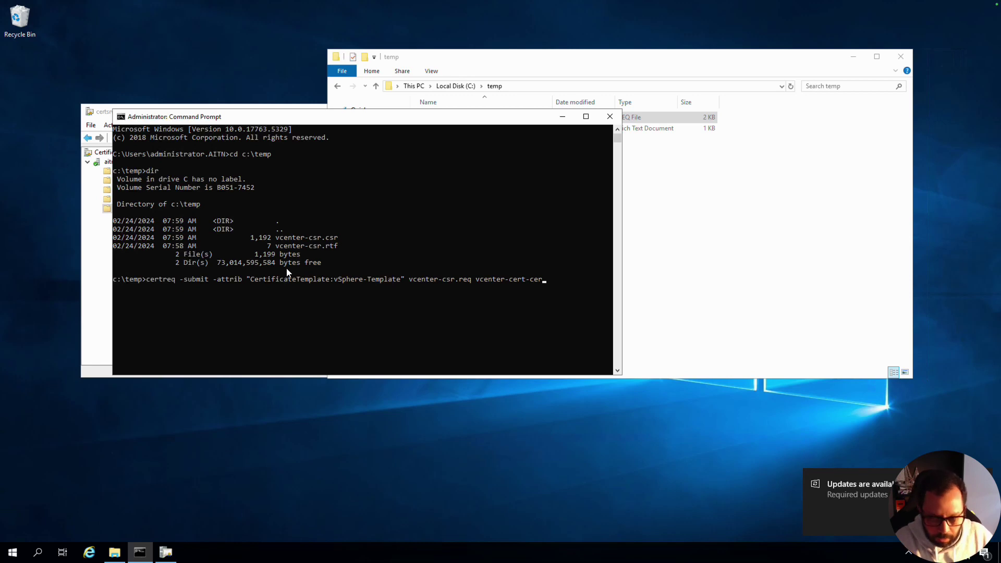
key("Return")
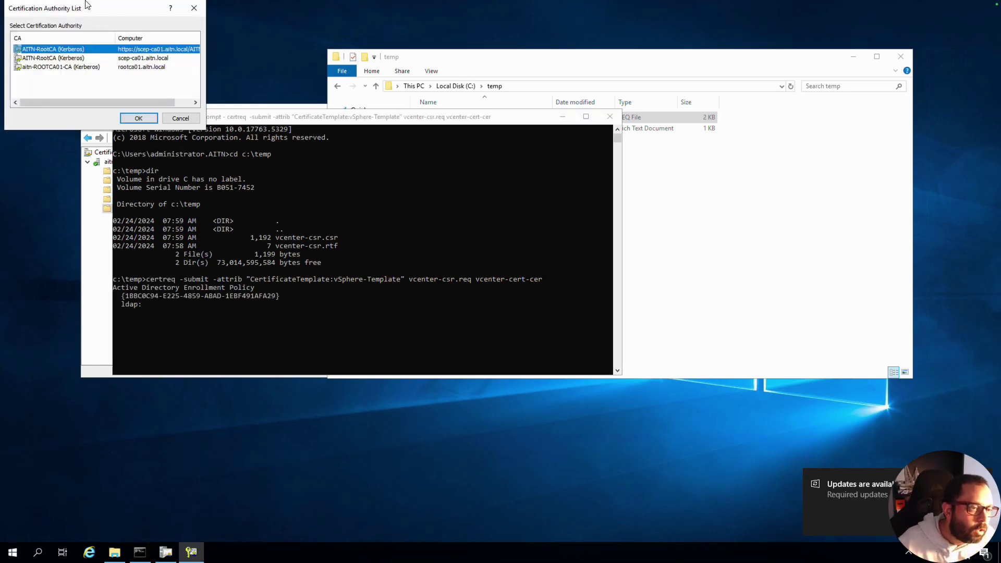
- Pick aitn-ROOTCA01-CA in the authority list so request 16 is issued
left_click_drag(91, 13, 756, 168)
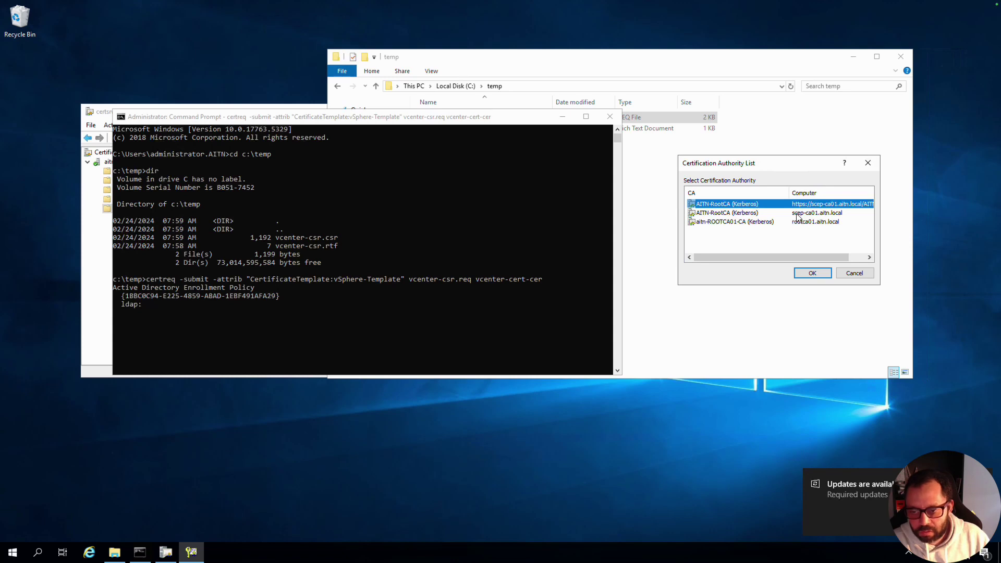
left_click(796, 213)
key("Down")
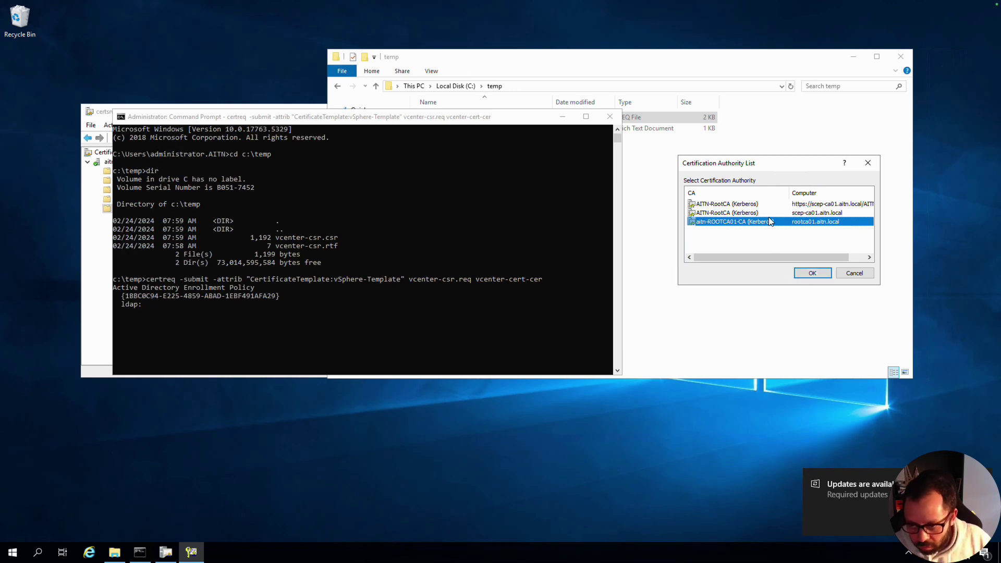
left_click(813, 271)
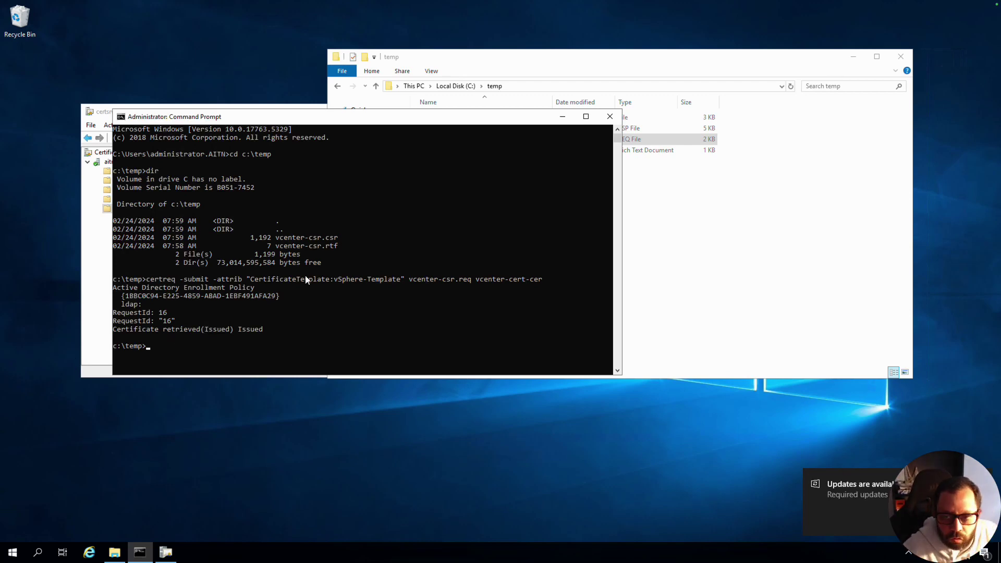
left_click(662, 183)
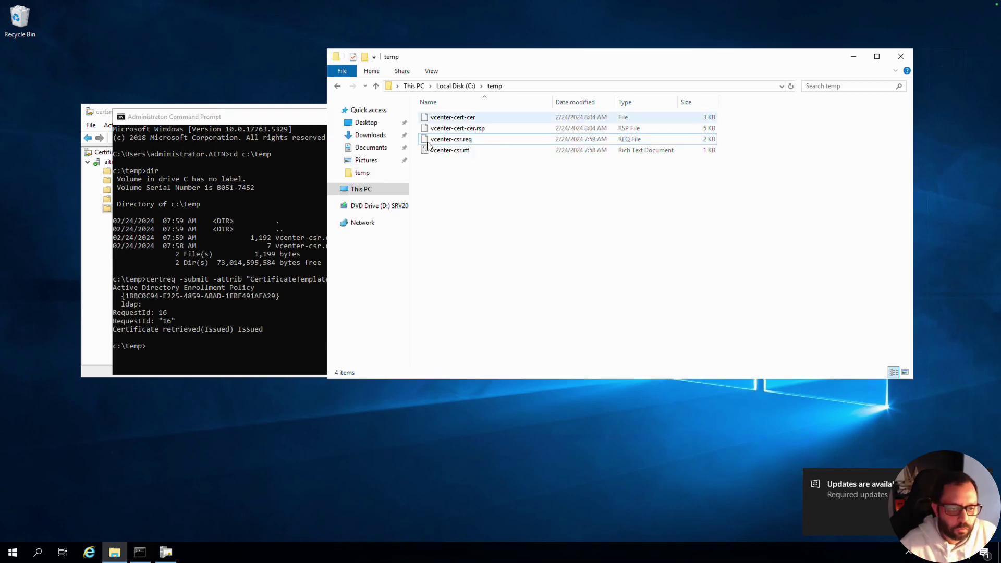
left_click(500, 119)
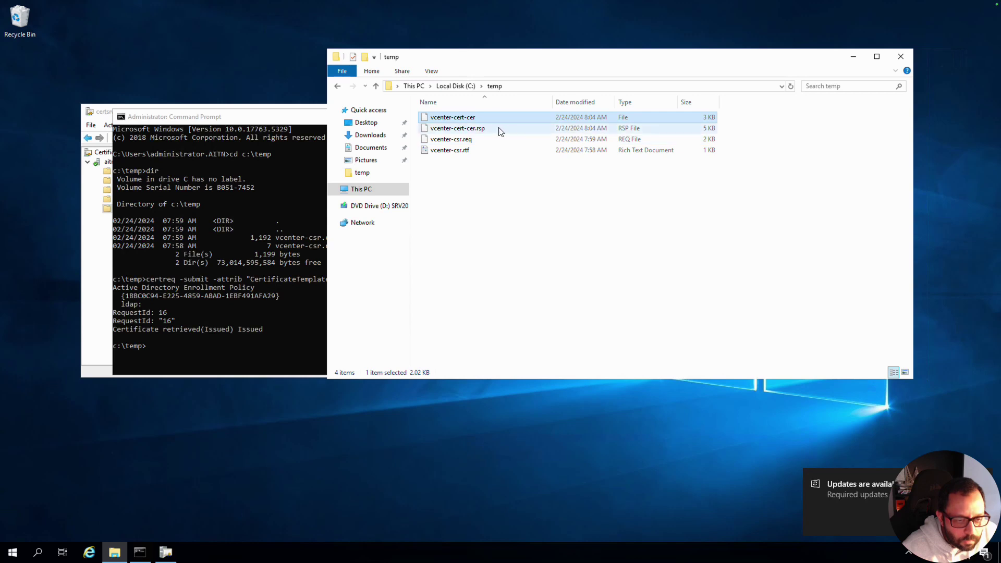
left_click(501, 129)
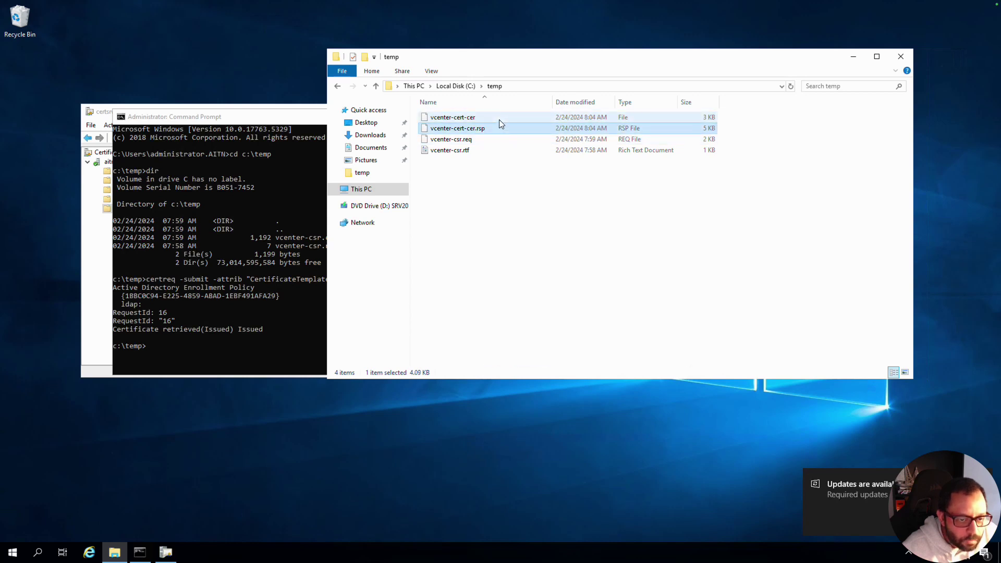
left_click(499, 117)
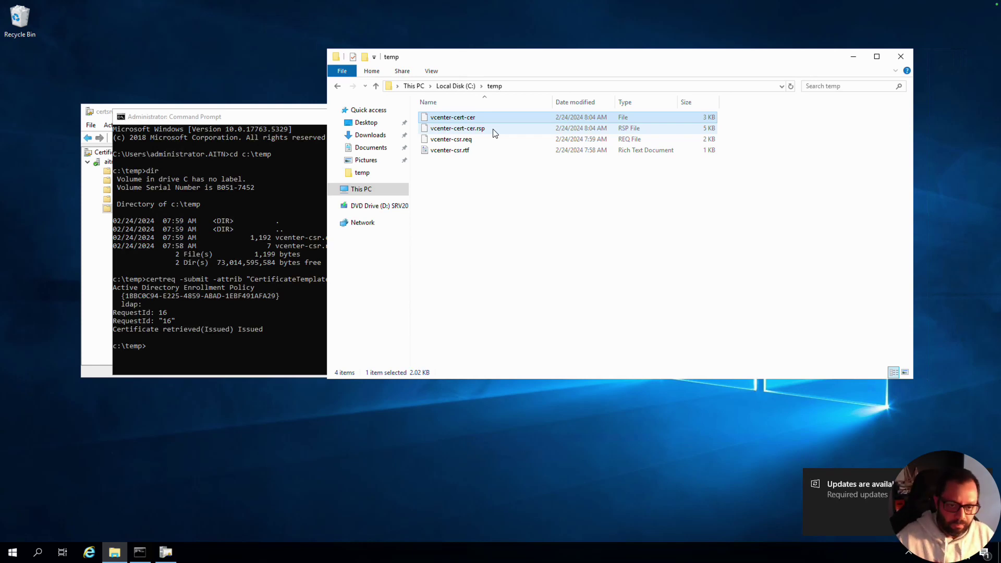
left_click(500, 152)
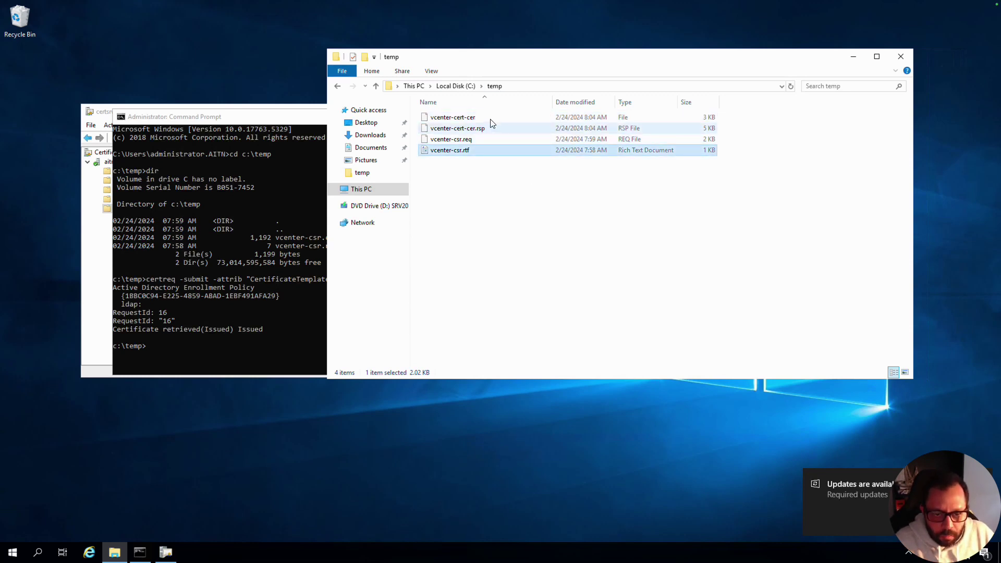
left_click(503, 118)
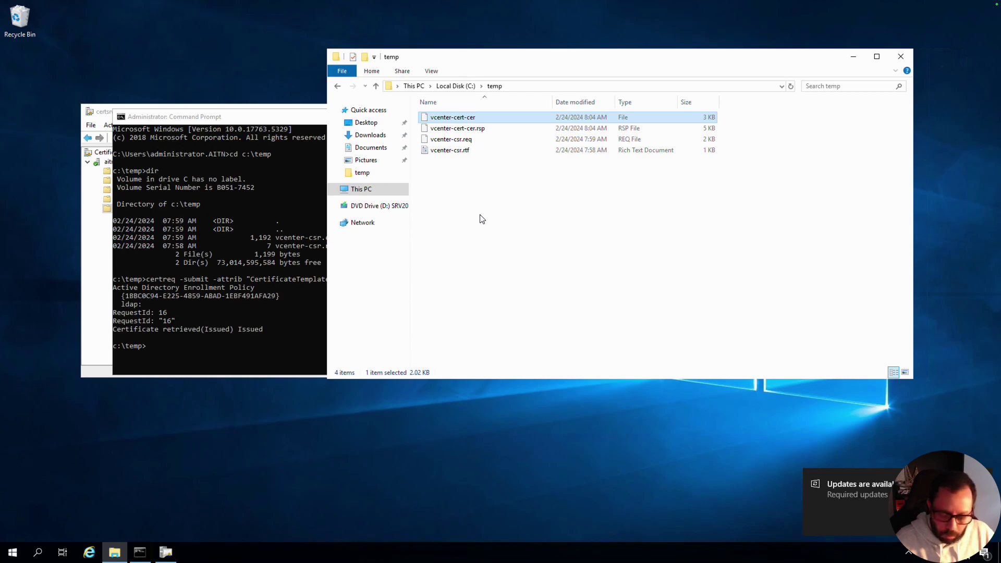
- Switch to the Mac desktop and bring up the certs folder holding vcenter-cert-cer
key("ctrl+Left")
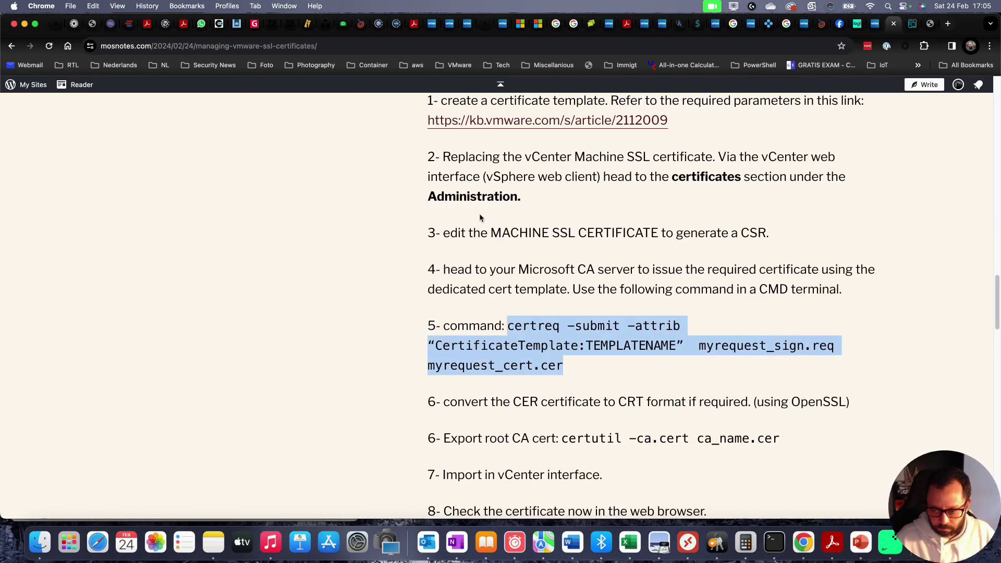
key("super+Tab")
key("ctrl+Right")
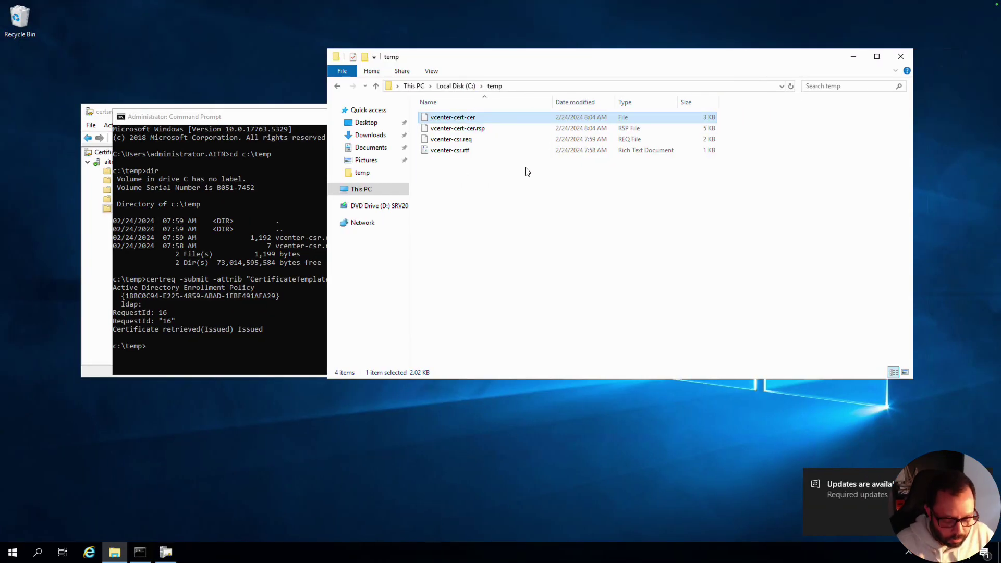
key("ctrl+Left")
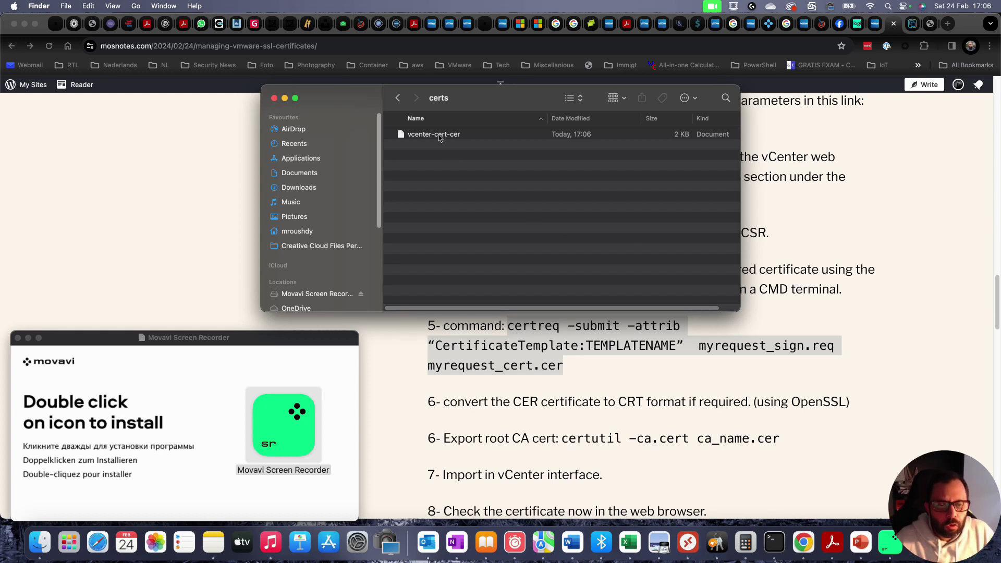
- Close the Generate CSR wizard and choose Import and Replace Certificate for Machine SSL
left_click(194, 193)
key("ctrl+Tab")
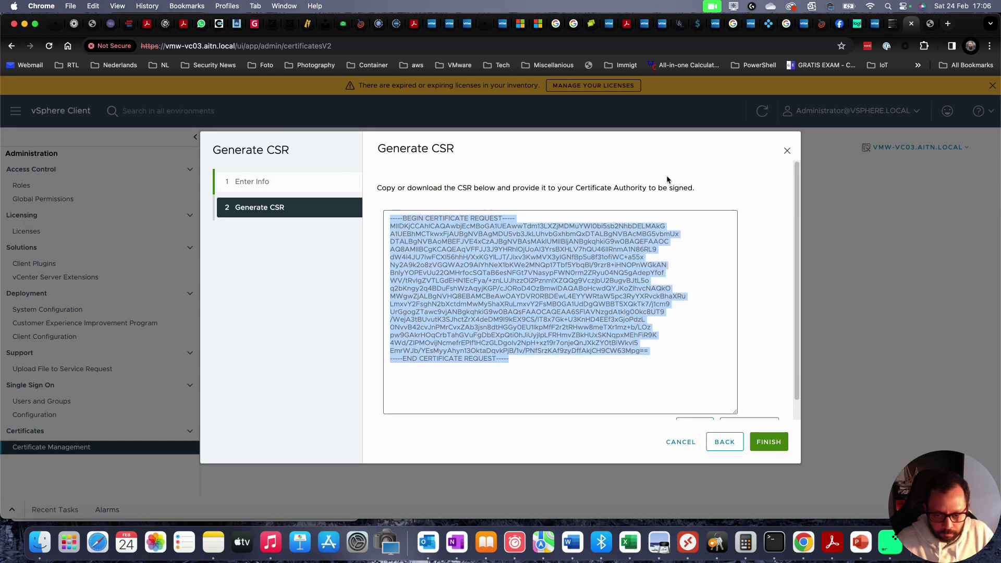
scroll(724, 293, "down", 1)
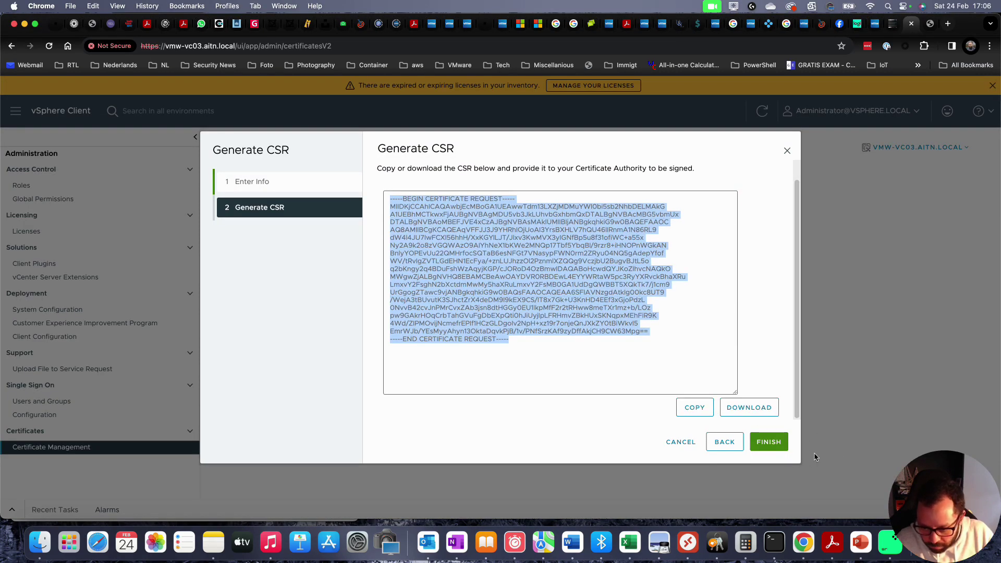
left_click(779, 447)
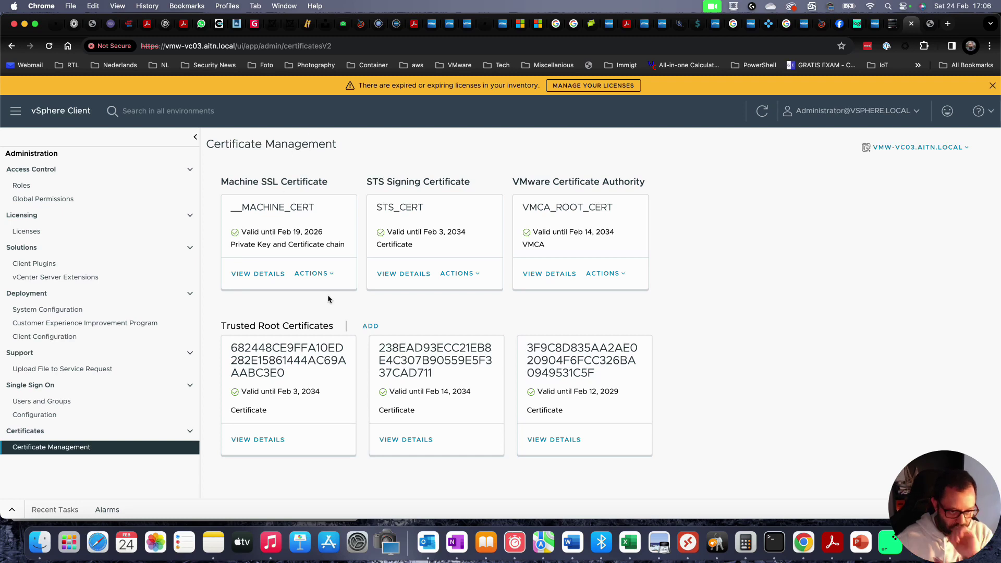
left_click(327, 278)
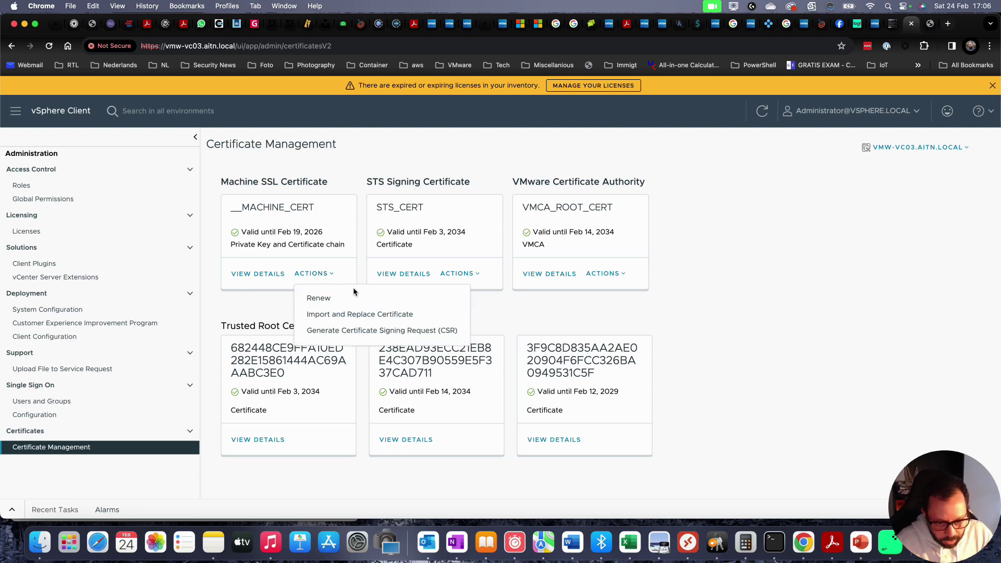
left_click(344, 317)
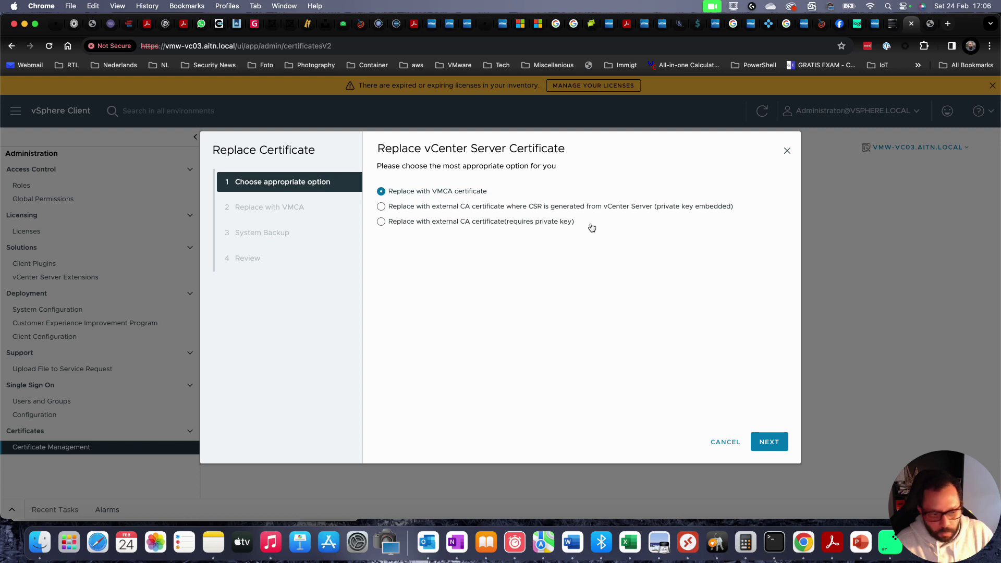
- Pick 'Replace with external CA certificate where CSR is generated from vCenter Server' and continue
left_click(411, 211)
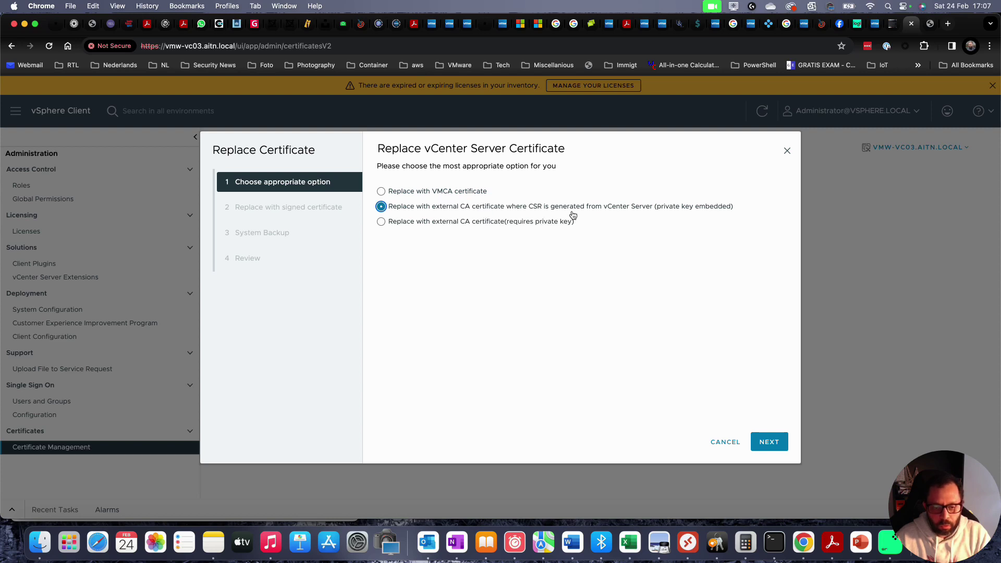
left_click(769, 443)
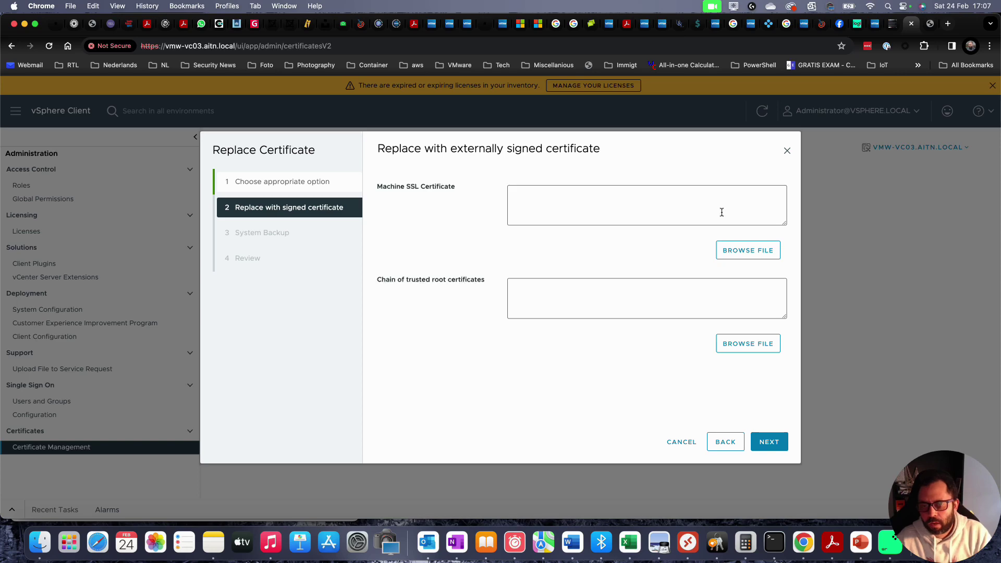
left_click(753, 251)
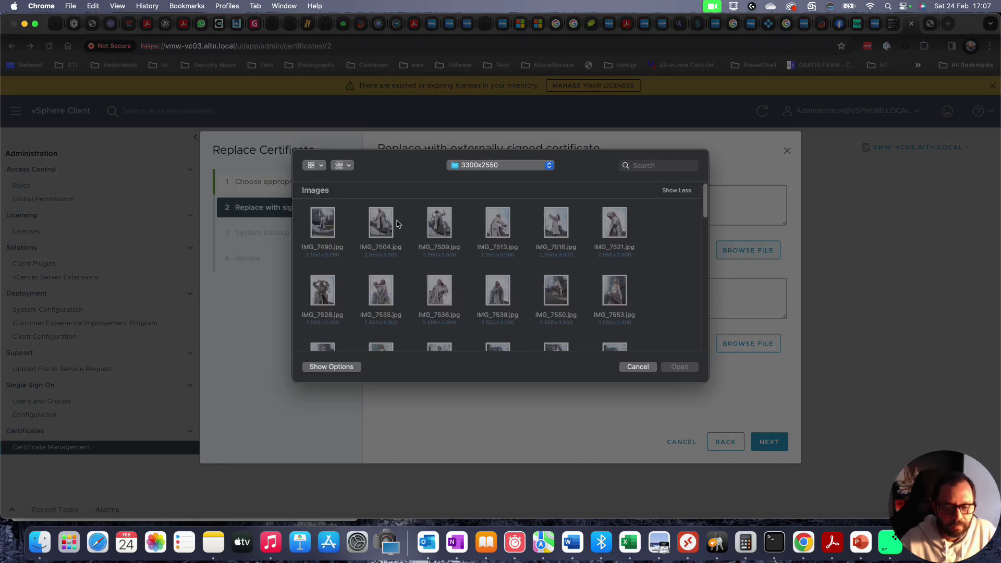
key("super+Up")
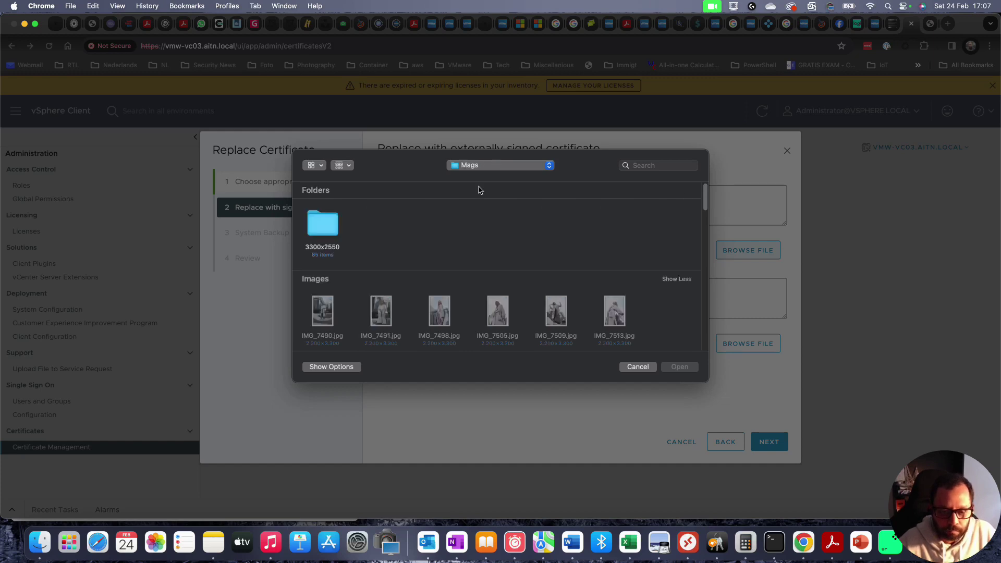
key("super+Up")
key("super+Up")
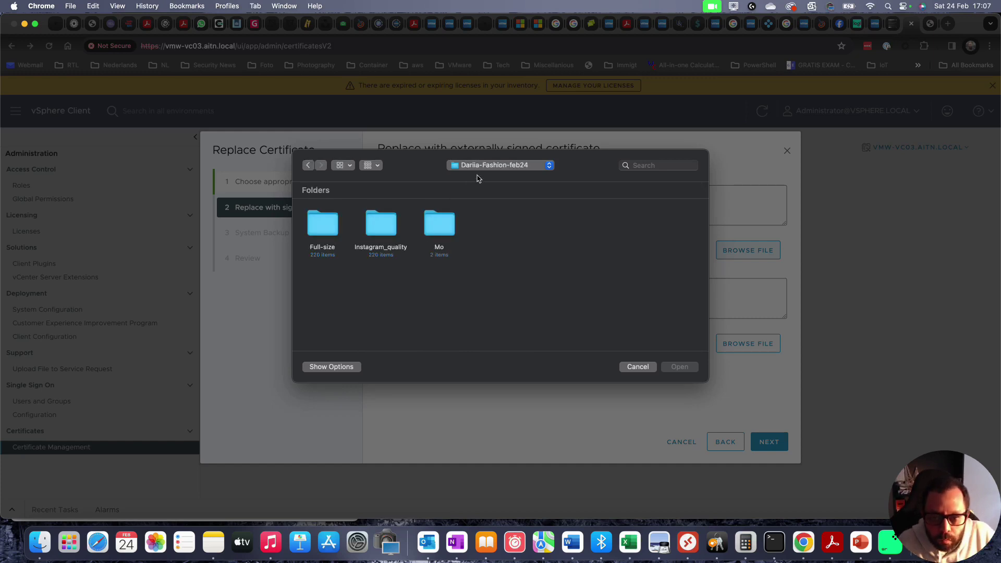
key("super+Up")
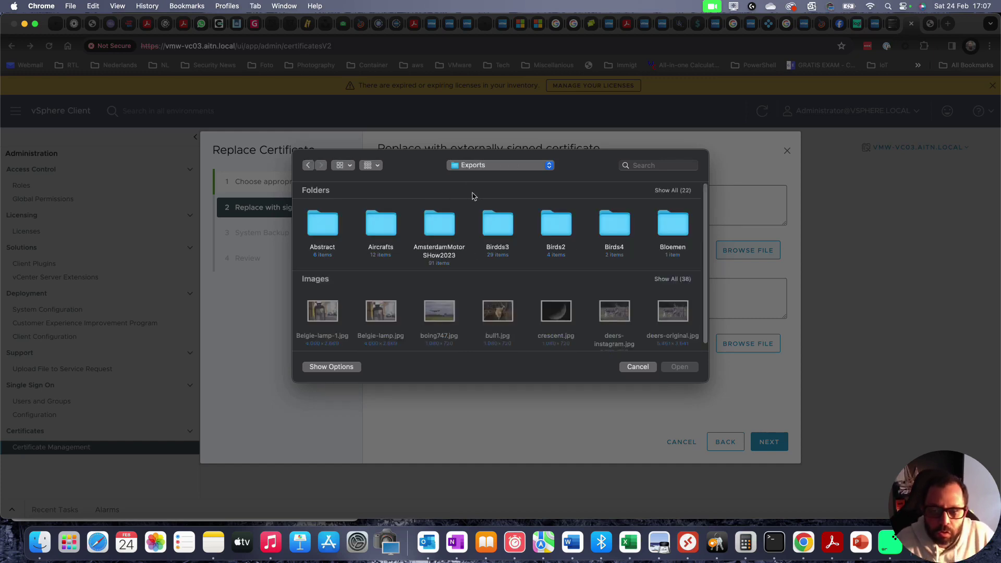
key("super+Up")
key("super+Up")
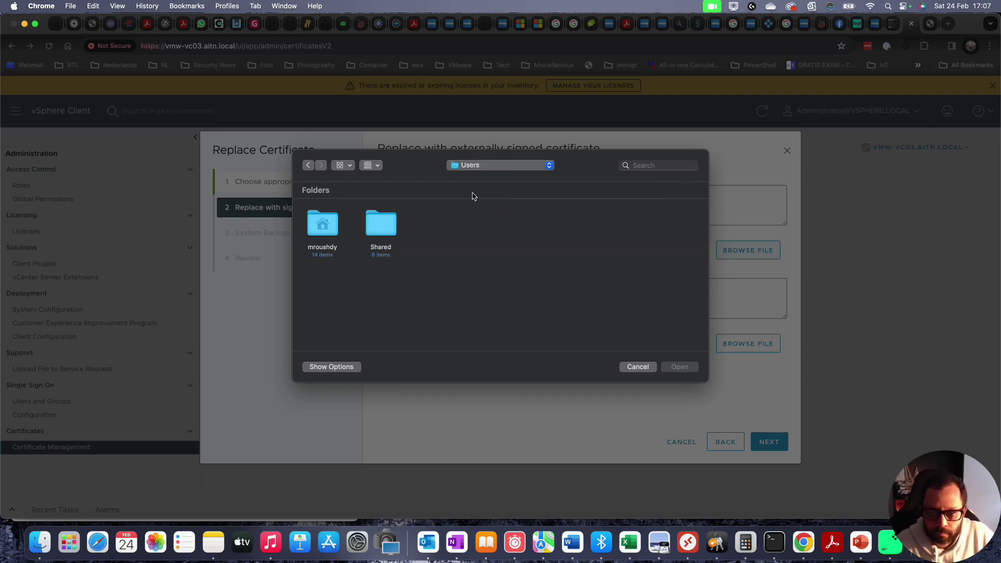
left_click(531, 167)
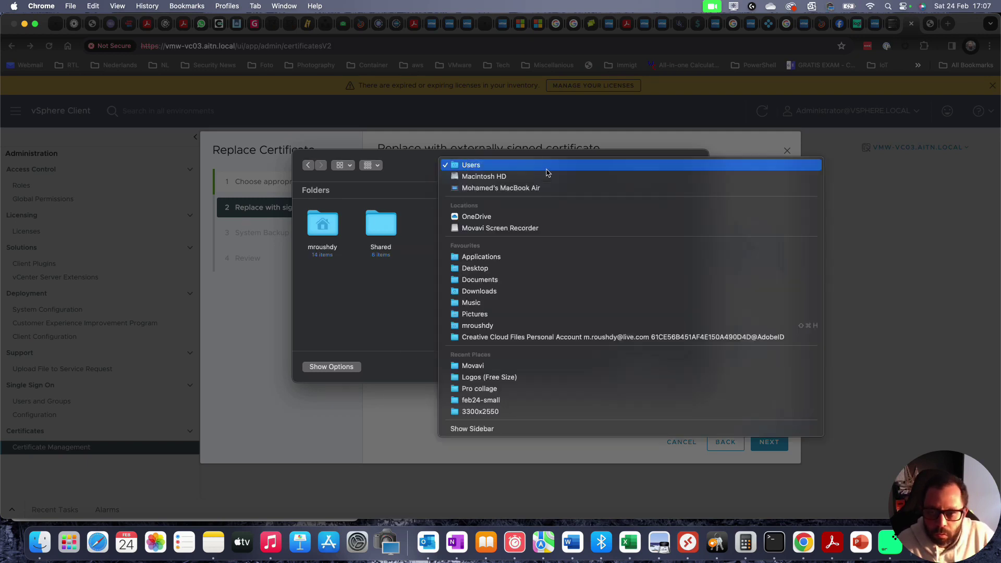
left_click(519, 291)
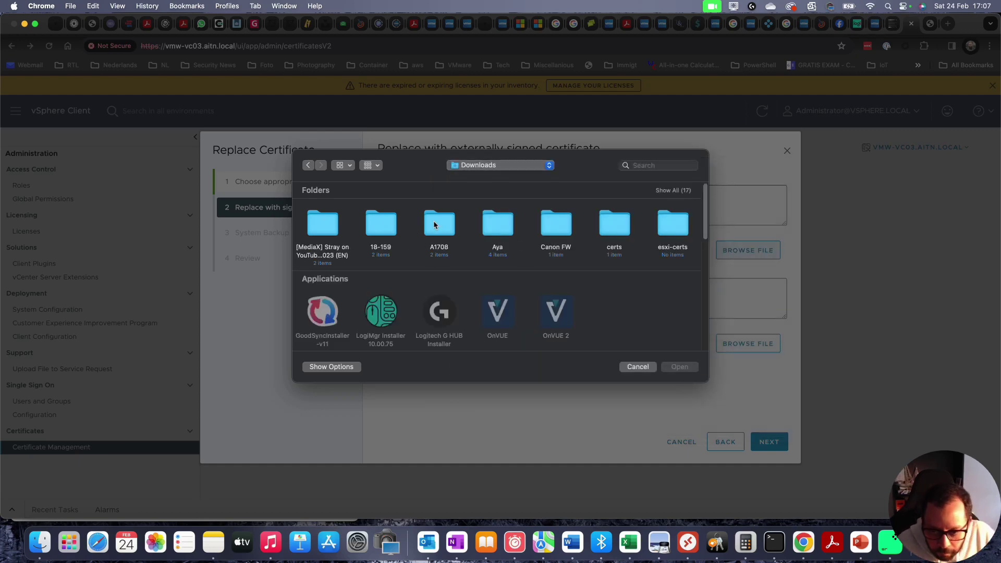
left_click(369, 171)
left_click(348, 172)
left_click(348, 172)
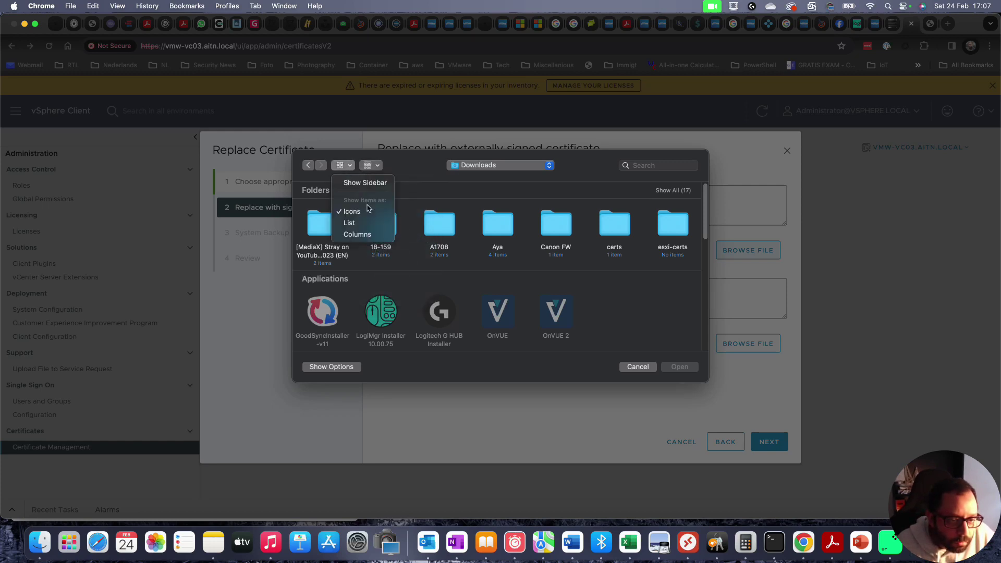
left_click(365, 224)
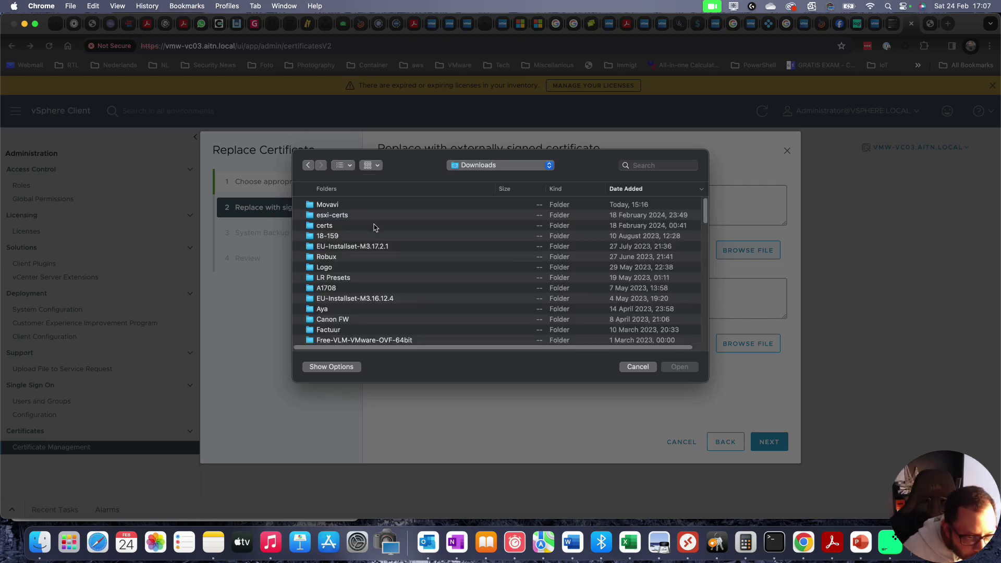
left_click(352, 265)
type("certs")
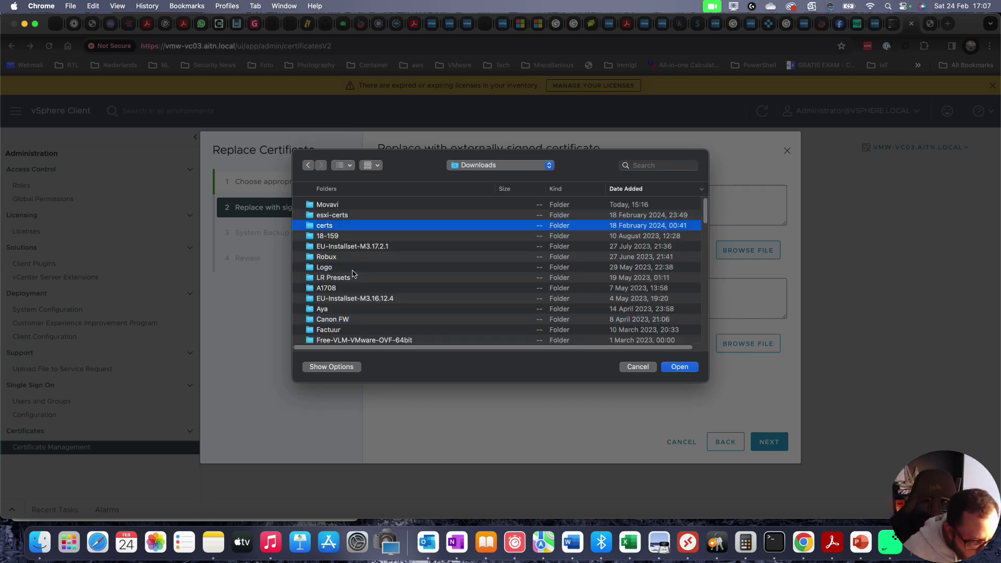
double_click(365, 227)
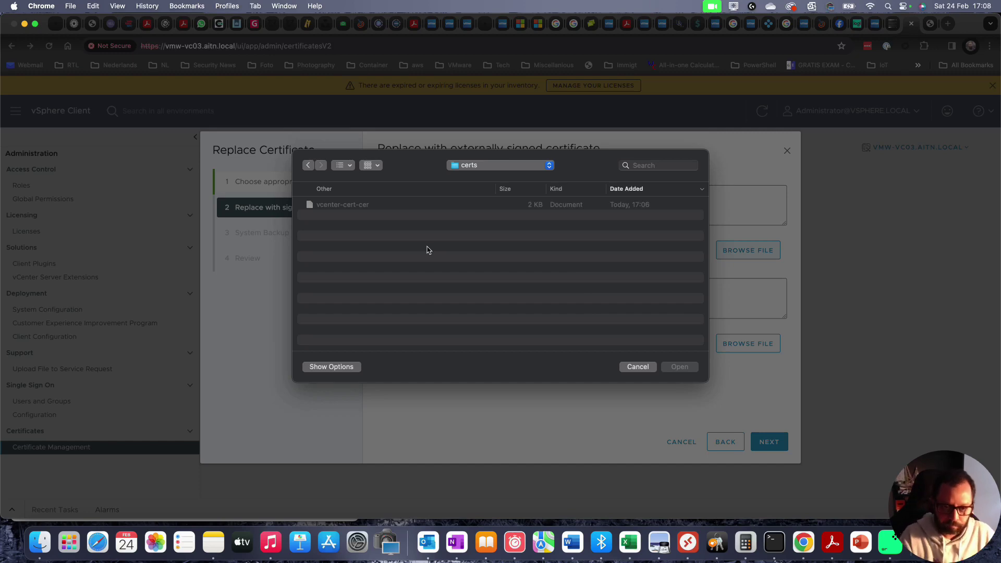
key("Escape")
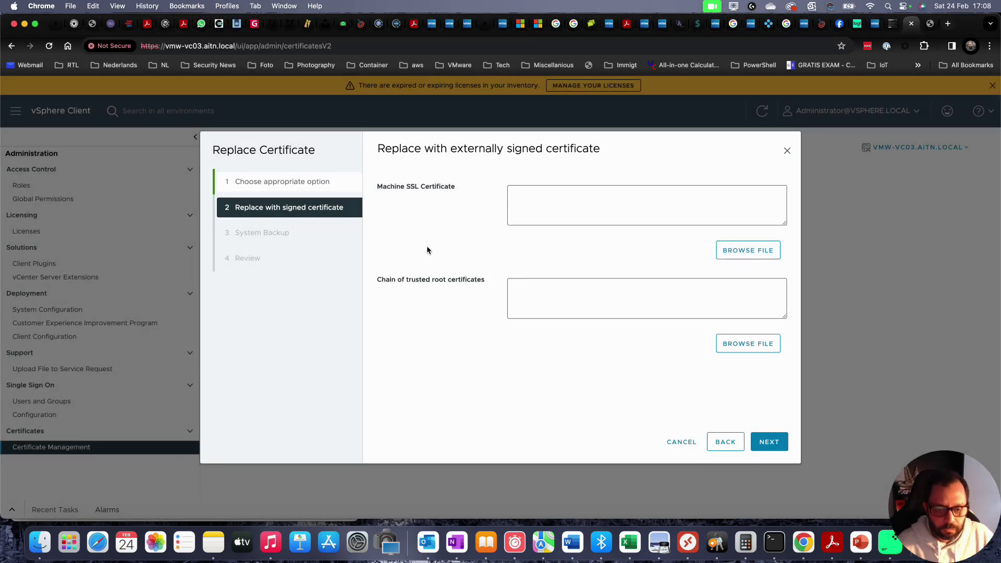
- Open vcenter-cert-cer from the Mac certs folder in TextEdit and select all its text
key("super+Tab")
key("super+Tab")
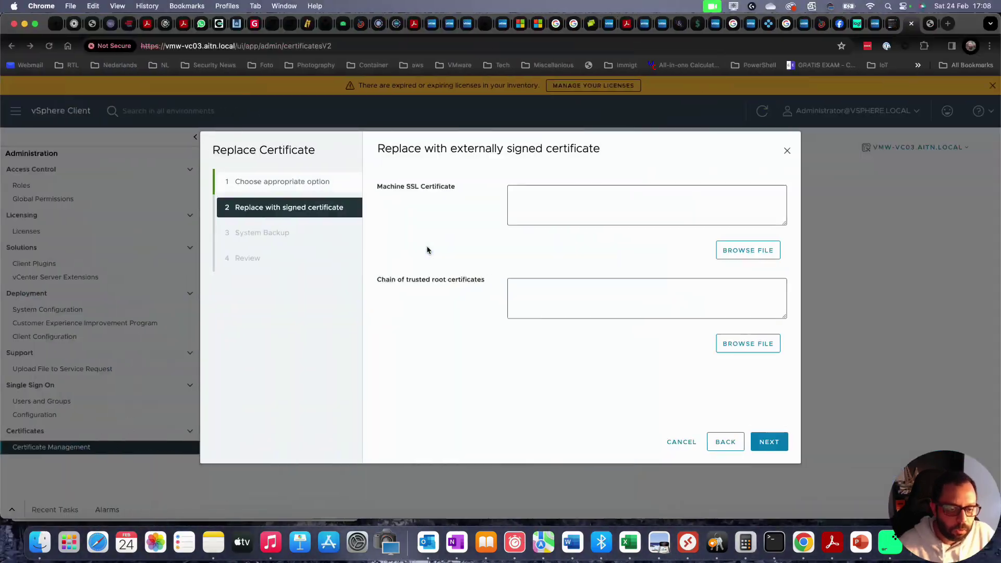
key("super+Tab")
key("super+Tab")
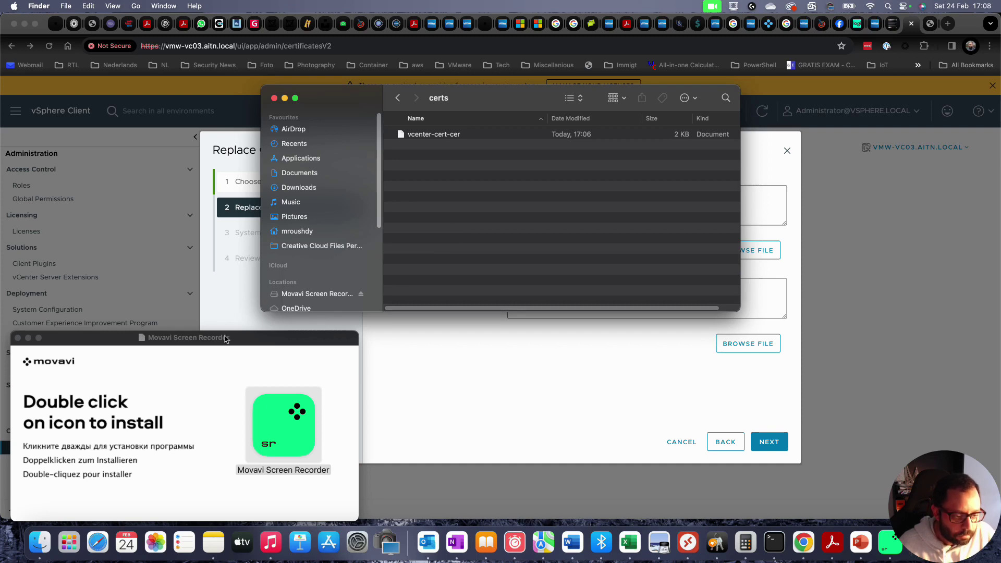
left_click_drag(230, 341, 279, 411)
key("super+h")
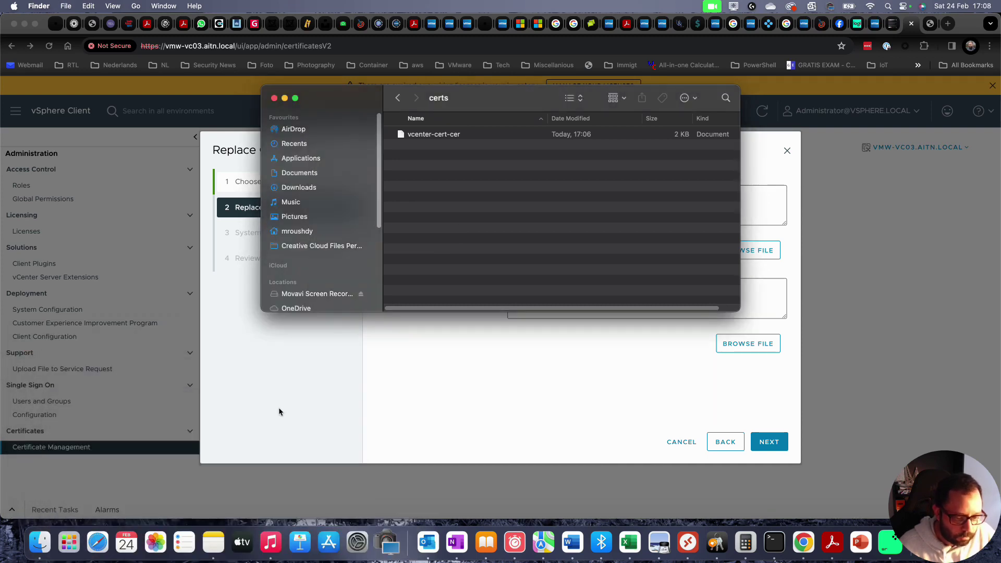
left_click(440, 135)
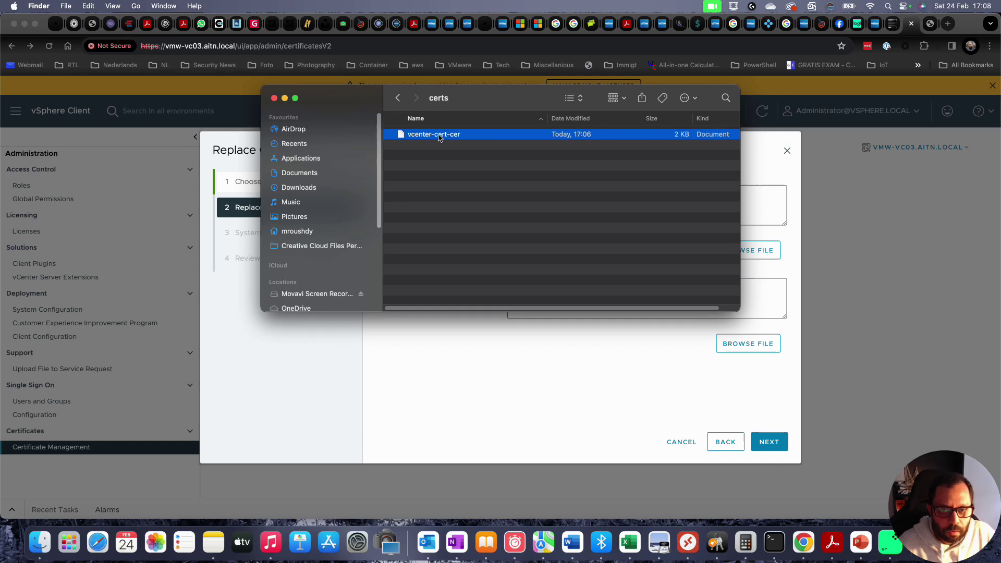
double_click(440, 135)
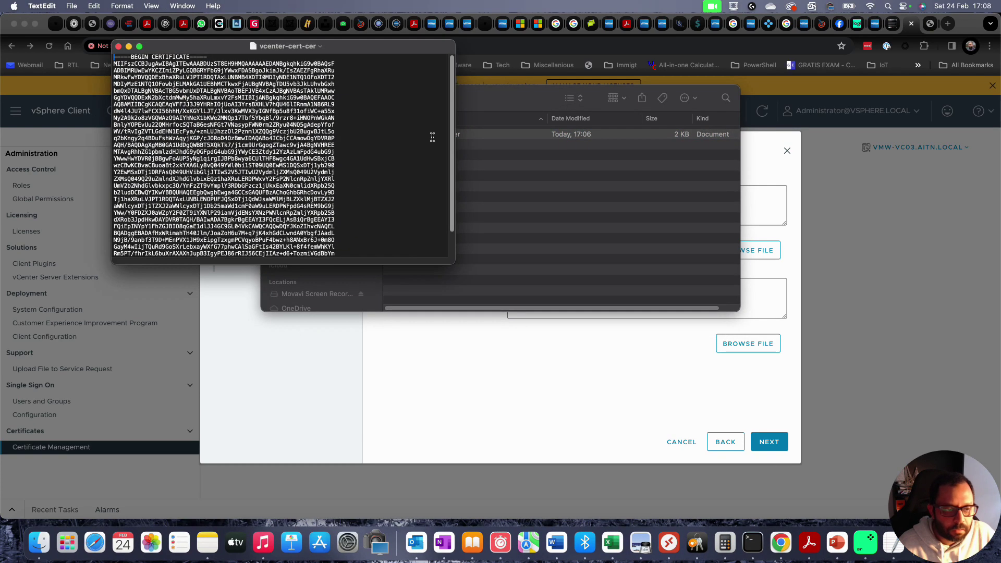
key("super+a")
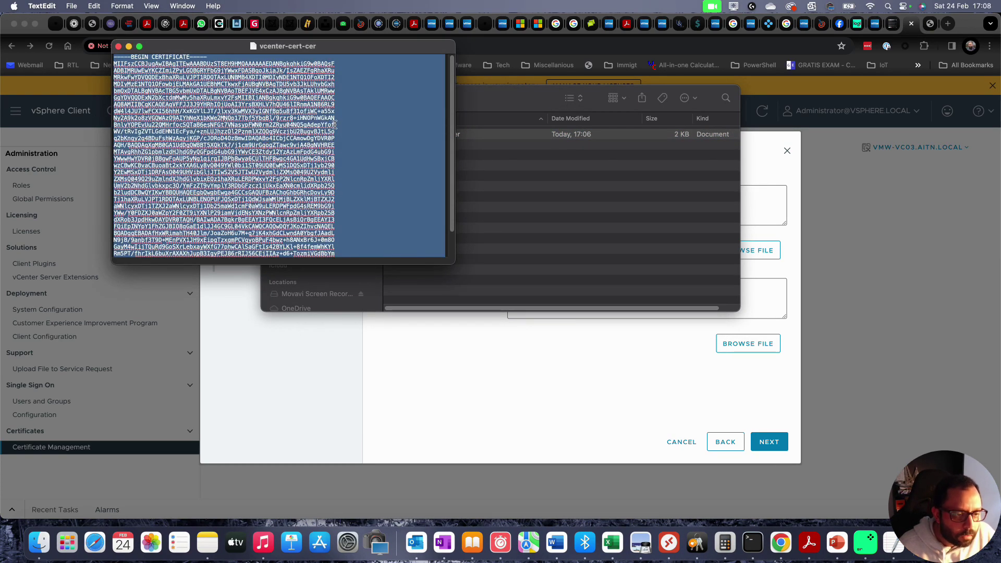
left_click(637, 361)
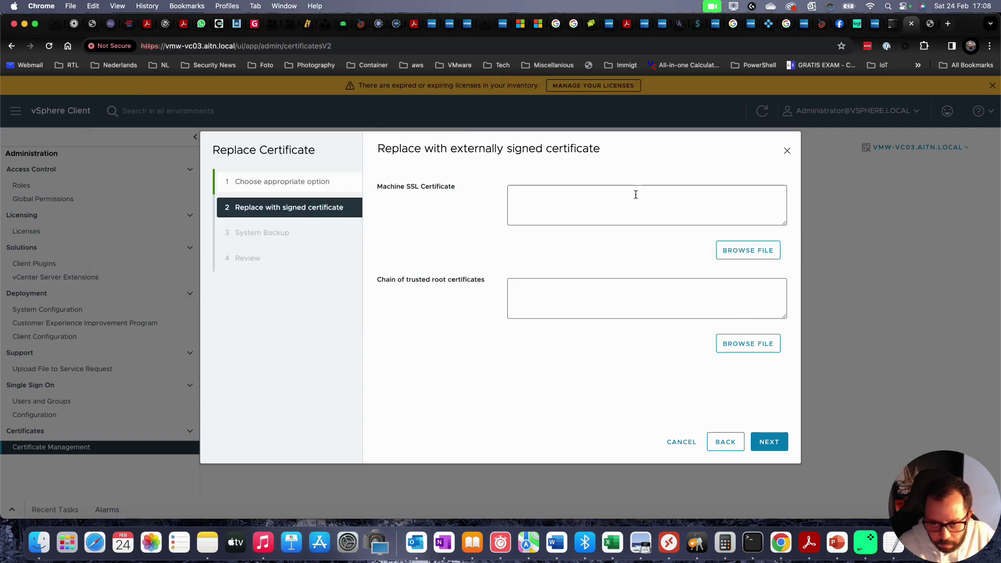
- Paste the vcenter-cert-cer text into Machine SSL Certificate and delete the trailing blank line
key("super+v")
scroll(713, 209, "up", 3)
scroll(712, 209, "up", 5)
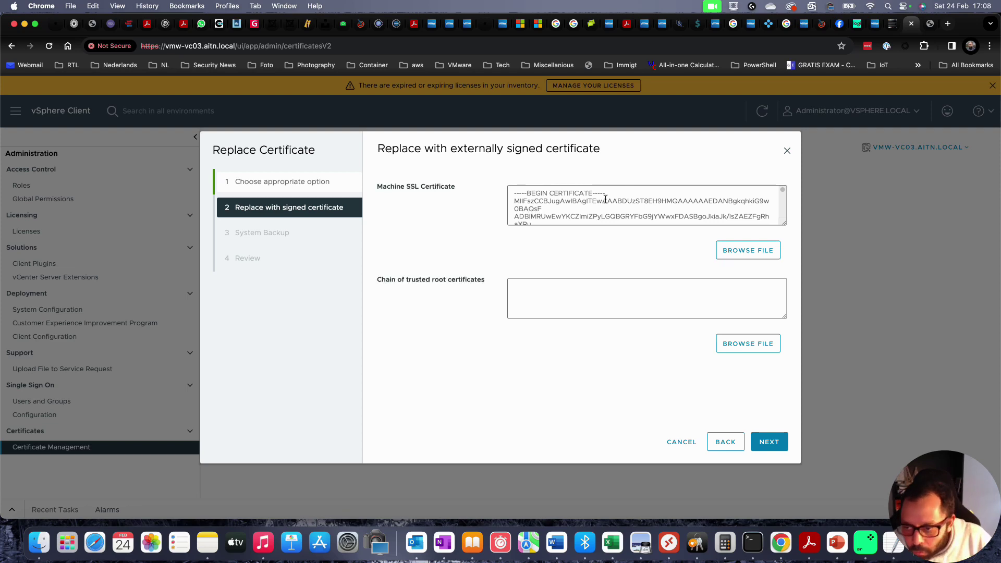
scroll(605, 200, "down", 5)
key("BackSpace")
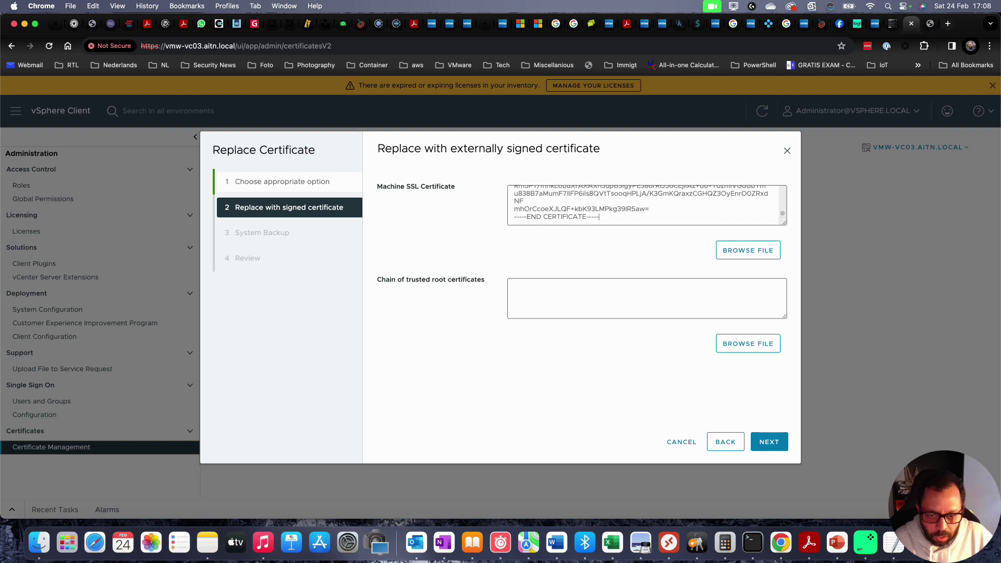
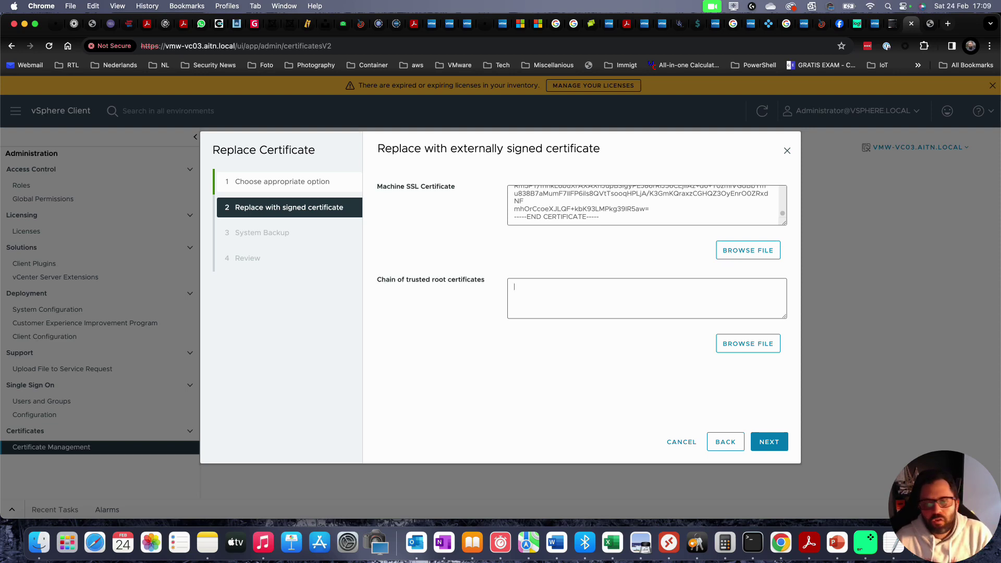
- Bring up the mosnotes SSL certificate article and scroll to its root CA export step
key("ctrl+Tab")
key("ctrl+shift+Tab")
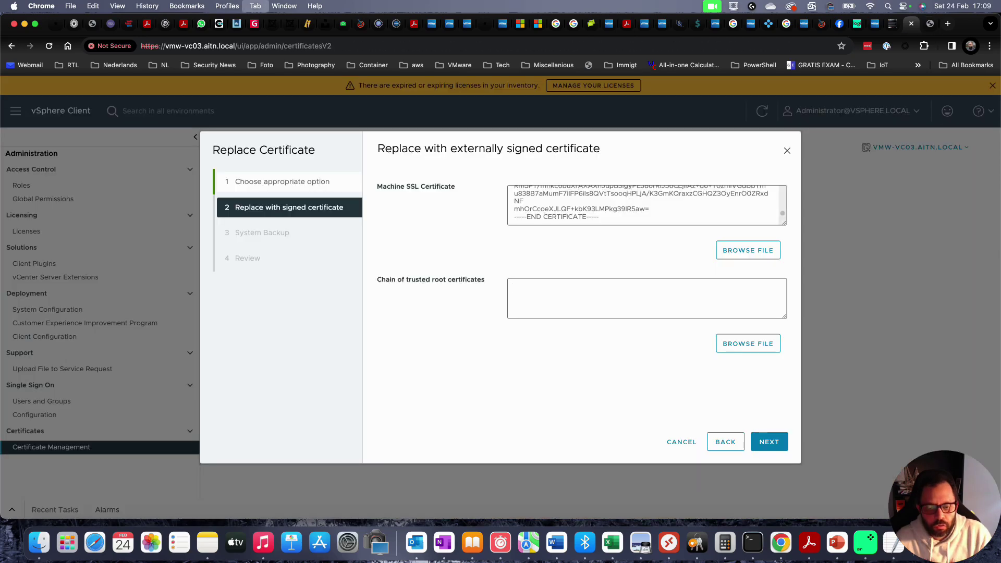
key("ctrl+shift+Tab")
scroll(652, 302, "down", 4)
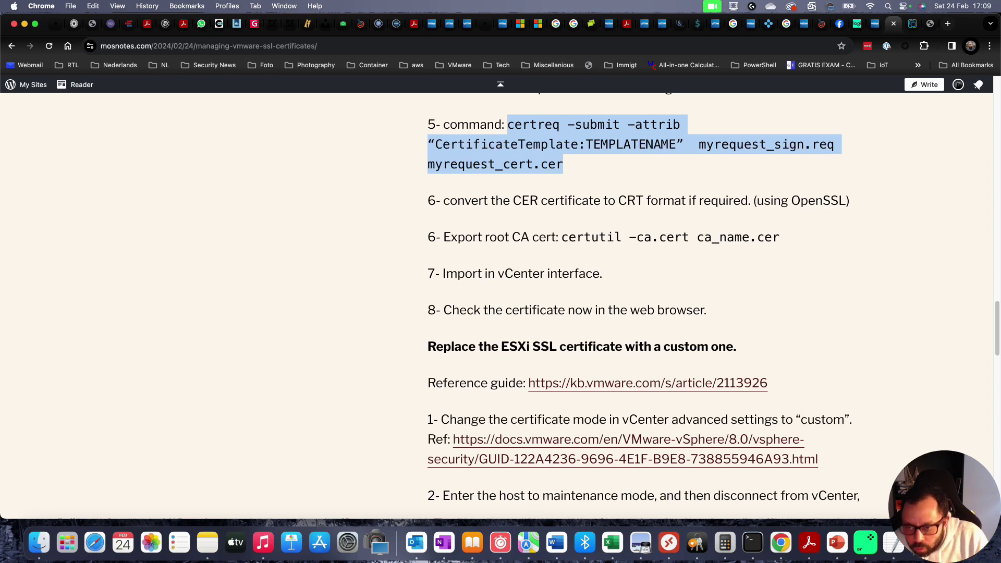
- Select the root CA export command 'certutil -ca.cert ca_name.cer' in the article
left_click_drag(711, 201, 751, 201)
left_click(751, 201)
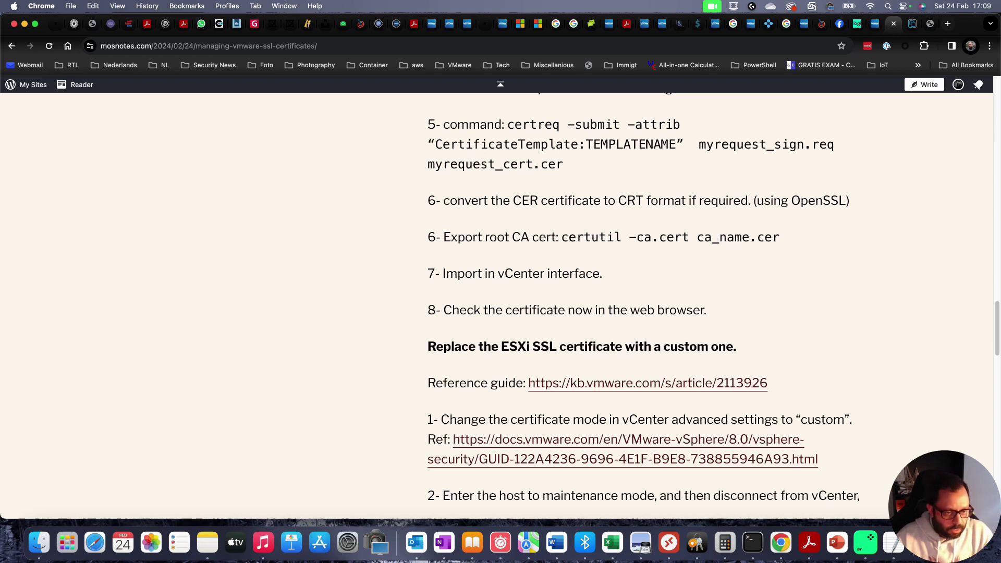
scroll(643, 304, "down", 2)
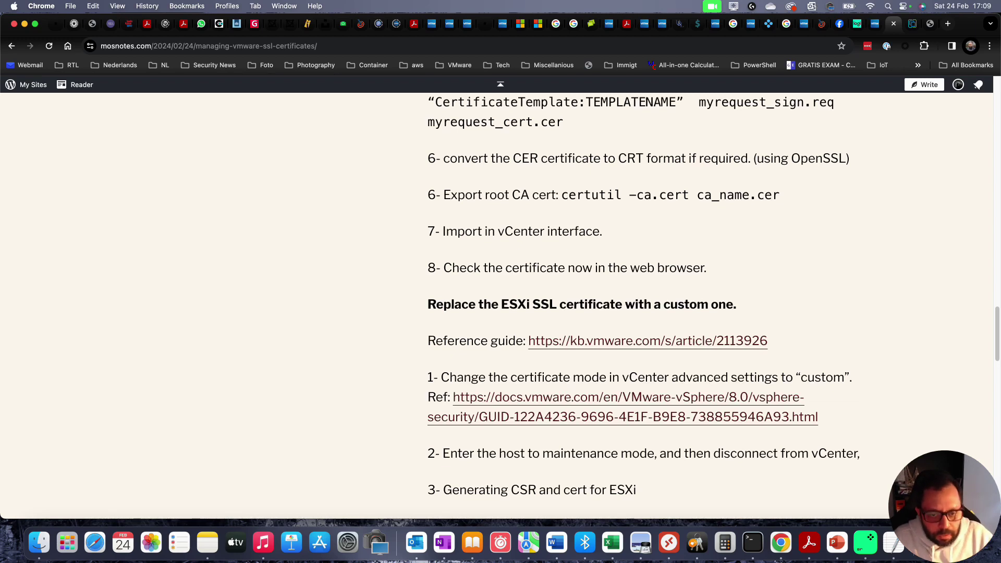
left_click_drag(561, 195, 779, 194)
key("ctrl+c")
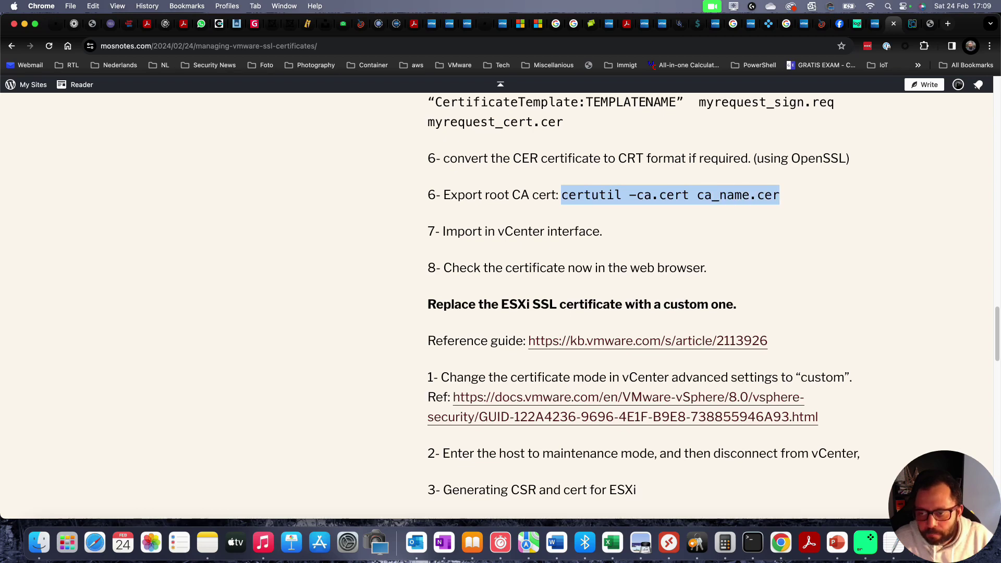
- On the Windows server, export the root CA to ca_AITNROOTCA.cer using the pasted certutil -ca.cert command
key("super+Tab")
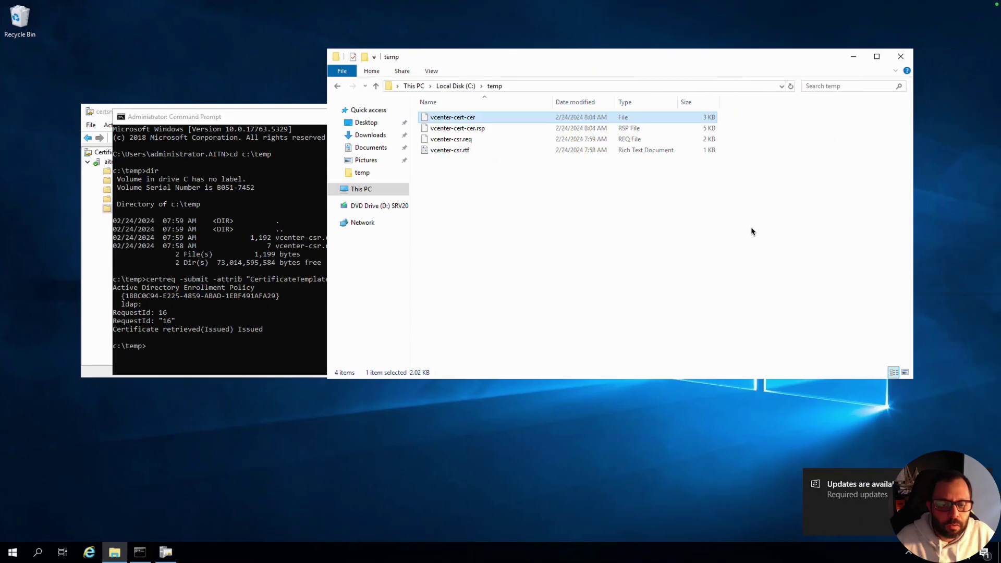
left_click_drag(242, 118, 400, 99)
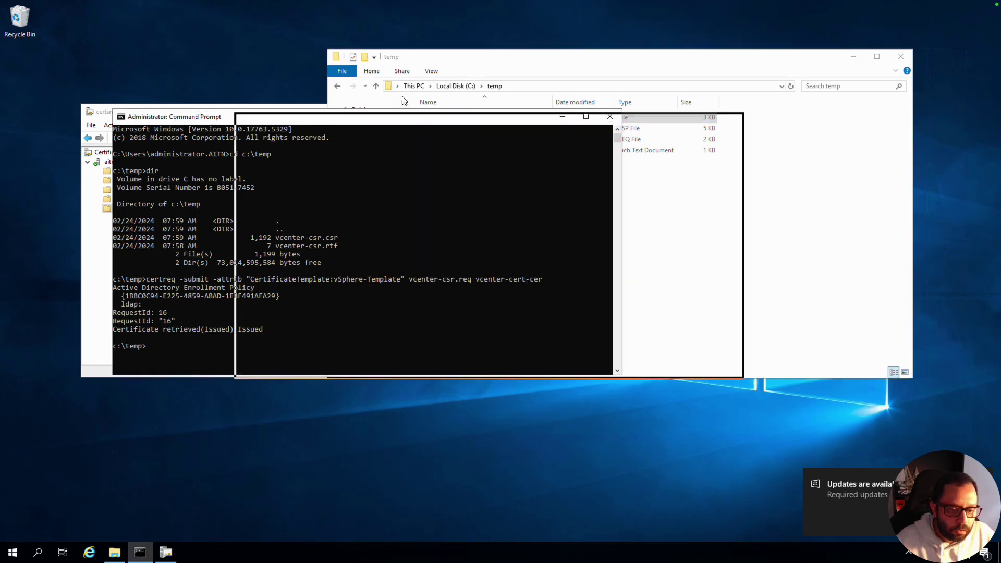
type("cls")
key("Return")
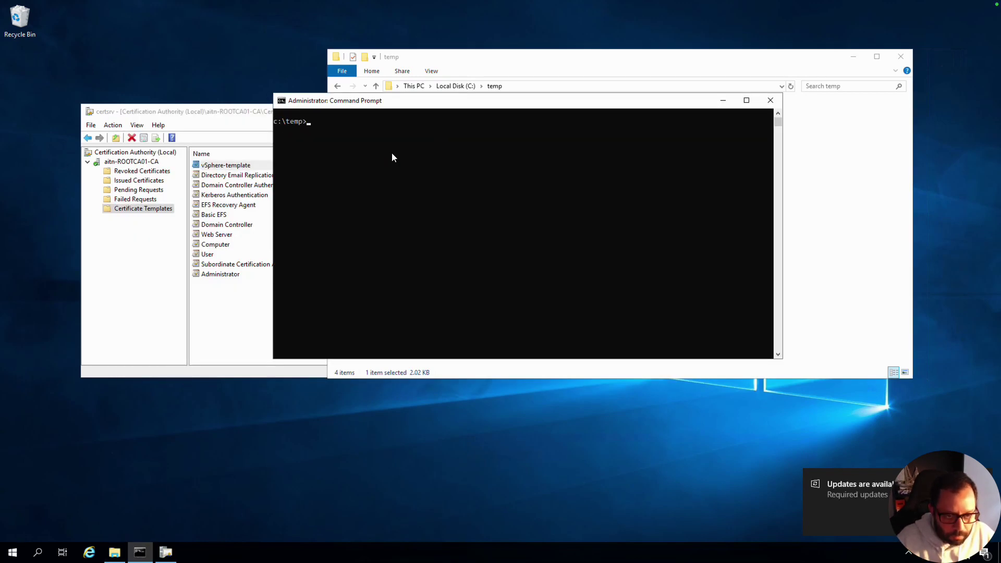
key("ctrl+v")
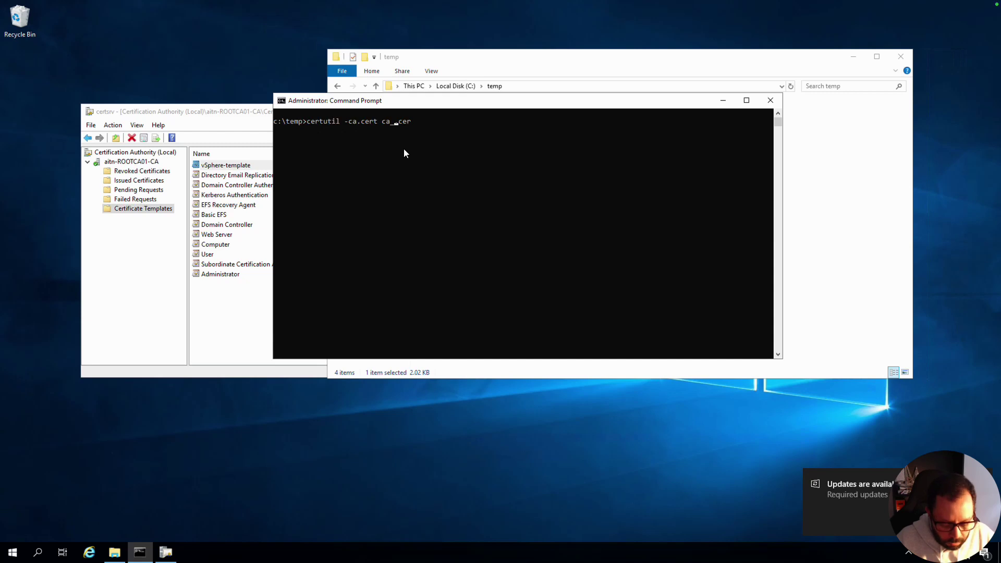
type("OOTCA")
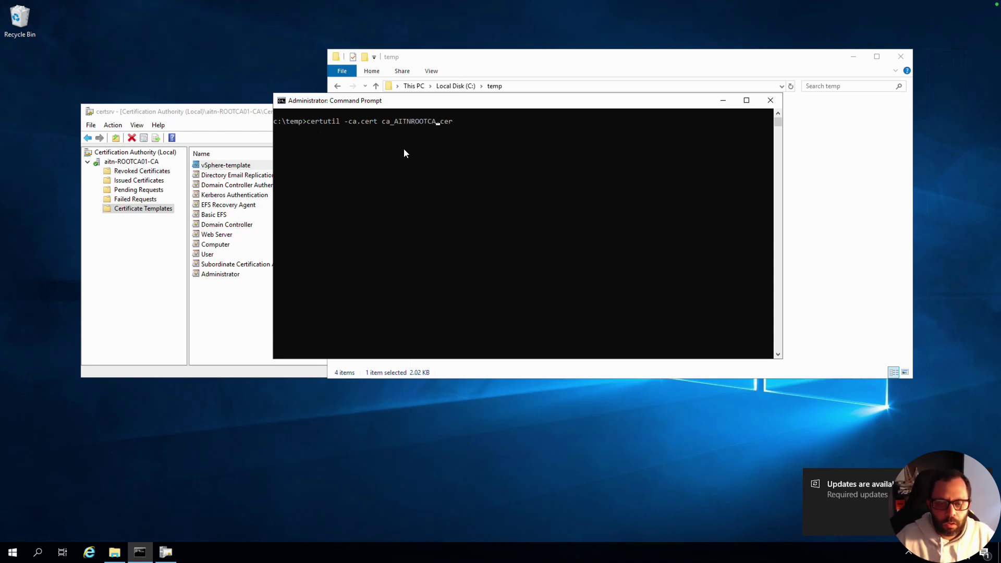
key("Return")
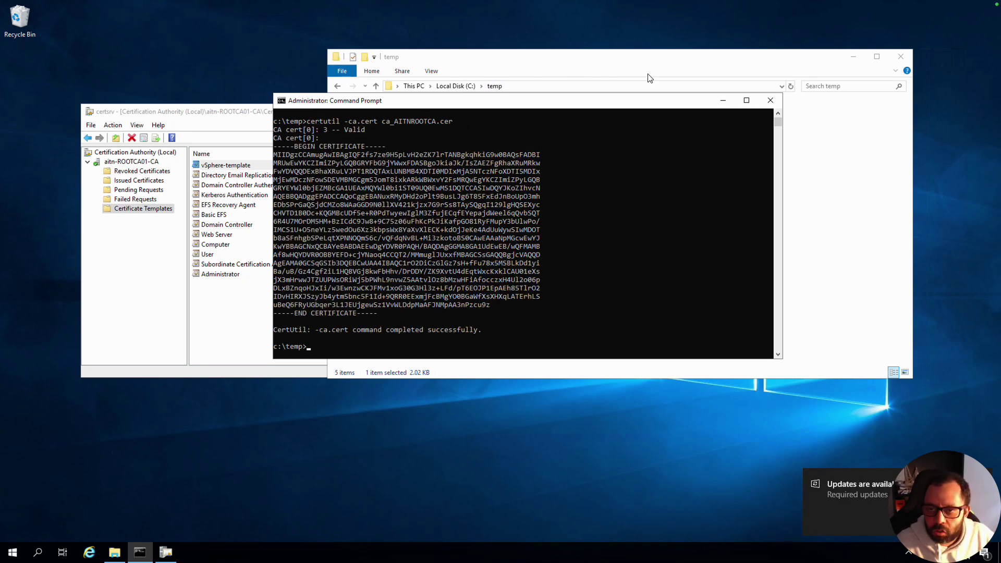
- Copy the exported root CA certificate text from Command Prompt and return to the vSphere wizard
mouse_move(607, 106)
left_mouse_down()
mouse_move(550, 225)
mouse_move(603, 116)
left_mouse_up()
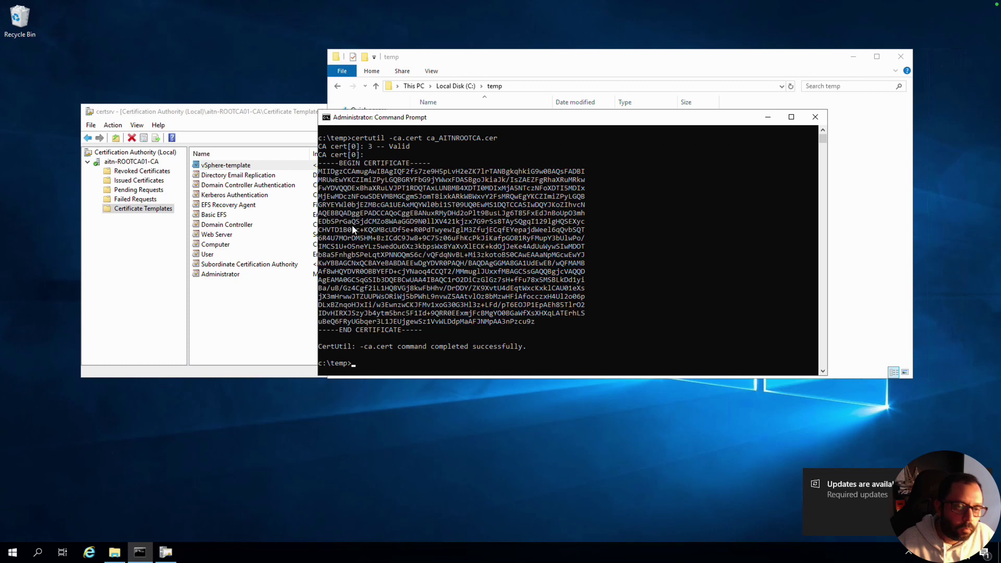
left_click_drag(320, 163, 423, 335)
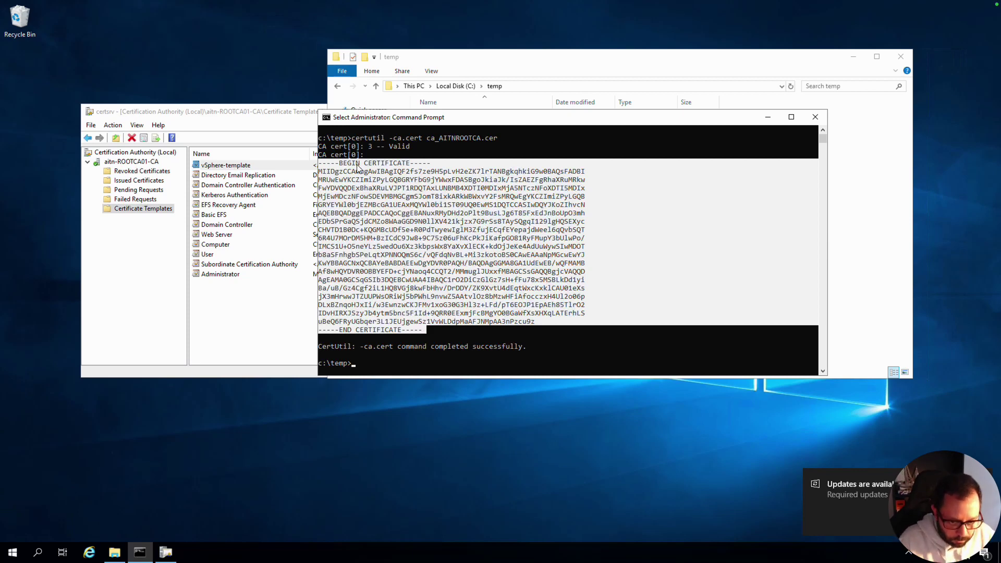
key("ctrl+c")
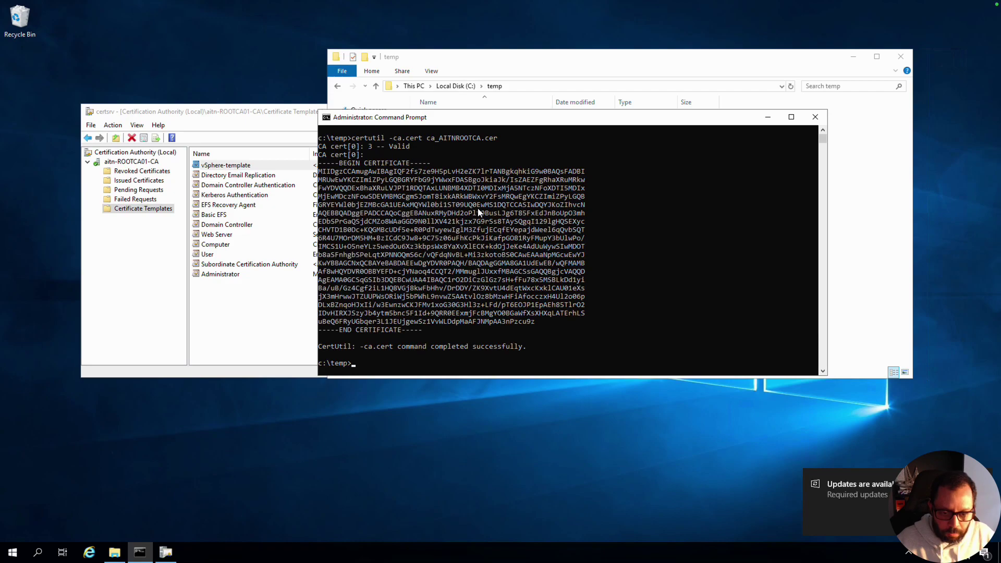
key("ctrl+Left")
key("ctrl+Left")
key("ctrl+Right")
key("ctrl+Right")
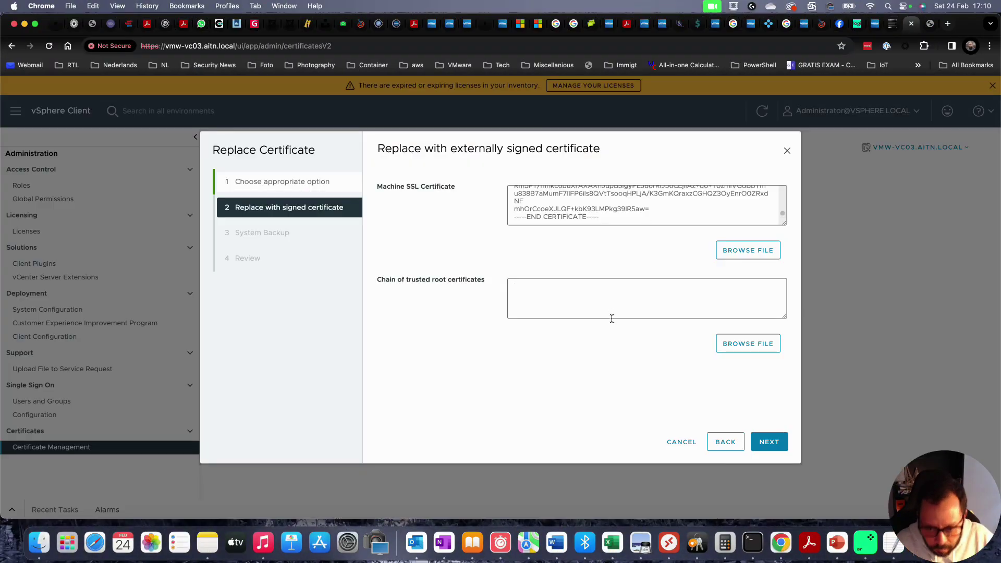
- Paste the root CA certificate as the chain of trusted root certificates and advance to System Backup
left_click(605, 291)
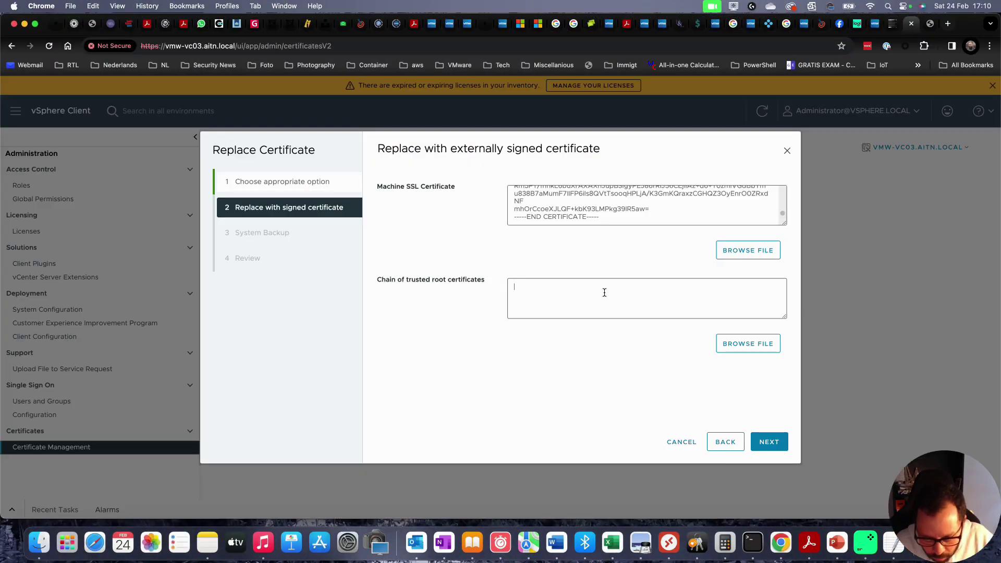
key("super+v")
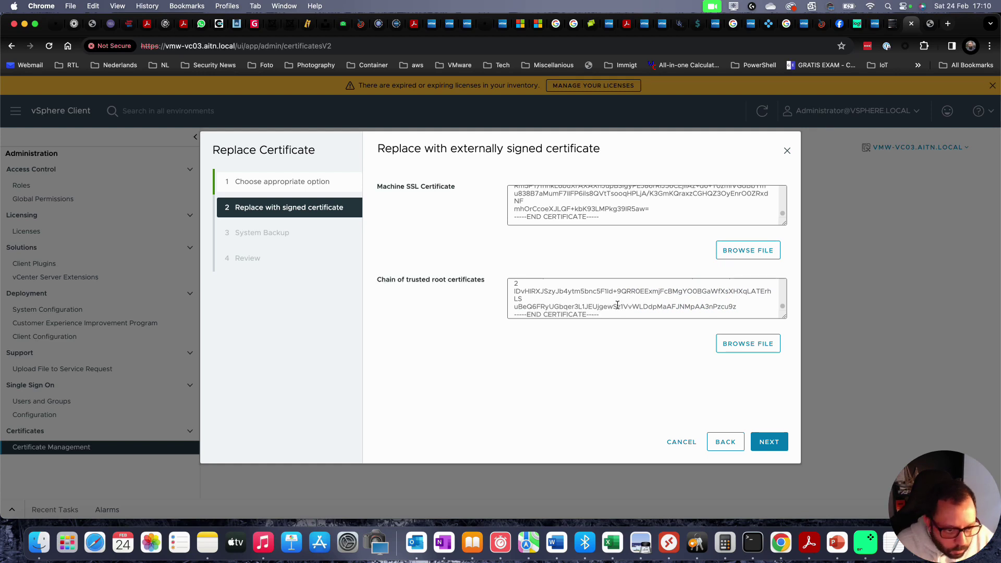
scroll(618, 306, "up", 10)
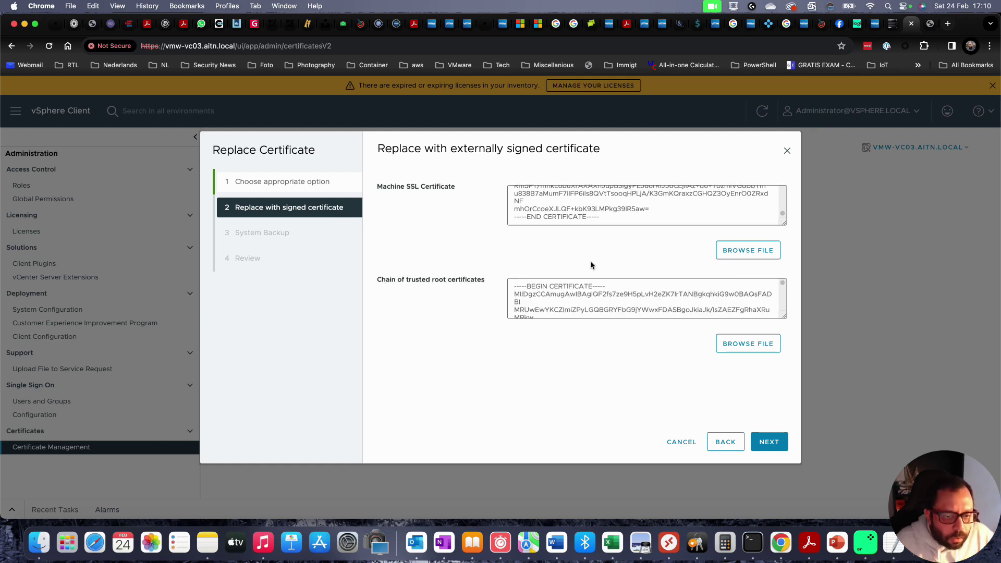
scroll(594, 219, "up", 10)
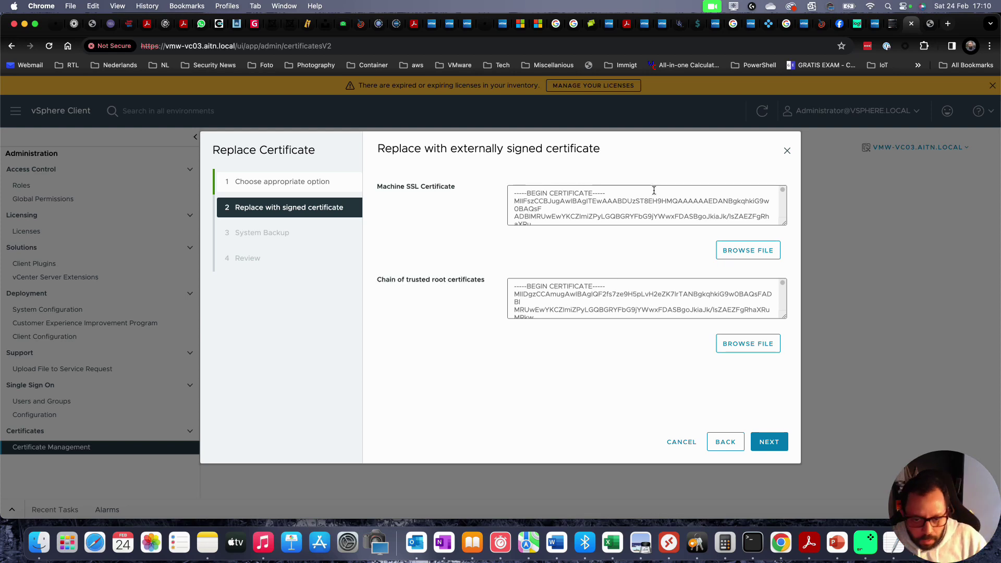
left_click(775, 442)
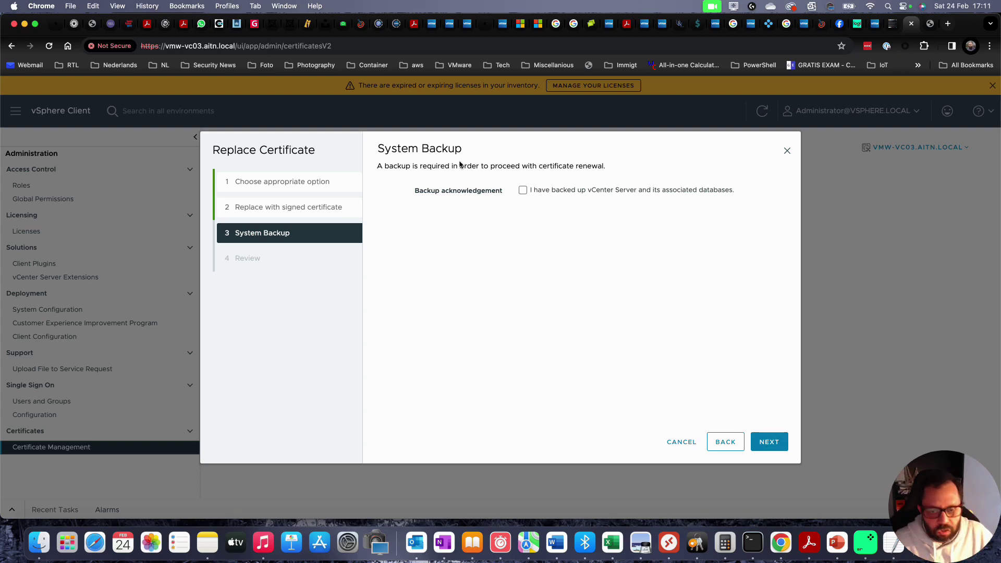
- Acknowledge that vCenter and its databases are backed up and advance to Review
left_click(524, 191)
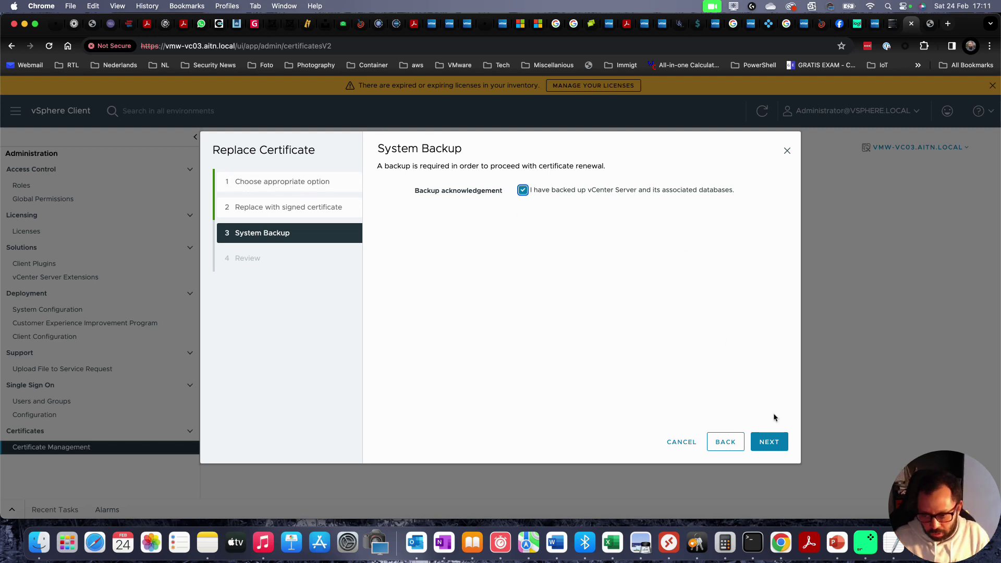
left_click(774, 442)
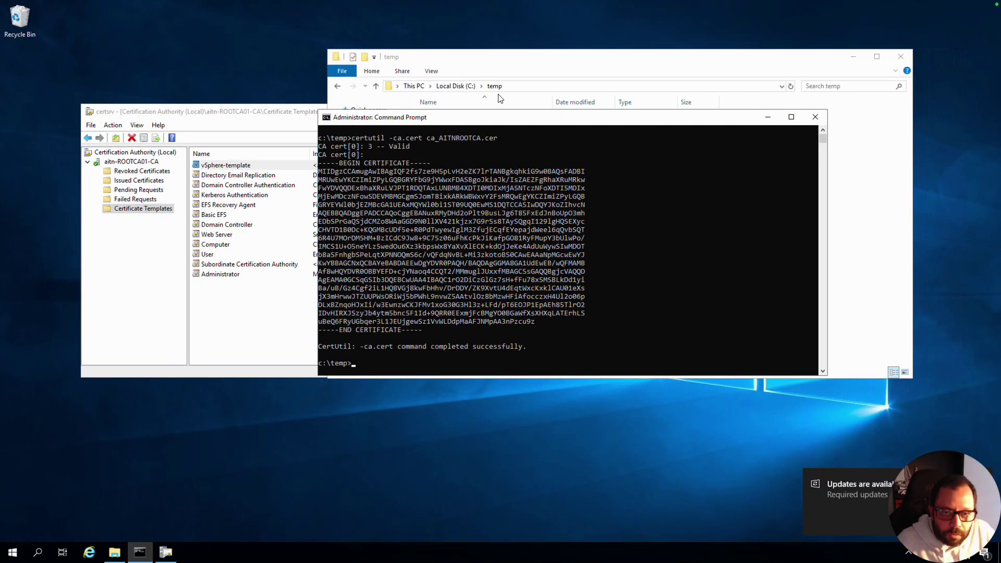
- Refresh the Issued Certificates list in the Certification Authority console
left_click(496, 65)
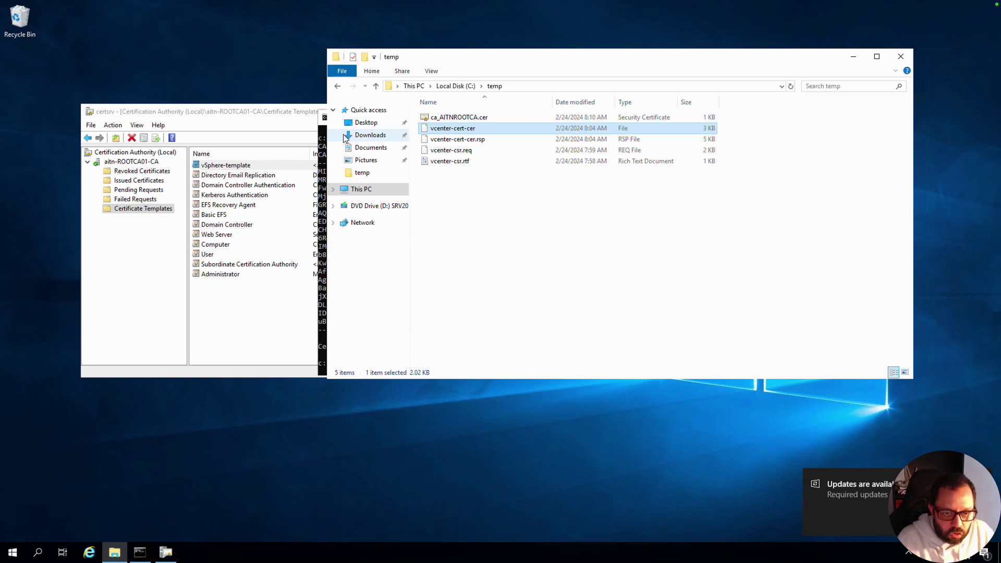
left_click(256, 118)
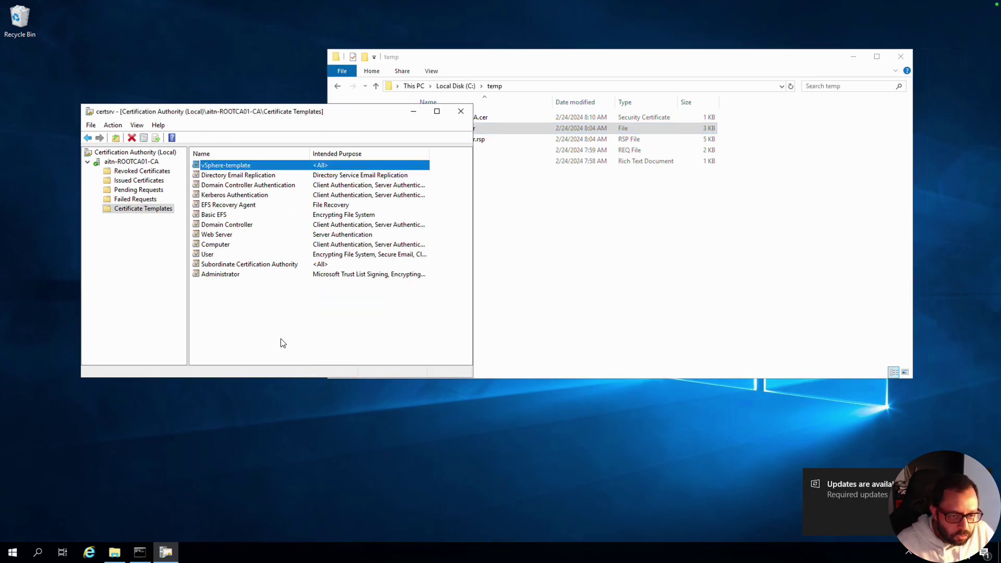
left_click(142, 173)
left_click(140, 181)
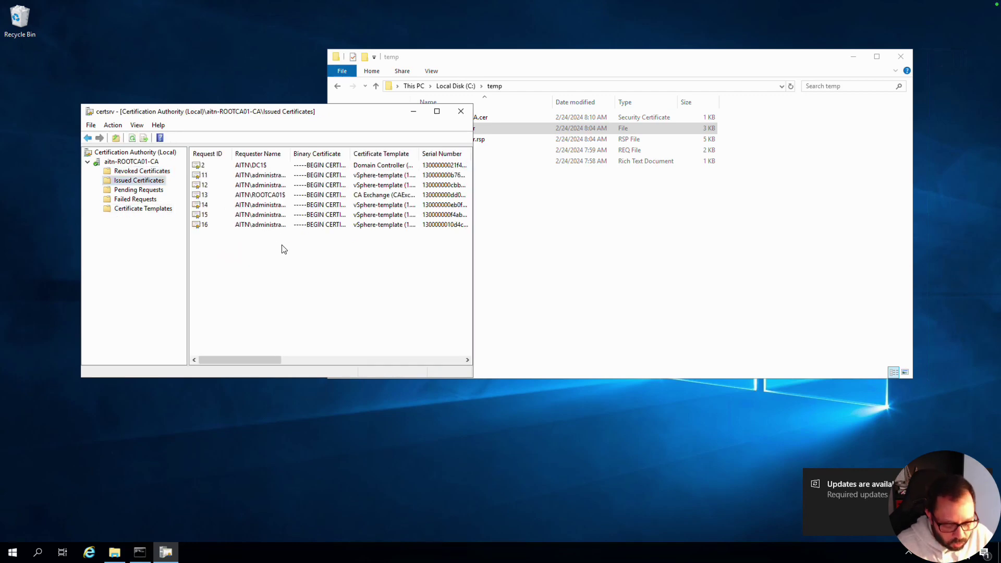
key("F4")
left_click(288, 225)
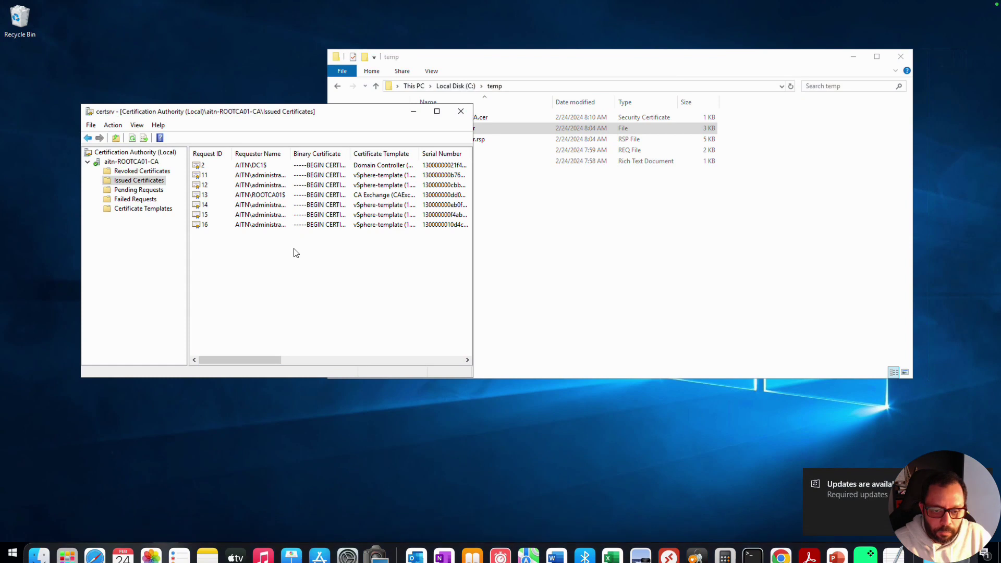
left_click(113, 126)
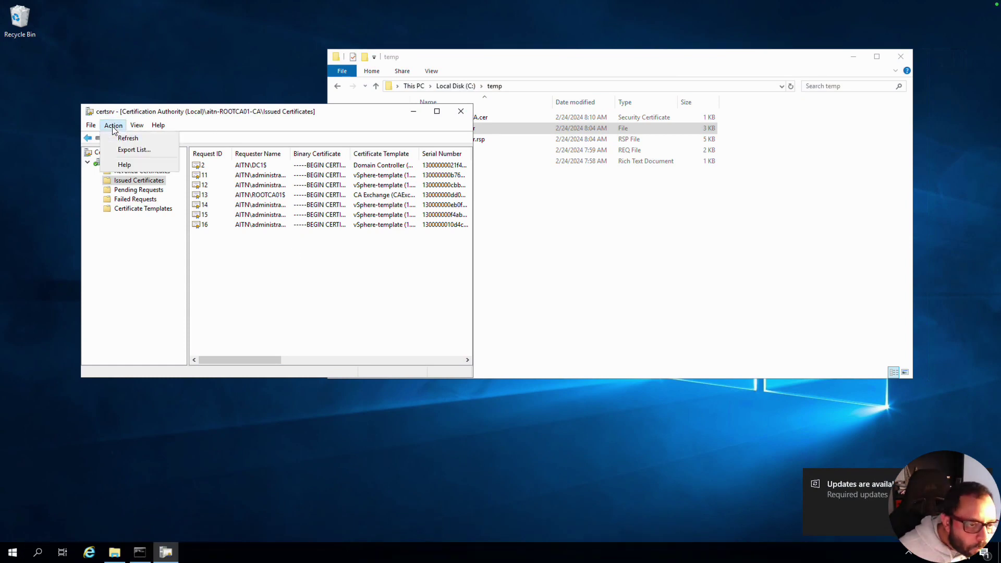
mouse_move(136, 126)
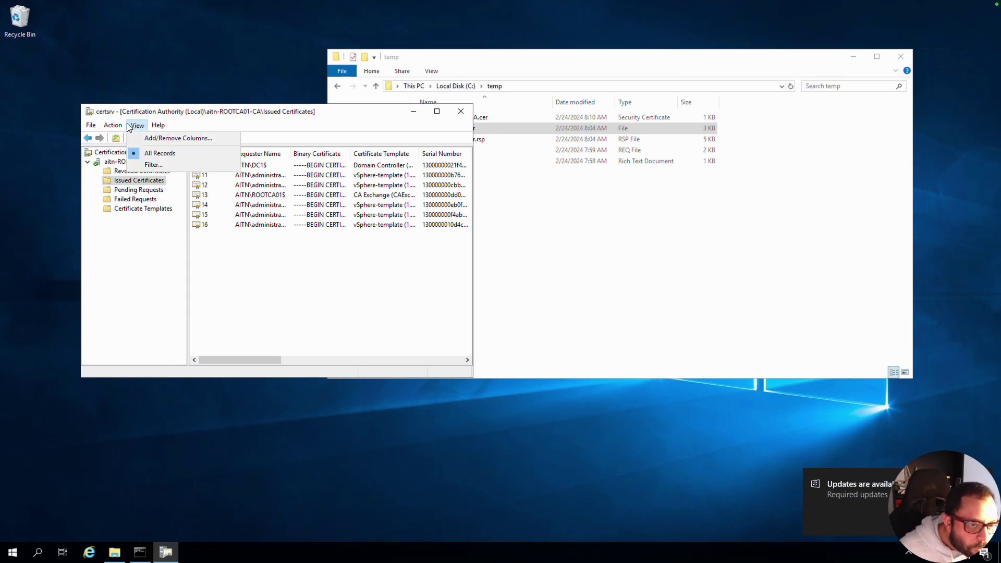
left_click(130, 137)
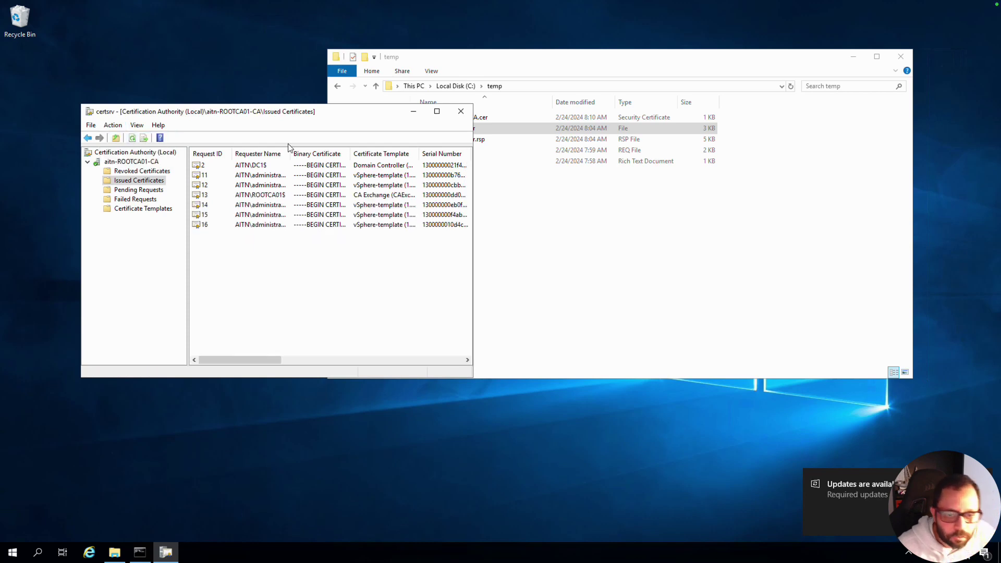
- Inspect the certificate issued to vmw-vc03.aitn.local, close it, and return to the vSphere review
double_click(360, 112)
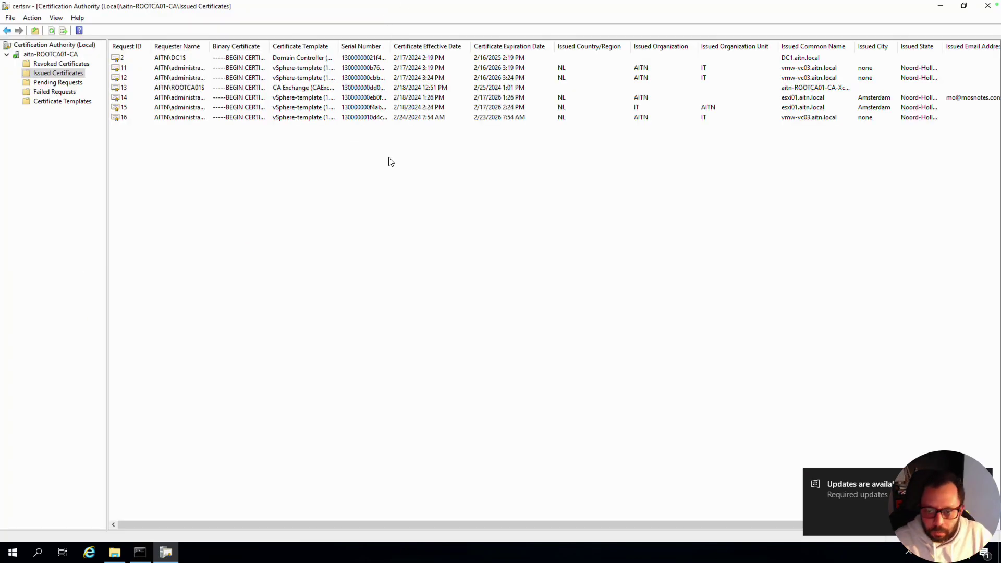
double_click(274, 120)
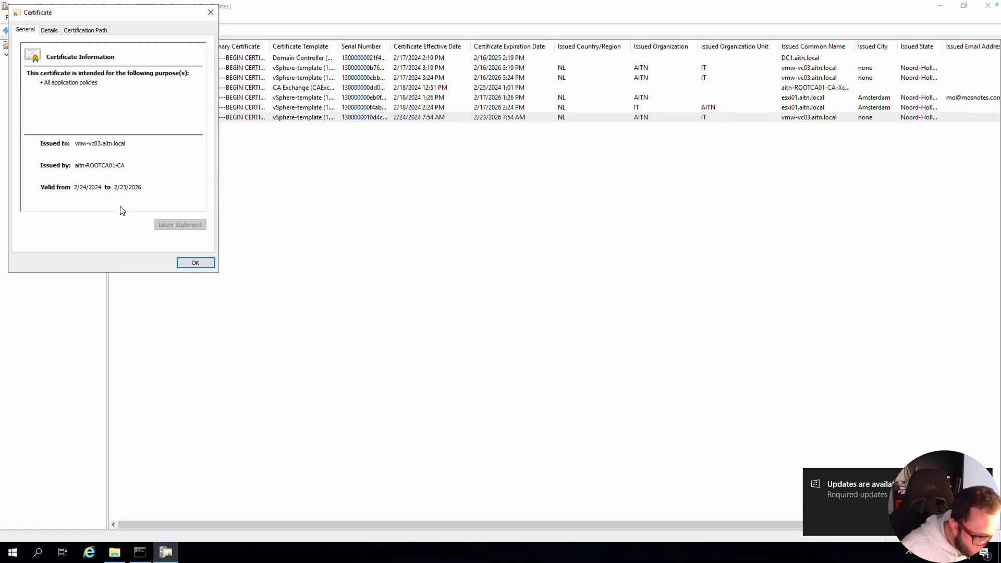
key("alt")
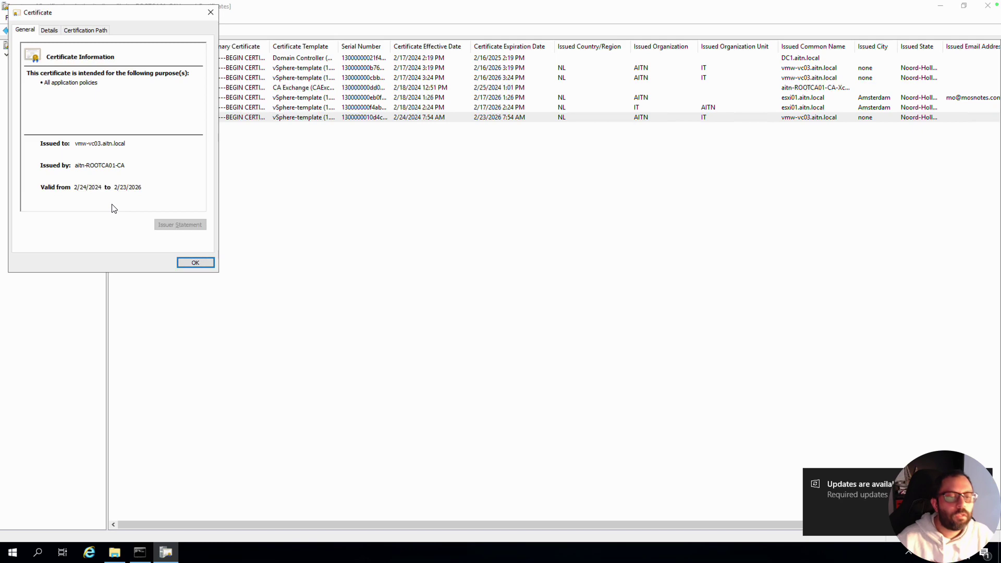
key("Return")
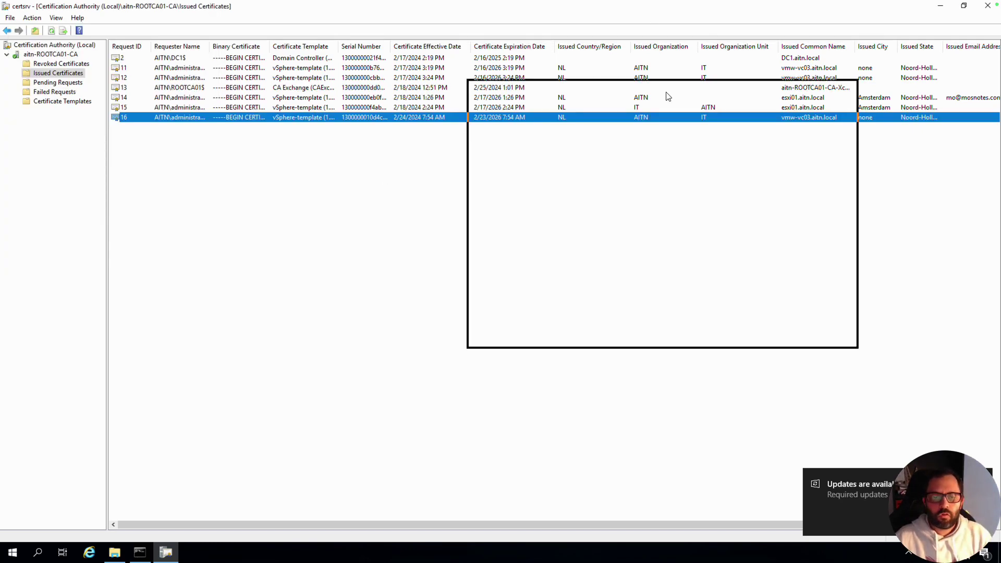
key("super+Down")
left_click_drag(667, 94, 581, 75)
key("ctrl+Left")
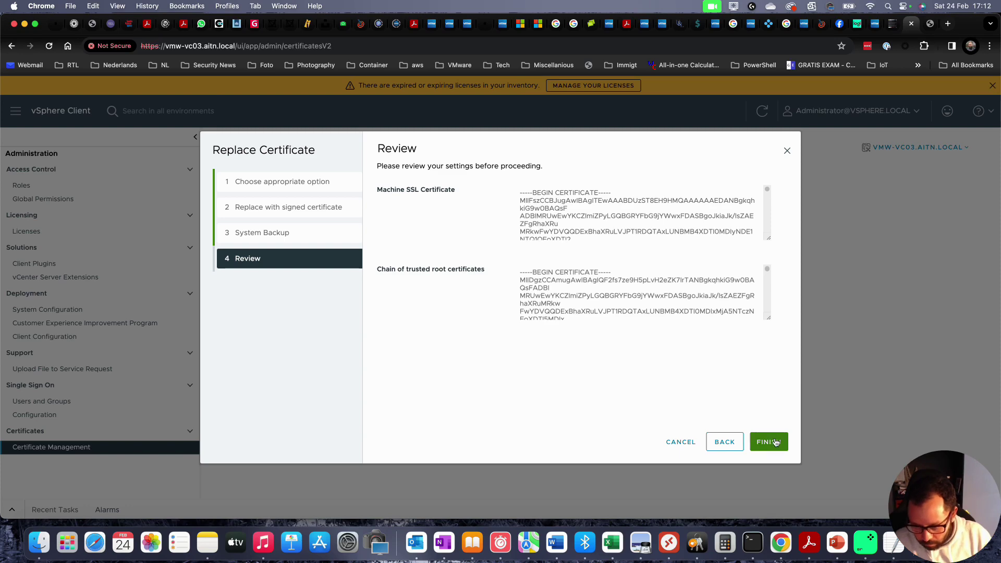
- Finish the Machine SSL certificate replacement from the Review step
left_click(774, 443)
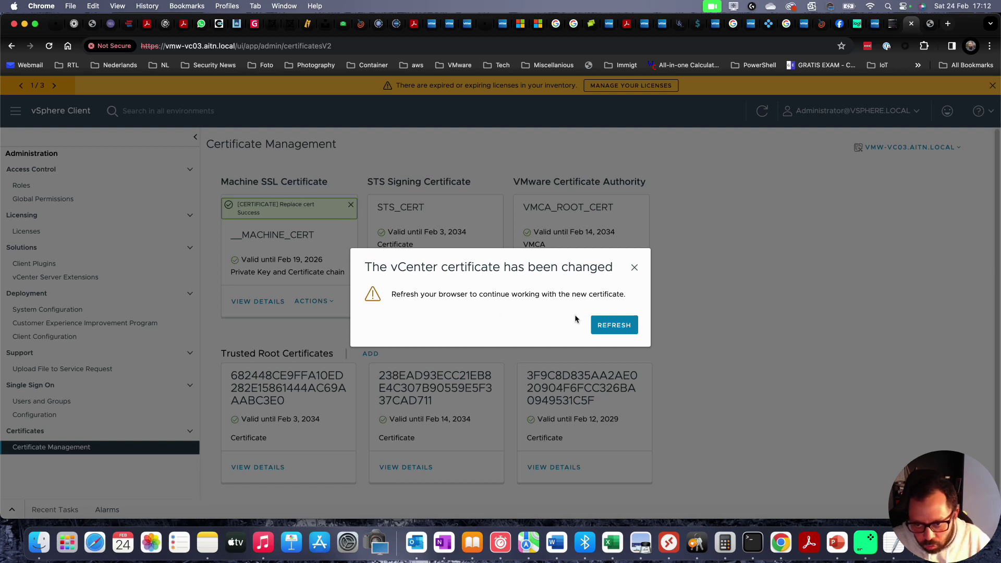
- Reload vCenter and proceed past the privacy warning to vmw-vc03.aitn.local
left_click(608, 327)
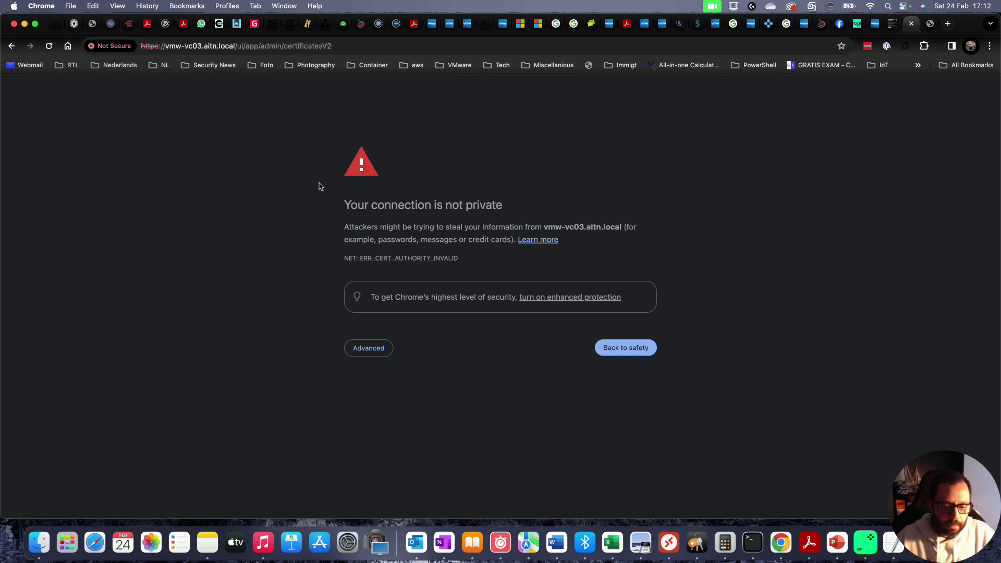
left_click(380, 348)
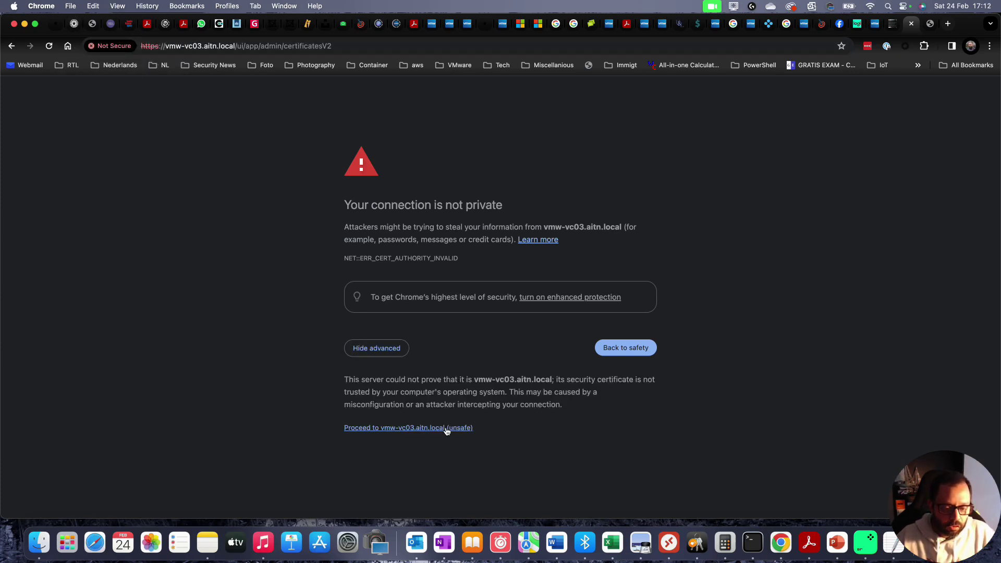
left_click(446, 428)
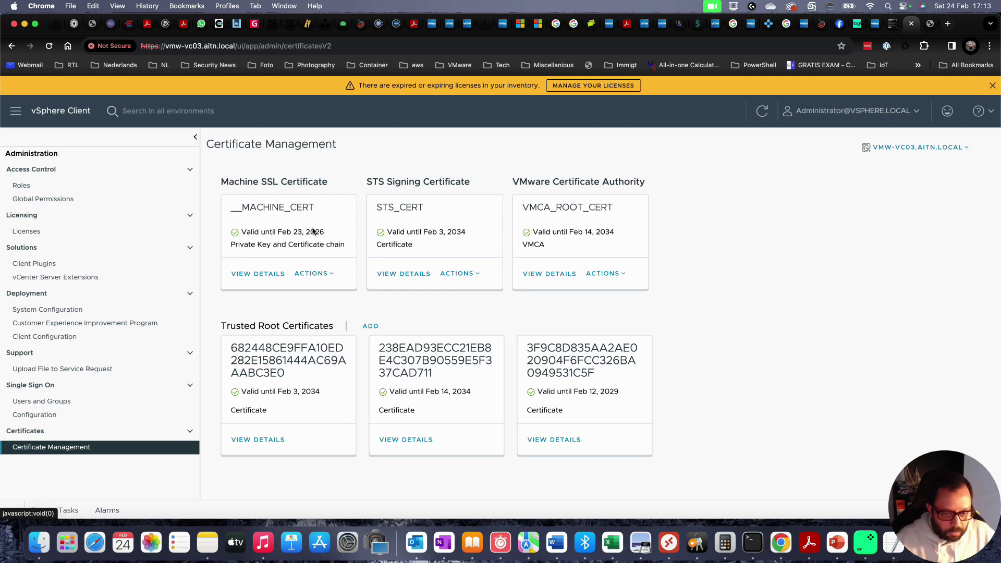
- View the Machine SSL certificate details, highlighting issuer aitn-ROOTCA01-CA, Valid status and organization AITN
left_click(265, 274)
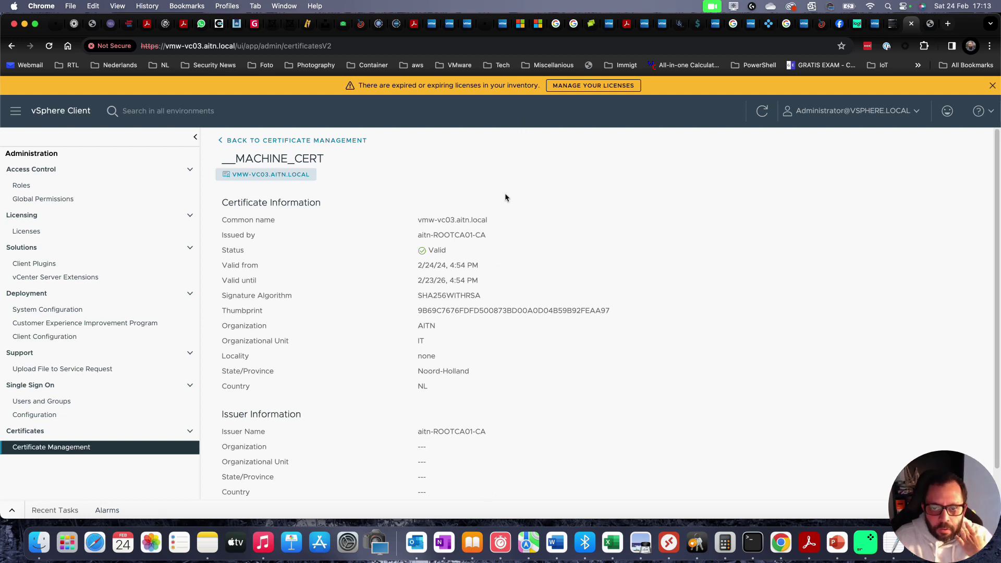
left_click_drag(418, 236, 475, 236)
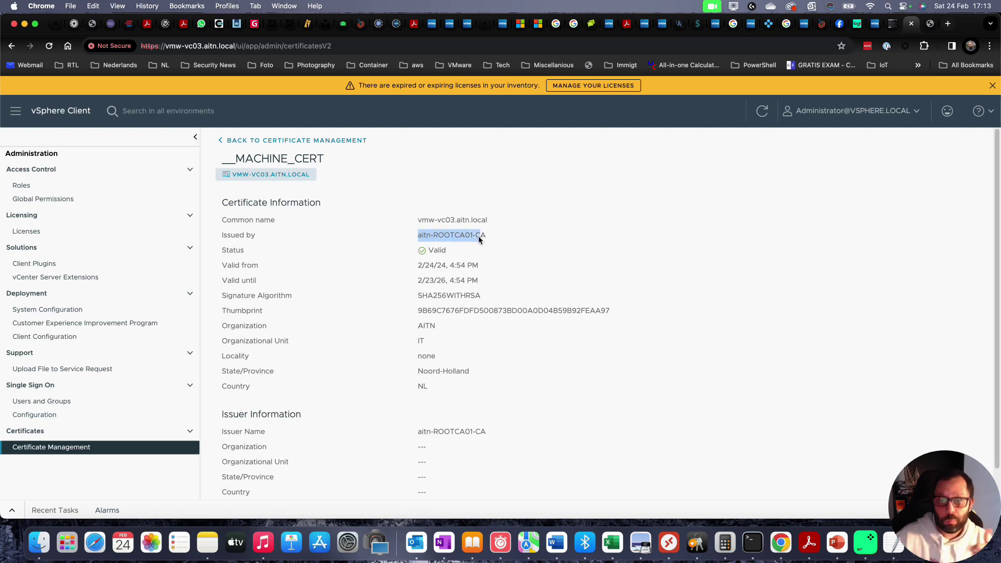
left_click_drag(424, 251, 435, 251)
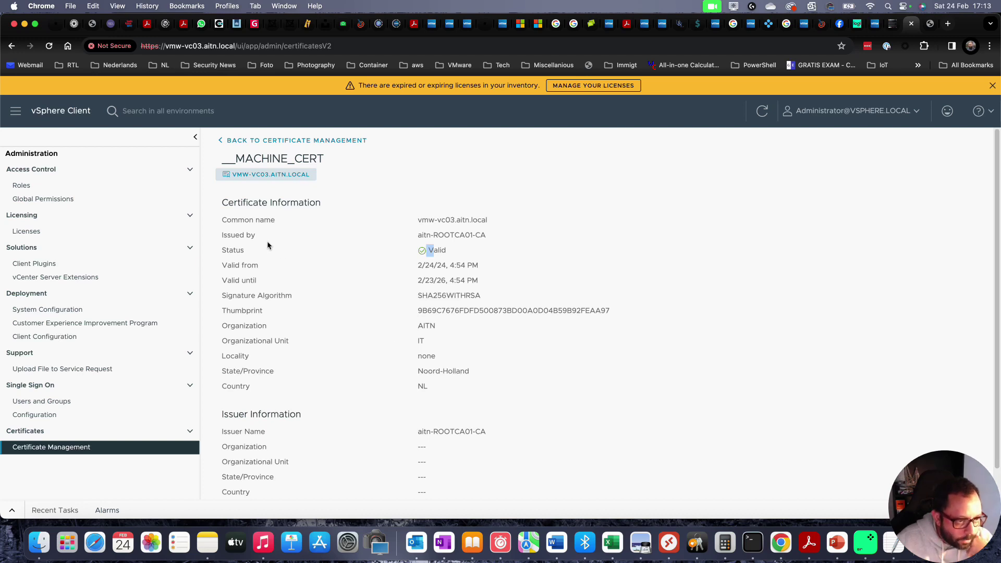
left_click_drag(433, 236, 465, 236)
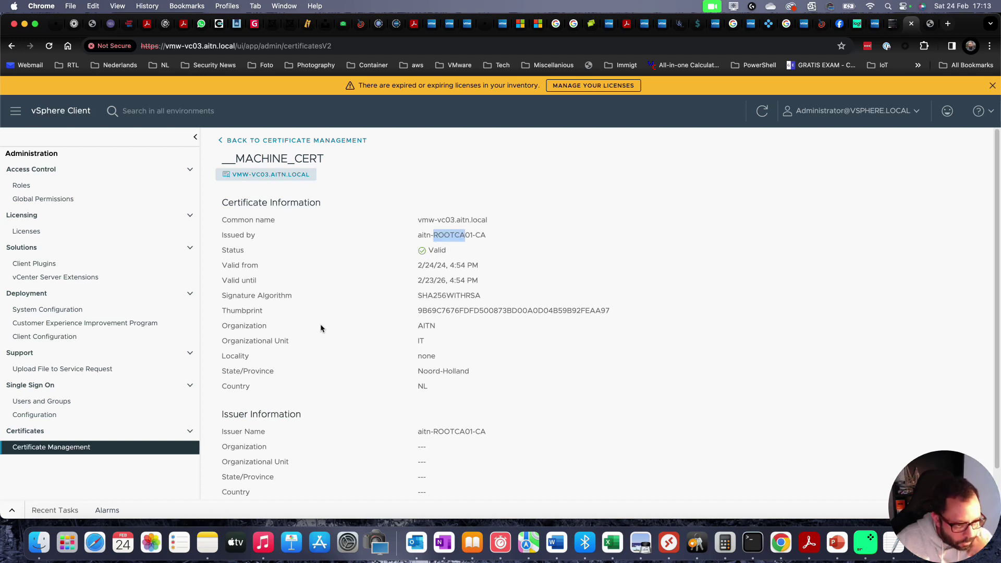
left_click(436, 327)
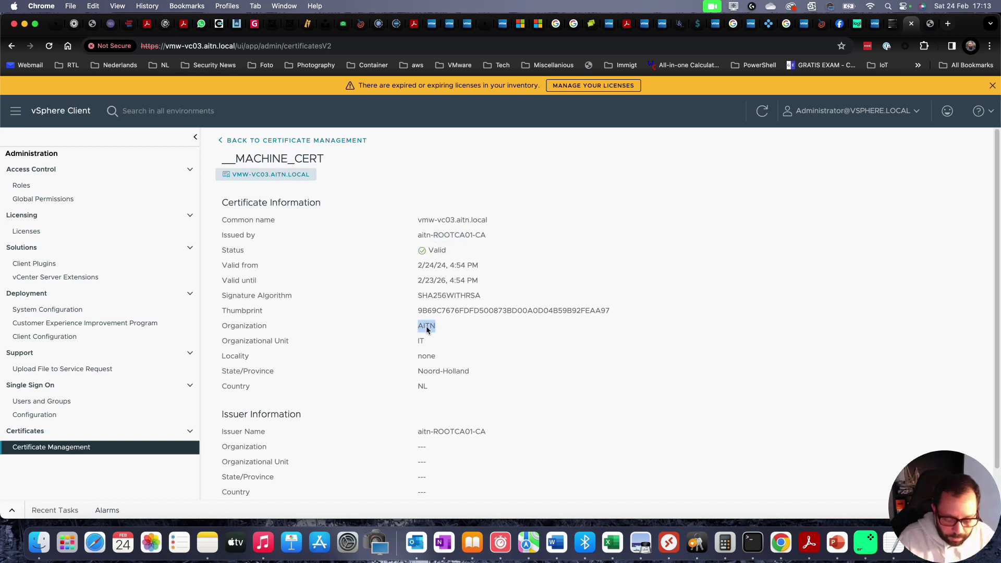
left_click(695, 238)
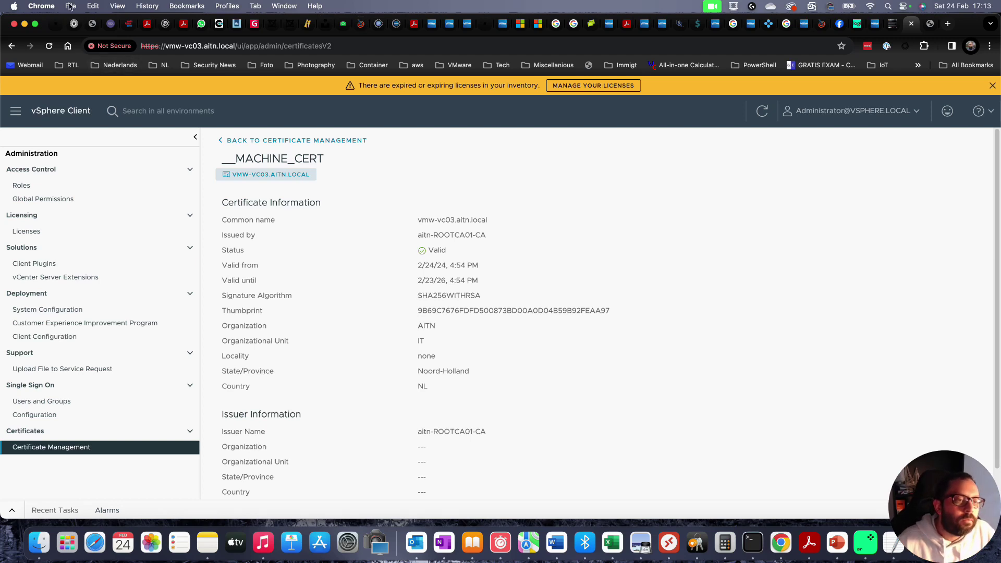
left_click(111, 47)
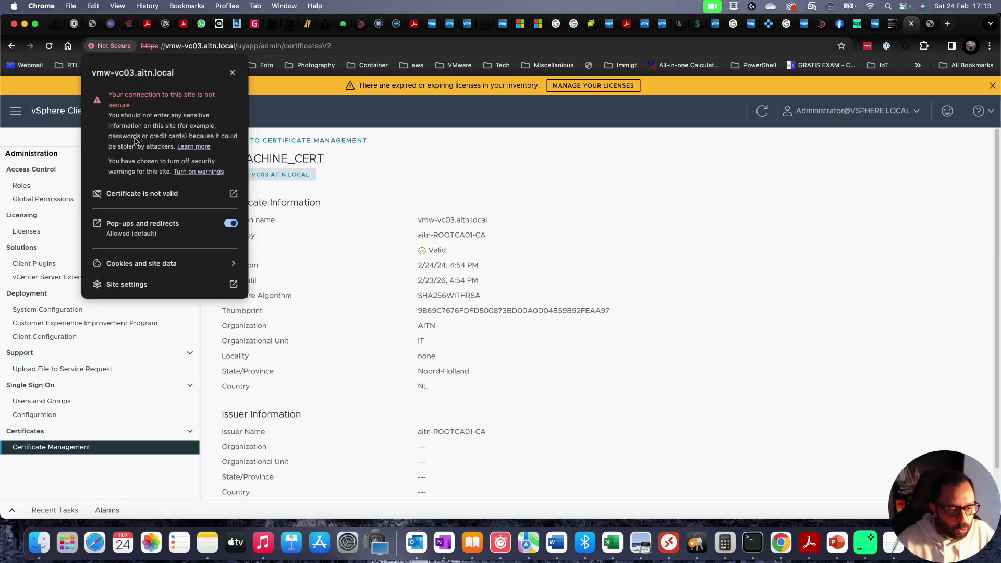
- Check the vmw-vc03 certificate in Chrome's Certificate Viewer, then return to the mosnotes guide
left_click(165, 199)
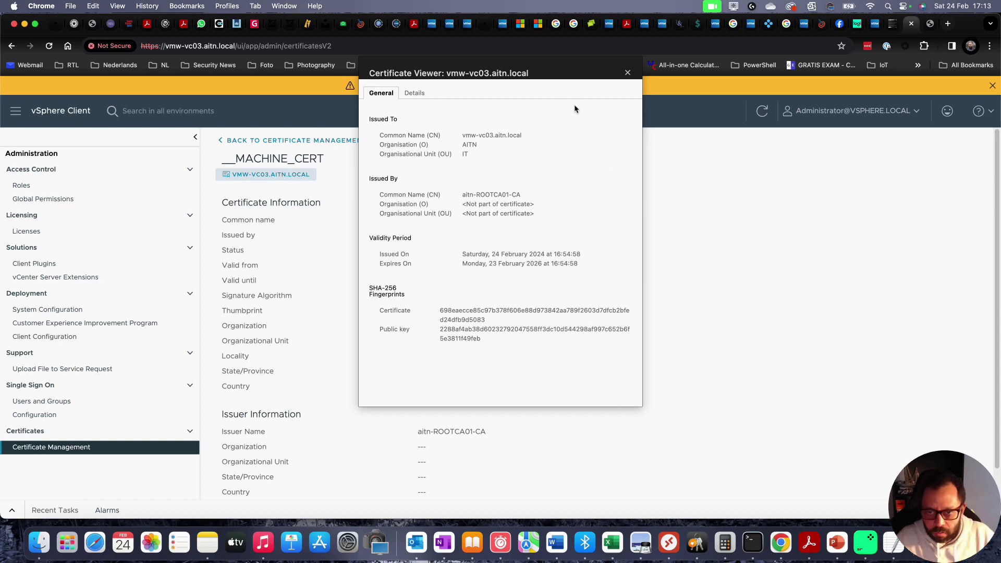
left_click(628, 73)
key("ctrl+Tab")
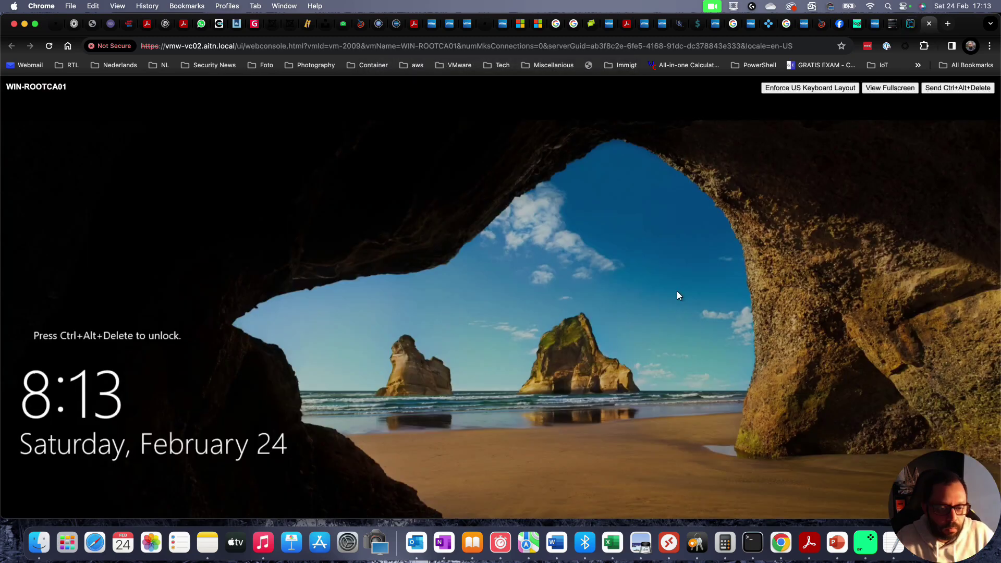
key("ctrl+shift+Tab")
key("ctrl+shift+Tab")
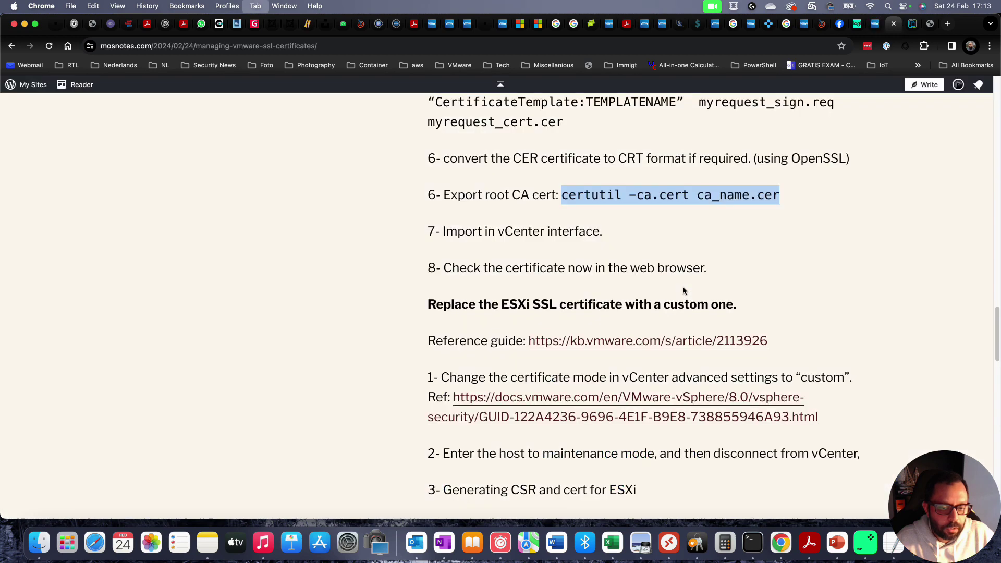
- Open a new Chrome tab and load vmw-vc02.aitn.local, correcting the mistyped address
key("ctrl+Tab")
key("ctrl+Tab")
key("ctrl+shift+Tab")
key("ctrl+shift+Tab")
key("ctrl+Tab")
key("ctrl+Tab")
key("ctrl+shift+Tab")
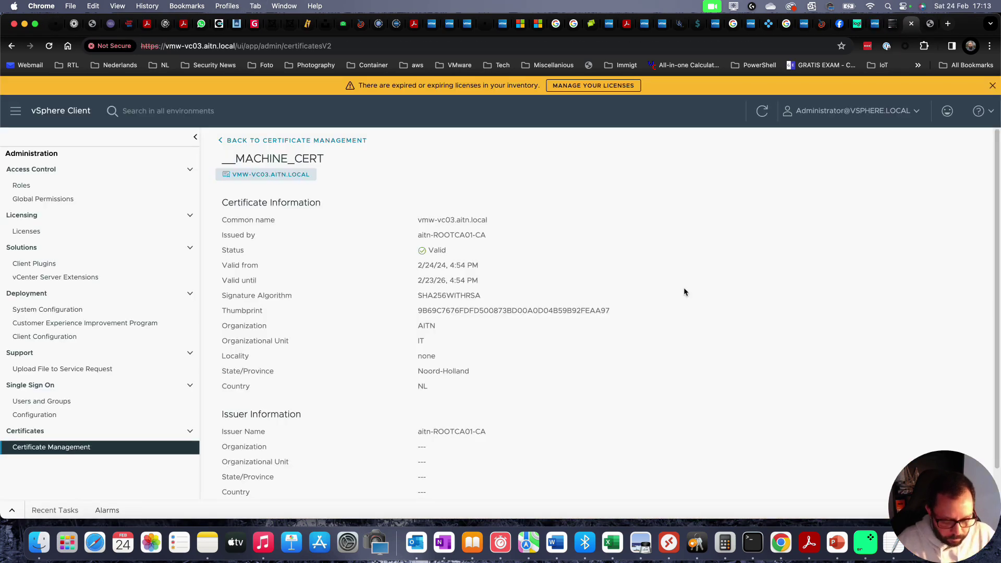
key("super+t")
type("vmc")
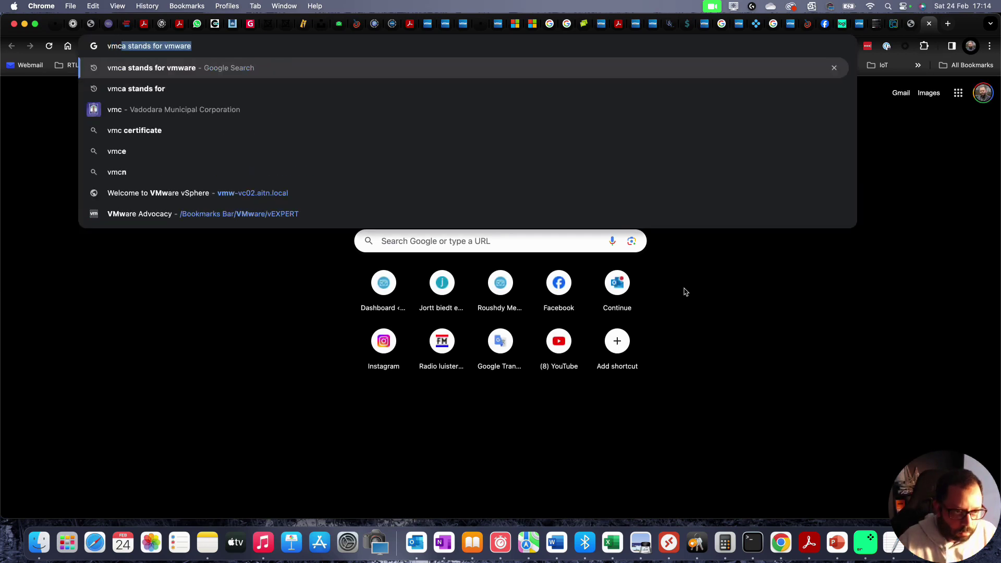
type("-vc02")
key("super+a")
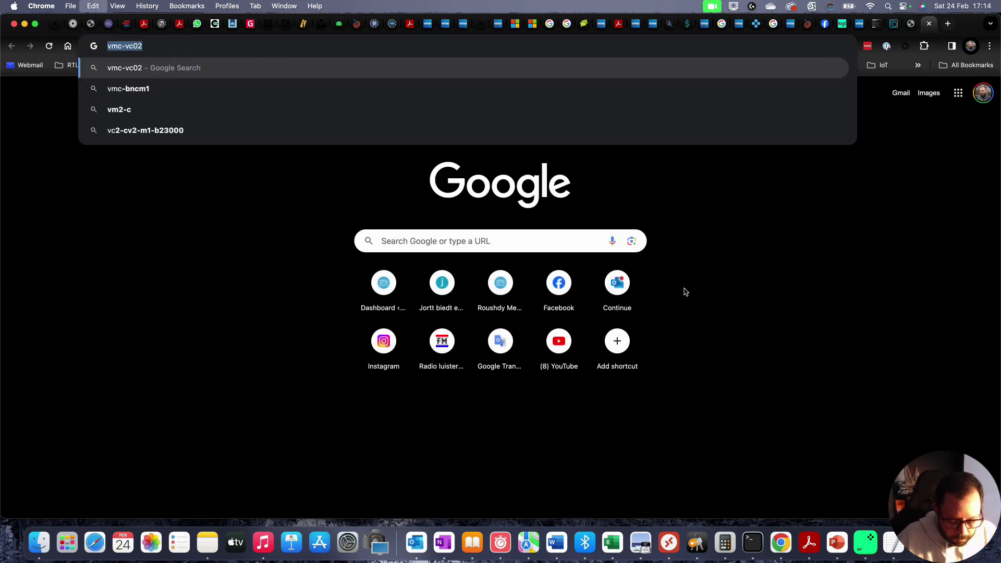
type("vmc-vc")
key("super+a")
type("vmw-vc0")
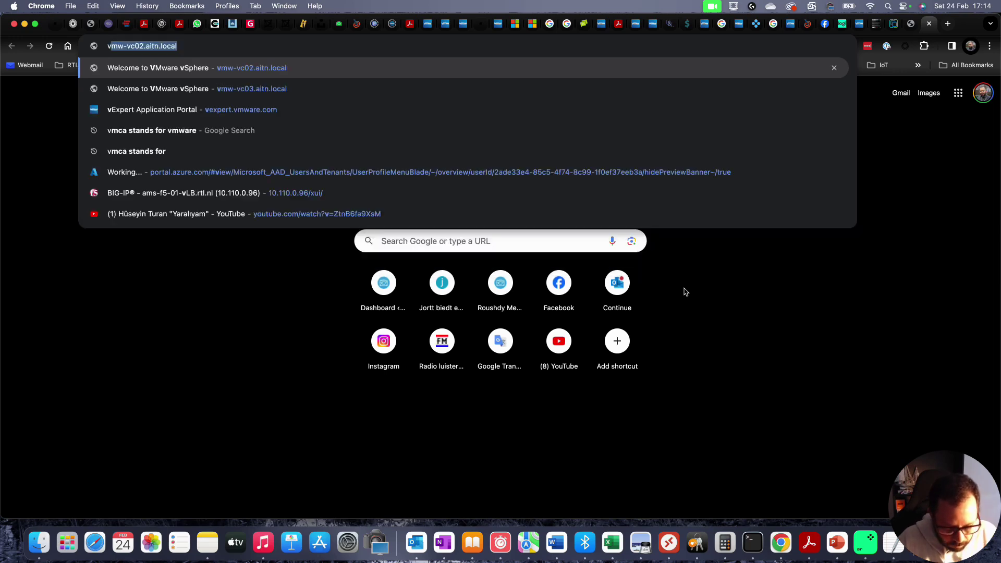
key("Return")
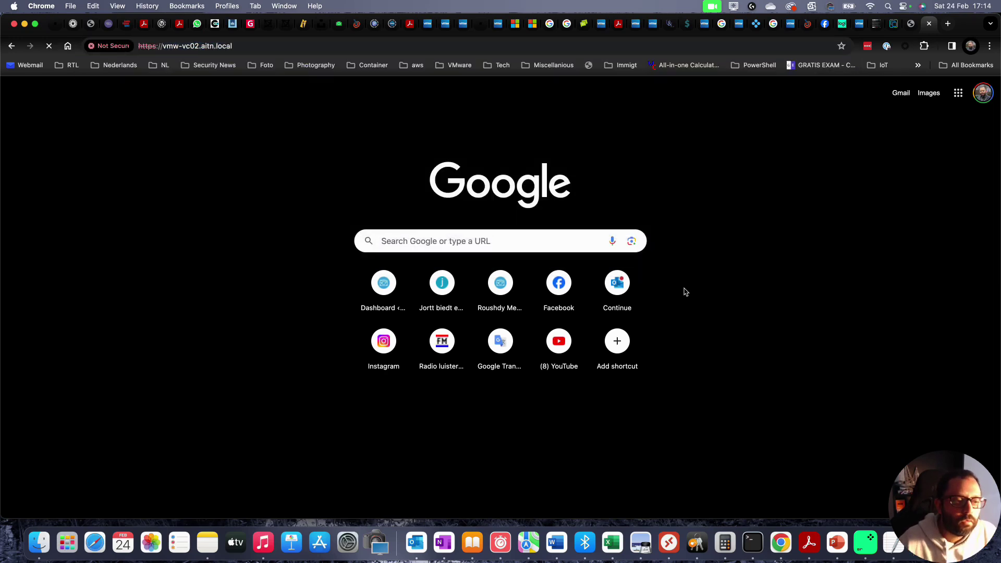
- Launch the vSphere Client on vmw-vc02, power on client-vm01, and switch to its web console
left_click(152, 146)
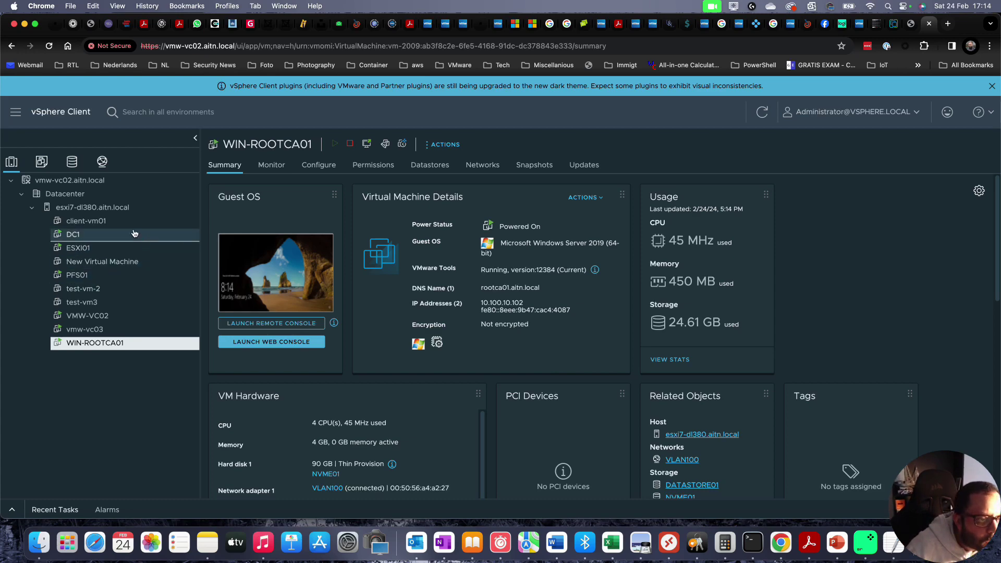
left_click(155, 222)
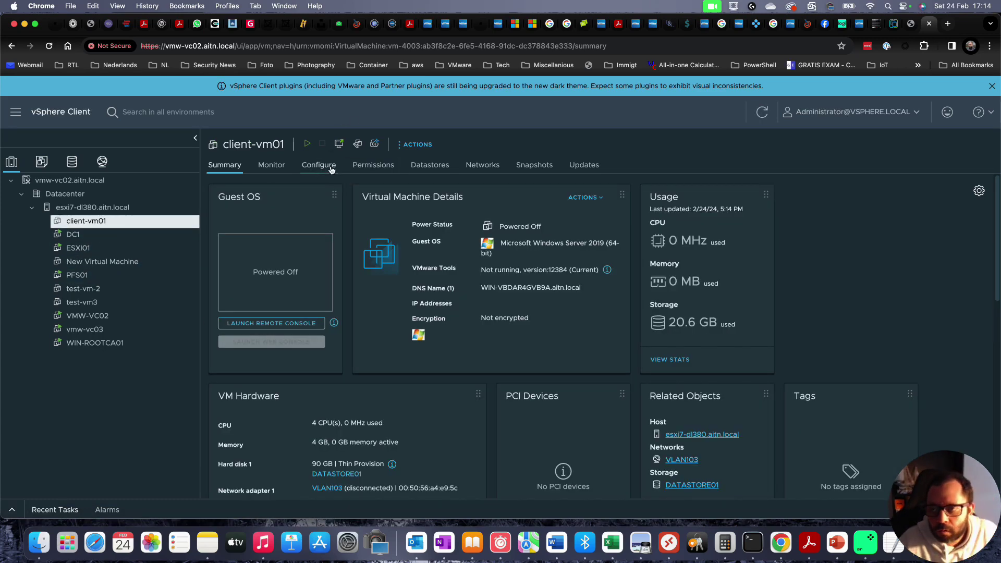
left_click(313, 147)
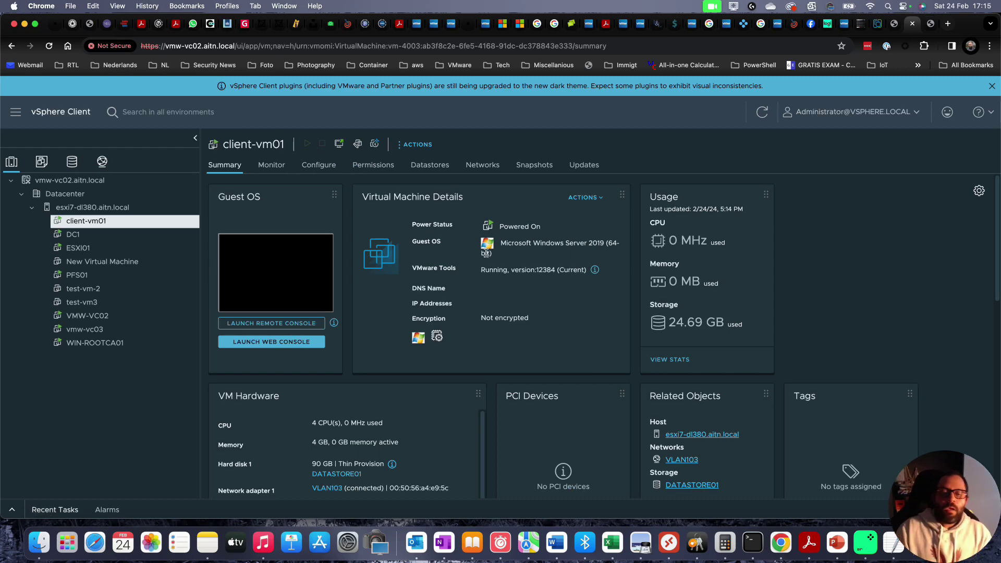
key("ctrl+Tab")
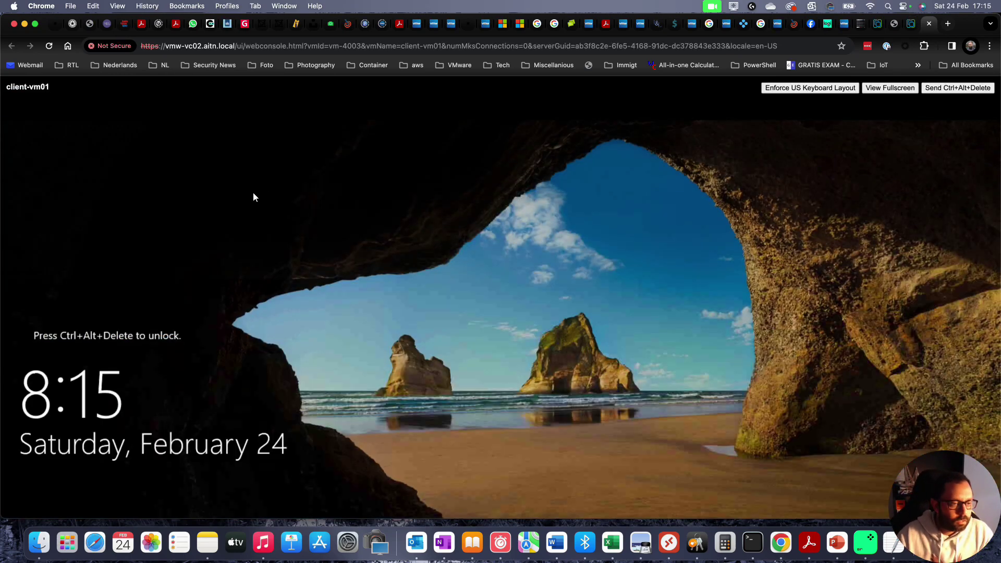
- Sign in to client-vm01 with the domain administrator password, retrying after the incorrect-password message
left_click(965, 90)
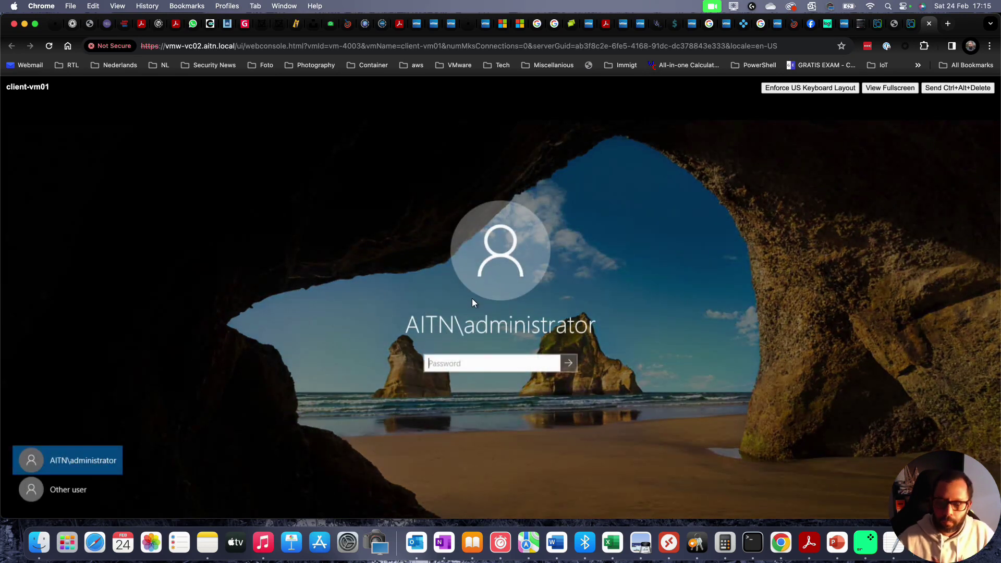
key("Tab")
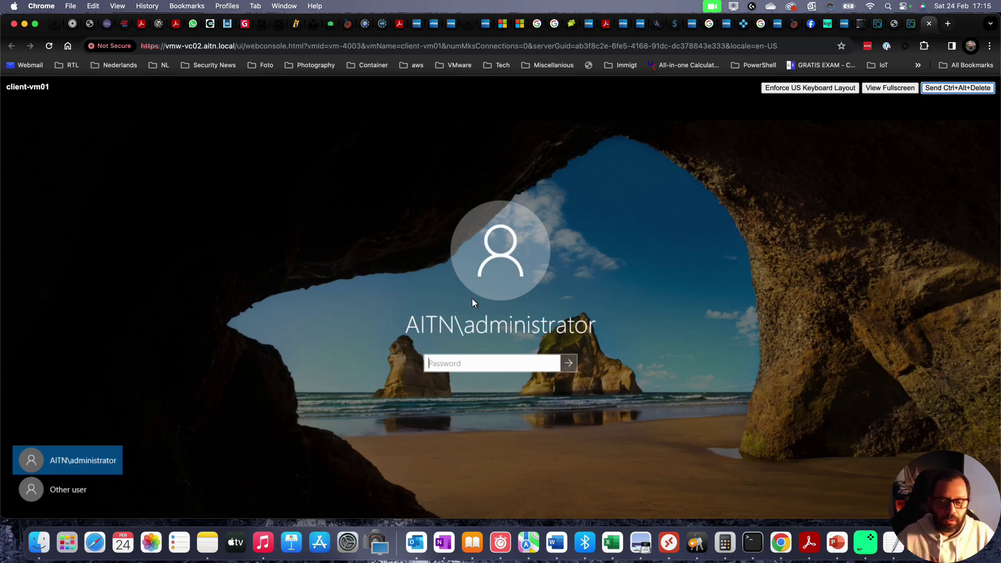
left_click(491, 363)
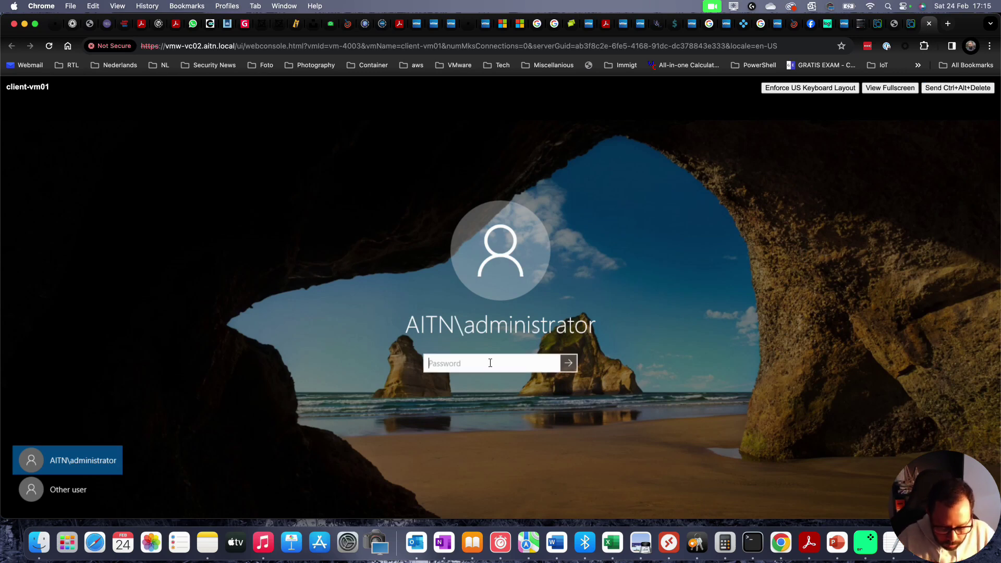
type("••••••••")
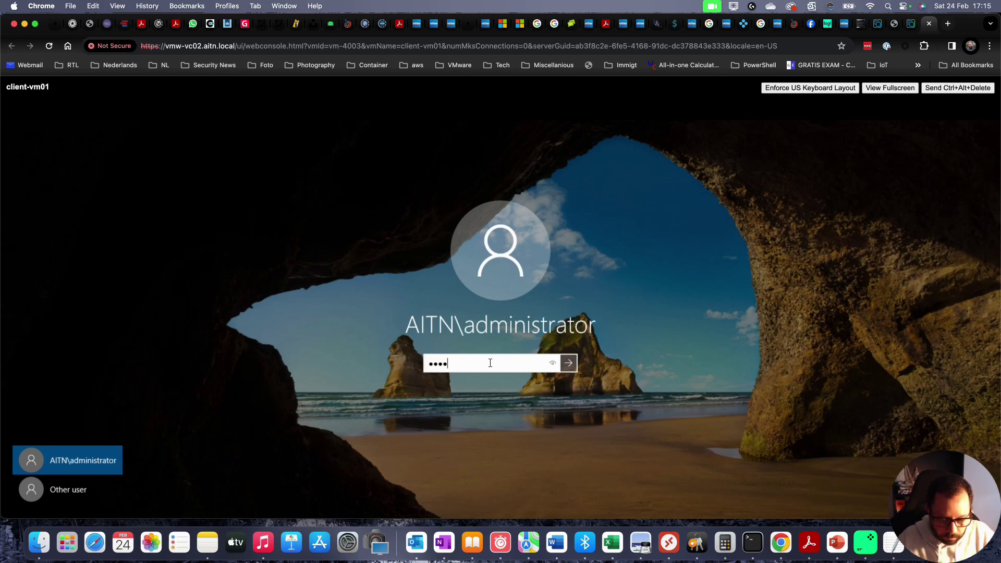
key("Return")
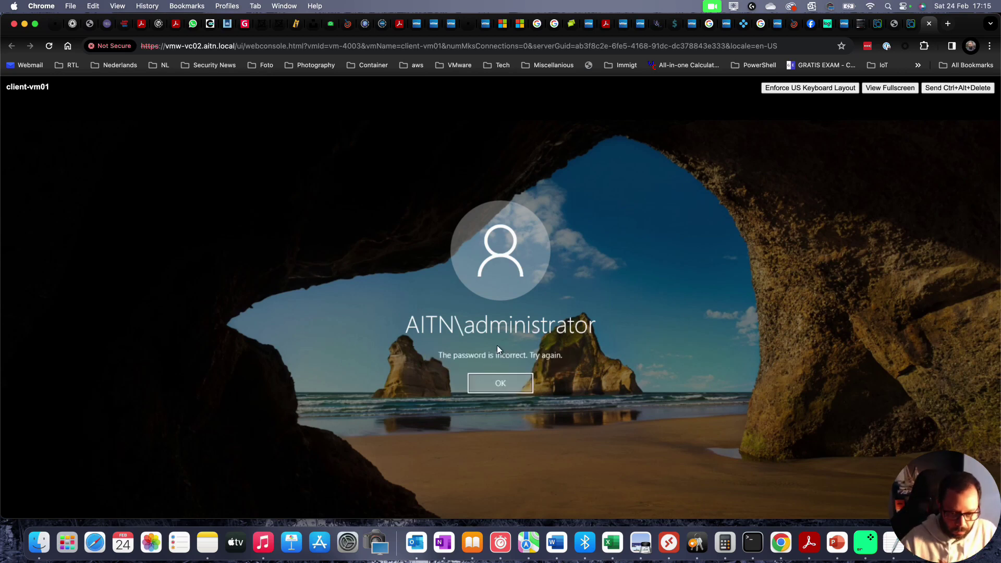
left_click(496, 372)
type("••••••••")
key("Return")
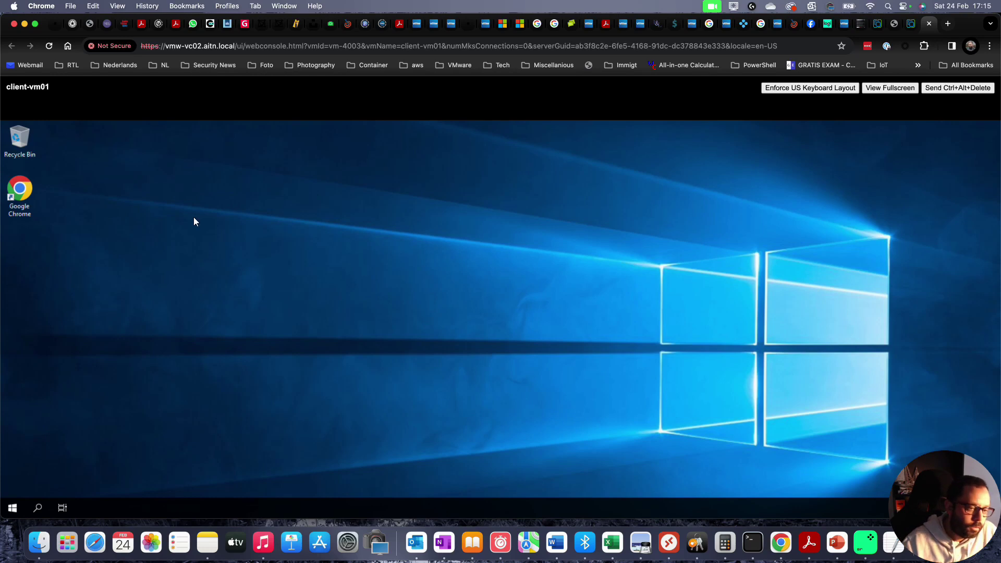
- Launch Chrome in client-vm01 and enter vmw-vc02.aitn.local after a first attempt searched Google
double_click(20, 192)
left_click(538, 140)
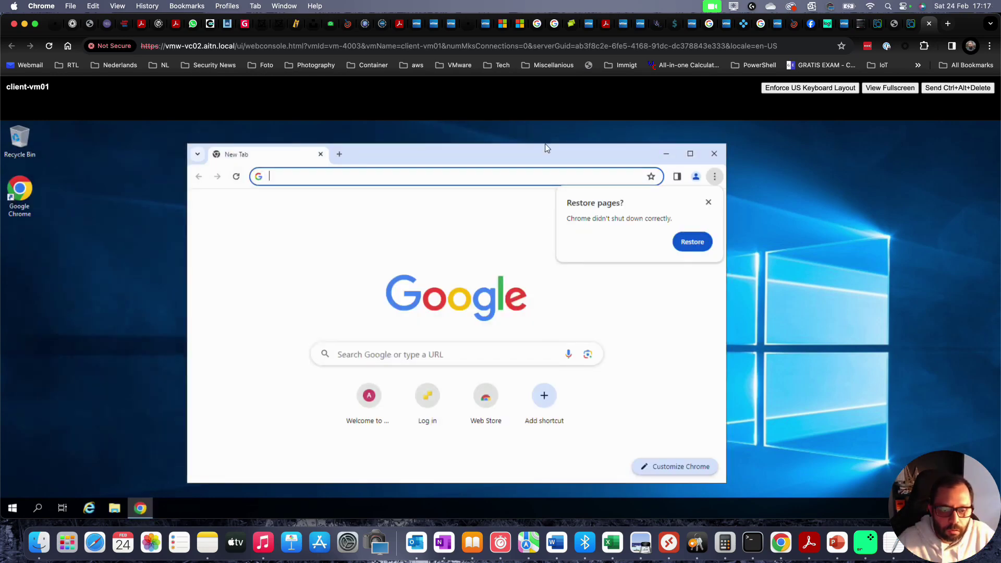
left_click(444, 180)
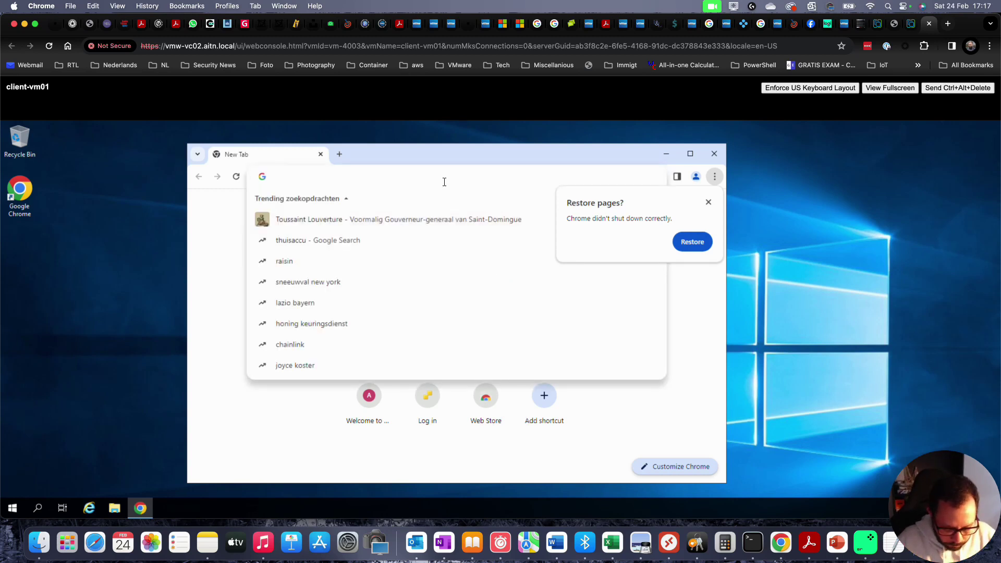
type("vmw-vc02")
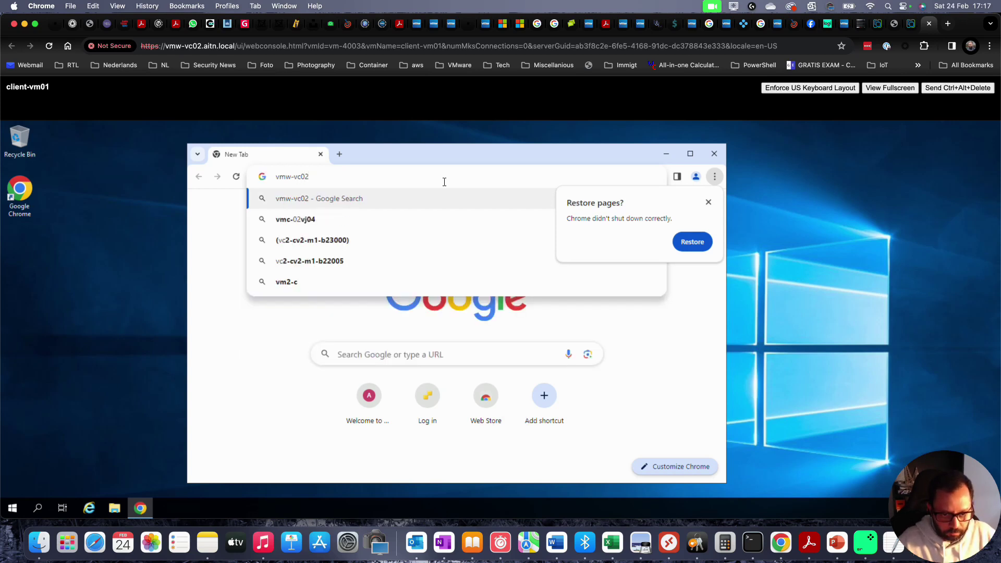
key("Return")
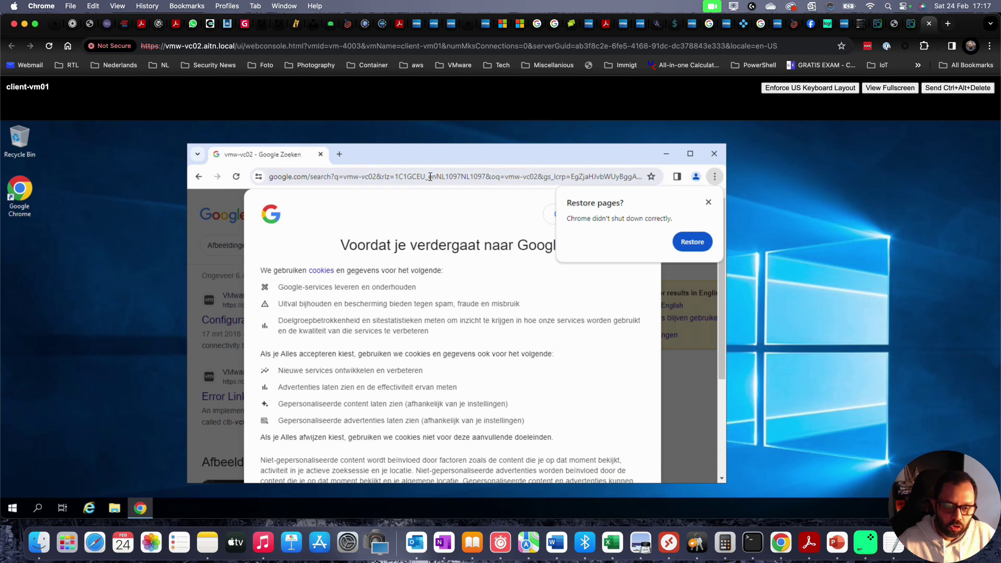
left_click(426, 174)
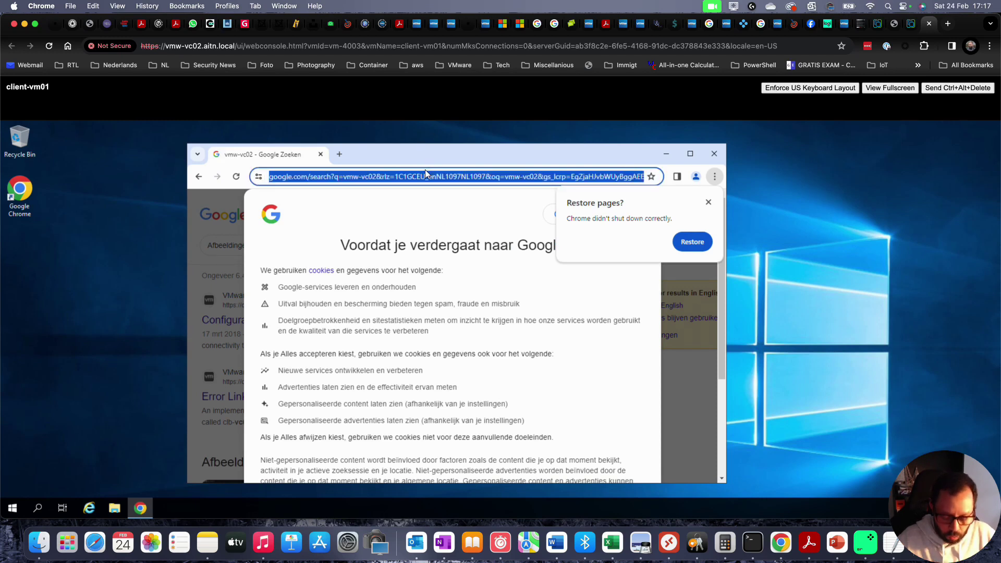
type("vmw-vc")
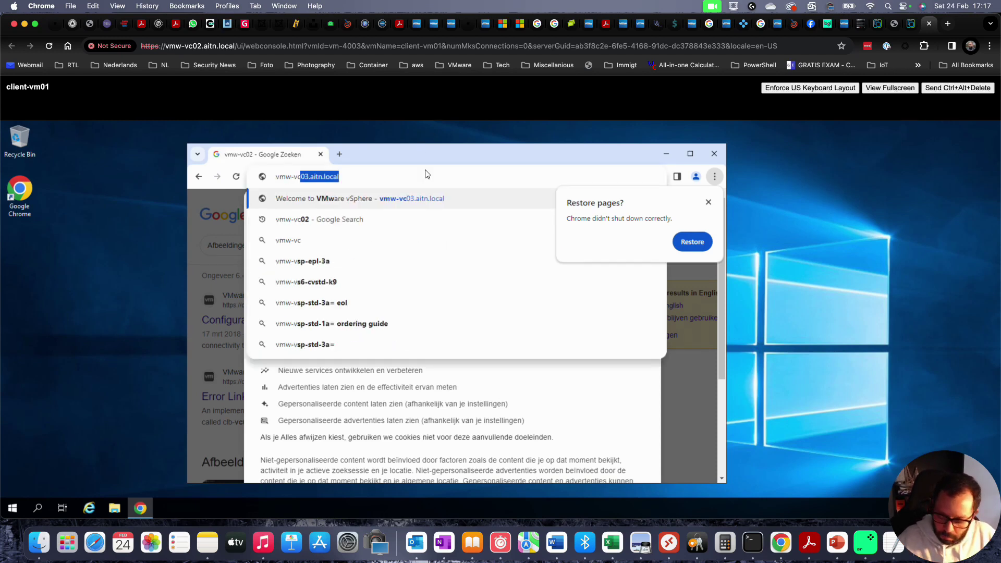
type("02.aitn.local")
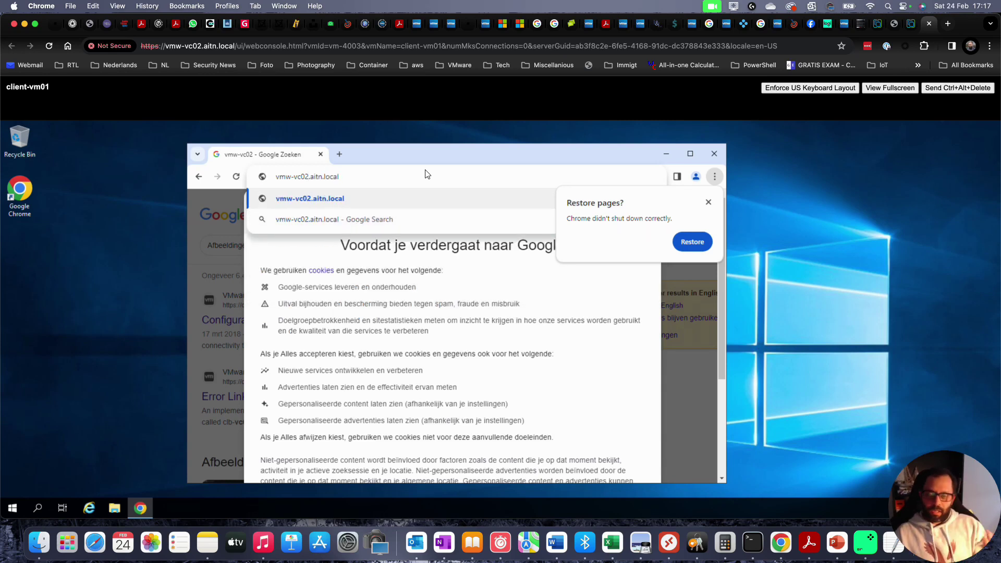
key("Return")
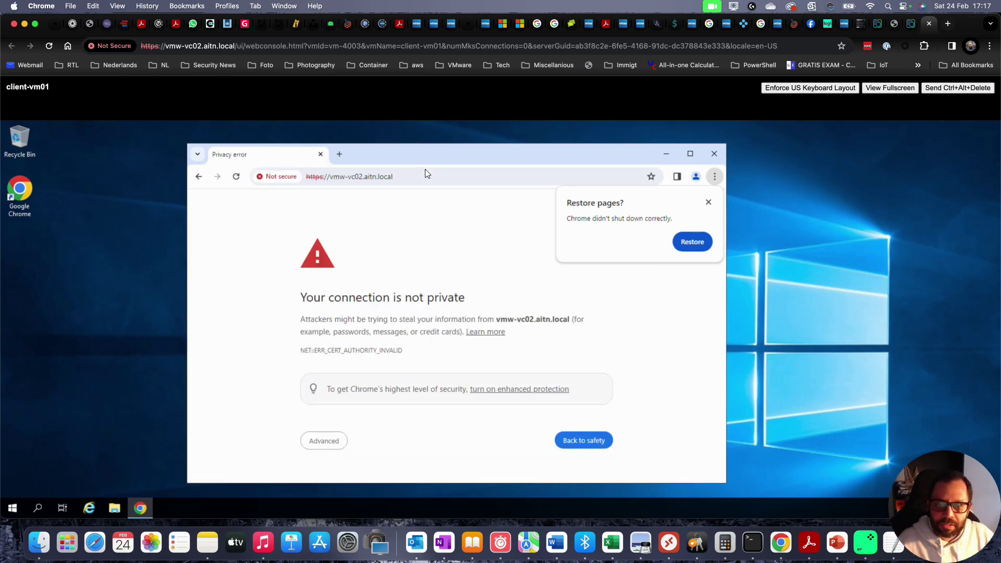
- Inspect vmw-vc02's invalid certificate, then close the viewer and the restore-pages prompt
left_click_drag(444, 150, 527, 139)
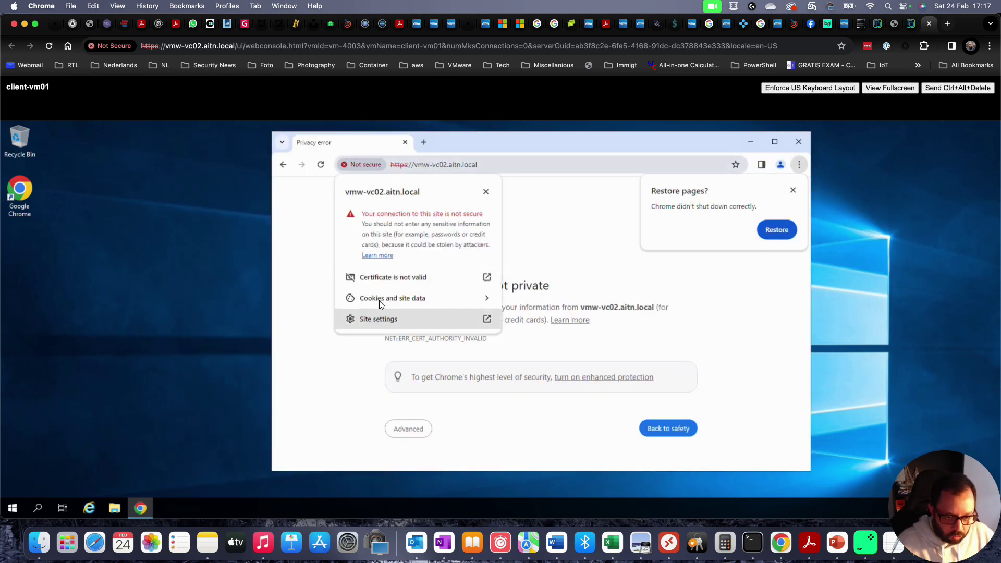
left_click(409, 277)
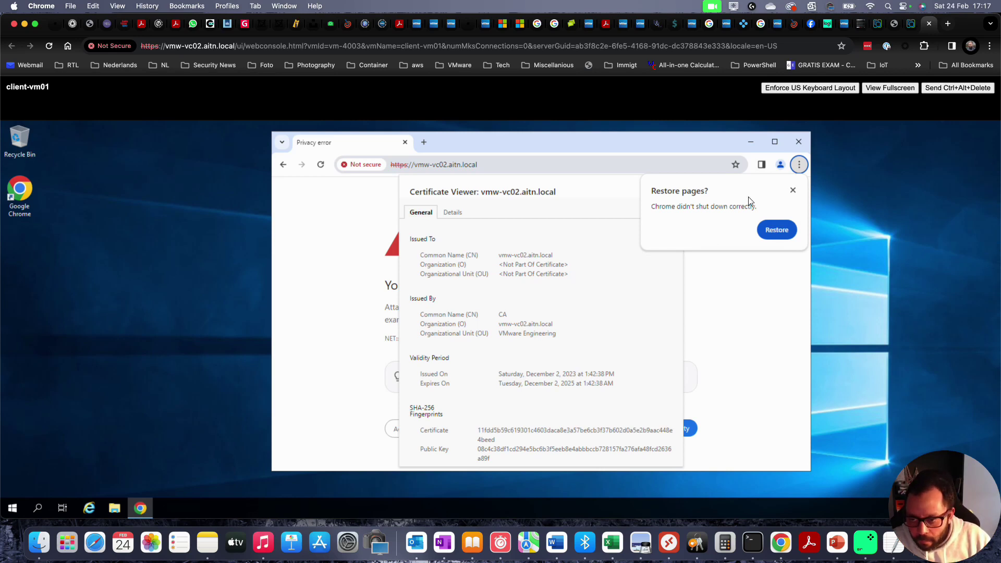
left_click(793, 189)
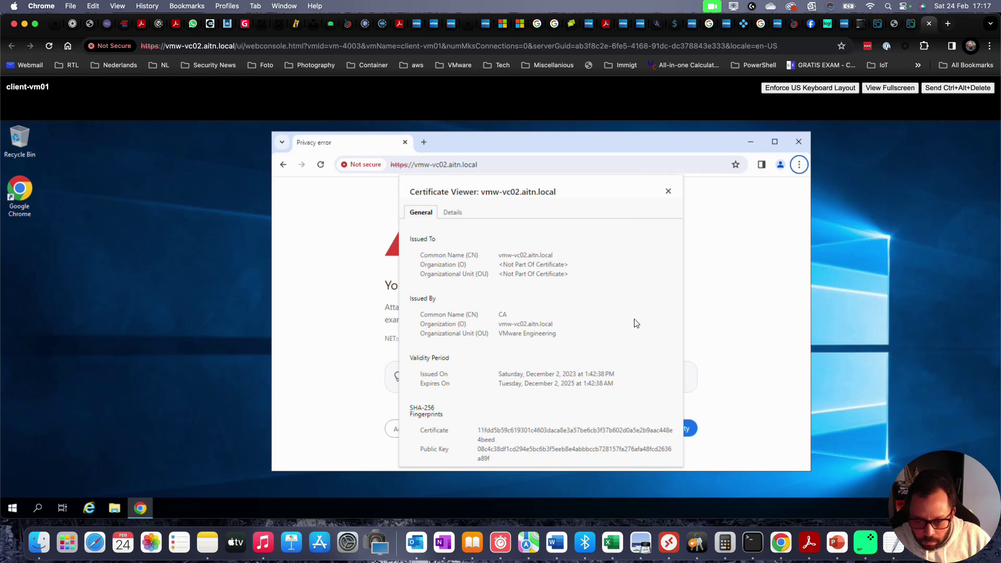
left_click(667, 192)
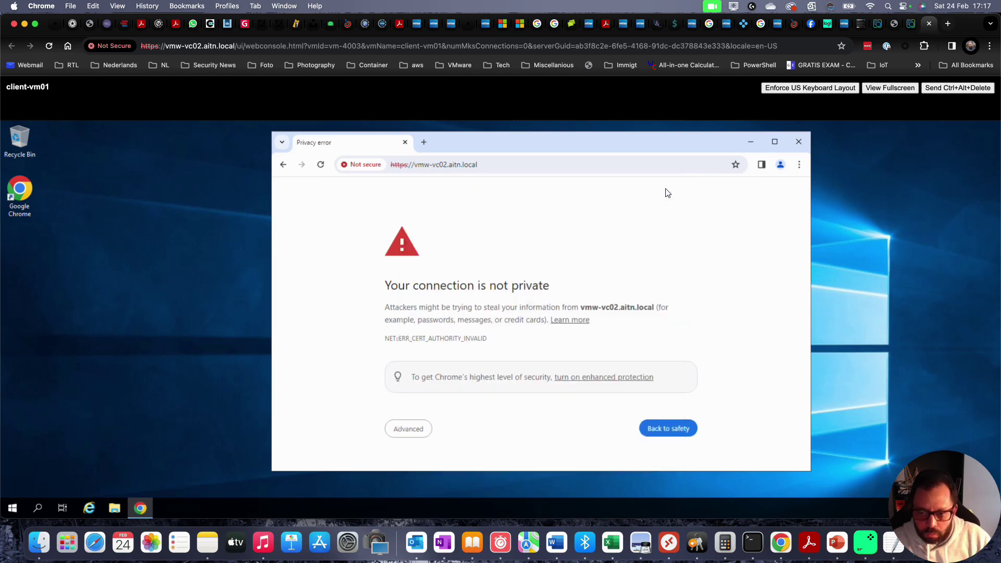
- Load vmw-vc03.aitn.local in the VM's Chrome address bar
left_click(553, 162)
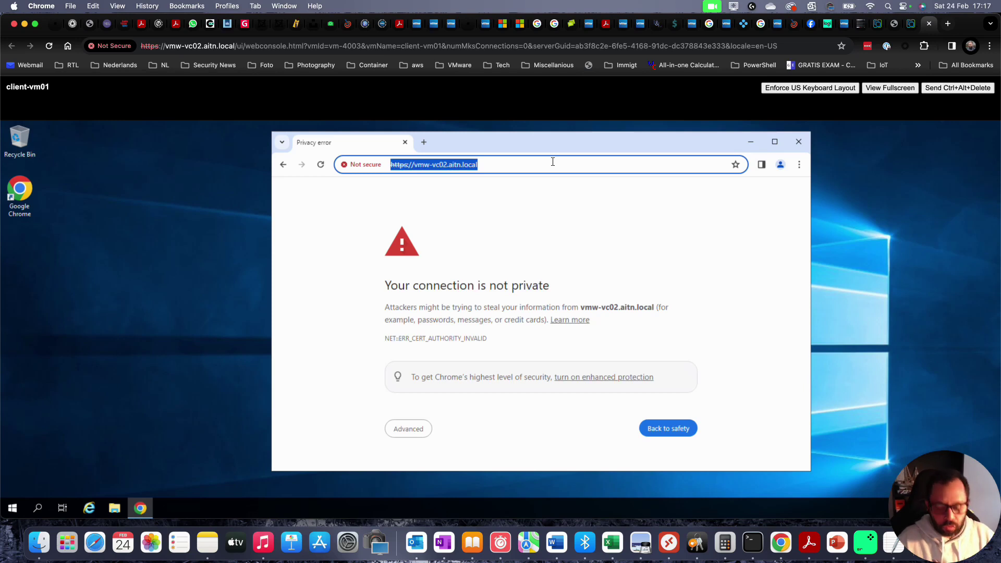
type("vmw-vc0")
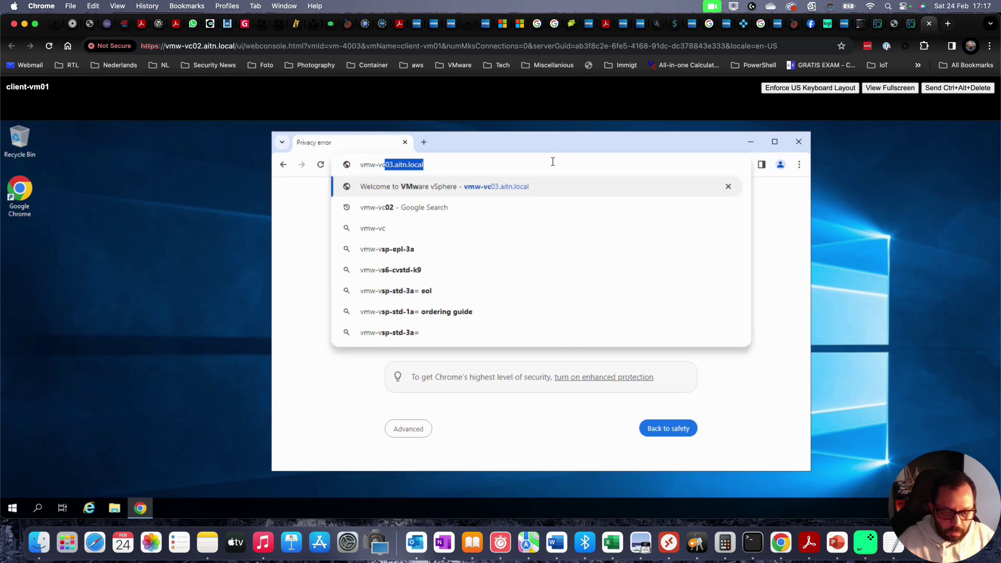
key("Return")
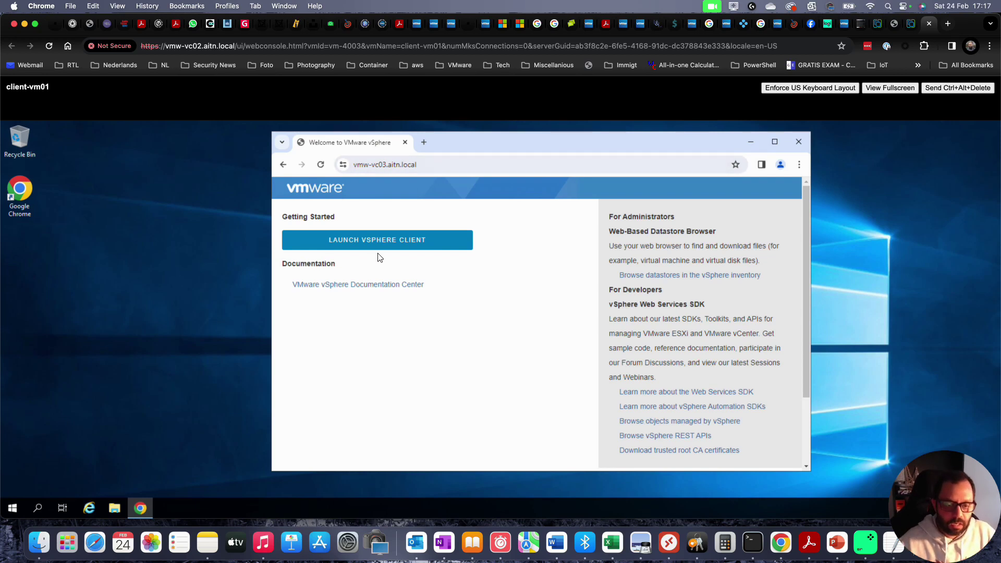
- View vmw-vc03's valid certificate issued by aitn-ROOTCA01-CA through the site information
left_click(342, 165)
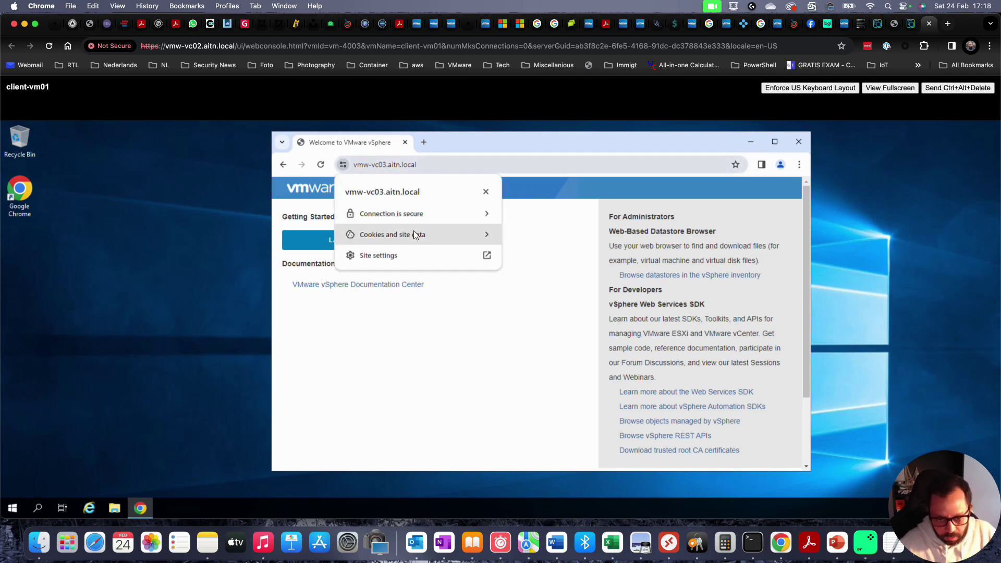
left_click(418, 217)
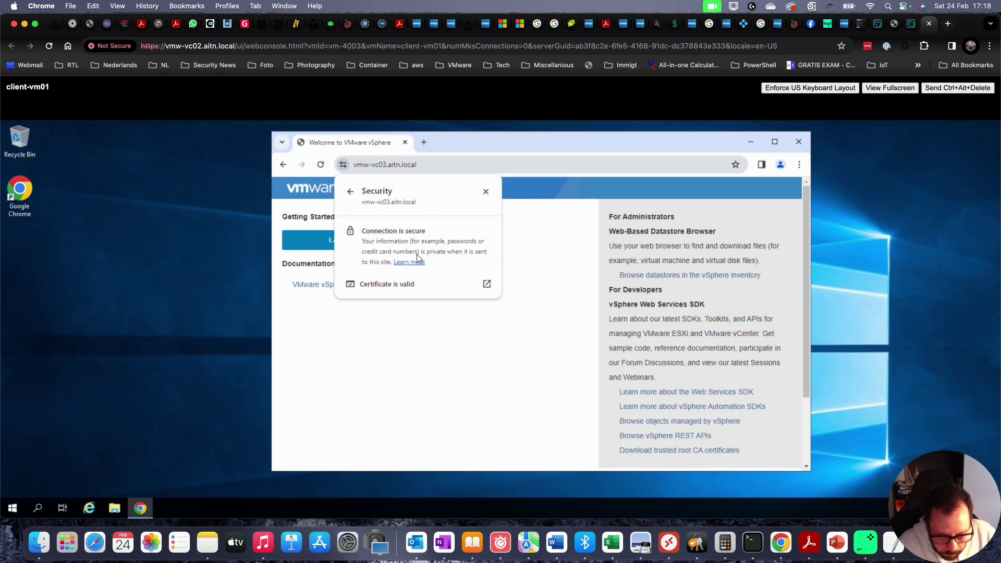
left_click(405, 283)
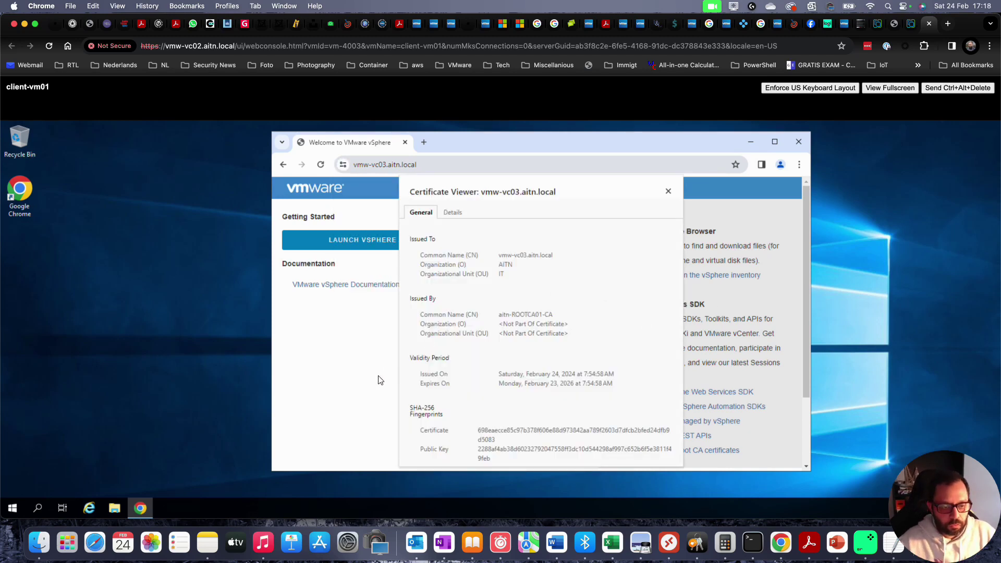
key("alt")
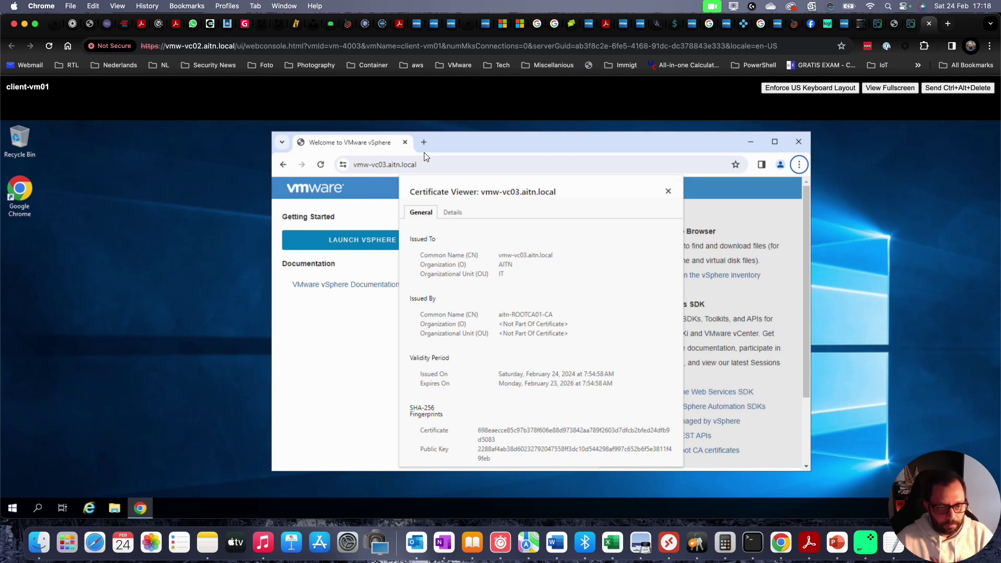
- Move the VM's browser window left and switch to the WIN-ROOTCA01 console tab
left_click_drag(473, 139, 387, 141)
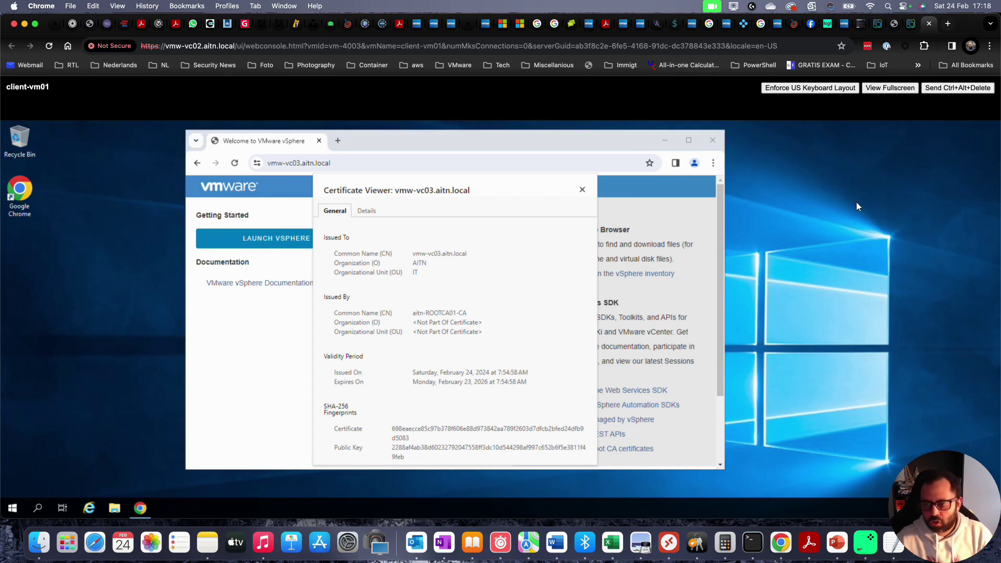
key("ctrl+shift+Tab")
key("ctrl+shift+Tab")
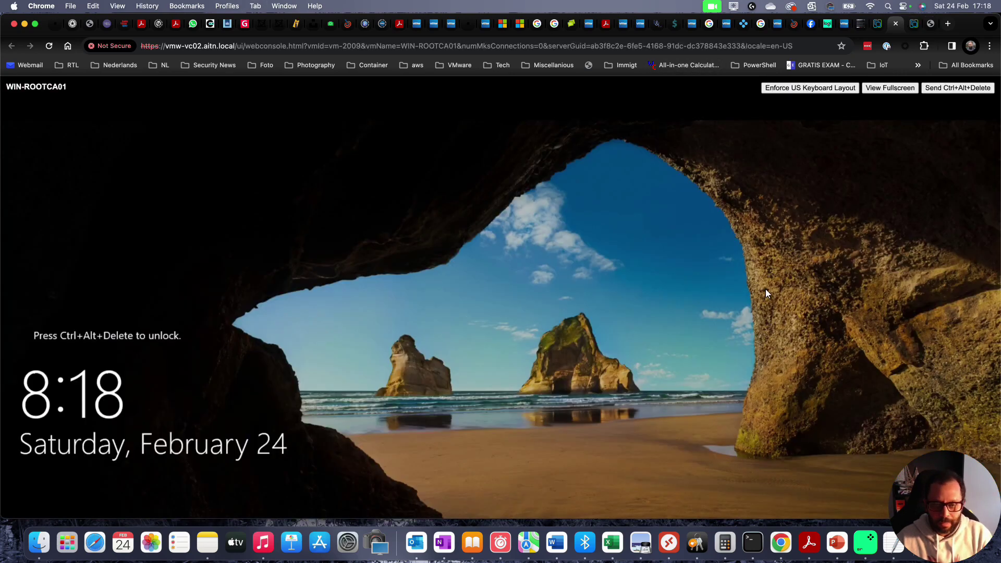
key("ctrl+shift+Tab")
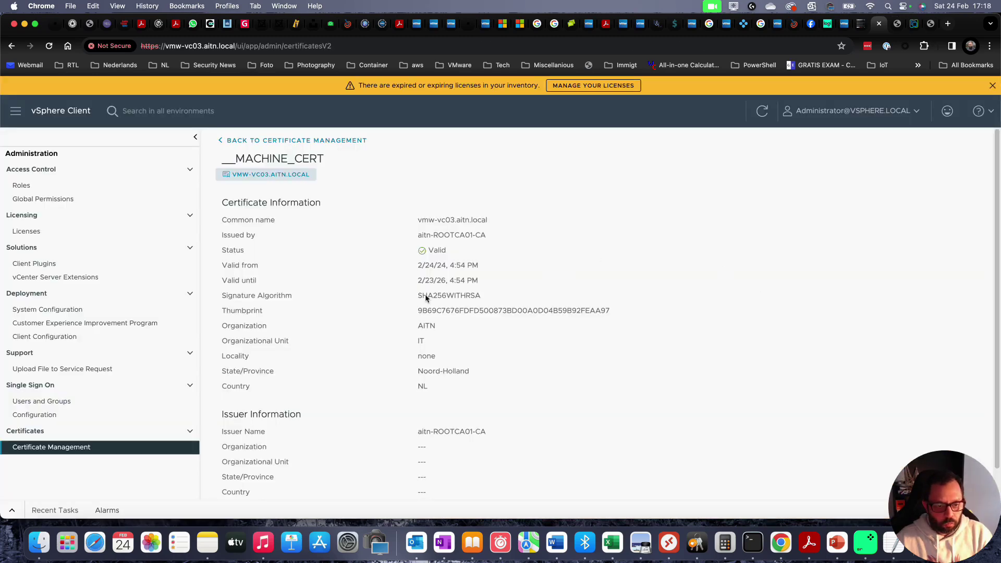
- In the blog, highlight the import-into-vCenter and check-in-browser steps, then view vSphere certificate details
scroll(340, 218, "down", 2)
key("ctrl+shift+Tab")
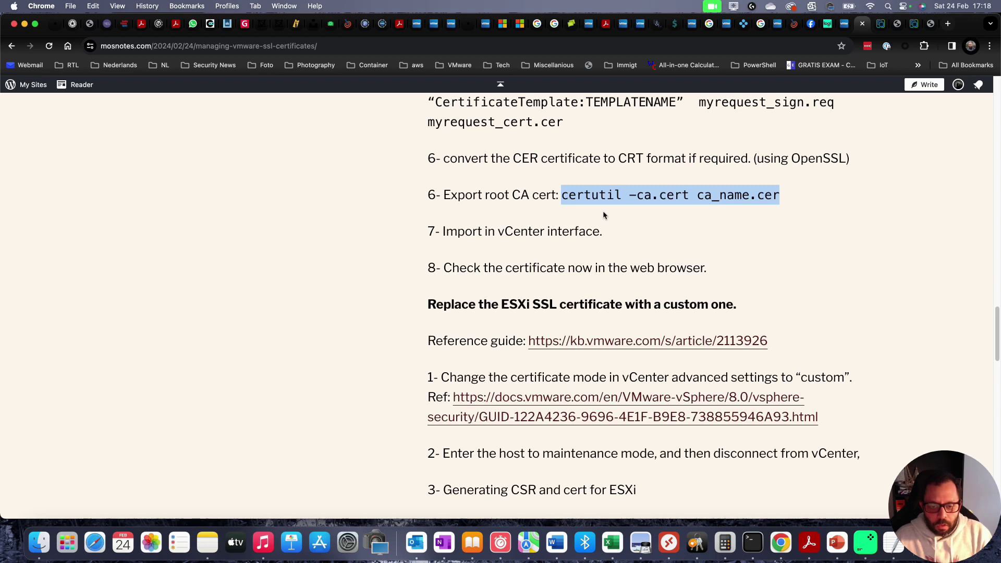
left_click_drag(601, 232, 445, 232)
left_click_drag(496, 271, 656, 271)
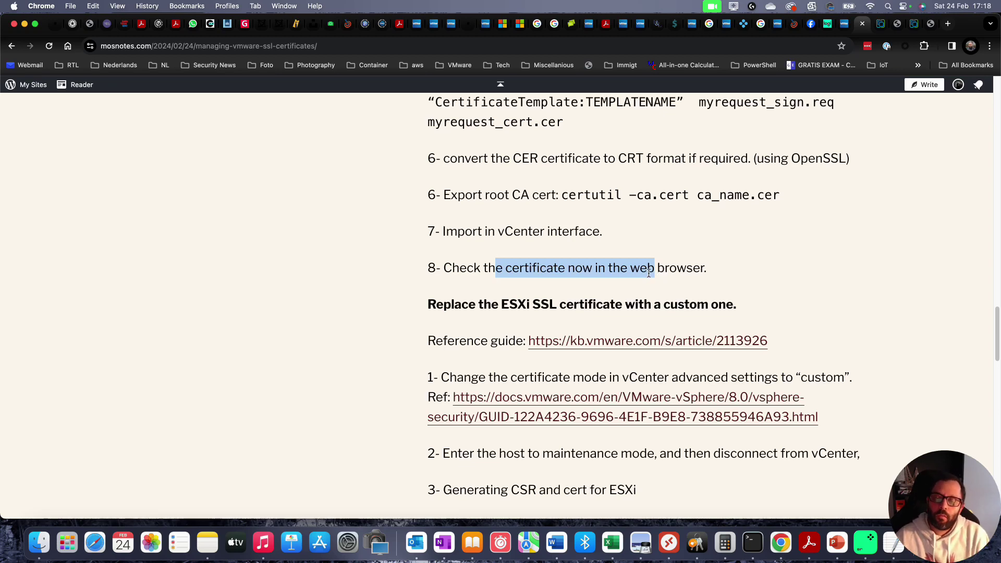
scroll(646, 274, "up", 5)
key("super+alt+Right")
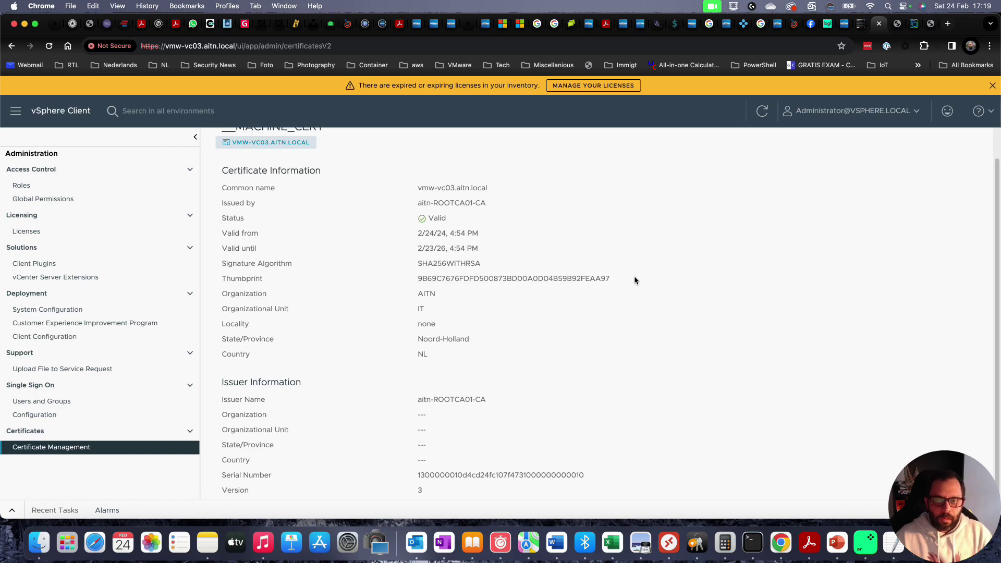
- Highlight the blog's ESXi SSL certificate heading, then return to vmw-vc03's certificate details
key("super+alt+Left")
key("super+alt+Left")
scroll(643, 247, "down", 1)
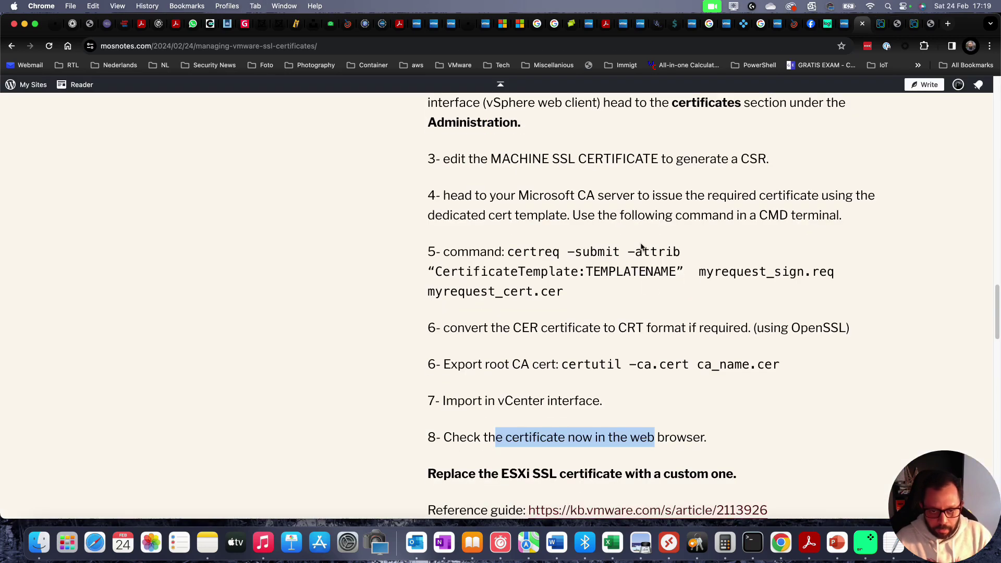
scroll(642, 247, "down", 10)
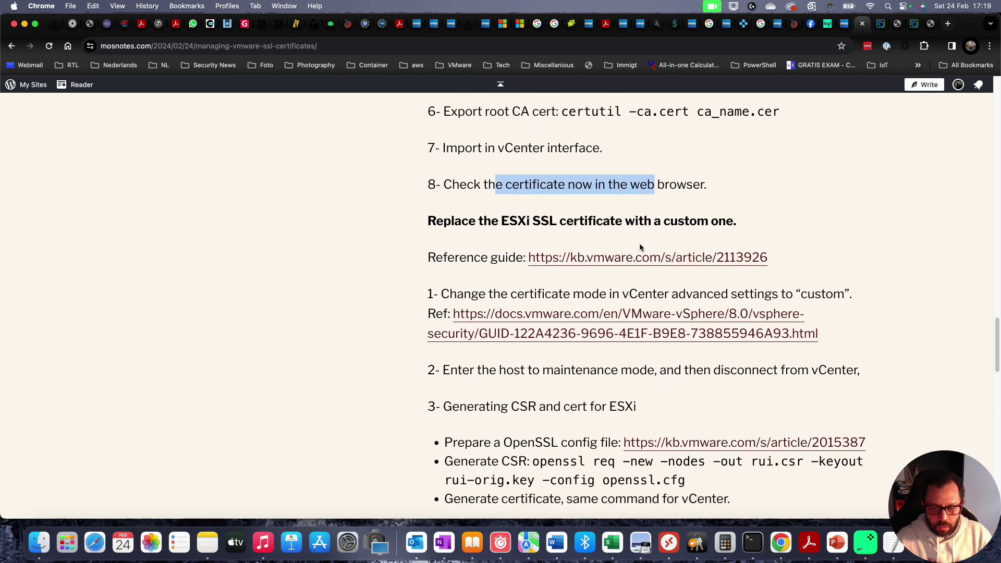
left_click(730, 128)
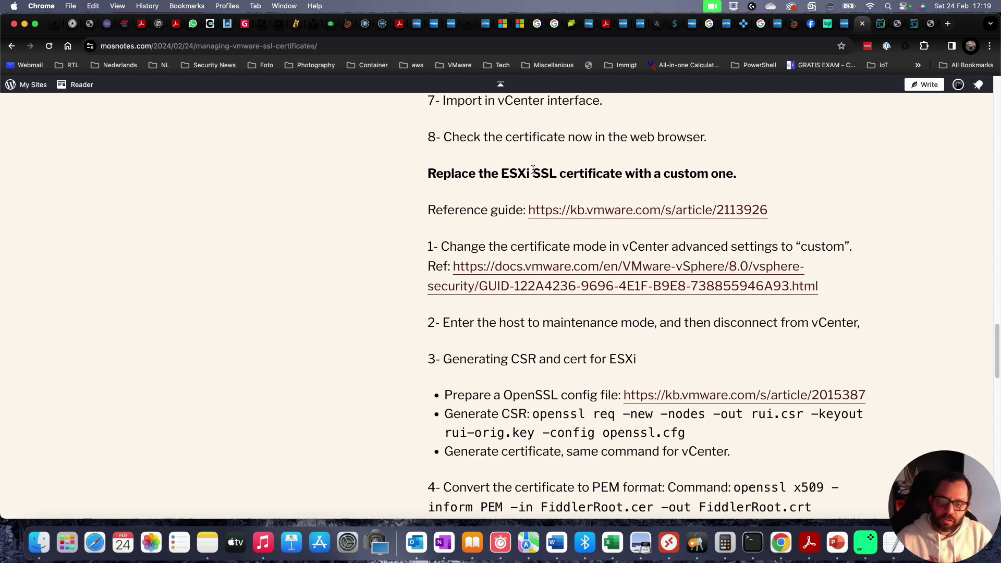
left_click_drag(469, 176, 624, 171)
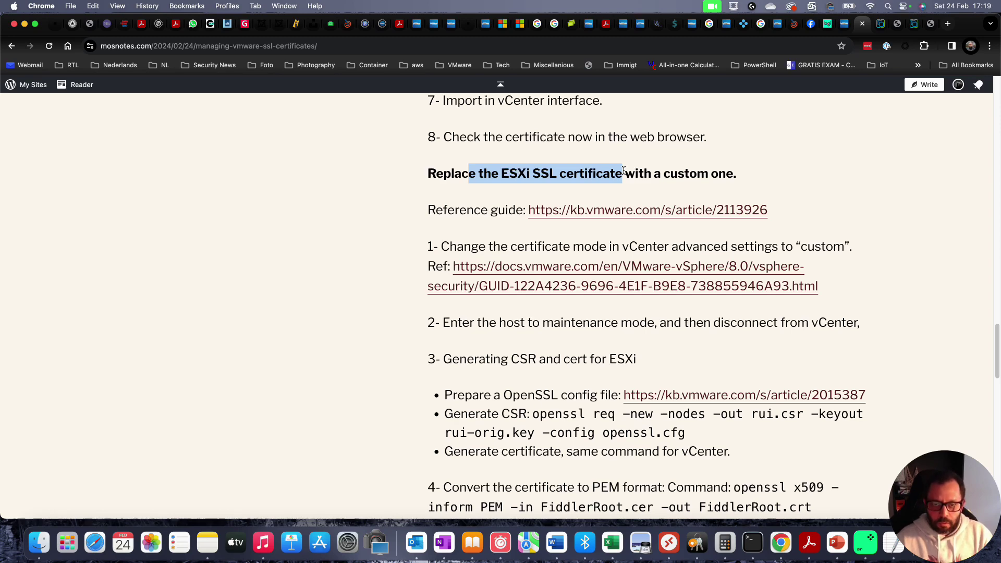
key("ctrl+Tab")
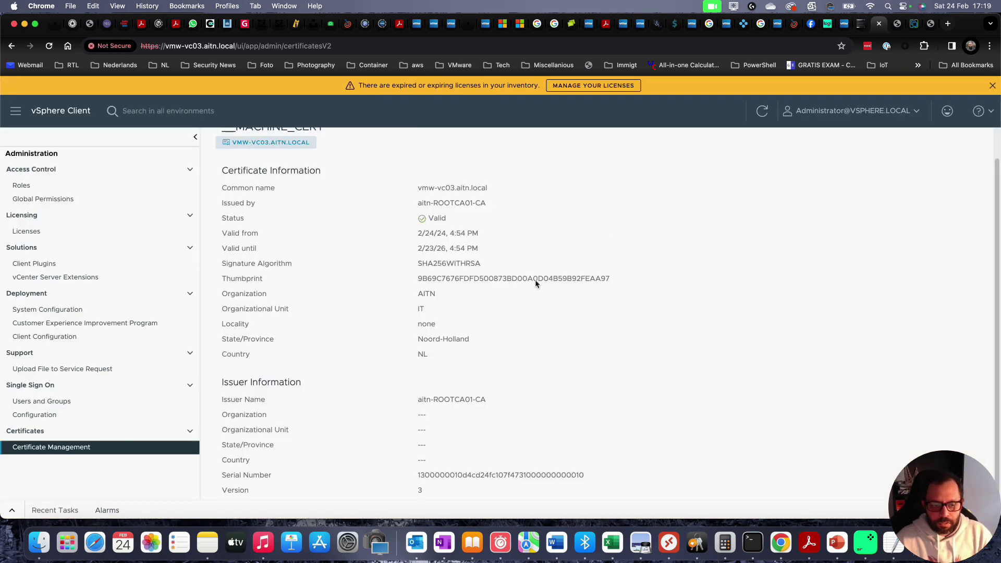
- Go back to the Certificate Management overview showing __MACHINE_CERT valid until Feb 23, 2026
scroll(537, 284, "up", 2)
left_click(235, 141)
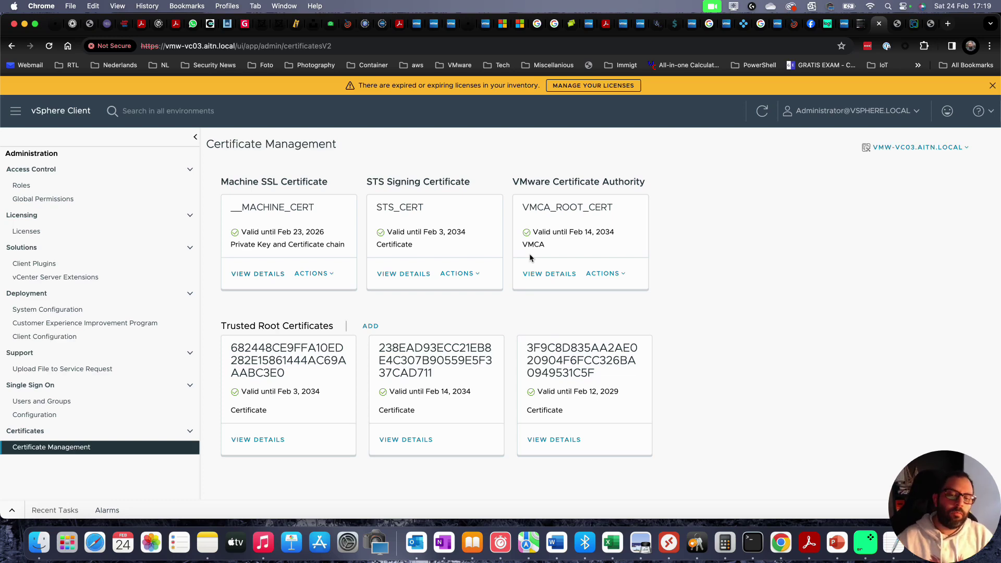
key("ctrl+Tab")
key("ctrl+shift+Tab")
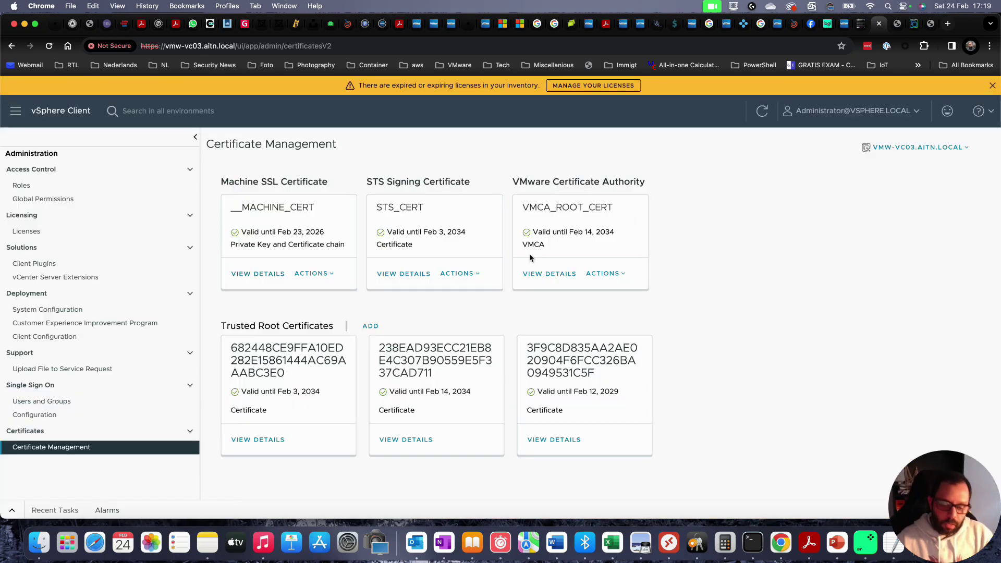